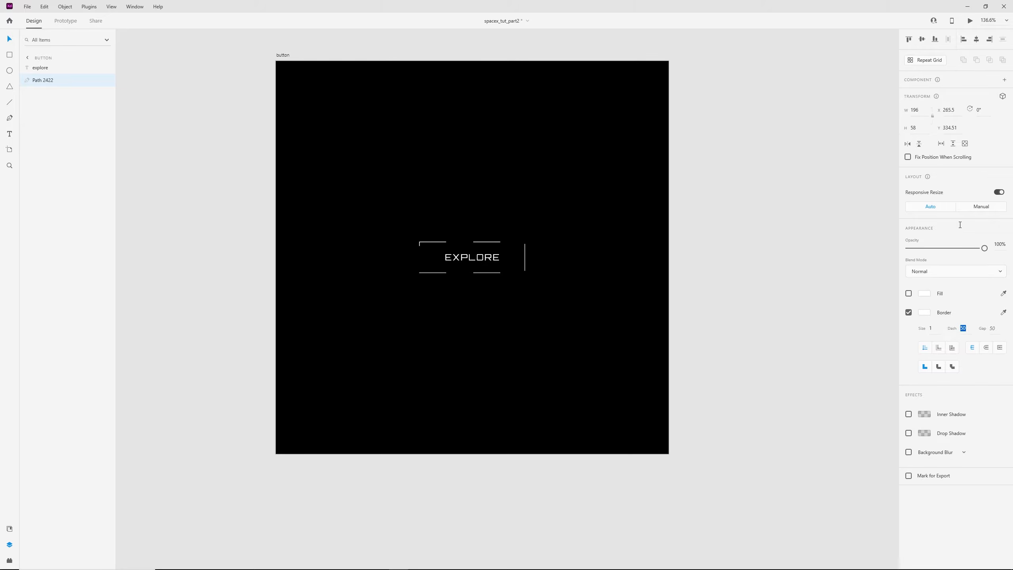
# - Set the gap of the dashed border around the EXPLORE text to 192
pyautogui.click(996, 328)
pyautogui.write('196')
pyautogui.press('Return')
pyautogui.click(875, 200)
pyautogui.click(520, 306)
# - Make the EXPLORE text and its border path into one component and add a Hover State to it
pyautogui.moveTo(391, 293); pyautogui.dragTo(590, 192)
pyautogui.rightClick(488, 258)
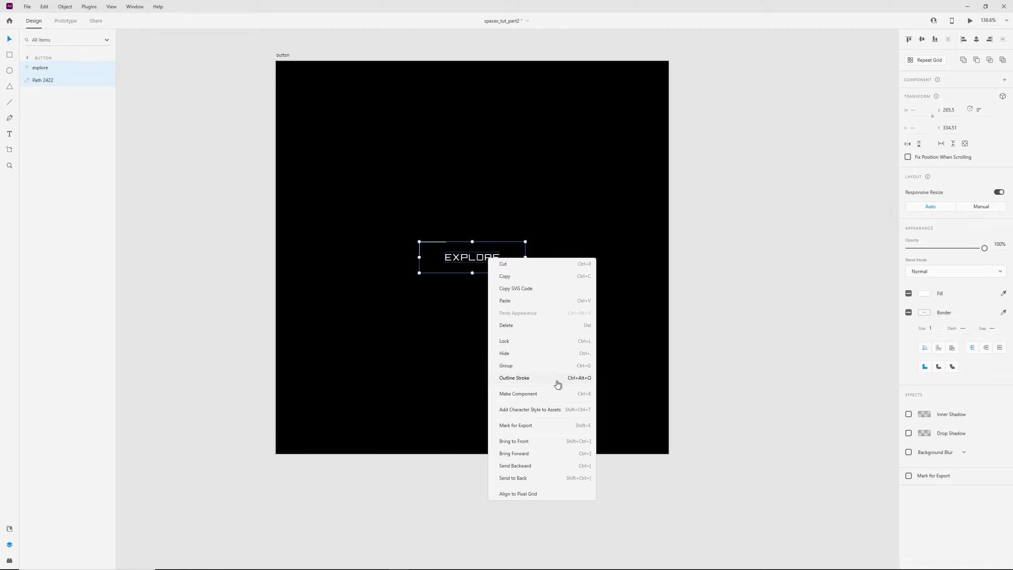
pyautogui.click(534, 395)
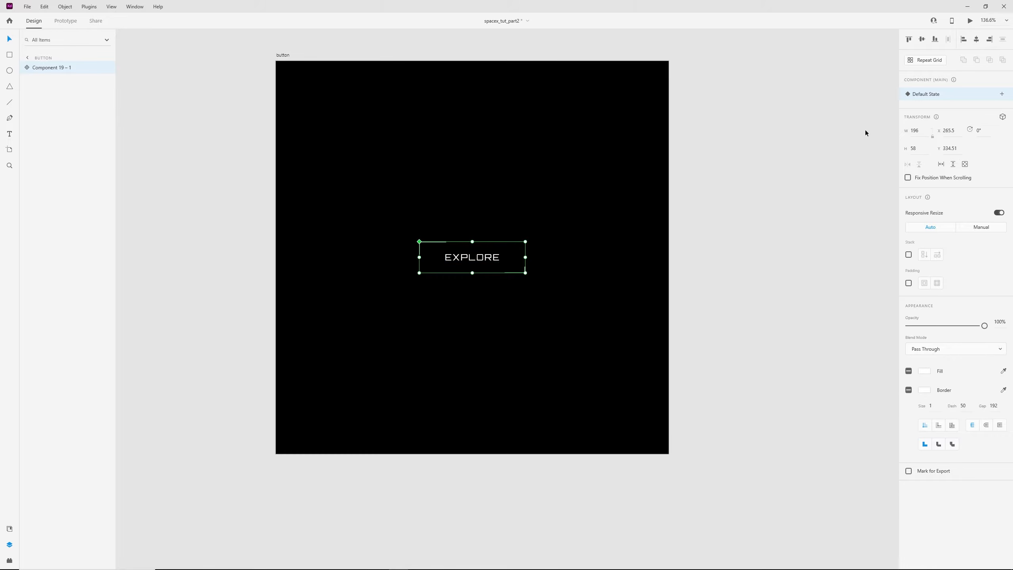
pyautogui.click(1002, 94)
pyautogui.click(946, 112)
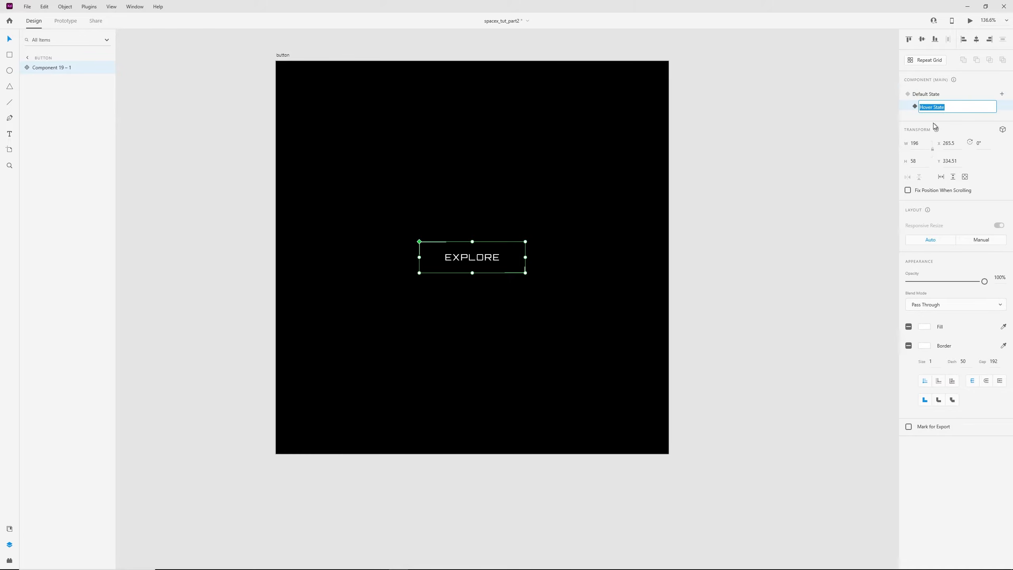
pyautogui.click(520, 345)
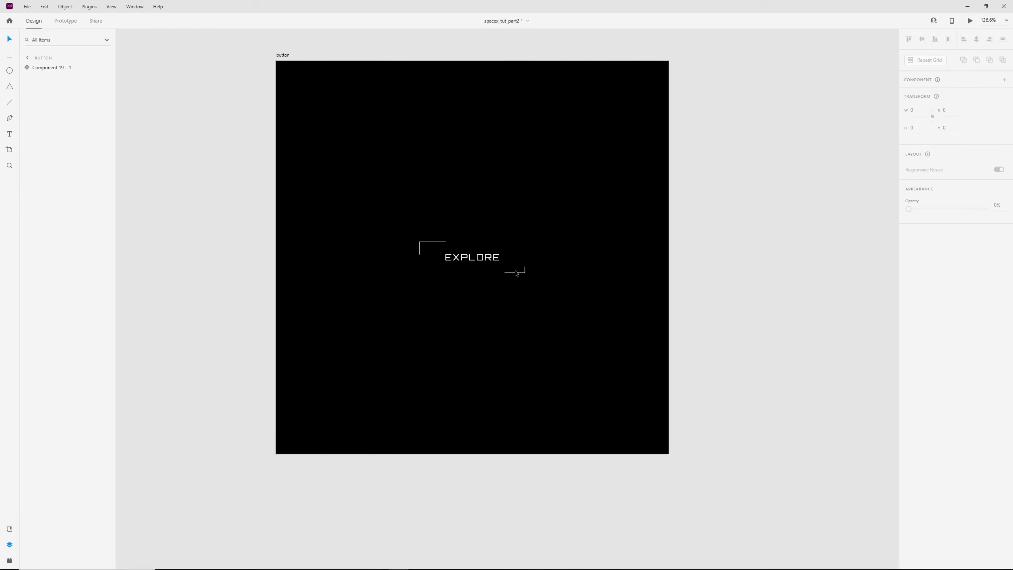
# - In the component's Hover State, set the border path's dash to 295 and its gap to 0
pyautogui.doubleClick(513, 273)
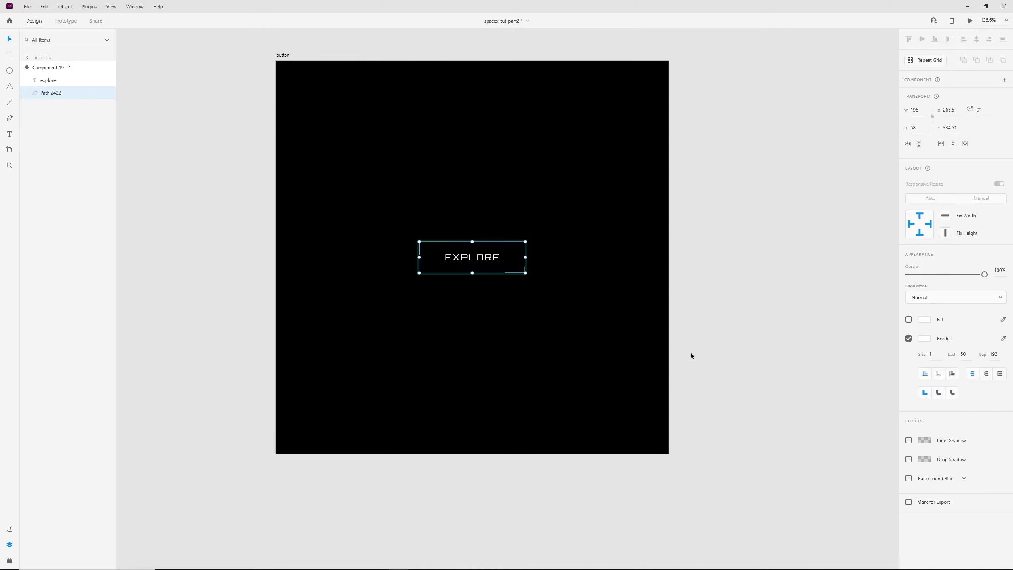
pyautogui.write('176')
pyautogui.press('Return')
pyautogui.moveTo(969, 362); pyautogui.dragTo(969, 292)
pyautogui.moveTo(959, 82); pyautogui.dragTo(958, 48)
pyautogui.click(996, 354)
pyautogui.write('0')
pyautogui.press('Return')
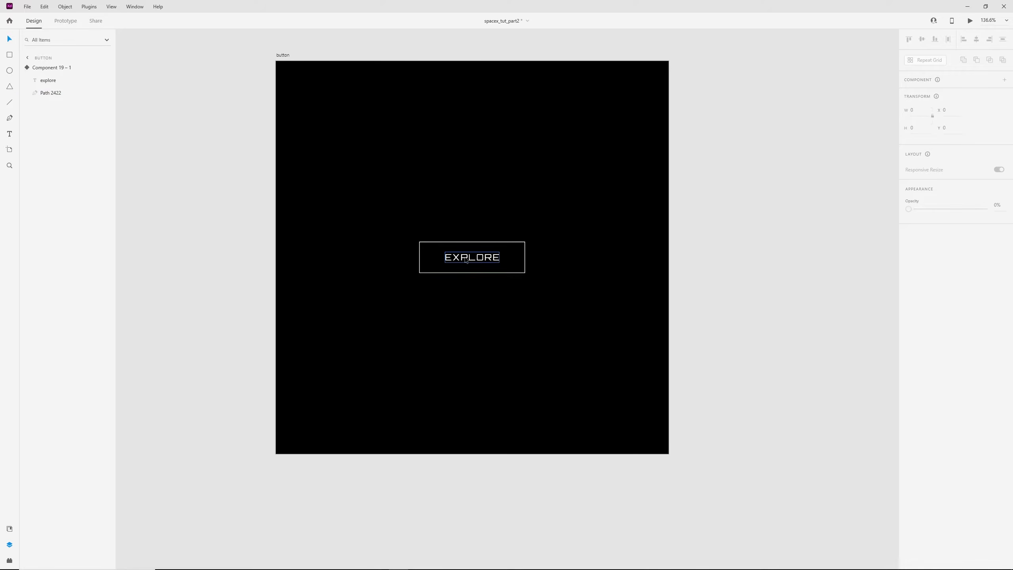
# - Widen the character spacing of the EXPLORE text in the Hover State to about 400
pyautogui.click(487, 264)
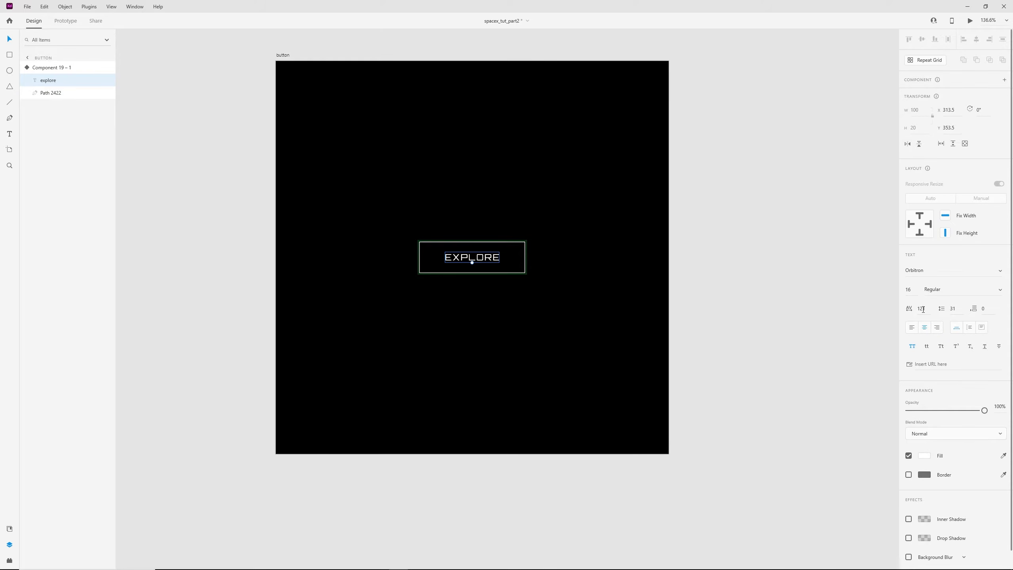
pyautogui.moveTo(927, 311); pyautogui.dragTo(926, 225)
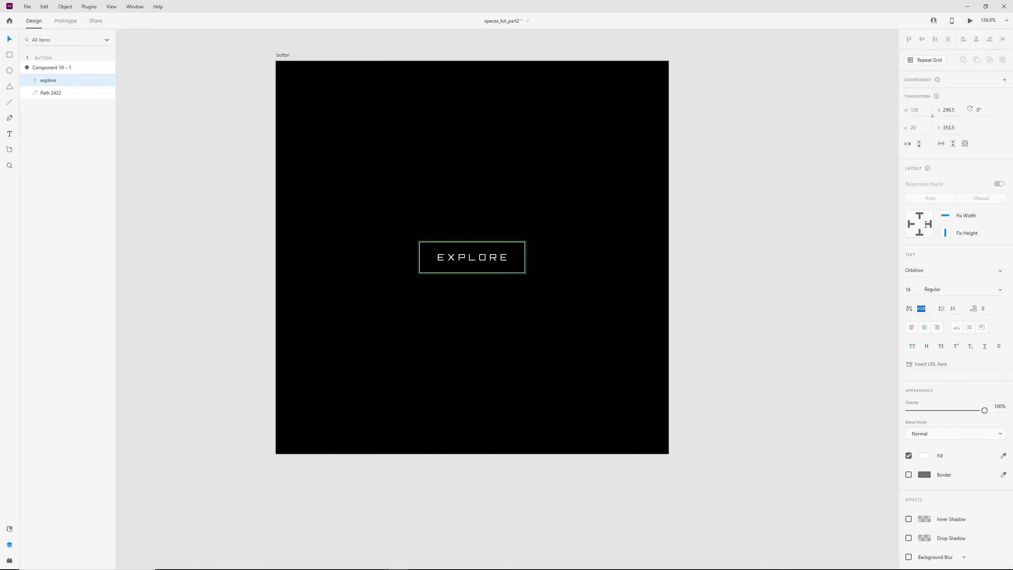
pyautogui.press('Escape')
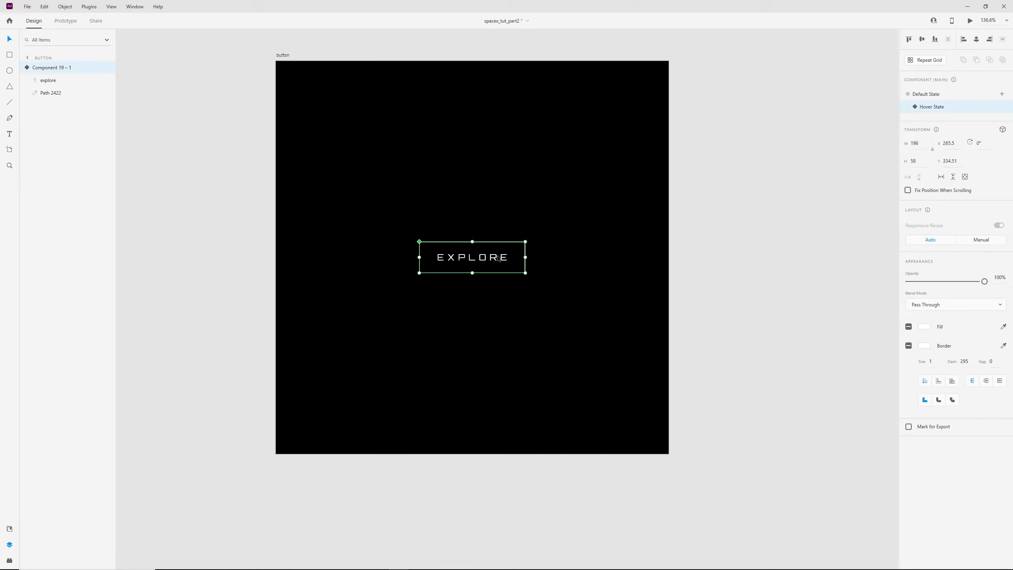
# - Give the Default State's hover interaction, auto-animating to the Hover State, Ease In-Out easing and a 0.8 s duration
pyautogui.click(948, 95)
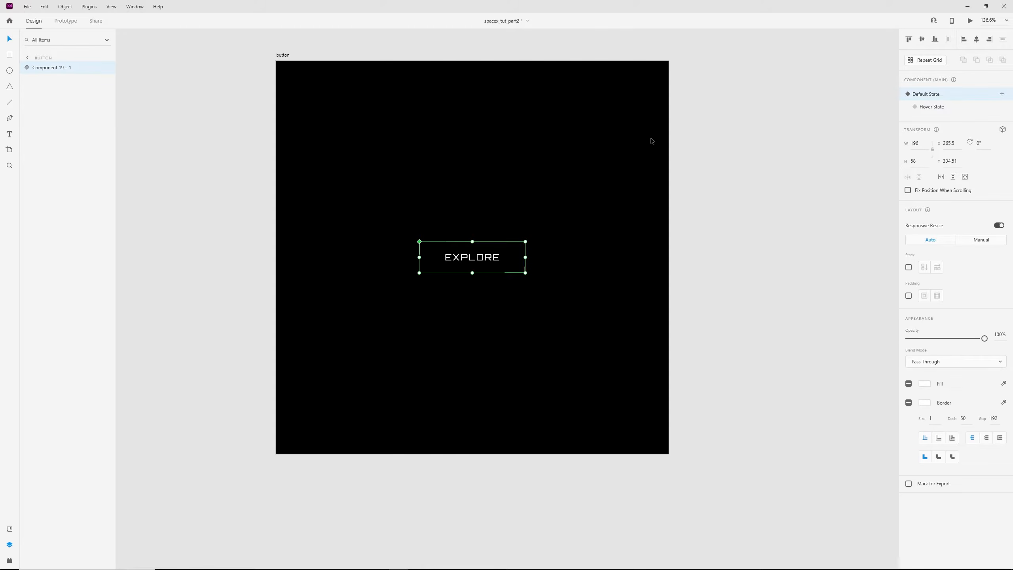
pyautogui.click(66, 20)
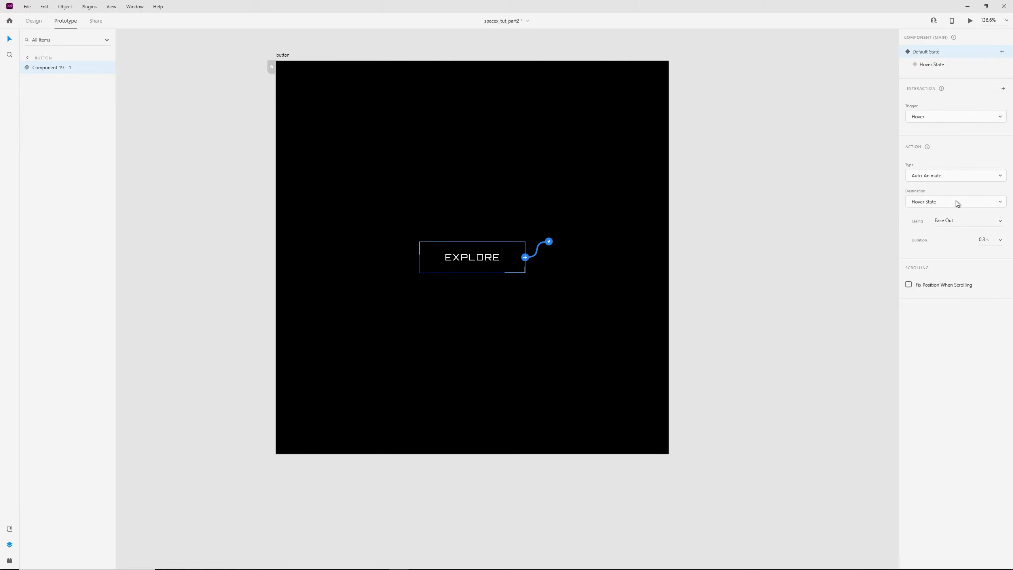
pyautogui.click(999, 220)
pyautogui.click(972, 250)
pyautogui.click(1000, 240)
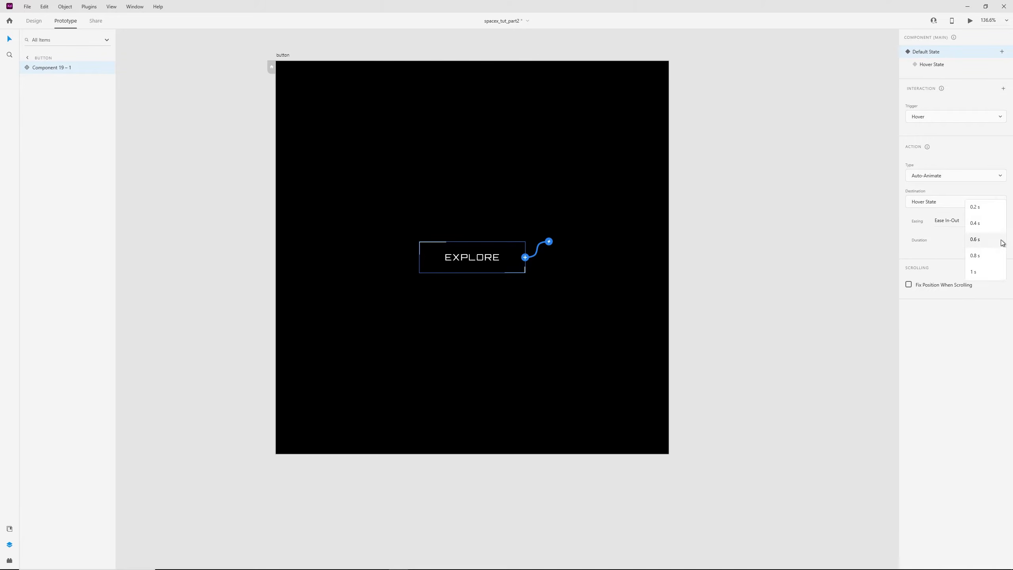
pyautogui.click(985, 257)
pyautogui.click(528, 336)
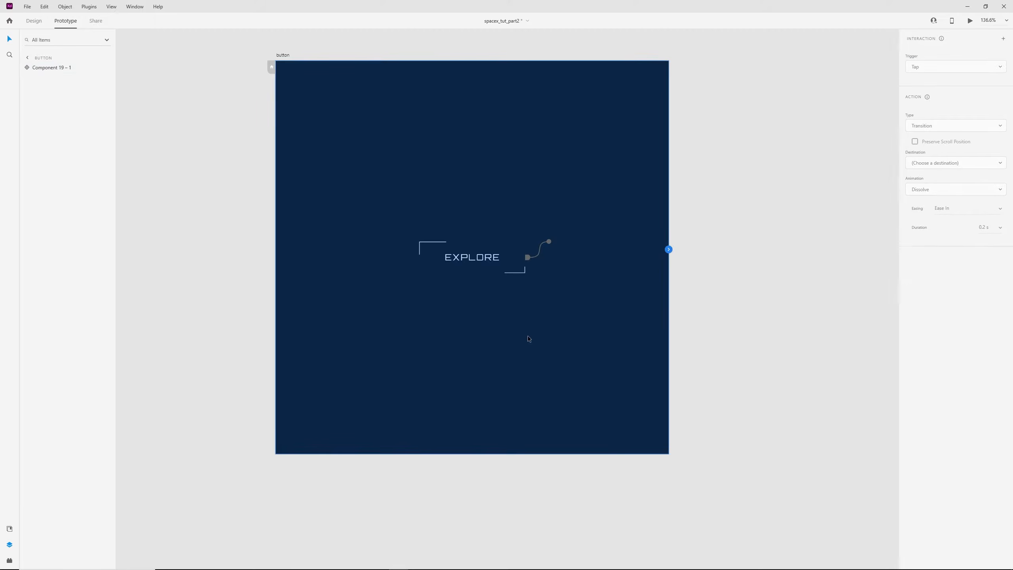
# - Preview the EXPLORE button's hover animation and close the preview
pyautogui.click(482, 256)
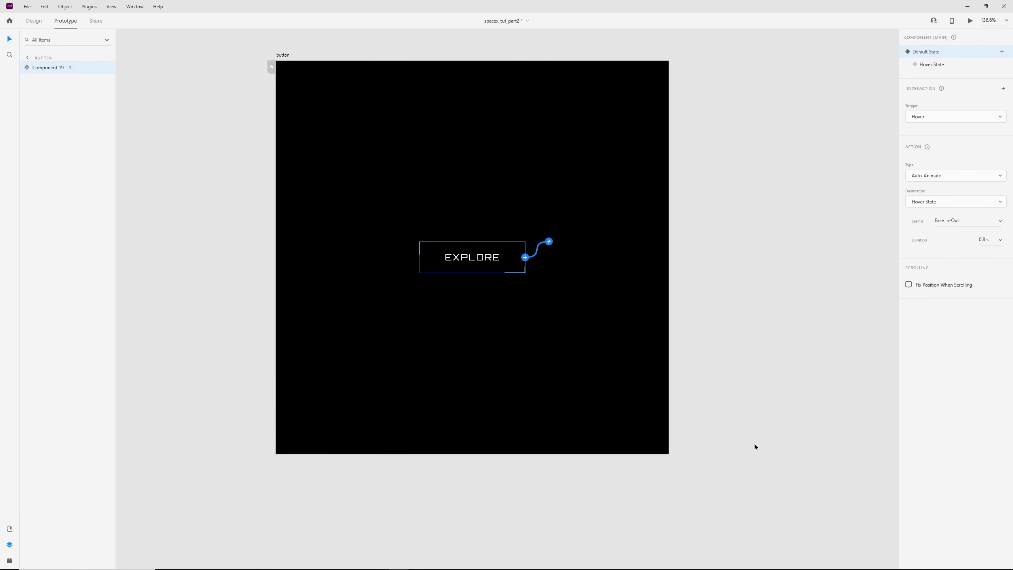
pyautogui.hotkey('ctrl', 'Return')
pyautogui.moveTo(240, 93); pyautogui.dragTo(489, 97)
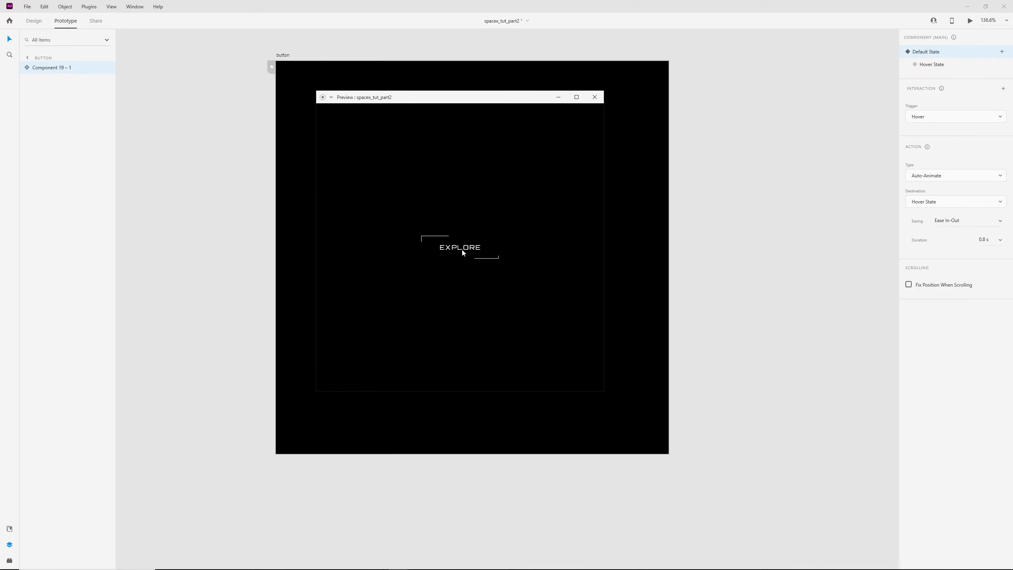
pyautogui.click(594, 97)
pyautogui.click(799, 255)
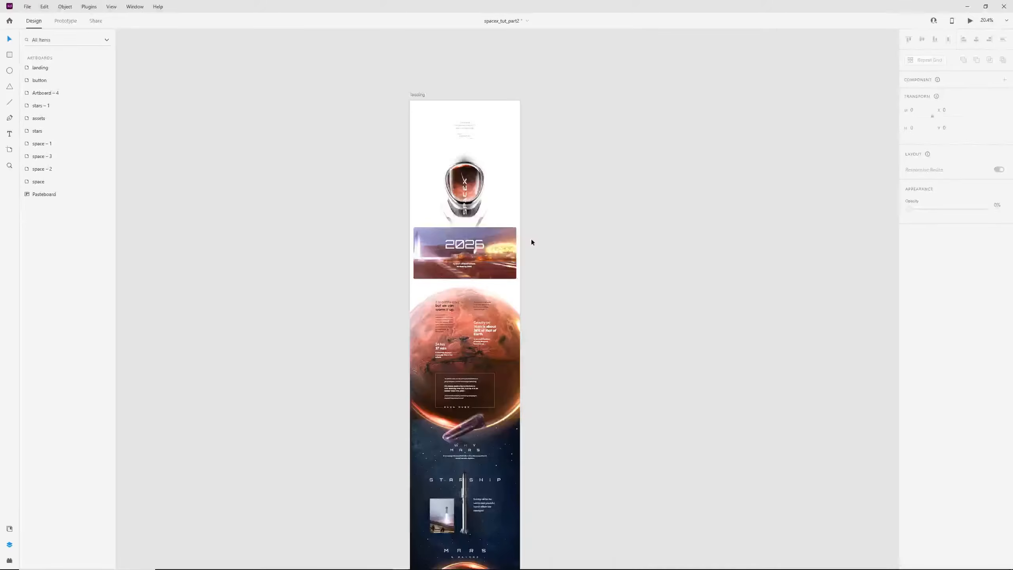
# - Look through the landing artboard's sections, from the contact header down to the Mars & Beyond section and back
pyautogui.scroll(10, 478, 133)
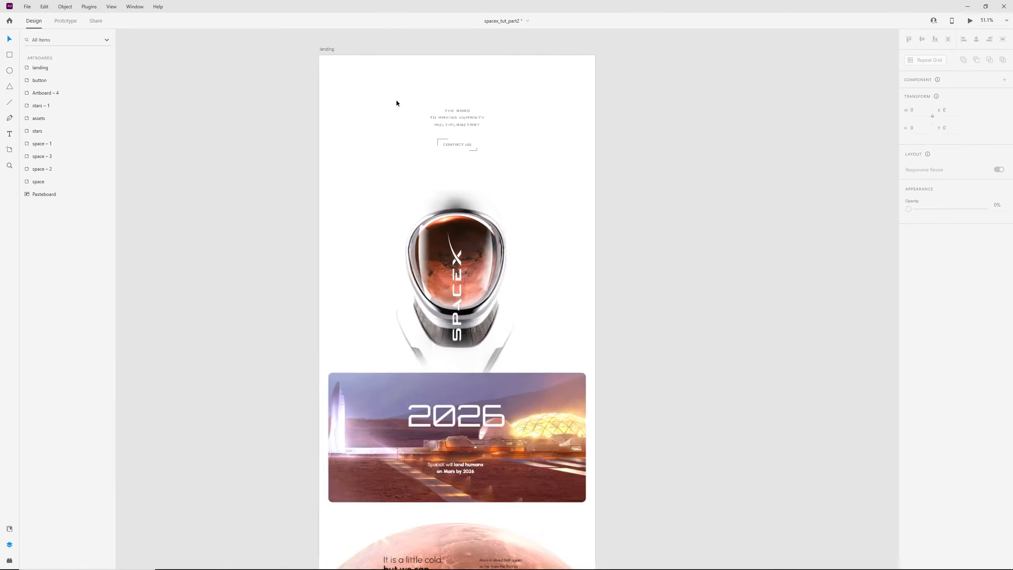
pyautogui.scroll(-3, 564, 194)
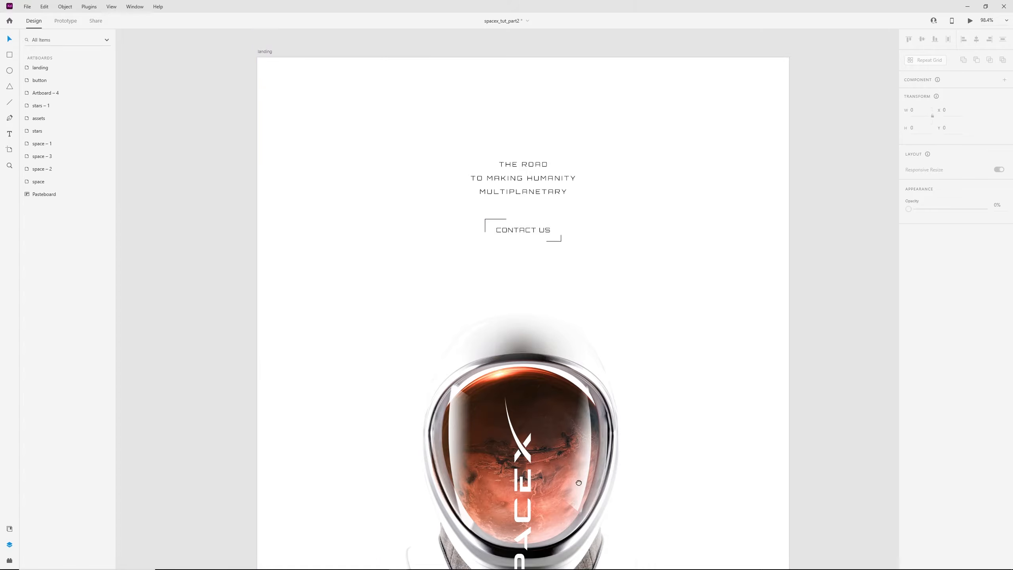
pyautogui.scroll(-15, 546, 255)
pyautogui.scroll(-20, 544, 417)
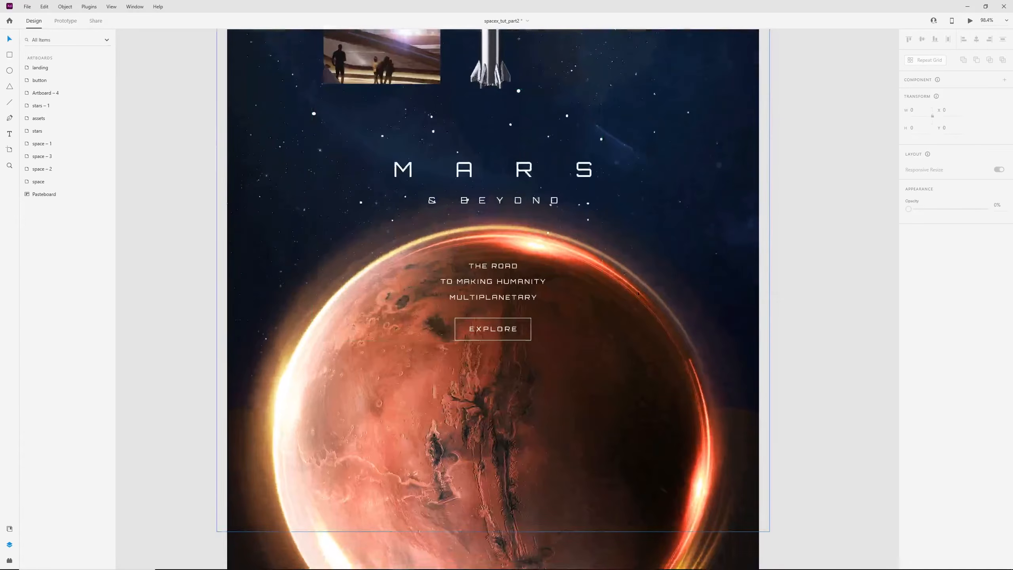
pyautogui.scroll(8, 574, 322)
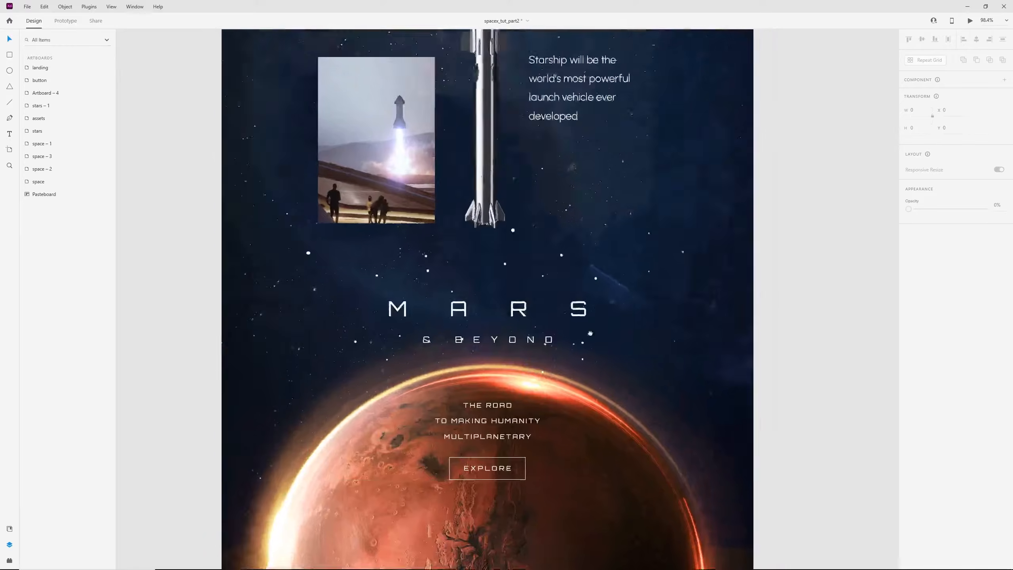
pyautogui.scroll(7, 581, 259)
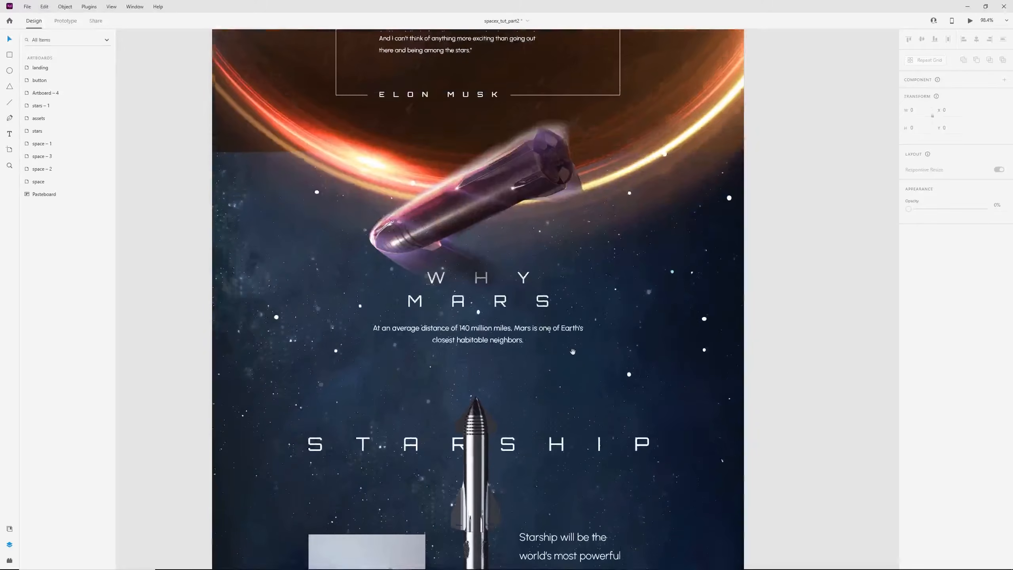
pyautogui.moveTo(569, 147); pyautogui.dragTo(559, 286)
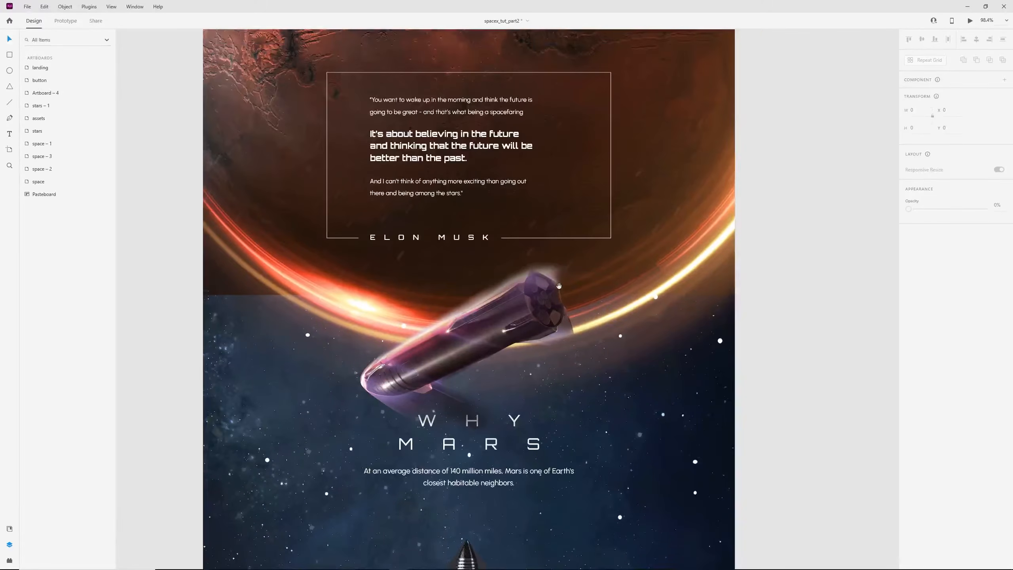
pyautogui.scroll(15, 558, 286)
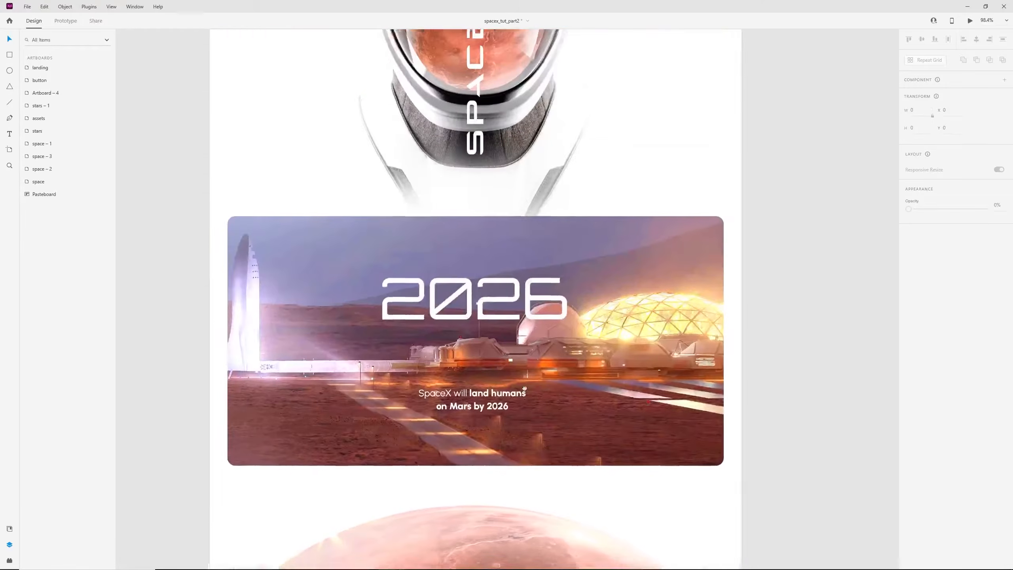
pyautogui.scroll(15, 523, 387)
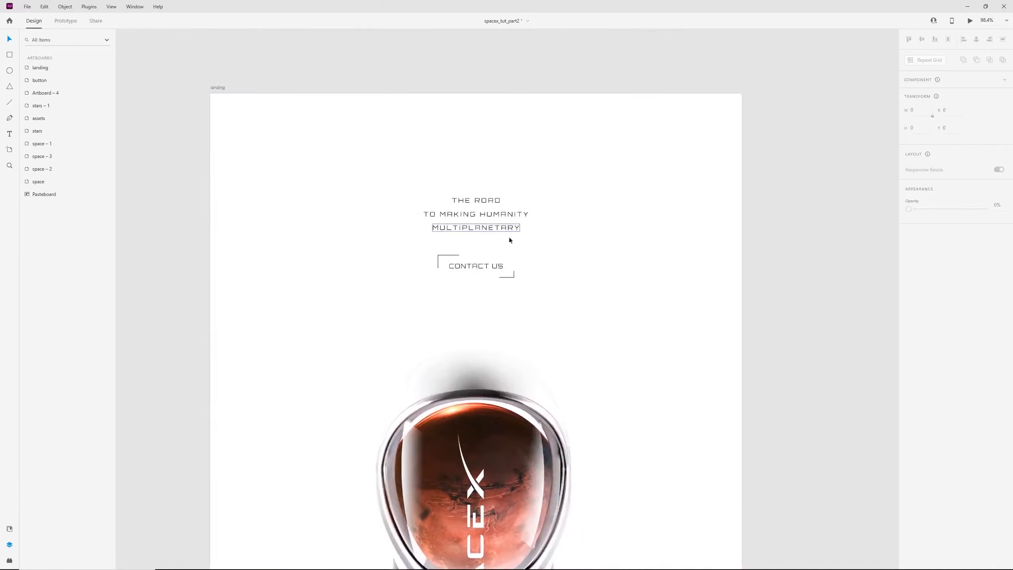
pyautogui.scroll(2, 495, 250)
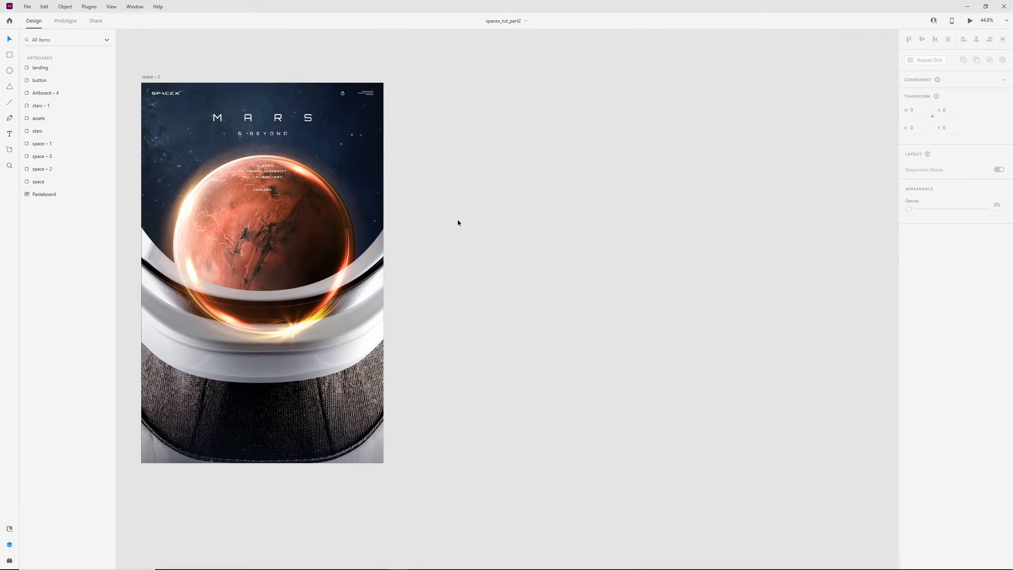
# - Duplicate the space – 3 artboard beside the original and delete the astronaut suit from the copy
pyautogui.moveTo(427, 242); pyautogui.dragTo(119, 30)
pyautogui.moveTo(154, 86); pyautogui.dragTo(413, 86)
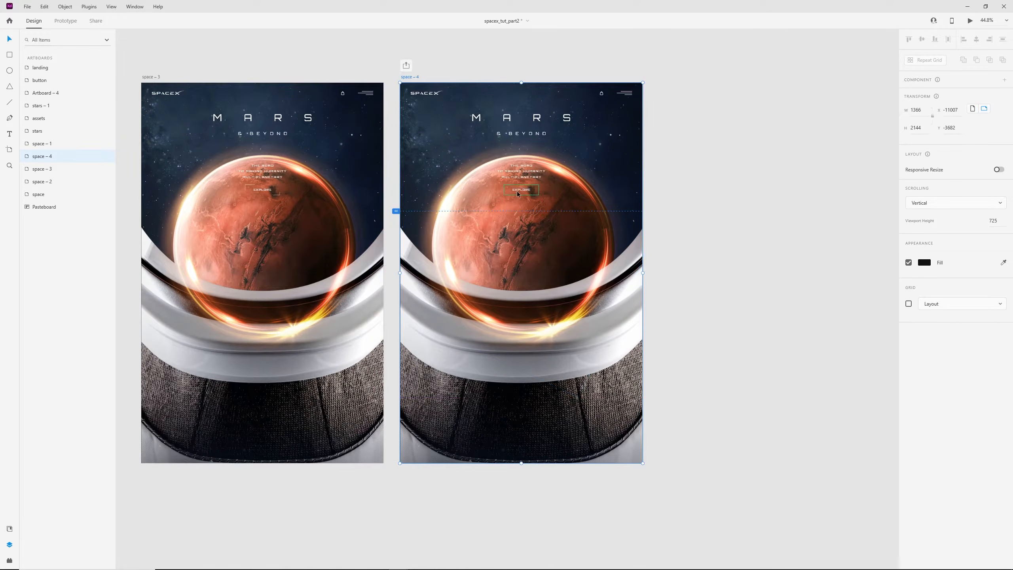
pyautogui.click(604, 386)
pyautogui.press('Delete')
# - Move the Mars planet and its light_mars_suit glow together further down on the space – 4 artboard
pyautogui.click(560, 310)
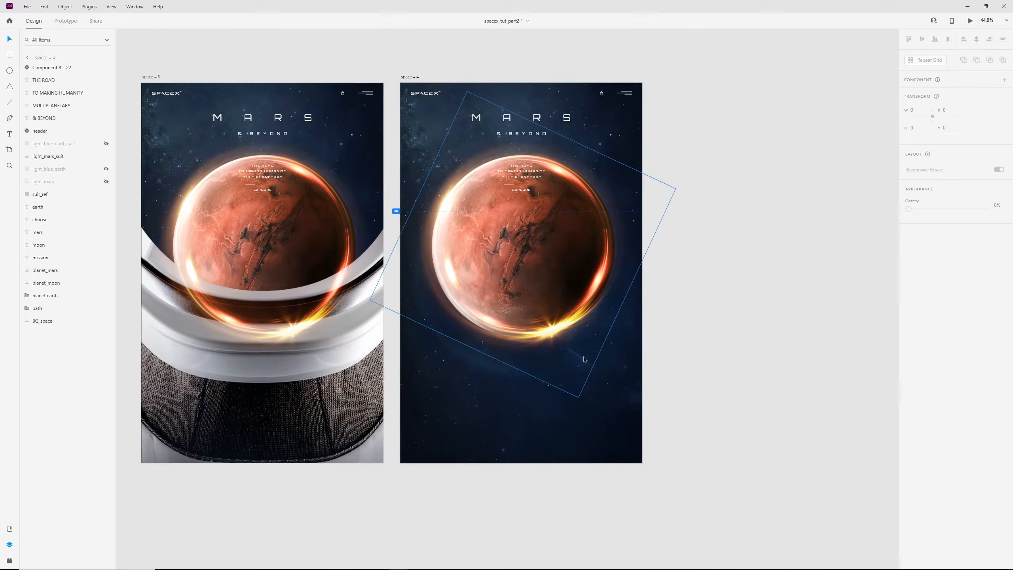
pyautogui.keyDown('ctrl'); pyautogui.click(51, 271); pyautogui.keyUp('ctrl')
pyautogui.moveTo(550, 227); pyautogui.dragTo(543, 267)
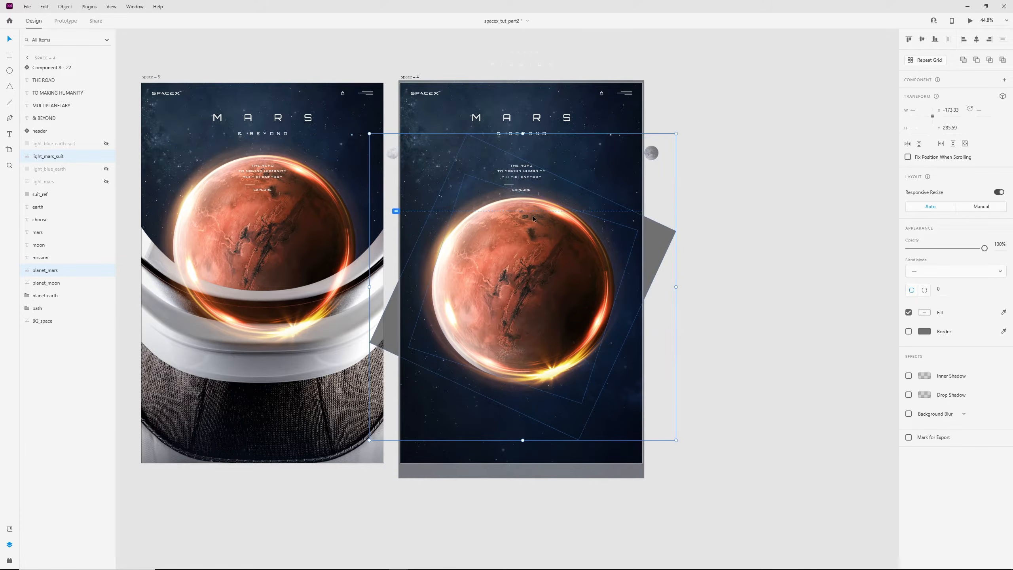
# - Spread the three tagline lines and the EXPLORE button vertically between the heading and the planet on space – 4
pyautogui.click(522, 191)
pyautogui.moveTo(525, 167)
pyautogui.mouseDown()
pyautogui.moveTo(524, 153)
pyautogui.moveTo(527, 174)
pyautogui.mouseUp()
pyautogui.click(527, 178)
# - Link the EXPLORE button on space – 3 to space – 4 with a Tap trigger, Auto-Animate, Ease In-Out and 1 s
pyautogui.click(152, 76)
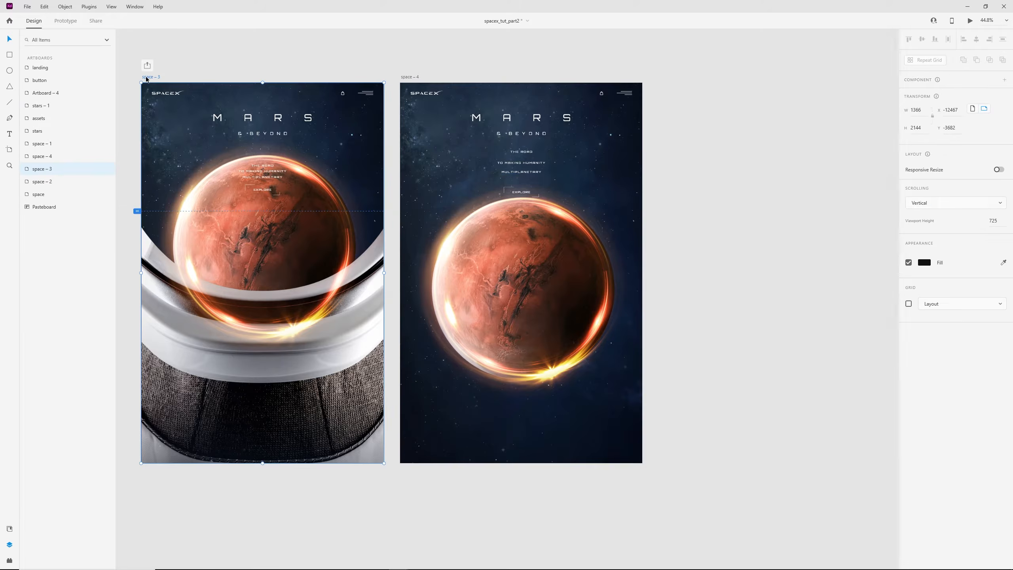
pyautogui.hotkey('ctrl', '2')
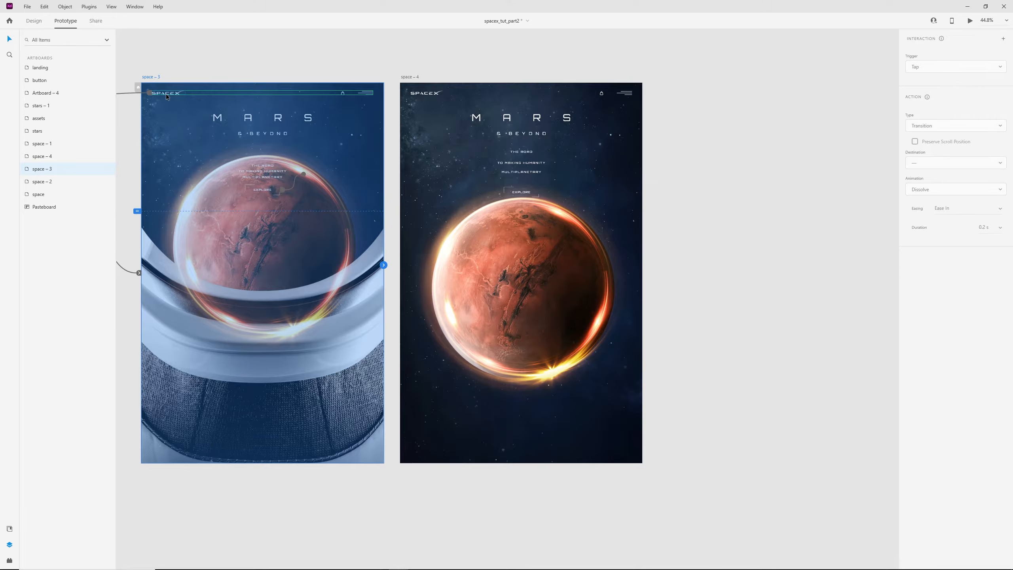
pyautogui.click(266, 191)
pyautogui.moveTo(280, 190); pyautogui.dragTo(507, 275)
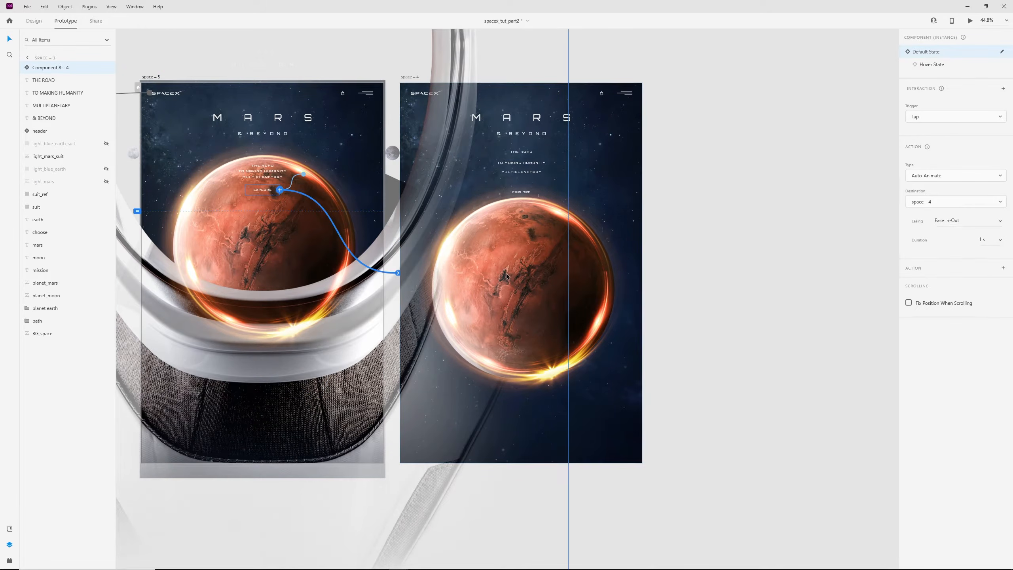
# - Preview the prototype from the space – 3 artboard and test the EXPLORE button's hover effect and transition
pyautogui.click(418, 72)
pyautogui.click(419, 74)
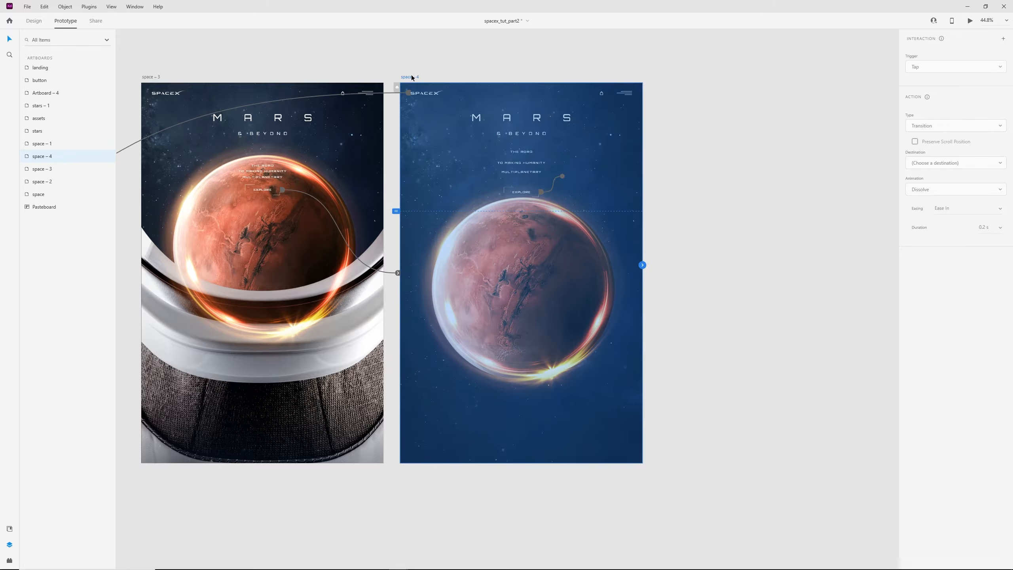
pyautogui.click(146, 77)
pyautogui.hotkey('ctrl', 'Return')
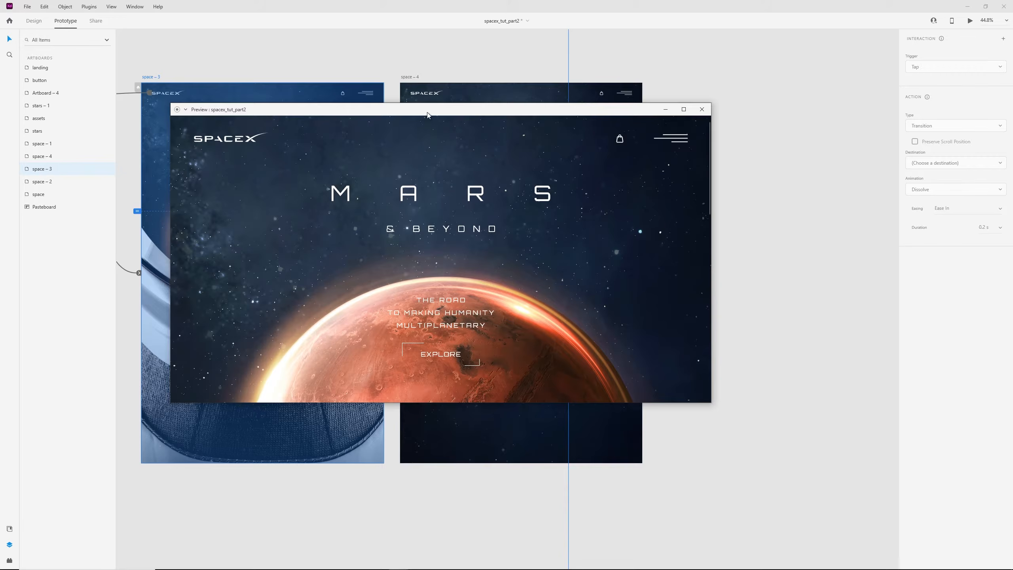
pyautogui.moveTo(427, 113); pyautogui.dragTo(441, 111)
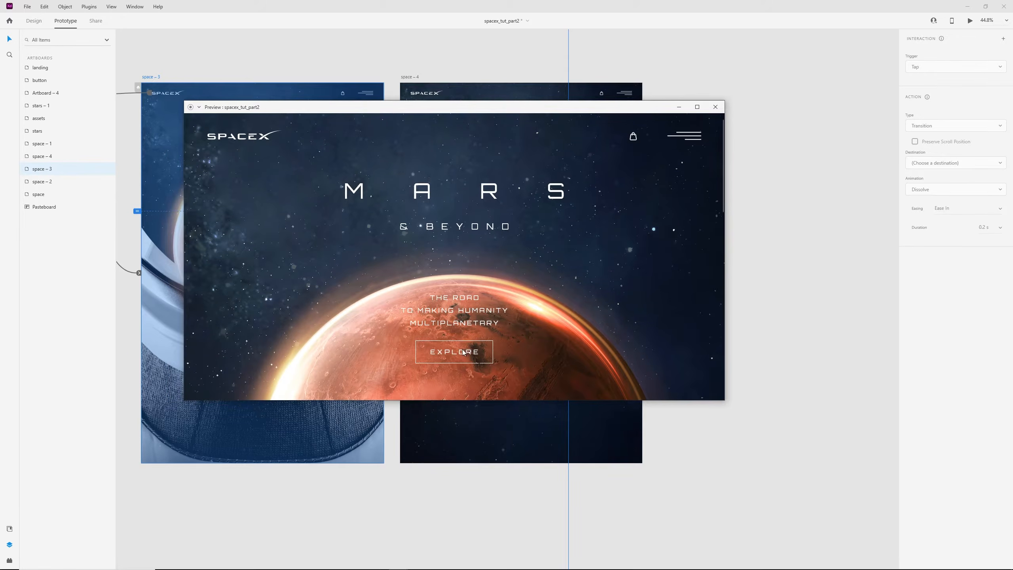
pyautogui.click(484, 355)
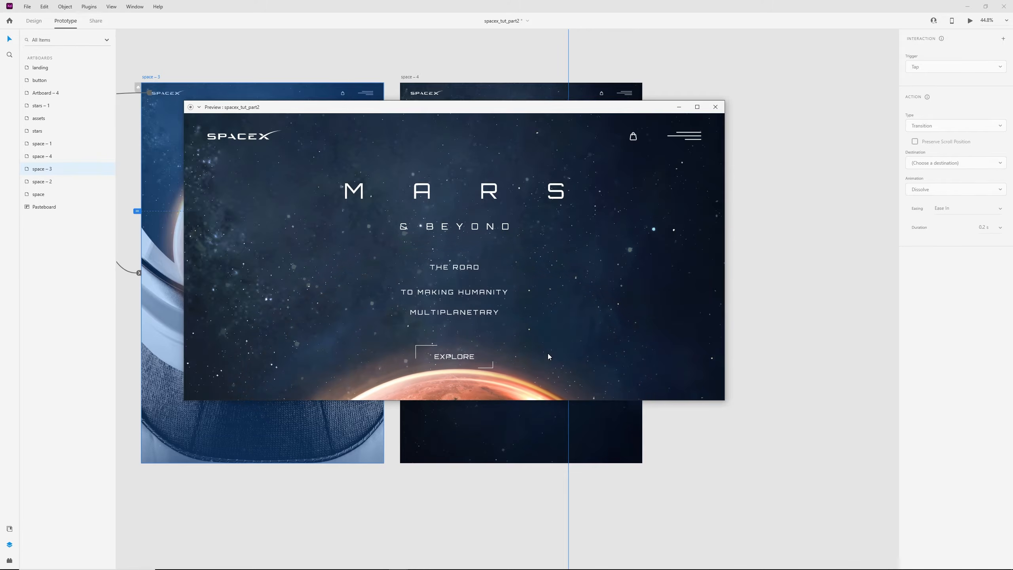
# - Test the EXPLORE button's hover effect and the transitions between the two space artboards in the preview, then close it
pyautogui.click(549, 357)
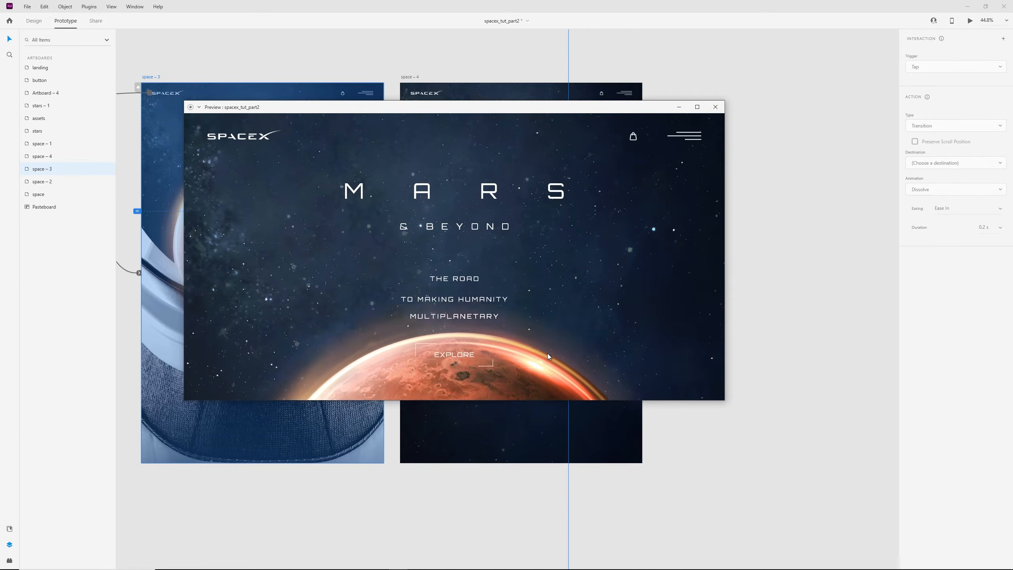
pyautogui.click(473, 353)
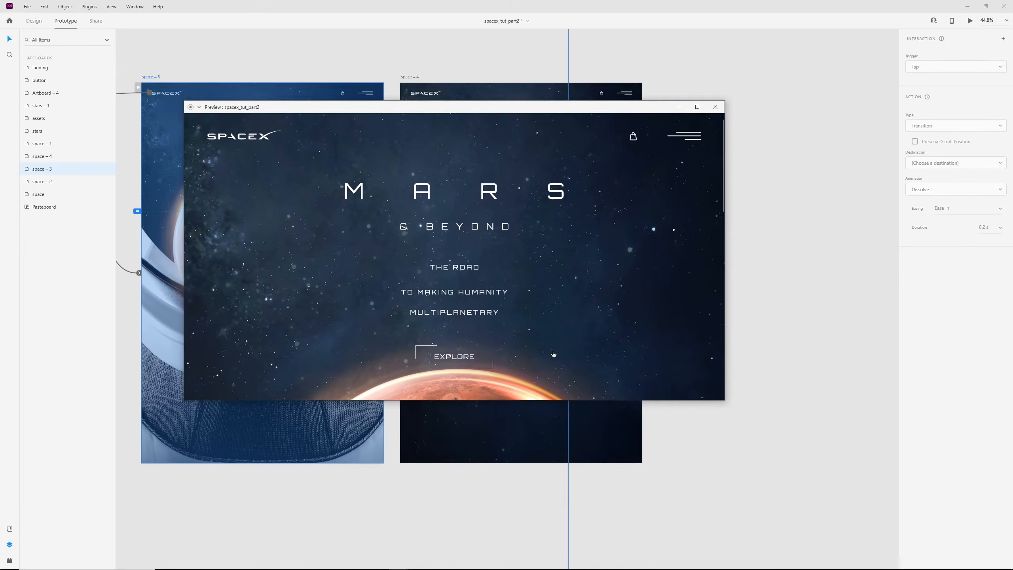
pyautogui.click(553, 354)
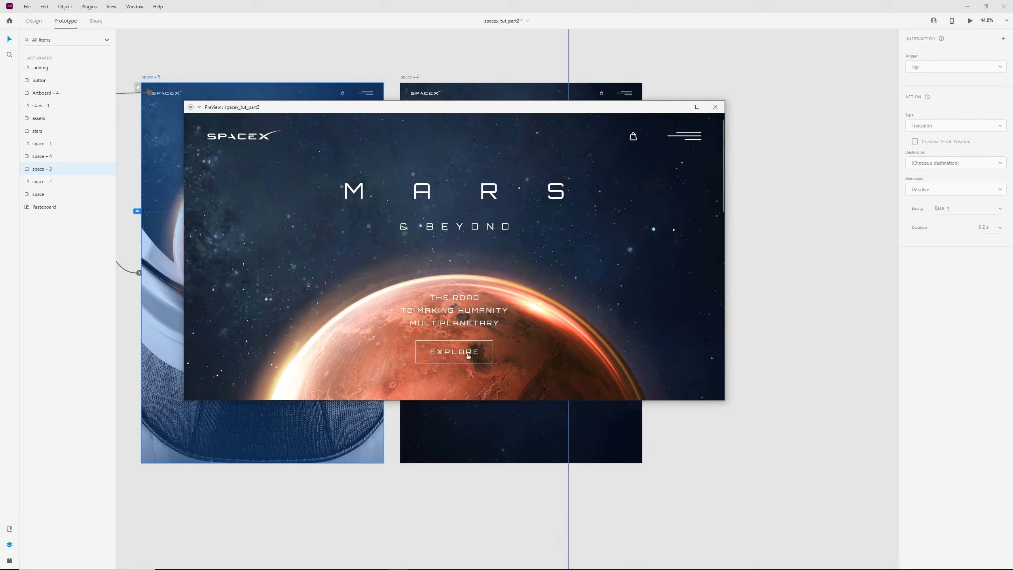
pyautogui.click(460, 352)
pyautogui.click(541, 355)
pyautogui.click(467, 353)
pyautogui.click(715, 107)
pyautogui.click(738, 128)
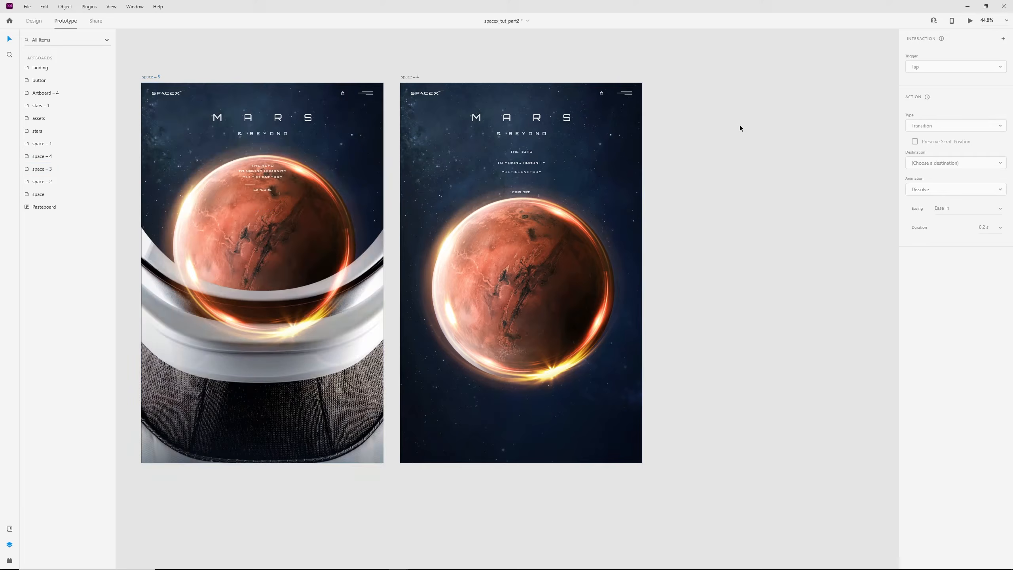
# - Delete the space – 4 artboard and duplicate the space – 3 artboard twice in its place
pyautogui.click(411, 76)
pyautogui.press('Delete')
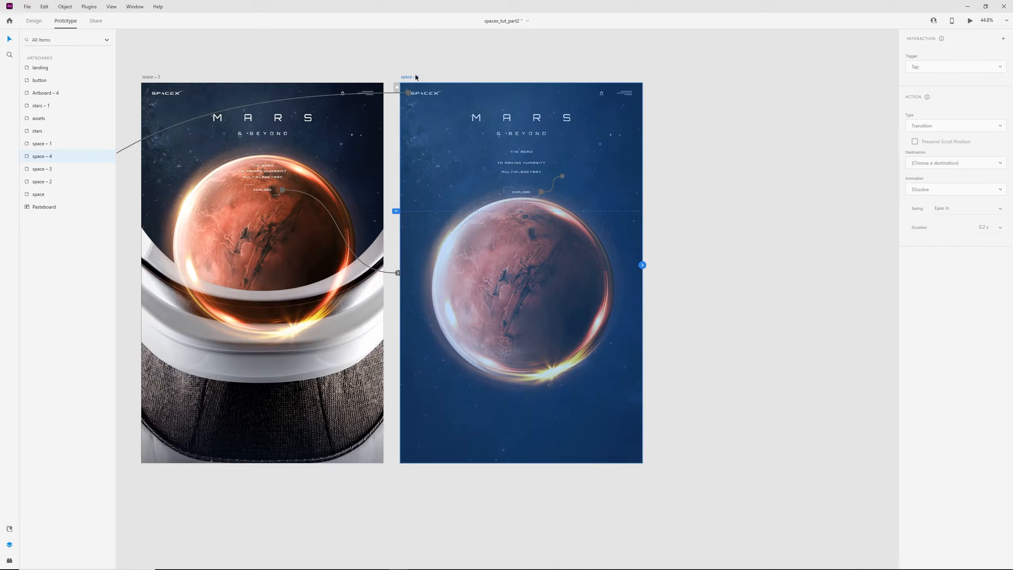
pyautogui.click(151, 76)
pyautogui.hotkey('ctrl', 'd')
# - Shift the middle copy of space – 3 slightly down and rename it hover
pyautogui.keyDown('alt'); pyautogui.moveTo(402, 76); pyautogui.dragTo(407, 118); pyautogui.keyUp('alt')
pyautogui.write('hover')
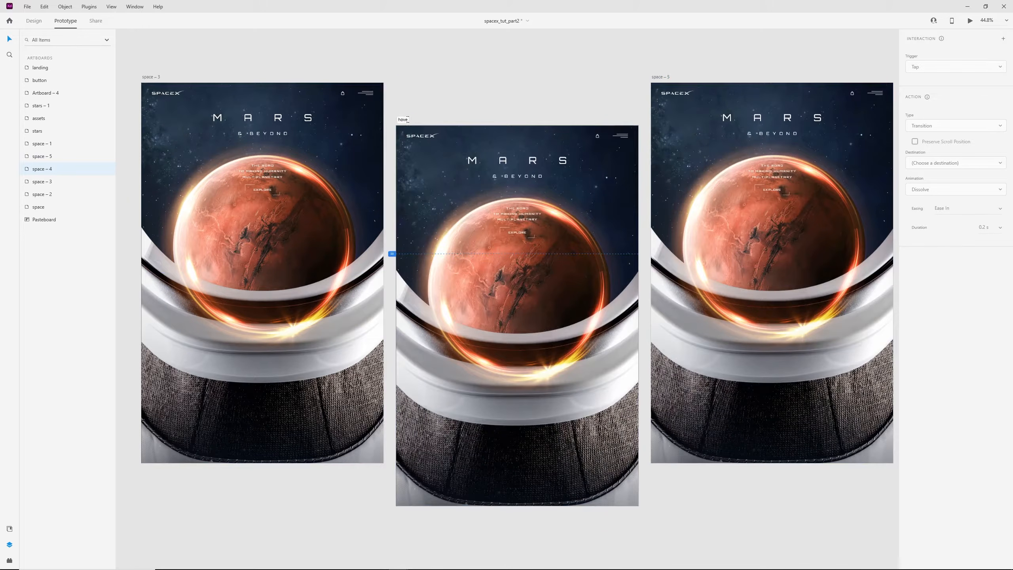
pyautogui.press('Return')
# - Rename the last copy animation and delete the suit image from the hover and animation artboards
pyautogui.click(664, 66)
pyautogui.doubleClick(656, 76)
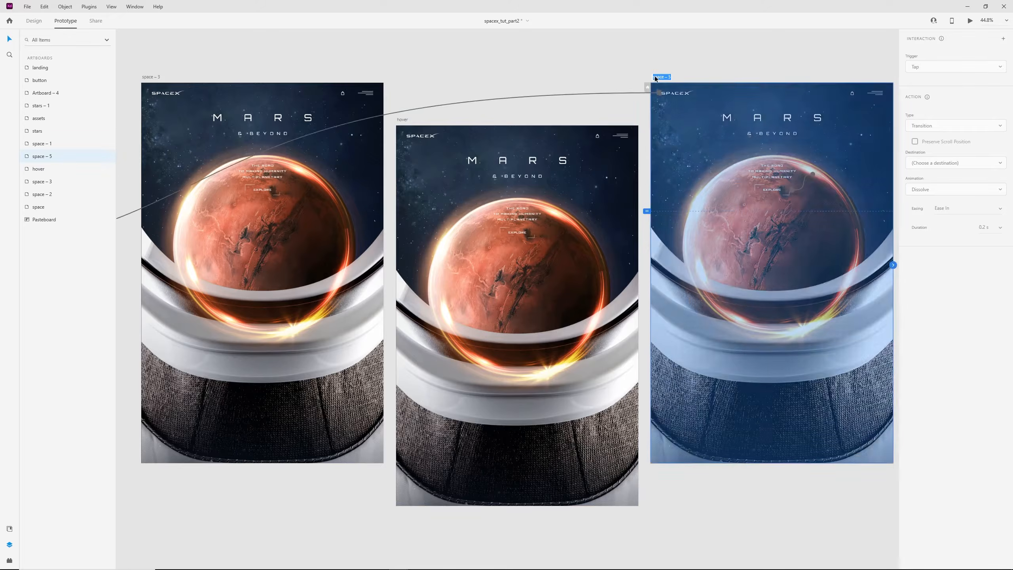
pyautogui.write('a')
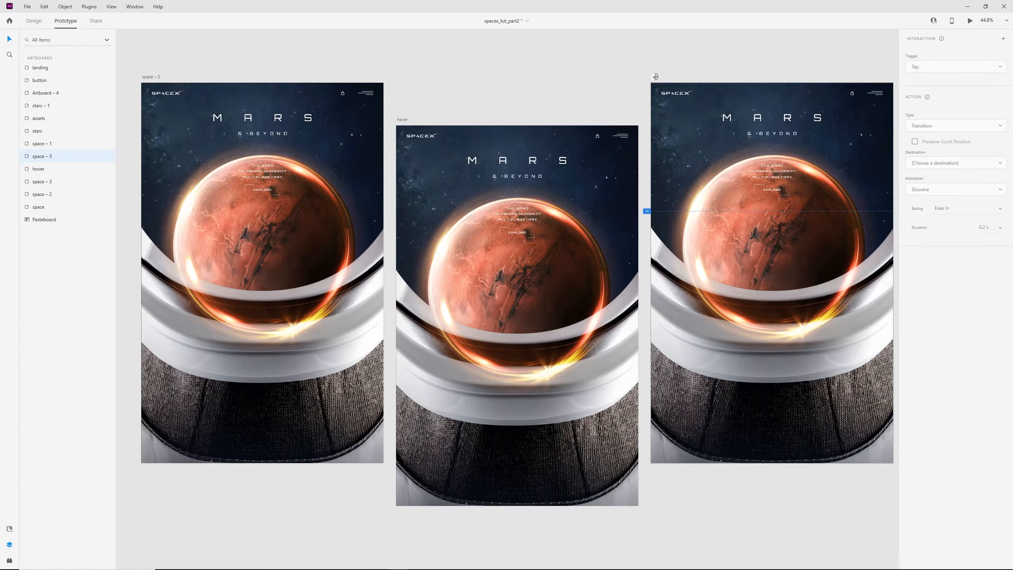
pyautogui.write('nimation')
pyautogui.press('Return')
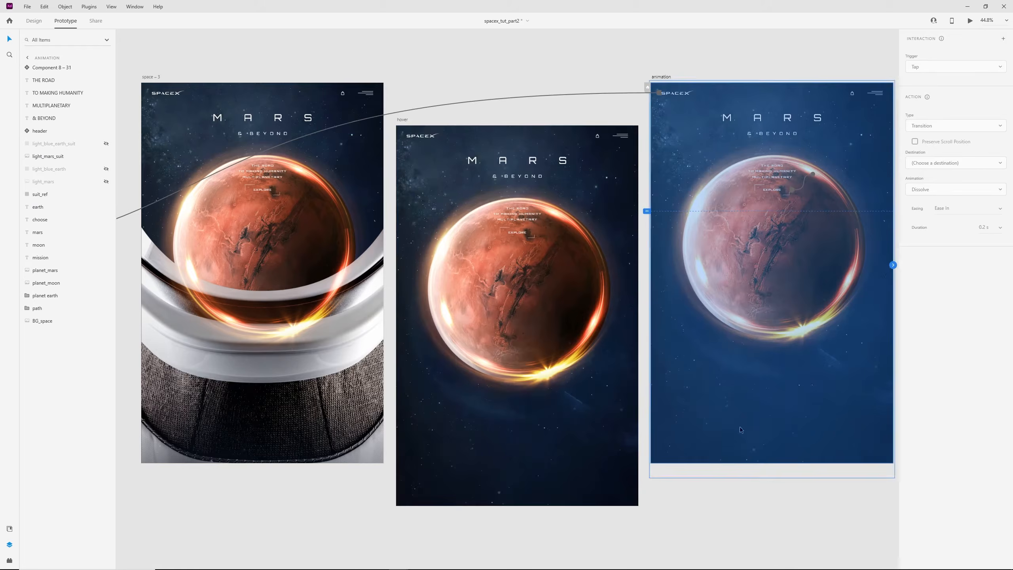
# - Move the Mars planet and its light_mars_suit glow down together on the animation artboard
pyautogui.click(674, 77)
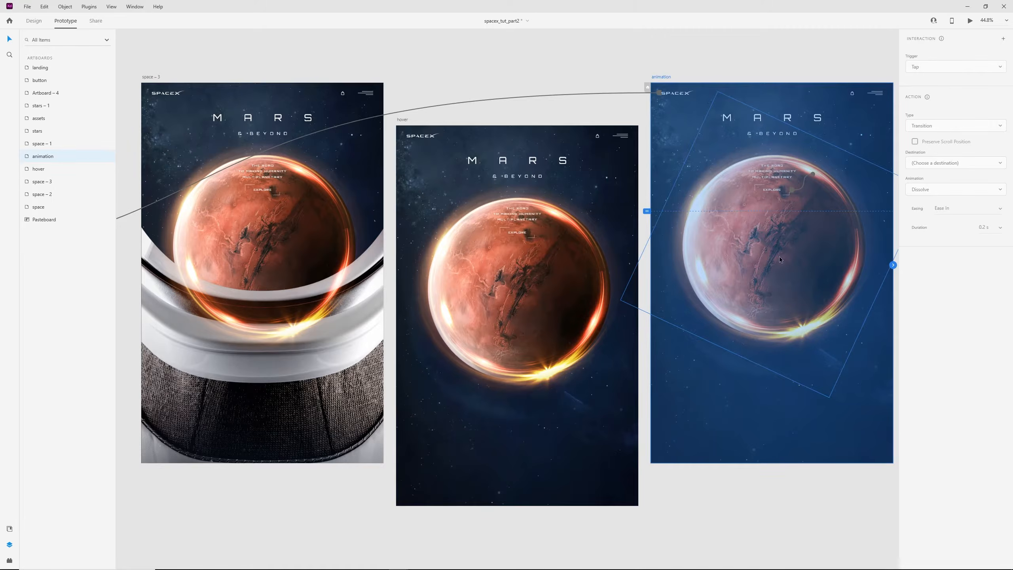
pyautogui.click(779, 257)
pyautogui.moveTo(793, 232); pyautogui.dragTo(793, 273)
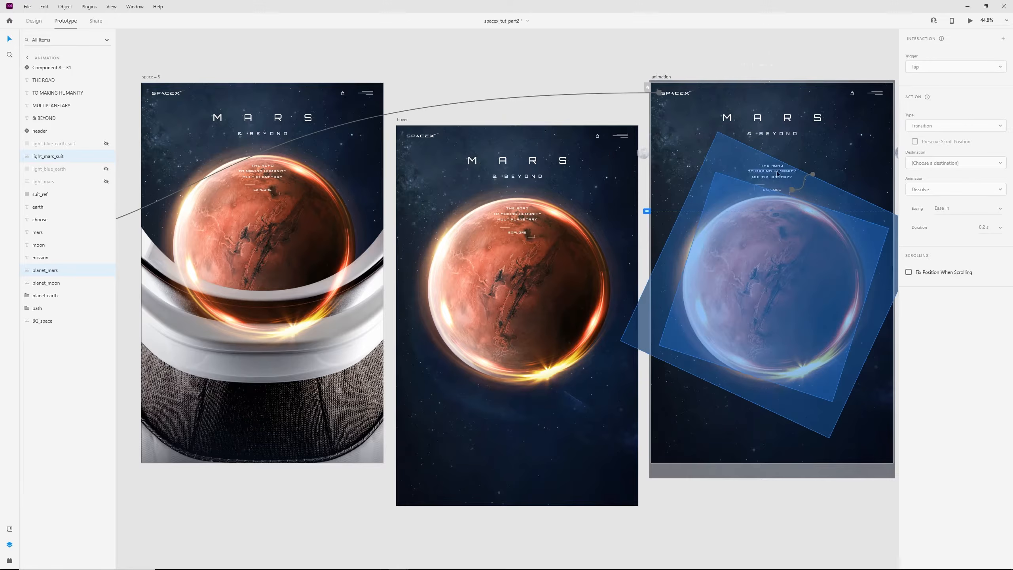
# - Lower & BEYOND slightly and spread the three tagline lines between it and the EXPLORE button on the animation artboard
pyautogui.click(784, 135)
pyautogui.moveTo(786, 138); pyautogui.dragTo(778, 174)
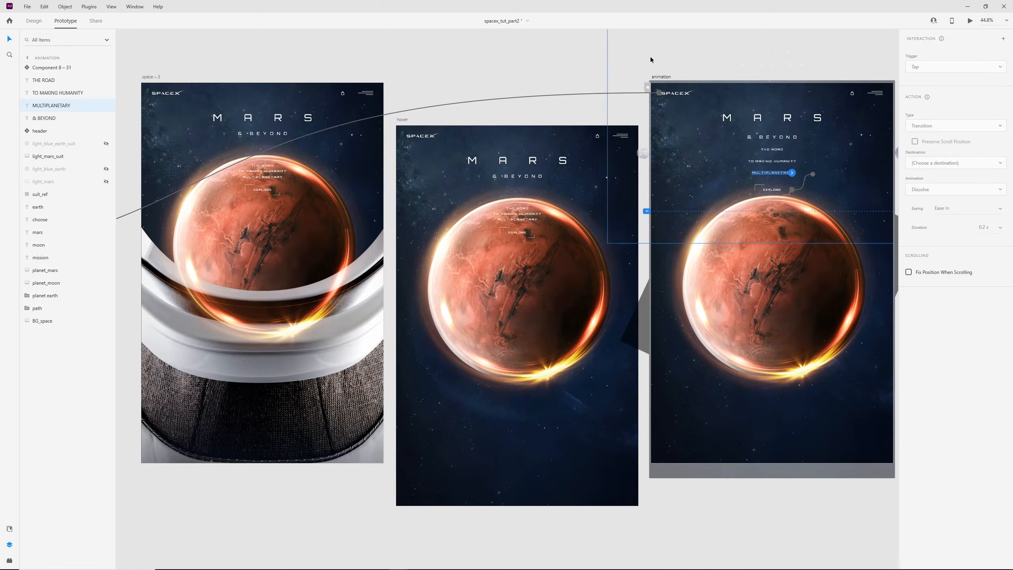
pyautogui.click(648, 63)
# - Switch the EXPLORE button to its Hover State on the hover and animation artboards
pyautogui.click(151, 76)
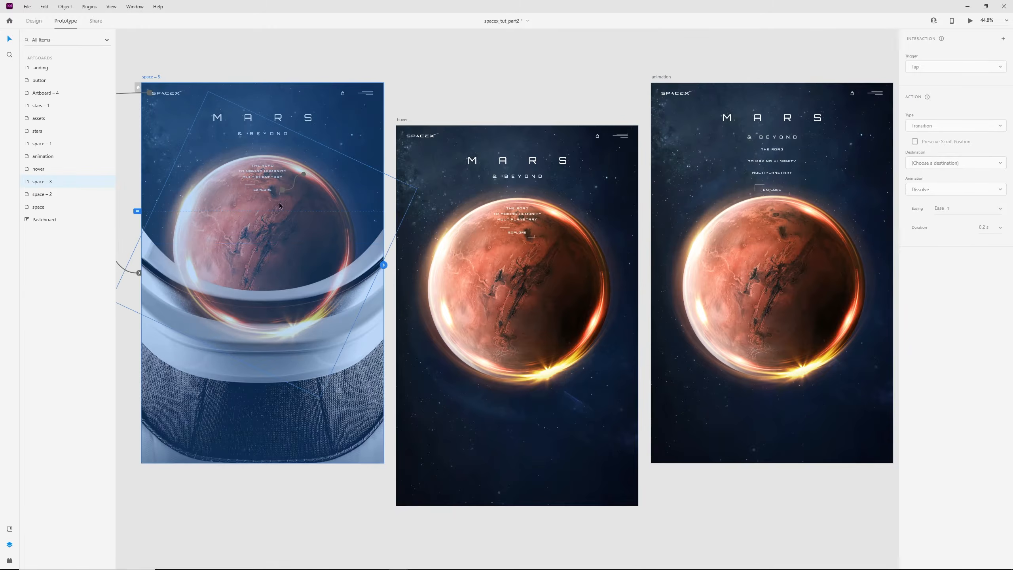
pyautogui.click(262, 190)
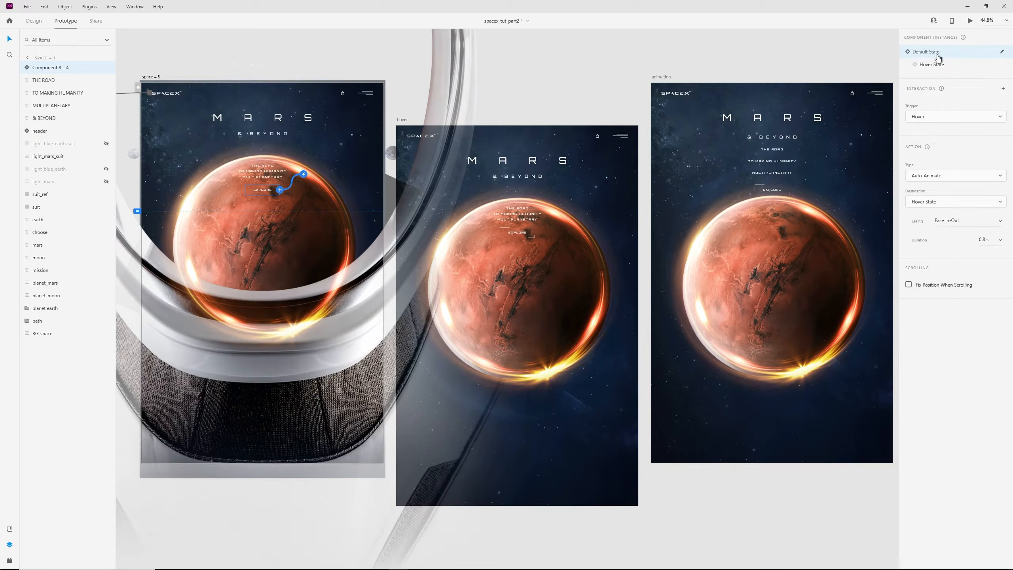
pyautogui.click(623, 67)
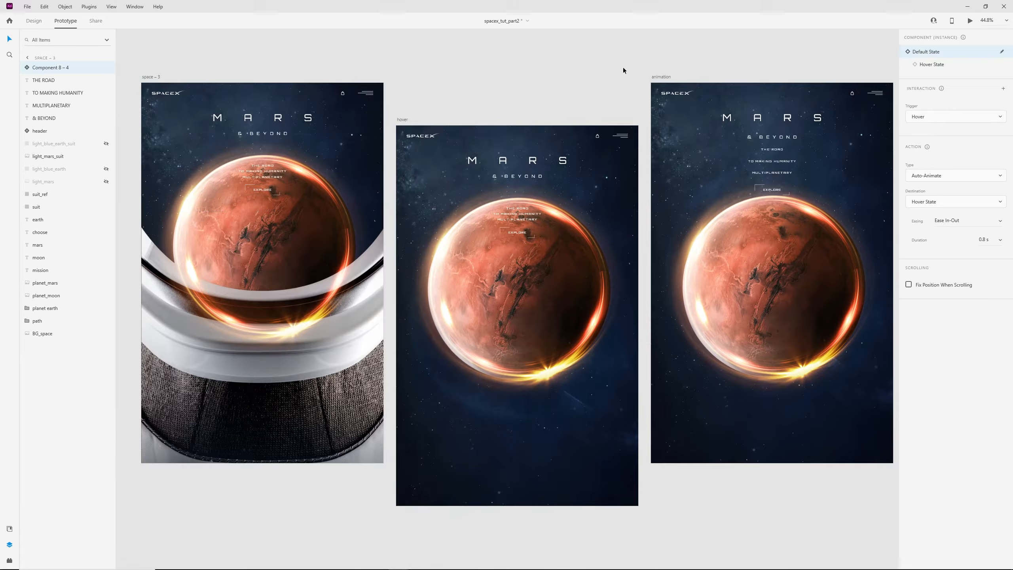
pyautogui.click(521, 234)
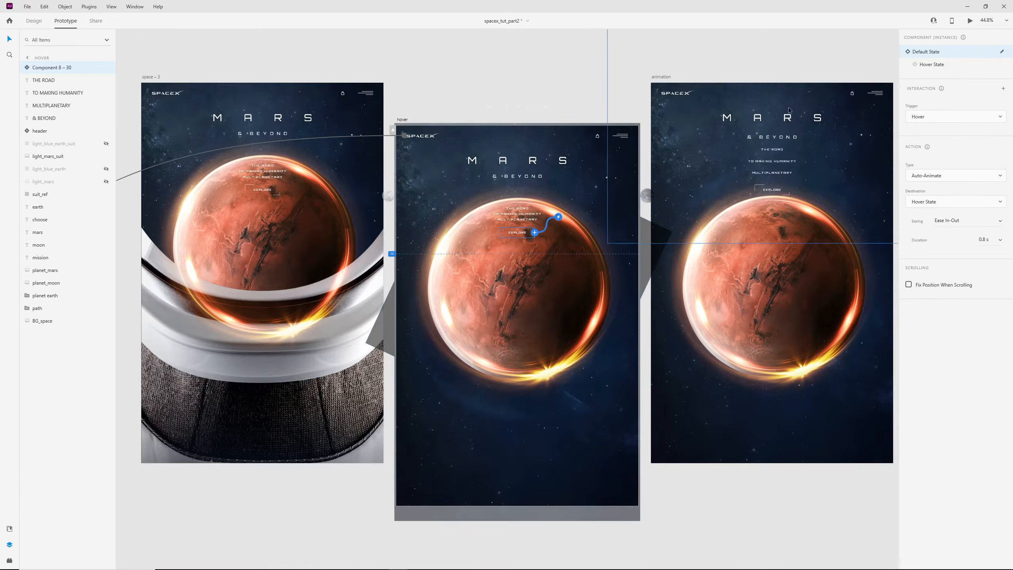
pyautogui.click(951, 67)
pyautogui.click(814, 55)
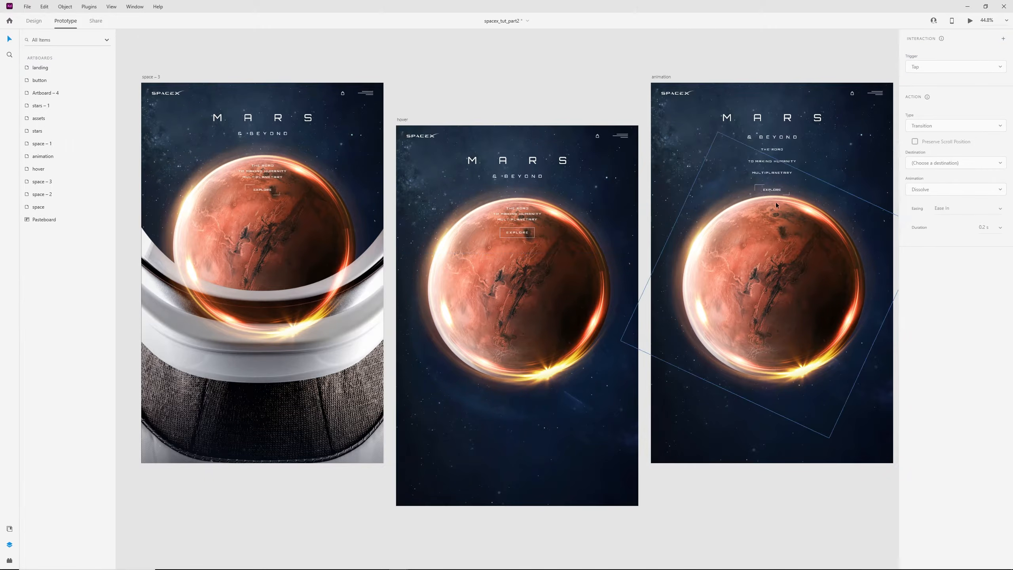
pyautogui.click(773, 190)
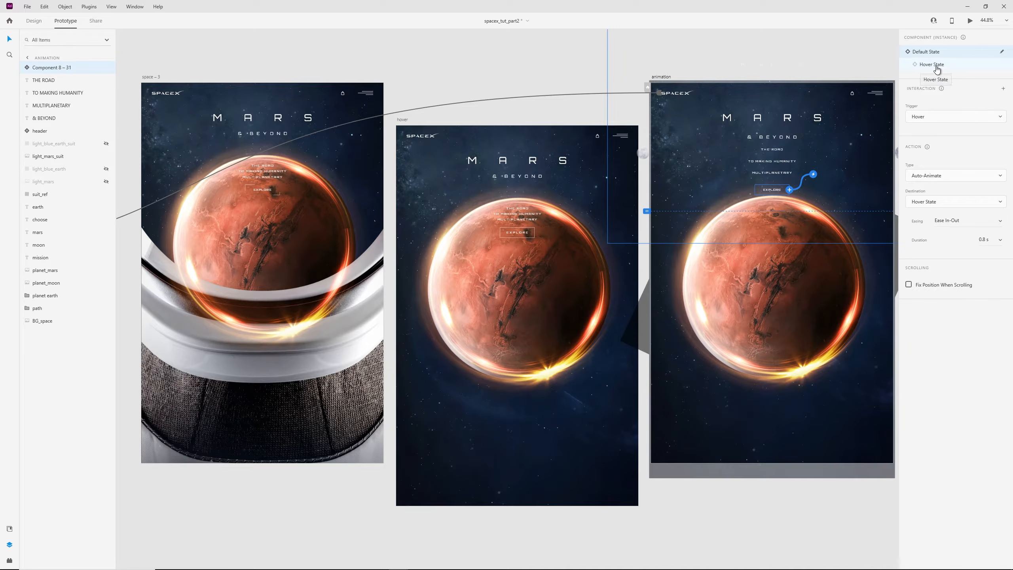
pyautogui.click(936, 66)
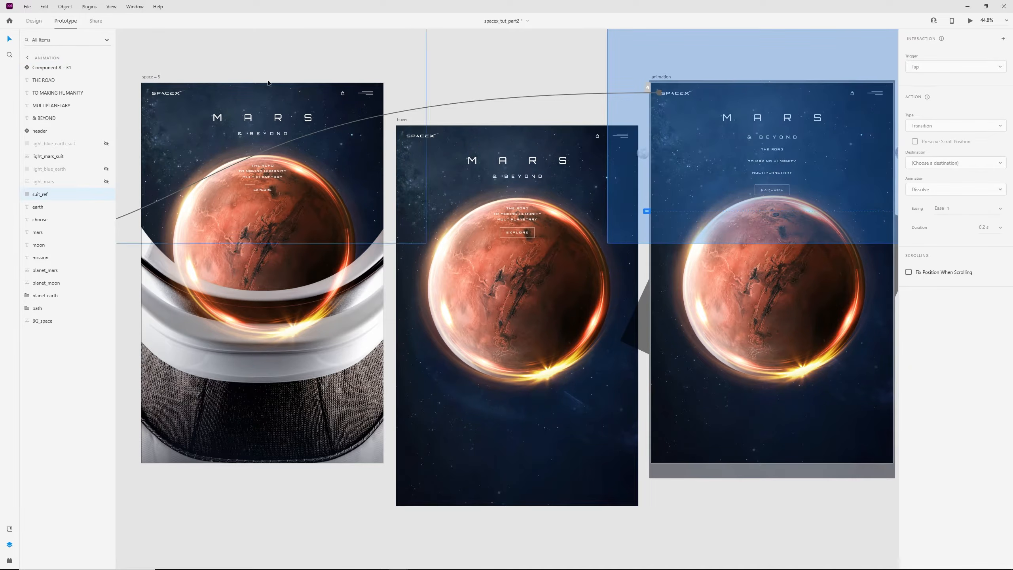
# - Link the space – 3 artboard to hover with Tap, Auto-Animate, Ease In-Out and 1 s, and link hover to animation
pyautogui.click(304, 38)
pyautogui.click(151, 78)
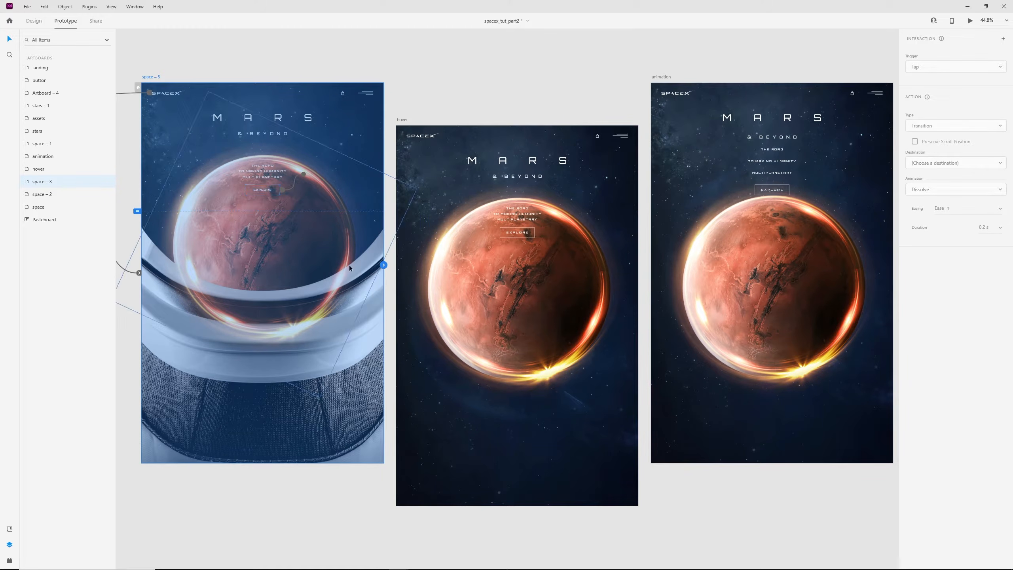
pyautogui.moveTo(383, 265); pyautogui.dragTo(429, 303)
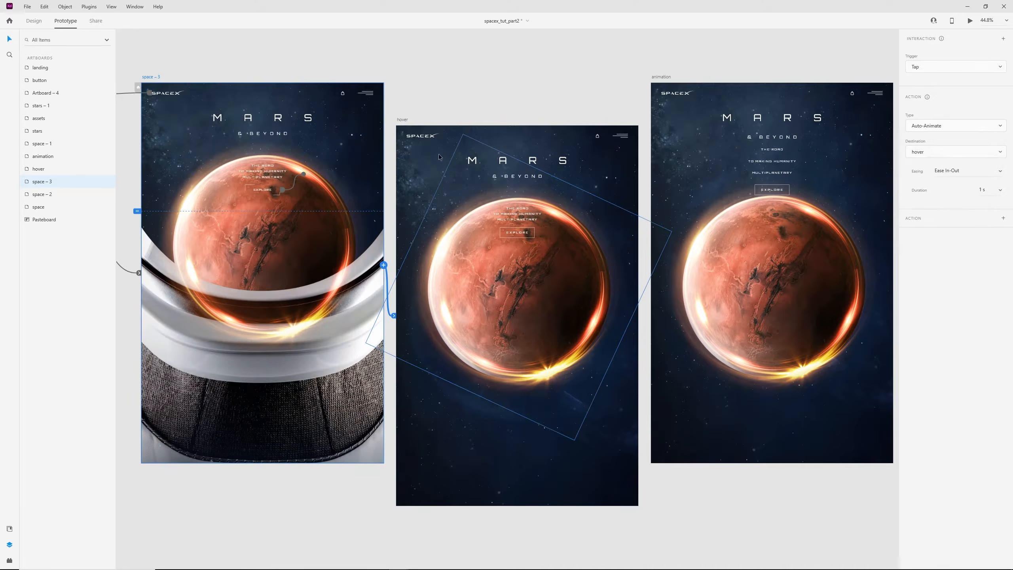
pyautogui.click(643, 297)
pyautogui.moveTo(638, 308); pyautogui.dragTo(677, 269)
# - Preview the prototype from space – 3, stepping through the hover and animation artboards, then close the preview
pyautogui.click(157, 78)
pyautogui.hotkey('ctrl', 'Return')
pyautogui.moveTo(593, 104); pyautogui.dragTo(630, 105)
pyautogui.click(638, 344)
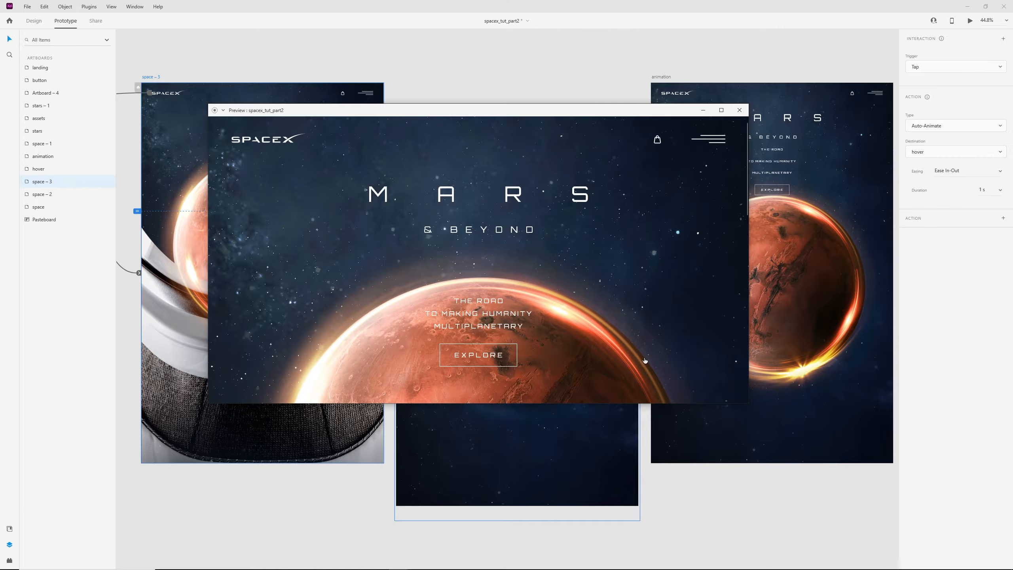
pyautogui.click(645, 360)
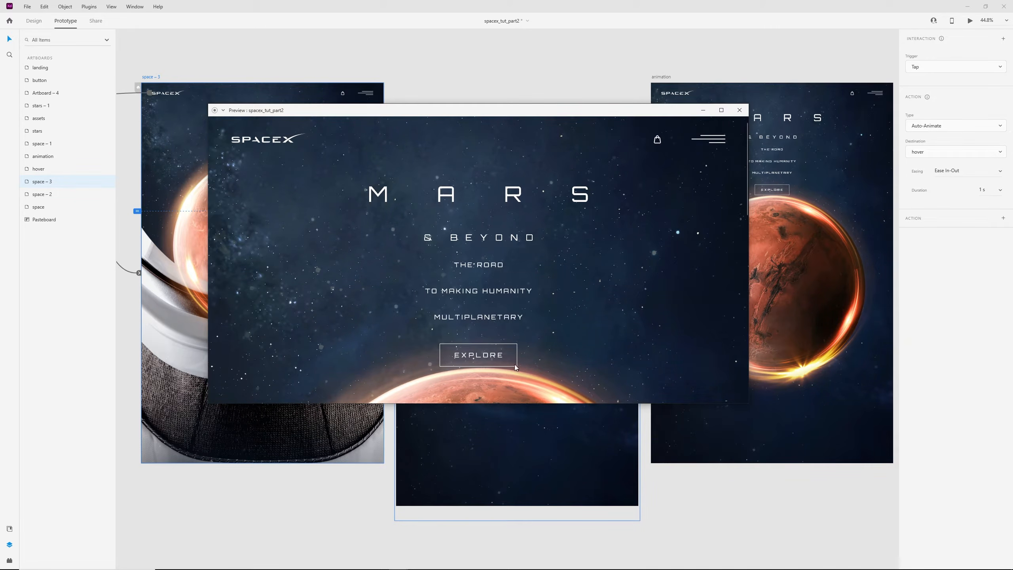
pyautogui.click(740, 110)
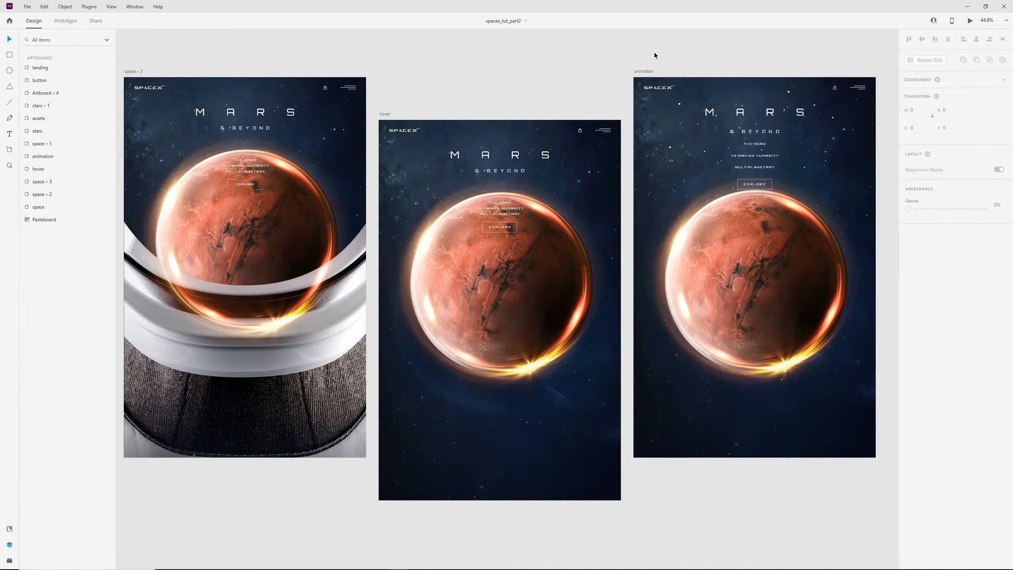
# - Delete the animation artboard in Design mode
pyautogui.click(645, 72)
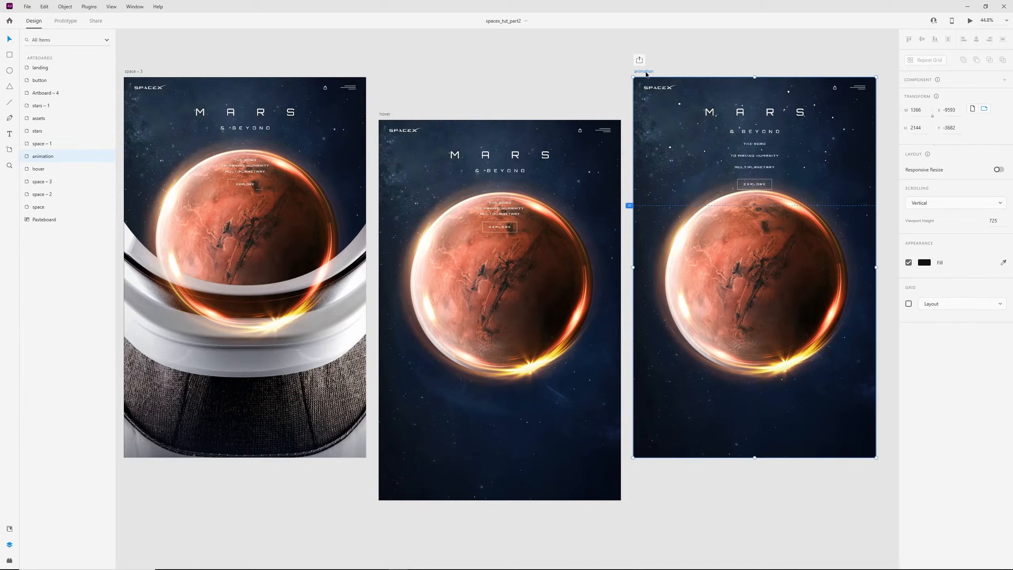
pyautogui.press('Delete')
pyautogui.hscroll(-3, 560, 84)
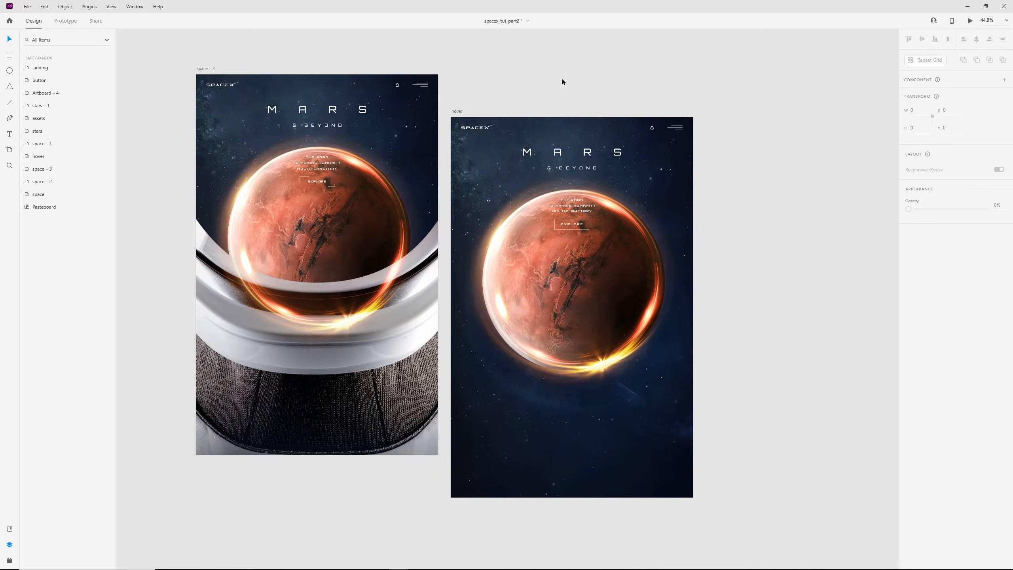
# - Copy the stars group around the MARS heading on the landing artboard
pyautogui.scroll(-3, 610, 357)
pyautogui.moveTo(683, 434); pyautogui.dragTo(547, 98)
pyautogui.moveTo(498, 374); pyautogui.dragTo(516, 125)
pyautogui.moveTo(532, 473); pyautogui.dragTo(542, 167)
pyautogui.scroll(5, 457, 371)
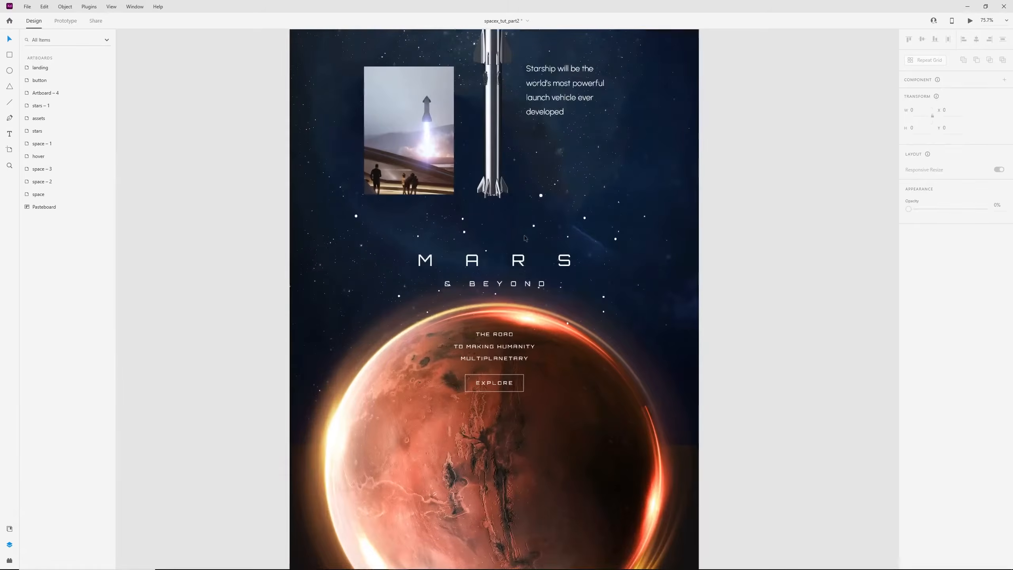
pyautogui.click(541, 197)
pyautogui.moveTo(488, 85); pyautogui.dragTo(523, 478)
pyautogui.scroll(-4, 497, 94)
pyautogui.moveTo(480, 48); pyautogui.dragTo(442, 559)
pyautogui.scroll(5, 502, 239)
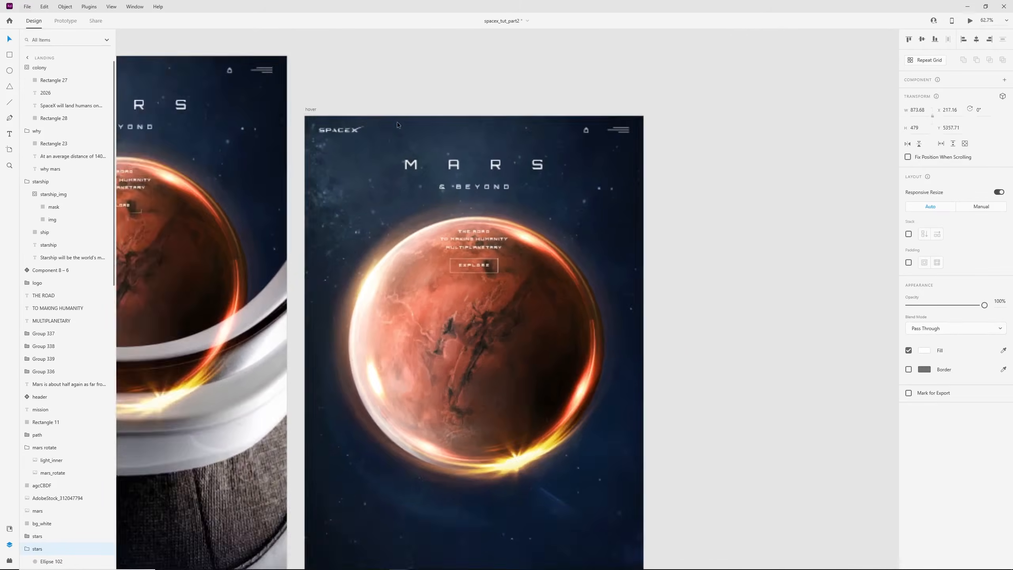
# - Paste the stars group into the hover artboard and move it up around the MARS heading, at X 232, Y 137.71
pyautogui.click(268, 87)
pyautogui.hotkey('ctrl', 'v')
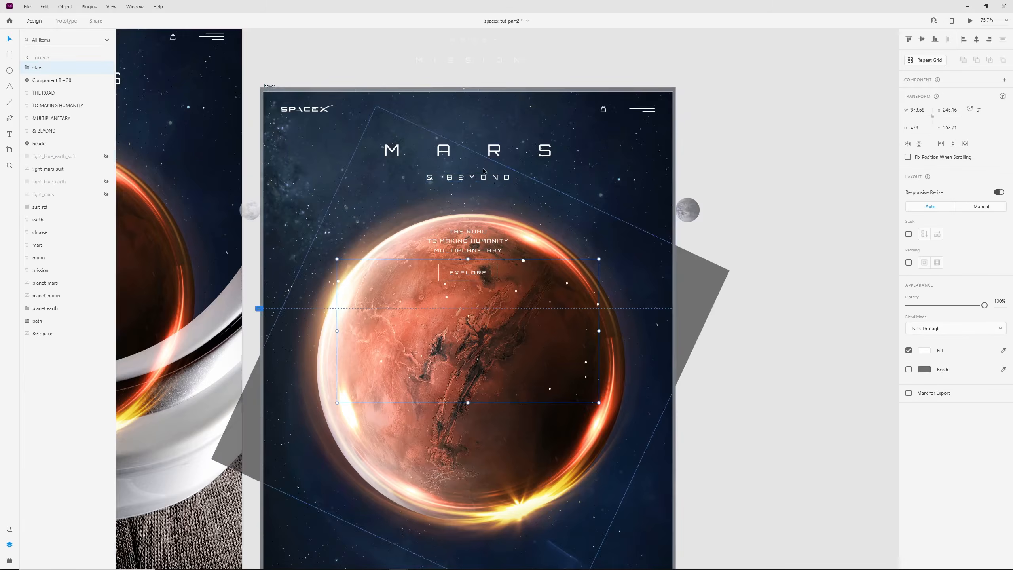
pyautogui.scroll(1, 483, 169)
pyautogui.moveTo(536, 288); pyautogui.dragTo(530, 124)
# - Duplicate the star Ellipse 101 twice within the hover artboard's stars group and shrink a copy to about 4.71 × 5.37
pyautogui.scroll(2, 513, 141)
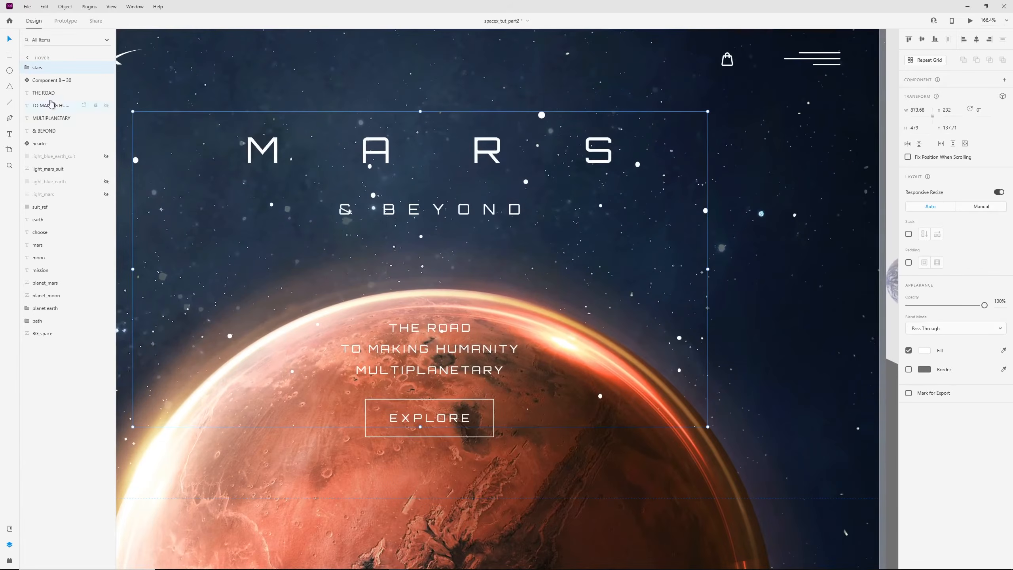
pyautogui.click(27, 68)
pyautogui.click(57, 96)
pyautogui.moveTo(355, 271); pyautogui.dragTo(361, 269)
pyautogui.scroll(2, 361, 269)
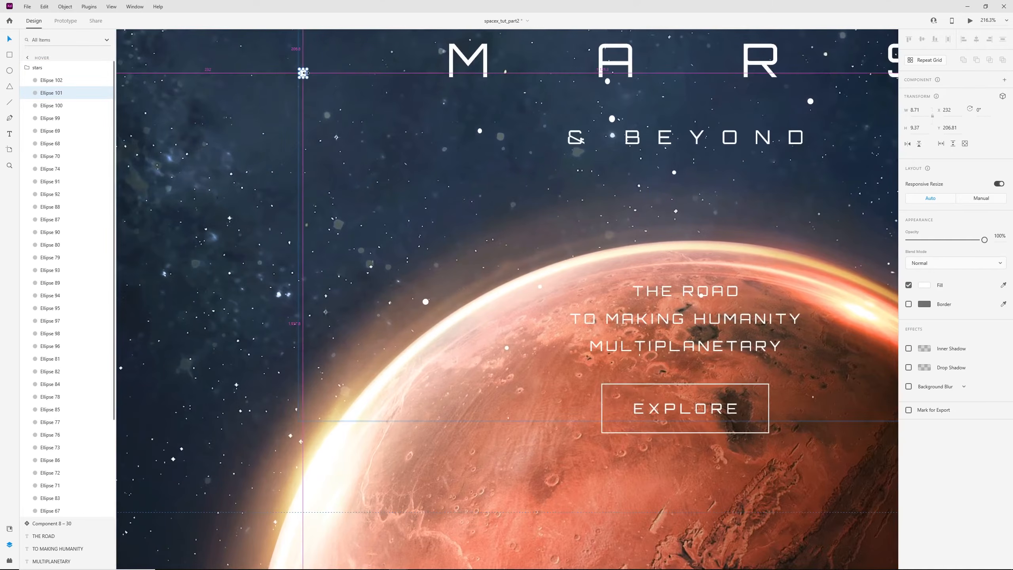
pyautogui.moveTo(303, 73); pyautogui.dragTo(428, 198)
pyautogui.scroll(-6, 427, 199)
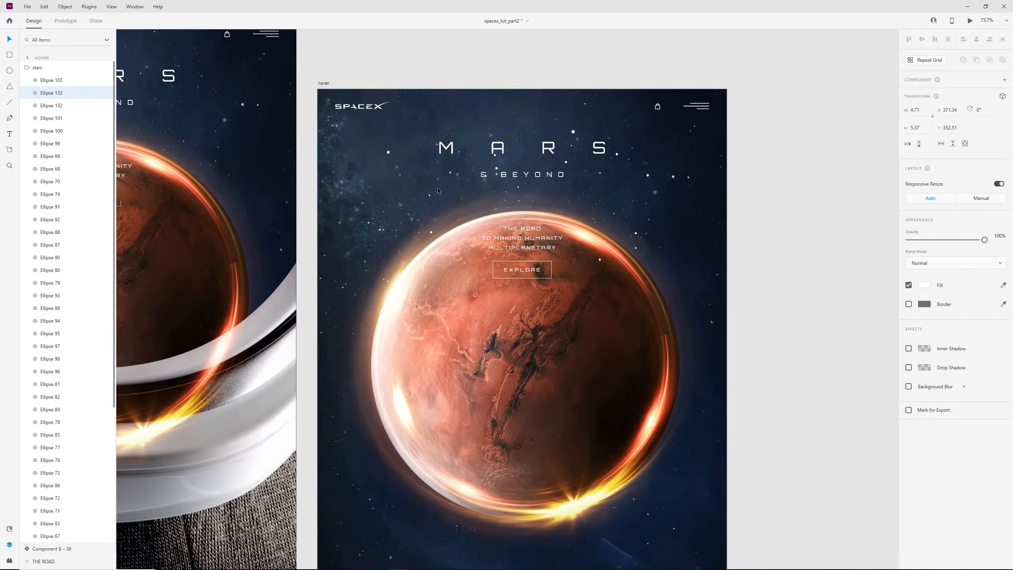
# - Move the whole stars group on hover to X 194, Y 121.5 and paste a copy of it into space – 3
pyautogui.press('Escape')
pyautogui.moveTo(573, 131); pyautogui.dragTo(580, 126)
pyautogui.scroll(-3, 583, 252)
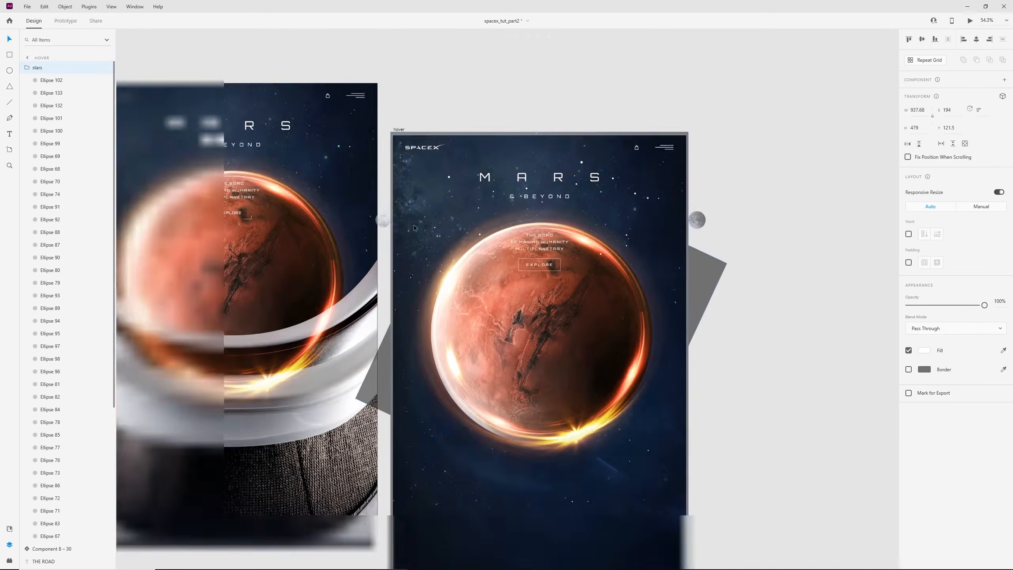
pyautogui.click(319, 159)
pyautogui.hotkey('ctrl', 'v')
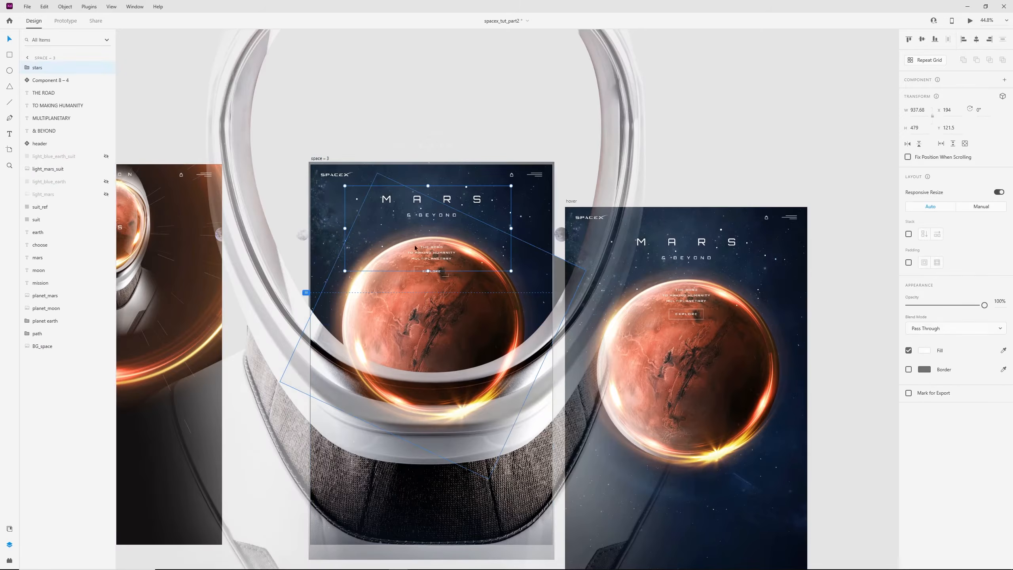
# - Paste the stars group into the space – 2 artboard and set its opacity to 0%
pyautogui.hscroll(-3, 175, 174)
pyautogui.hscroll(-3, 174, 174)
pyautogui.click(192, 163)
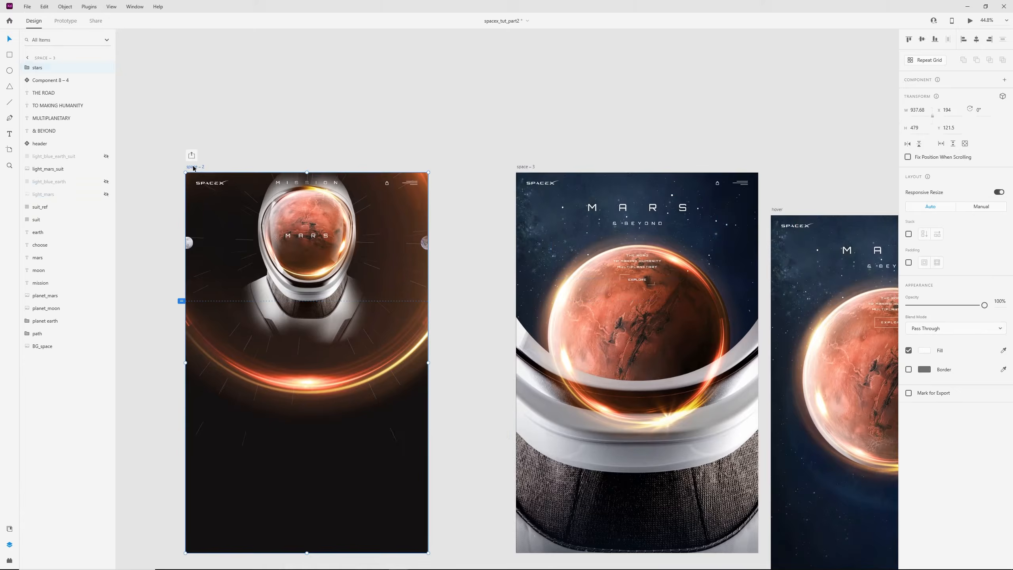
pyautogui.hotkey('ctrl', 'v')
pyautogui.scroll(2, 356, 274)
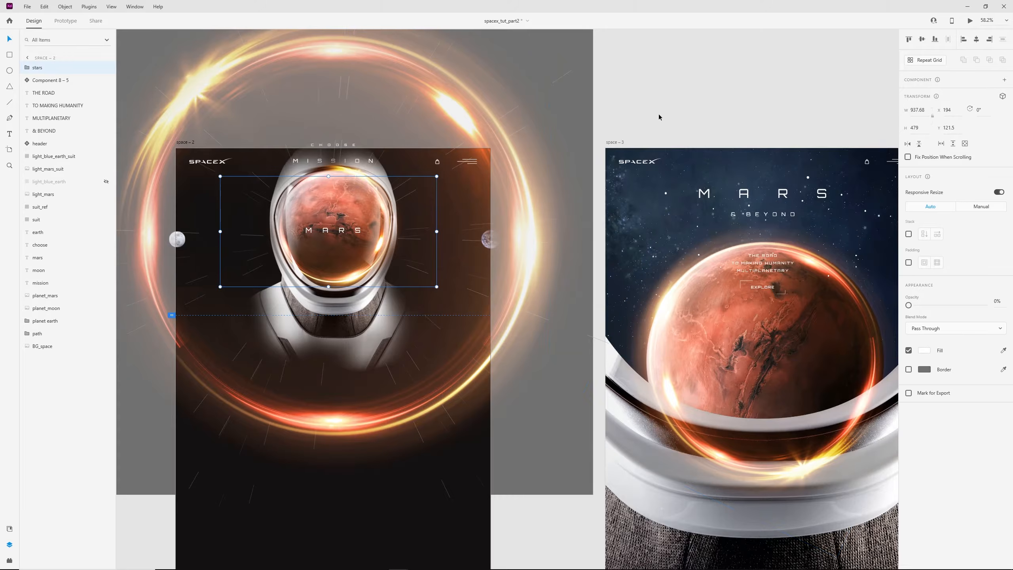
# - Move the header on the hover artboard up beyond its upper edge, to Y -87
pyautogui.click(689, 95)
pyautogui.moveTo(690, 95); pyautogui.dragTo(427, 77)
pyautogui.moveTo(744, 147); pyautogui.dragTo(506, 102)
pyautogui.scroll(2, 600, 201)
pyautogui.scroll(2, 557, 168)
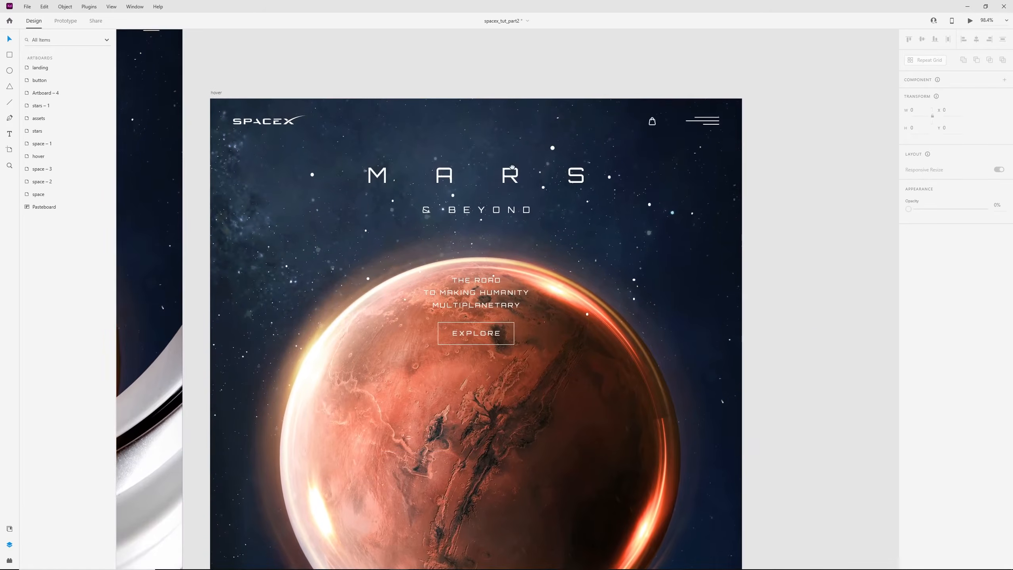
pyautogui.click(216, 96)
pyautogui.click(262, 123)
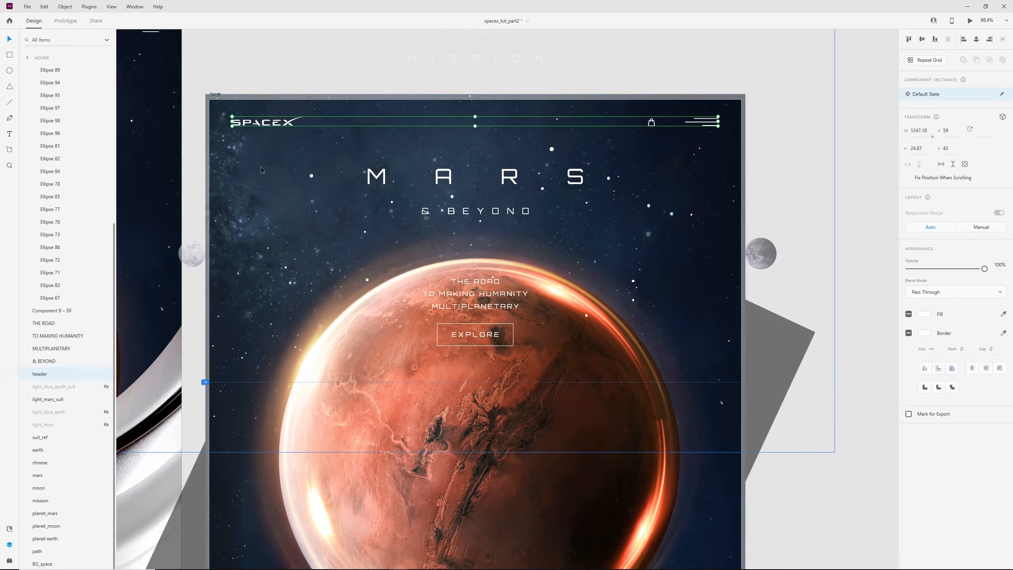
pyautogui.hotkey('shift', 'Up')
pyautogui.hotkey('shift', 'Up')
pyautogui.hotkey('shift', 'Up')
pyautogui.hotkey('shift', 'Up')
pyautogui.hotkey('shift', 'Up')
pyautogui.hotkey('shift', 'Up')
pyautogui.hotkey('shift', 'Up')
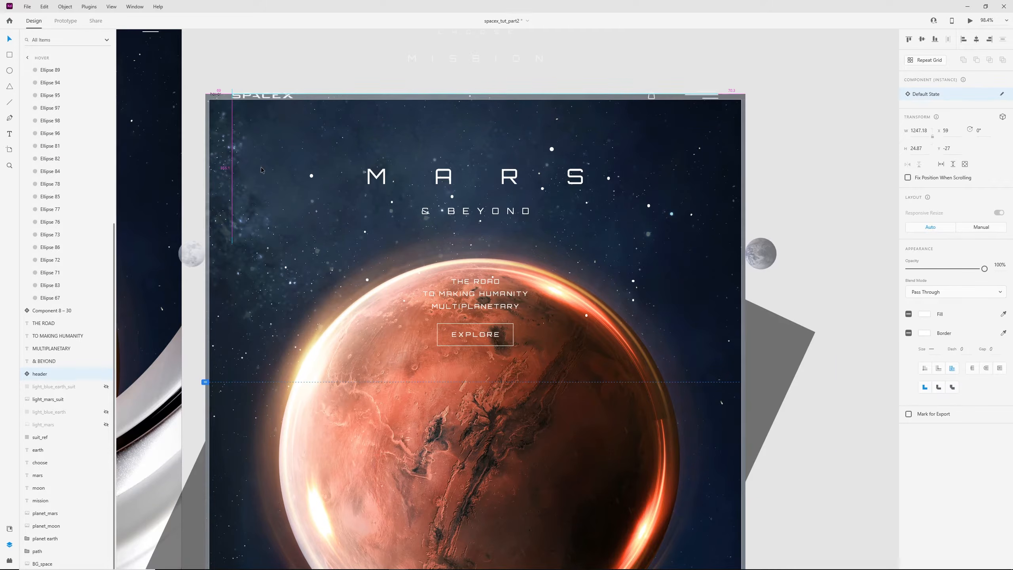
pyautogui.hotkey('shift', 'Up')
pyautogui.hotkey('shift', 'Up')
pyautogui.hotkey('shift', 'Up')
pyautogui.hotkey('shift', 'Up')
pyautogui.hotkey('shift', 'Up')
pyautogui.hotkey('shift', 'Up')
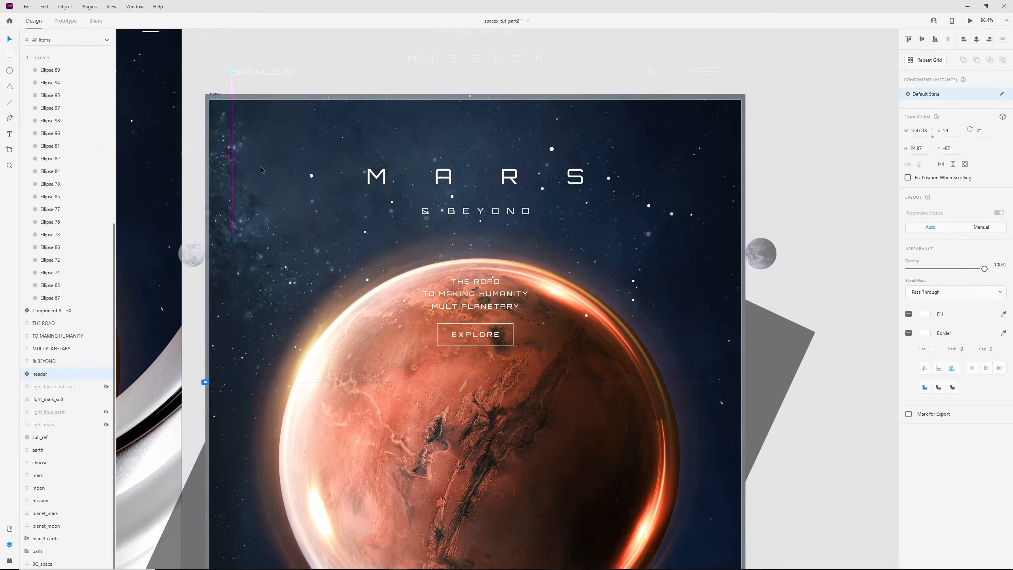
# - Spread the three tagline lines above EXPLORE further apart on hover and raise the stars group around the MARS heading
pyautogui.moveTo(485, 283)
pyautogui.mouseDown()
pyautogui.moveTo(484, 272)
pyautogui.moveTo(496, 301)
pyautogui.moveTo(495, 288)
pyautogui.mouseUp()
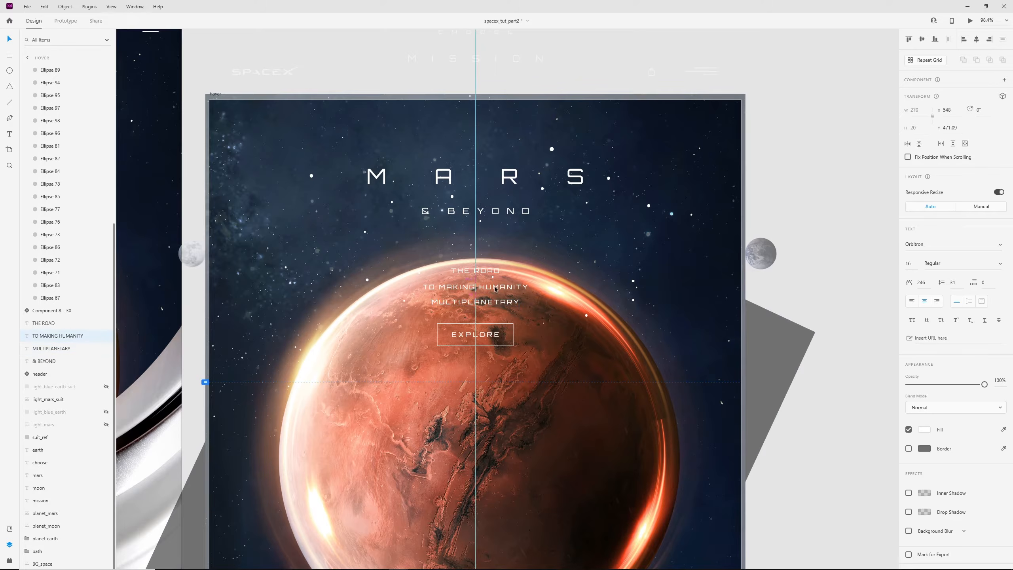
pyautogui.moveTo(553, 149); pyautogui.dragTo(552, 109)
# - Widen the letter spacing of hover's MARS heading to 2864 and increase the spacing of the & BEYOND line
pyautogui.click(510, 180)
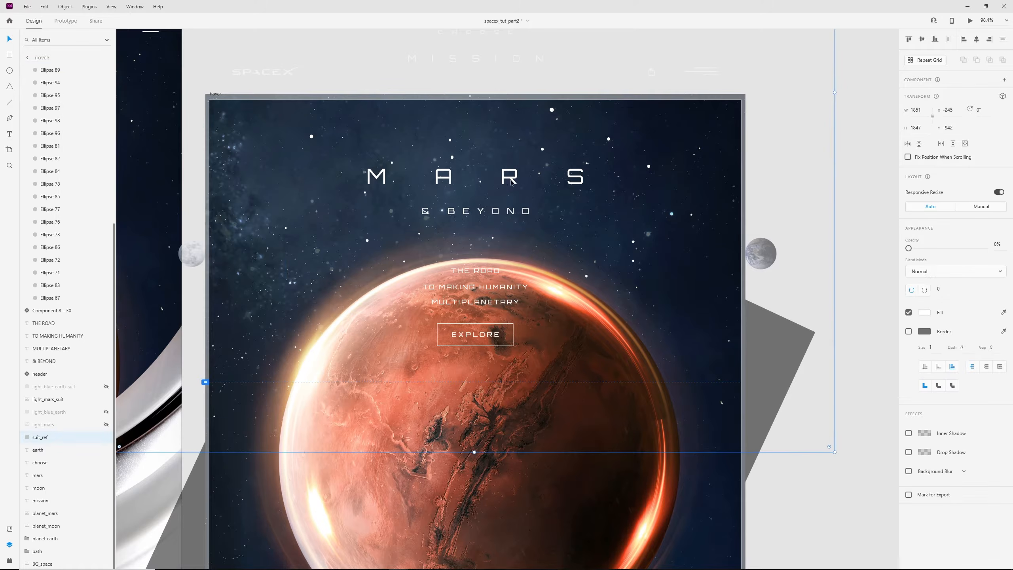
pyautogui.click(511, 180)
pyautogui.moveTo(929, 284); pyautogui.dragTo(926, 250)
pyautogui.moveTo(935, 171); pyautogui.dragTo(937, 146)
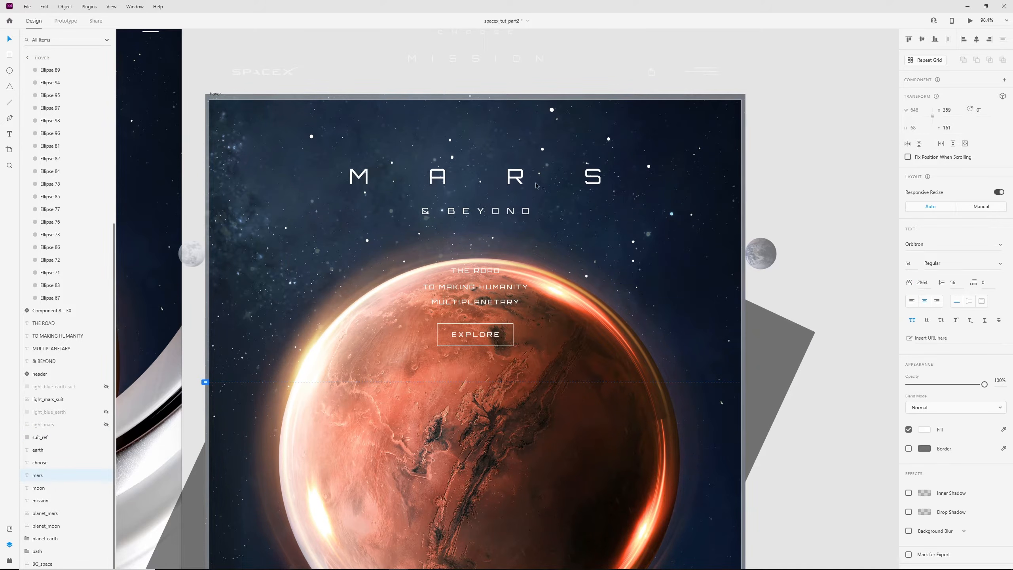
pyautogui.click(517, 216)
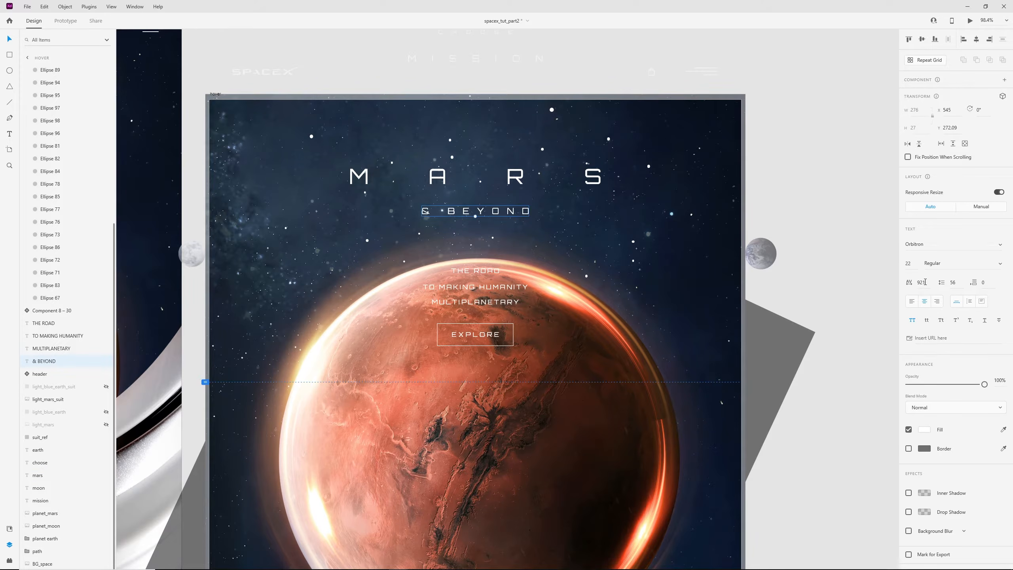
pyautogui.click(846, 196)
# - Preview the prototype starting from the space – 2 artboard to check the transition to hover
pyautogui.scroll(-6, 519, 194)
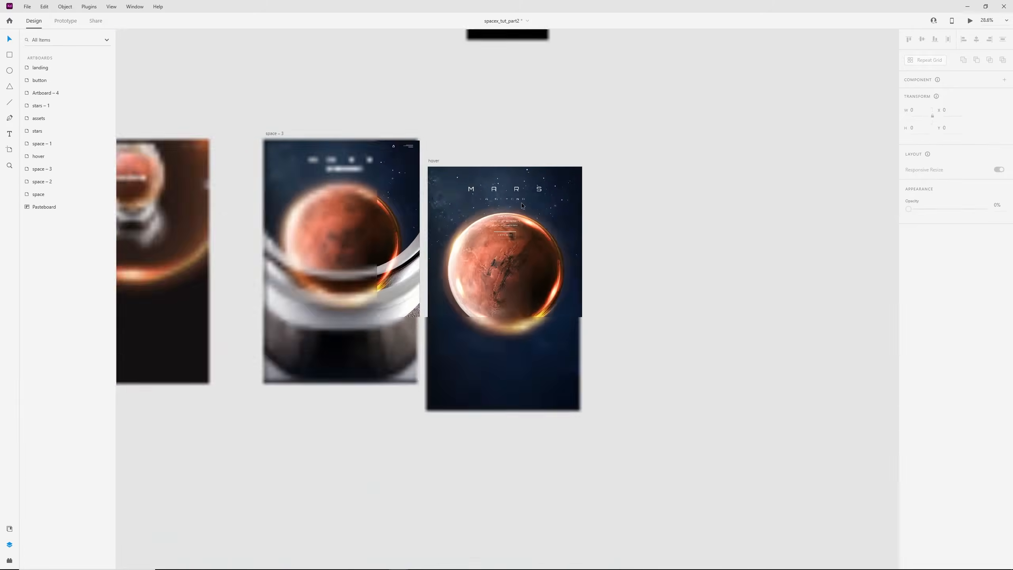
pyautogui.scroll(1, 275, 159)
pyautogui.click(219, 161)
pyautogui.hotkey('ctrl', 'Return')
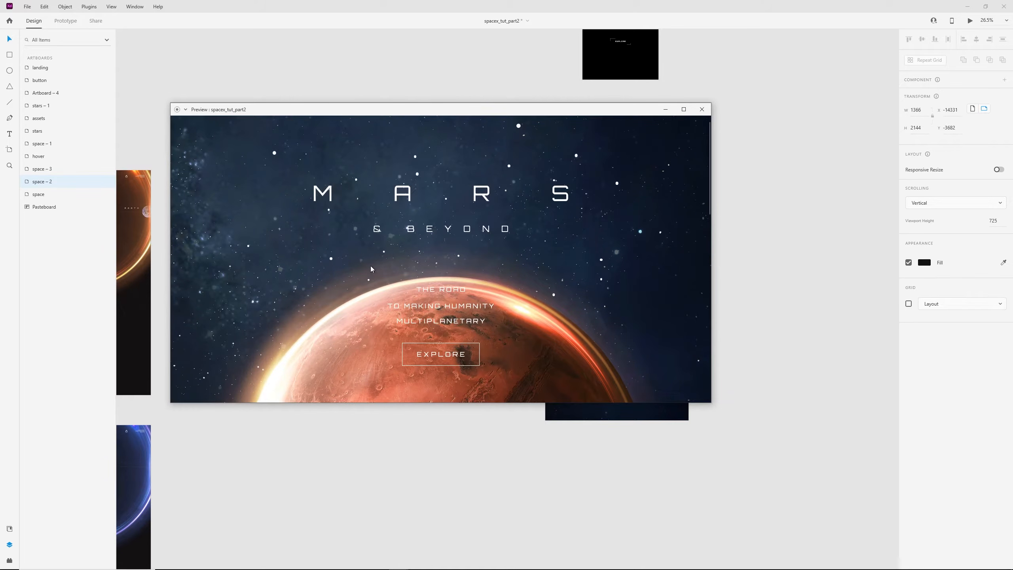
pyautogui.click(702, 109)
# - Duplicate the hover artboard to its right, aligned with the upper edge of space – 3
pyautogui.scroll(5, 620, 256)
pyautogui.moveTo(548, 177); pyautogui.dragTo(582, 130)
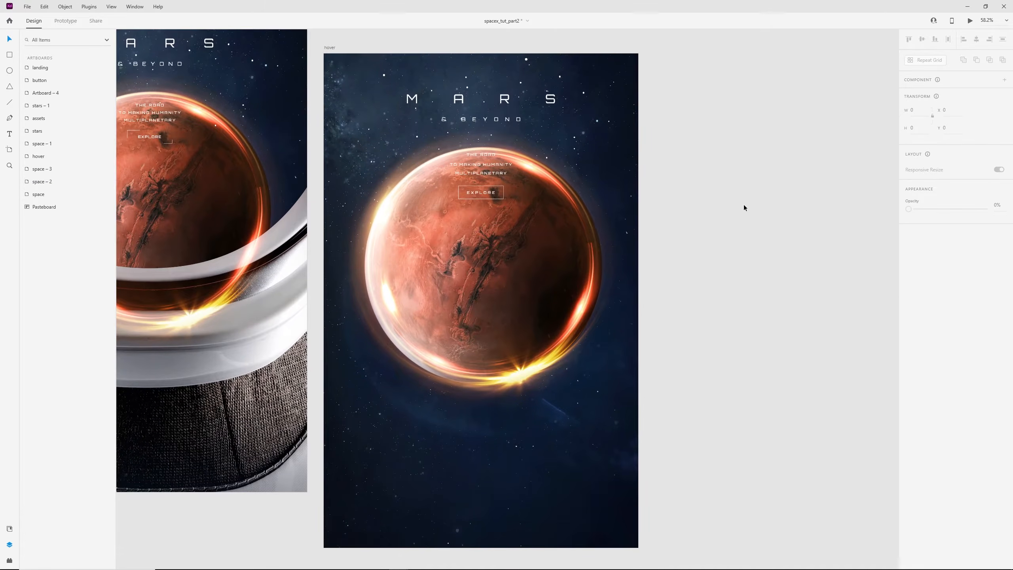
pyautogui.scroll(-1, 744, 204)
pyautogui.moveTo(398, 120); pyautogui.dragTo(653, 78)
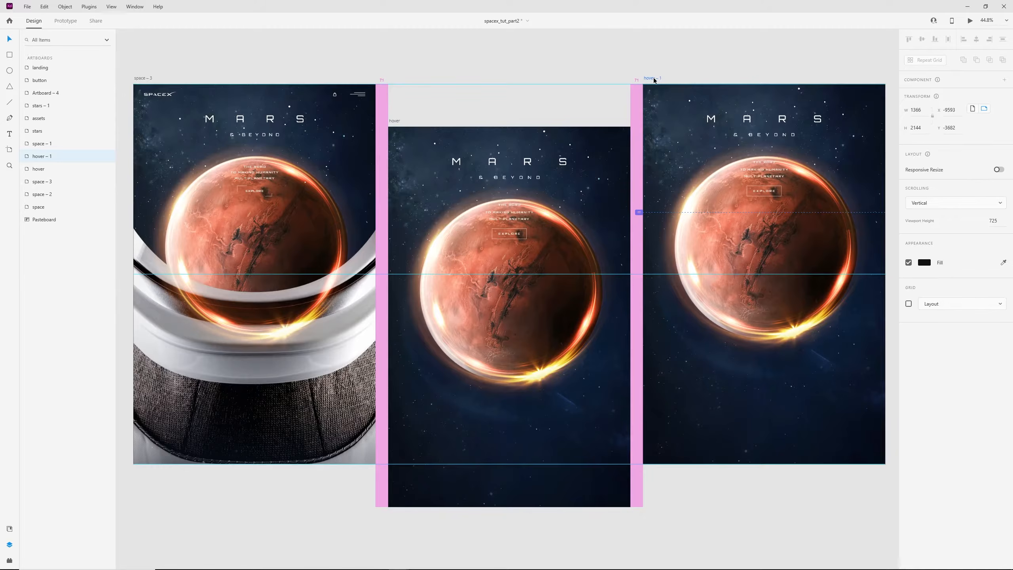
# - Link the hover artboard to hover – 1 with a Tap trigger, Auto-Animate and Ease In-Out easing
pyautogui.click(397, 120)
pyautogui.hotkey('ctrl', 'Tab')
pyautogui.moveTo(670, 311); pyautogui.dragTo(674, 311)
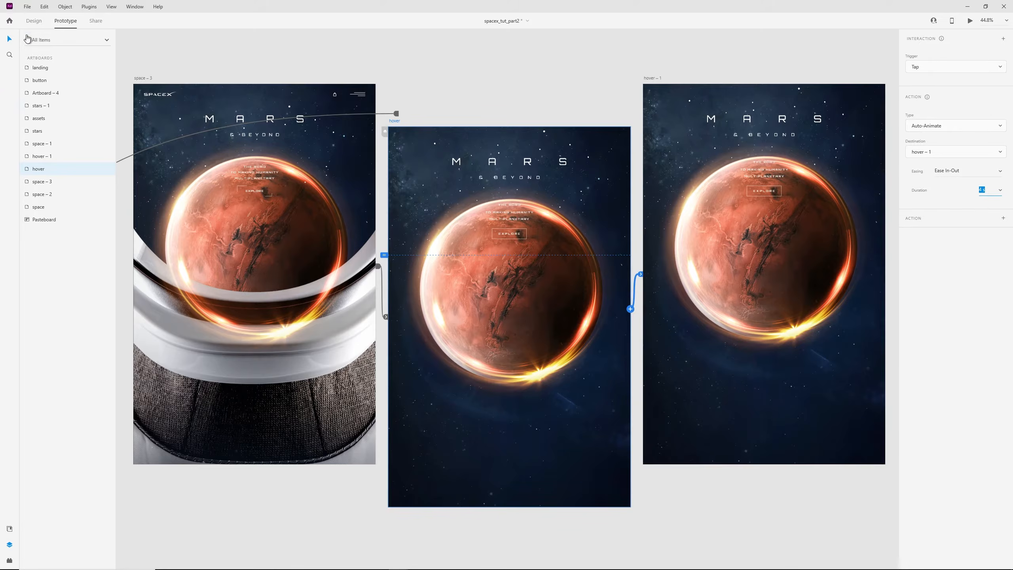
# - Move the BG_space background on hover – 1 up to Y -1471.5 and lock it
pyautogui.click(34, 22)
pyautogui.hscroll(5, 475, 78)
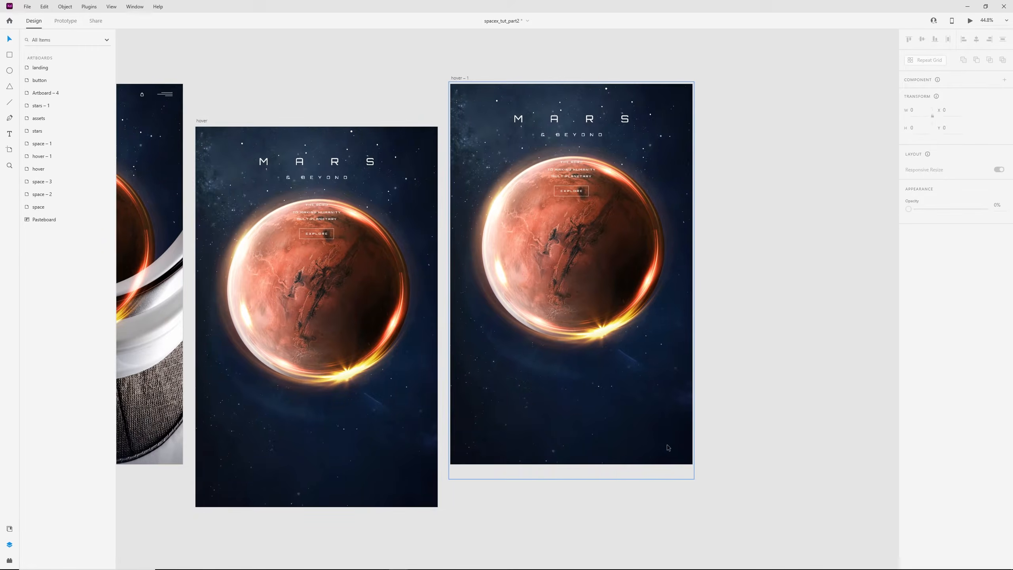
pyautogui.click(659, 434)
pyautogui.moveTo(669, 455); pyautogui.dragTo(674, 194)
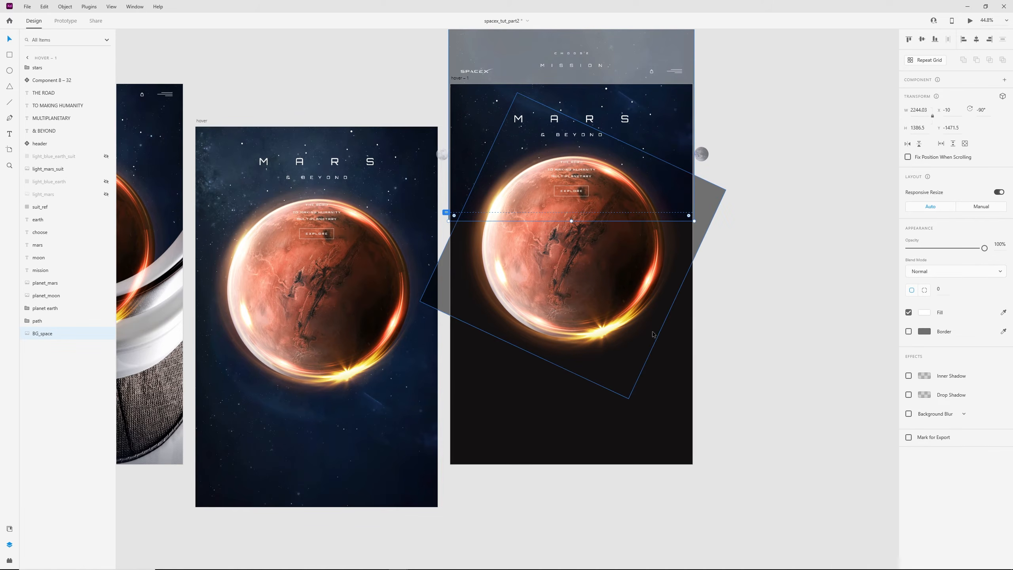
pyautogui.click(526, 413)
# - Shift hover – 1's stars, texts and planet down, and lower planet_mars with light_mars_suit further to Y 921.53
pyautogui.moveTo(483, 392); pyautogui.dragTo(665, 108)
pyautogui.moveTo(601, 161); pyautogui.dragTo(597, 271)
pyautogui.click(597, 271)
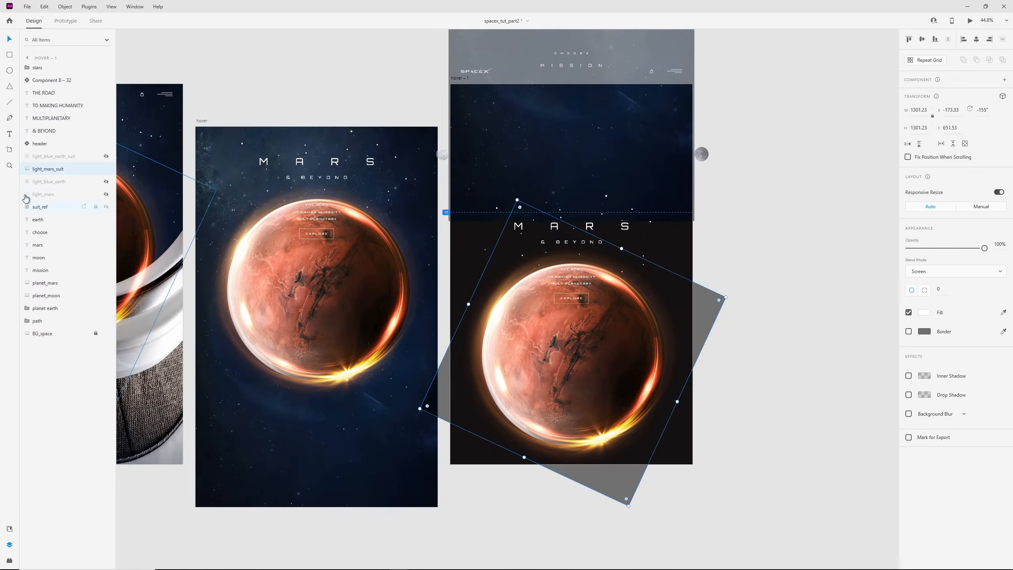
pyautogui.keyDown('ctrl'); pyautogui.click(51, 283); pyautogui.keyUp('ctrl')
pyautogui.moveTo(591, 359); pyautogui.dragTo(609, 385)
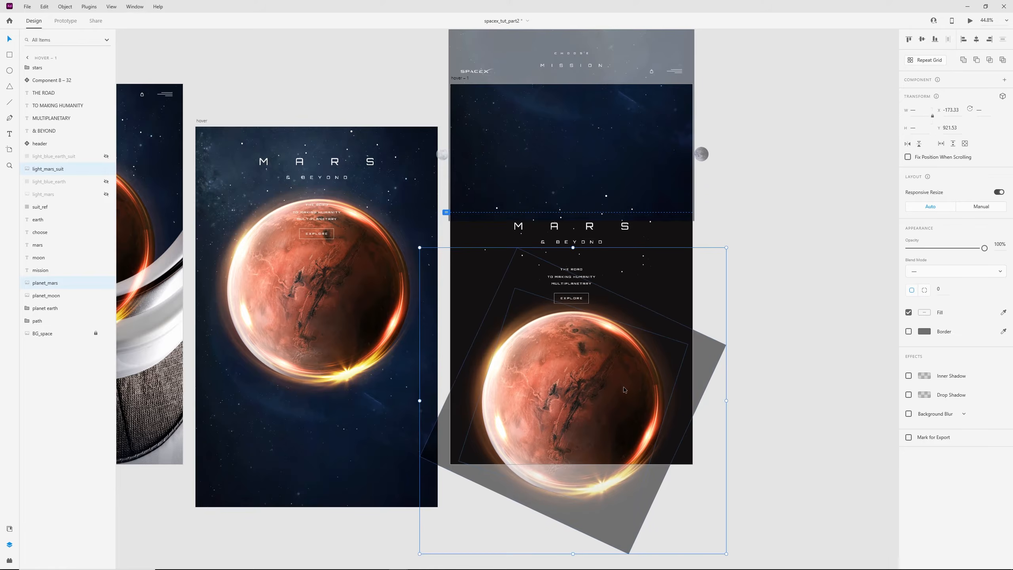
pyautogui.click(797, 372)
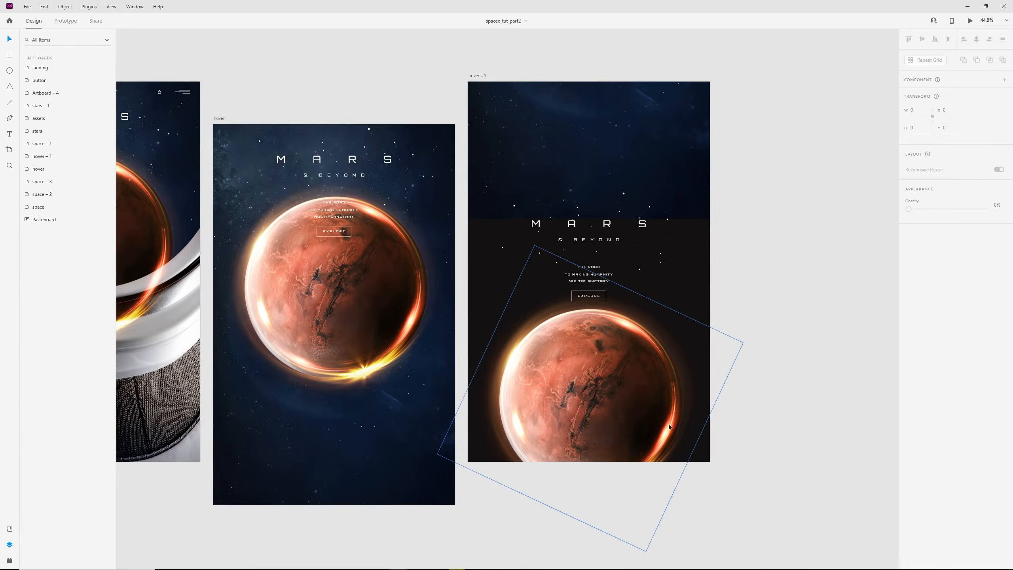
# - Copy the starship group from the landing artboard
pyautogui.scroll(-5, 668, 424)
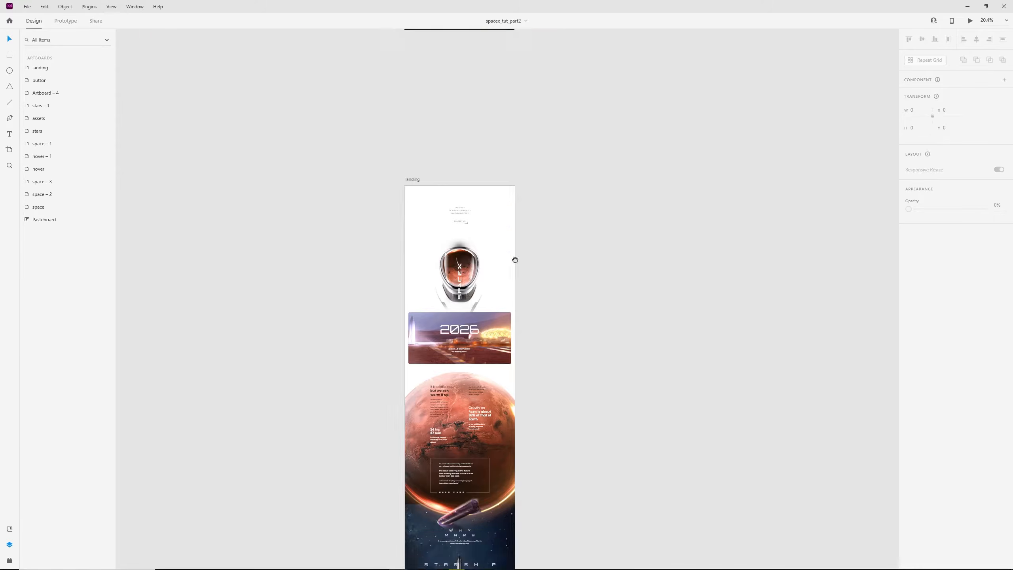
pyautogui.scroll(-5, 513, 257)
pyautogui.click(475, 373)
pyautogui.scroll(10, 568, 235)
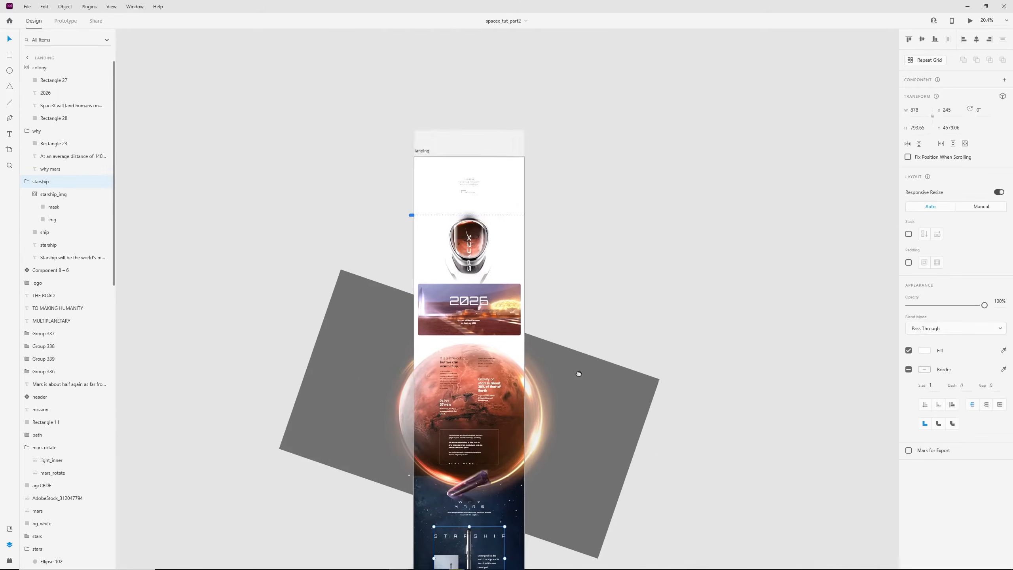
# - Paste the starship group into hover – 1 and place it across the upper edge at X 244, Y -211.24
pyautogui.scroll(5, 545, 98)
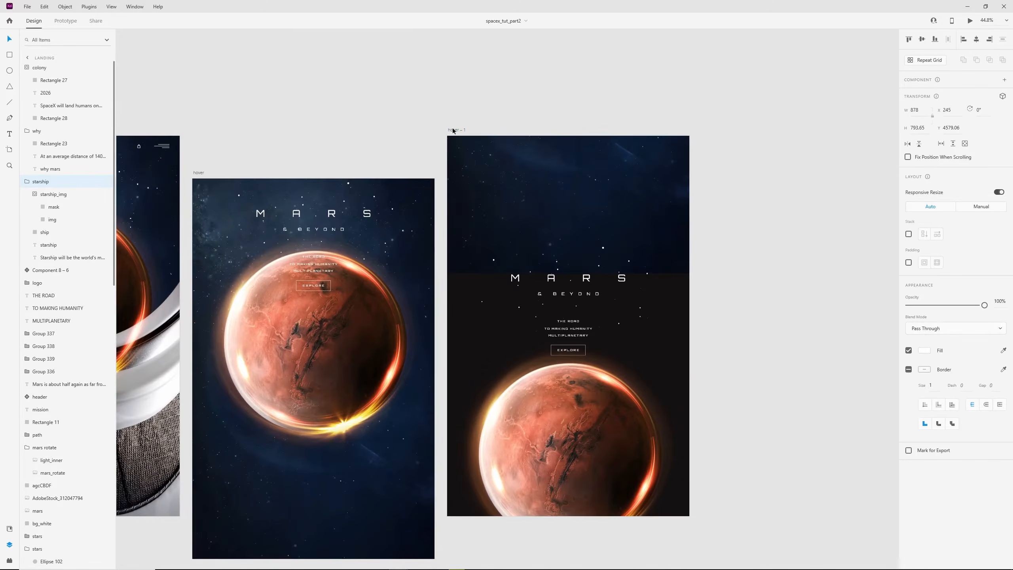
pyautogui.click(453, 130)
pyautogui.hotkey('ctrl', 'v')
pyautogui.moveTo(530, 206); pyautogui.dragTo(577, 188)
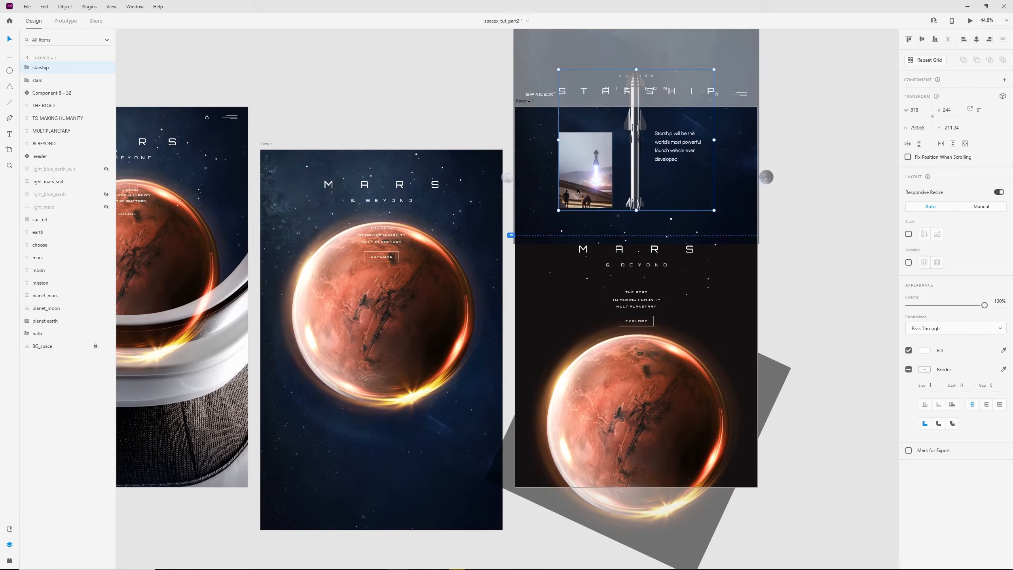
# - Paste the starship group into hover, place it over the lower half of the planet, and delete the extra starship group above the artboard
pyautogui.click(266, 144)
pyautogui.hotkey('ctrl', 'v')
pyautogui.moveTo(353, 221); pyautogui.dragTo(422, 315)
pyautogui.click(461, 40)
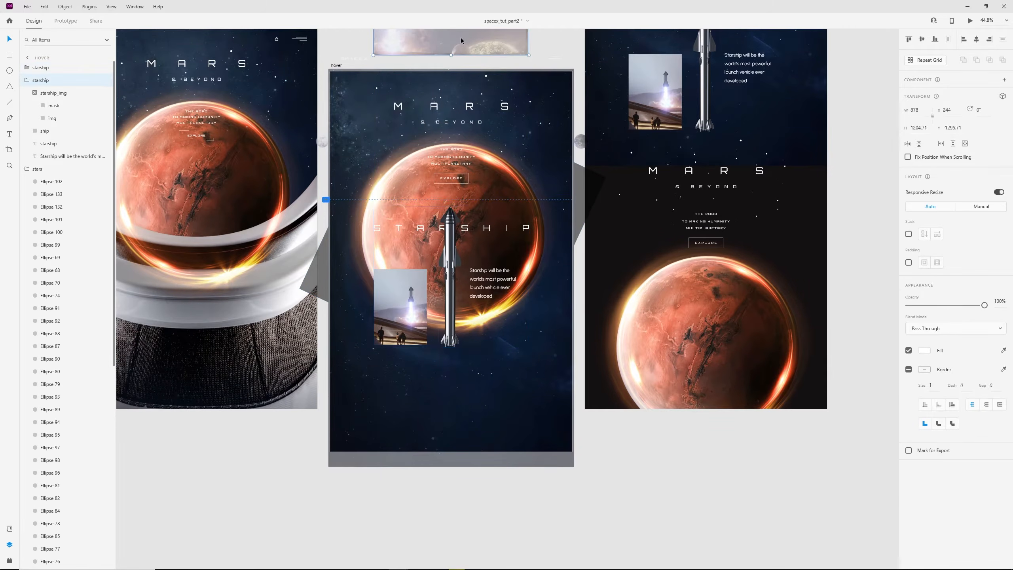
pyautogui.press('Delete')
# - Move the starship group on hover down so its rocket starts near the planet's lower edge
pyautogui.click(416, 293)
pyautogui.scroll(2, 416, 295)
pyautogui.moveTo(403, 292); pyautogui.dragTo(394, 388)
# - Raise the STARSHIP heading on hover to Y 797 and tighten its letter spacing
pyautogui.doubleClick(514, 313)
pyautogui.moveTo(523, 315); pyautogui.dragTo(527, 193)
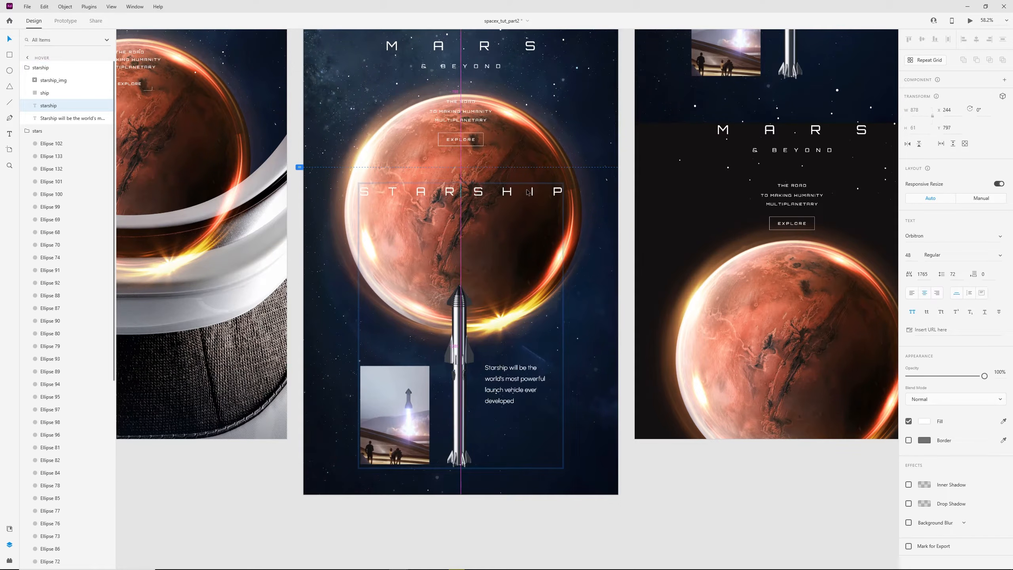
pyautogui.moveTo(528, 194); pyautogui.dragTo(527, 194)
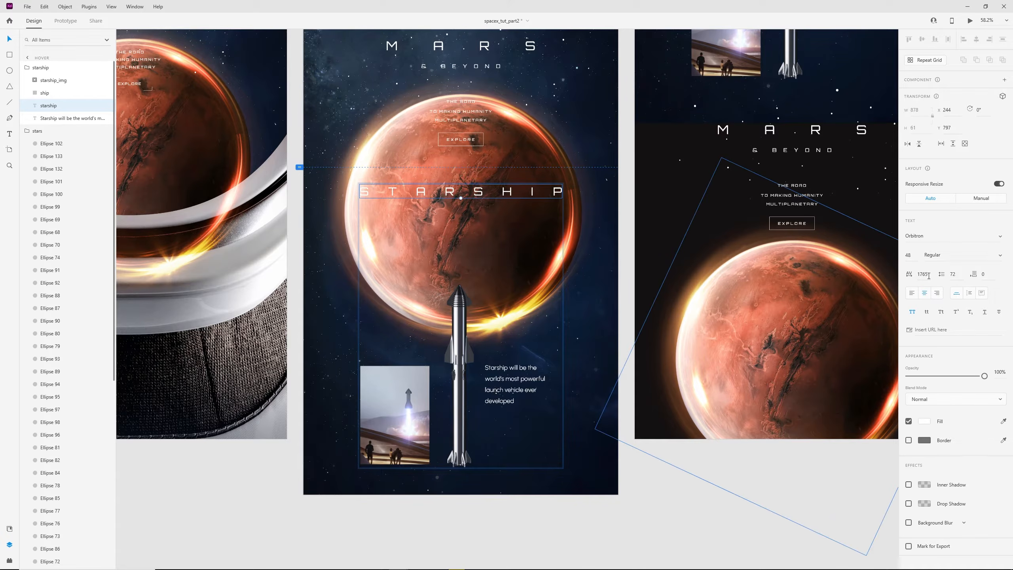
pyautogui.moveTo(930, 283); pyautogui.dragTo(936, 422)
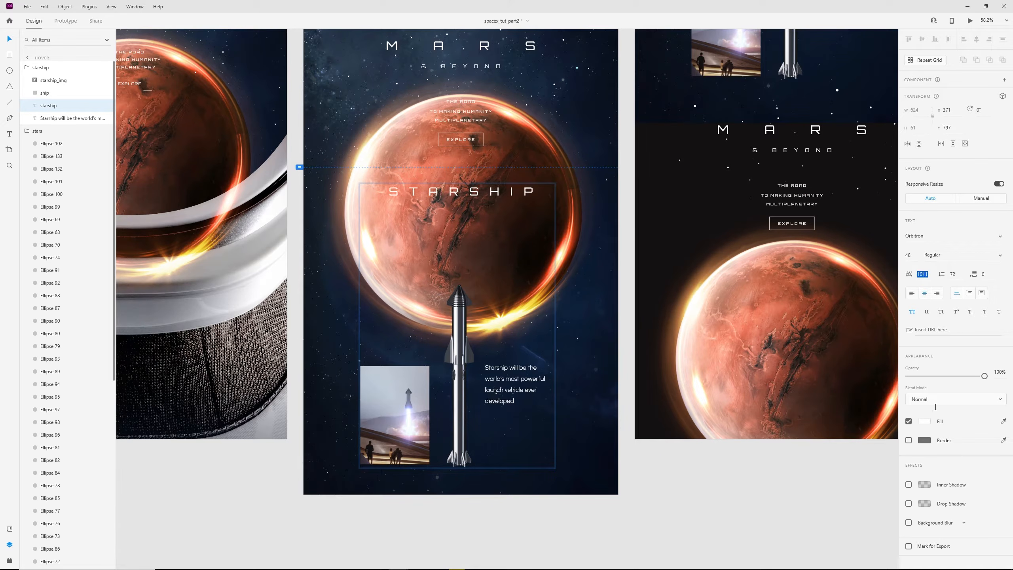
# - Enlarge hover's rocket to about 179 × 1114, place it at Y 837 under the heading, and raise the starship description text
pyautogui.click(463, 418)
pyautogui.moveTo(474, 284); pyautogui.dragTo(481, 247)
pyautogui.moveTo(460, 372); pyautogui.dragTo(460, 317)
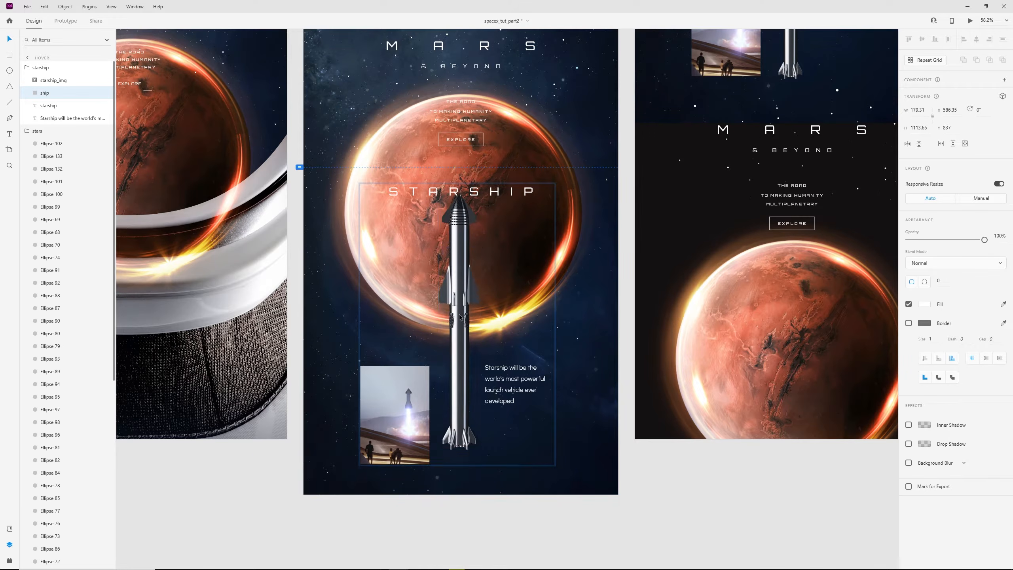
pyautogui.moveTo(517, 396); pyautogui.dragTo(517, 328)
# - Extend the starship_img mask on hover to the image's right edge and enlarge the image inside it
pyautogui.click(404, 420)
pyautogui.doubleClick(397, 408)
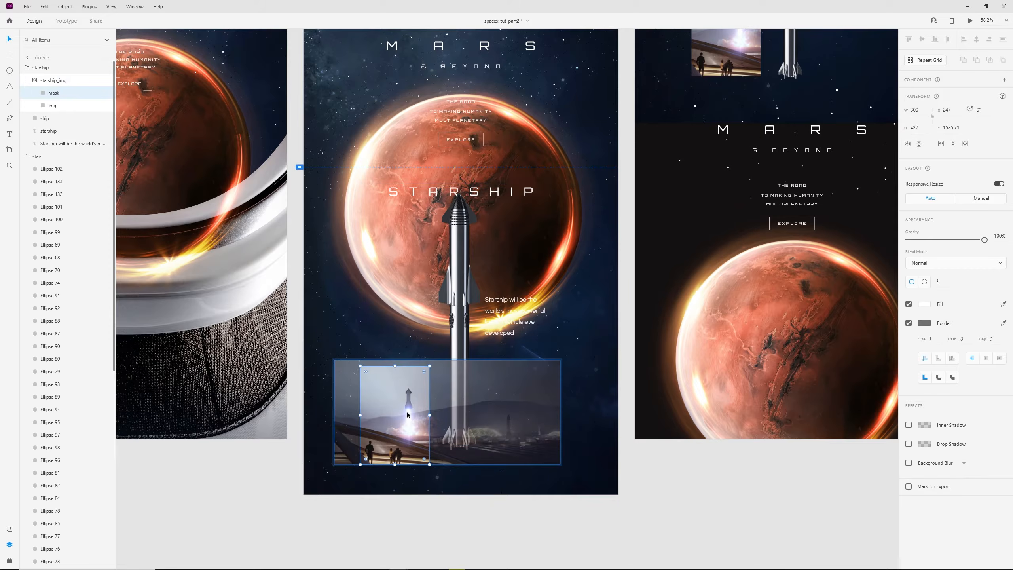
pyautogui.scroll(5, 415, 412)
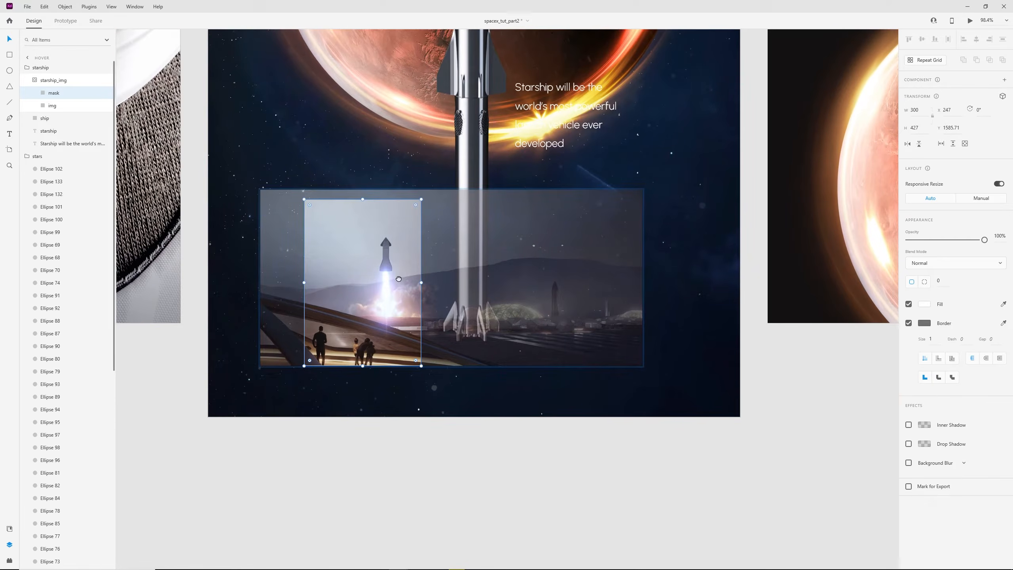
pyautogui.moveTo(423, 283); pyautogui.dragTo(422, 274)
pyautogui.hotkey('ctrl', 'z')
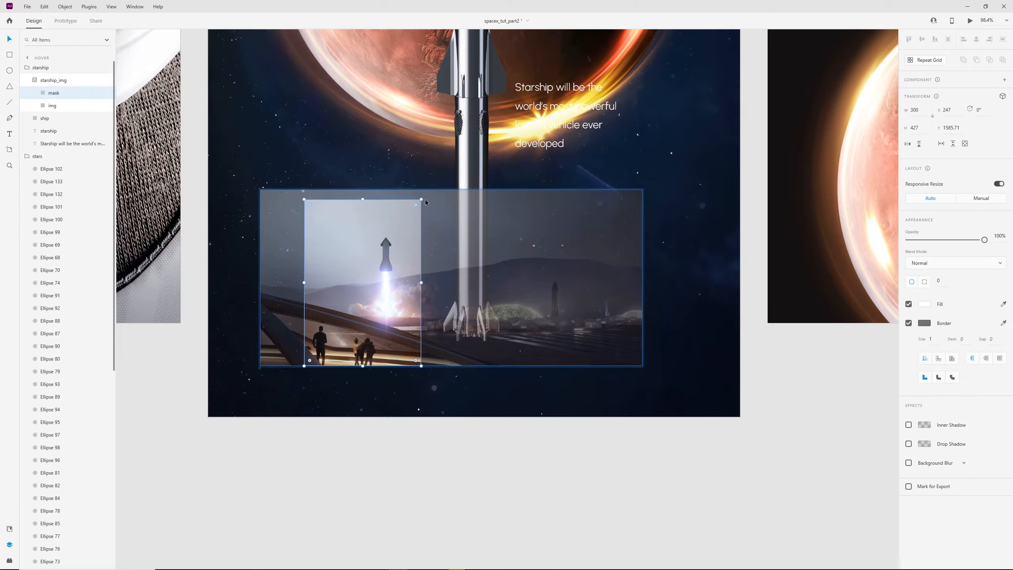
pyautogui.moveTo(421, 282); pyautogui.dragTo(643, 275)
pyautogui.click(513, 289)
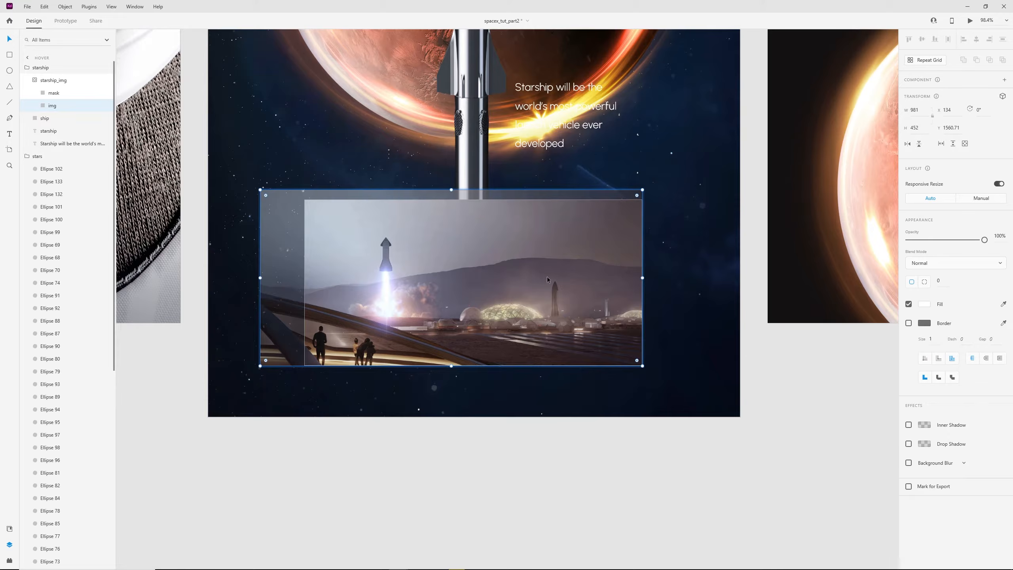
pyautogui.moveTo(642, 189); pyautogui.dragTo(793, 93)
# - Clear the starship group from view on the hover artboard
pyautogui.click(802, 460)
pyautogui.scroll(-4, 598, 239)
pyautogui.moveTo(599, 240); pyautogui.dragTo(459, 437)
pyautogui.click(415, 472)
pyautogui.moveTo(431, 481); pyautogui.dragTo(446, 123)
pyautogui.click(606, 66)
# - Preview the prototype from the space – 3 artboard to check the transition through hover to the starship section
pyautogui.moveTo(418, 91); pyautogui.dragTo(561, 106)
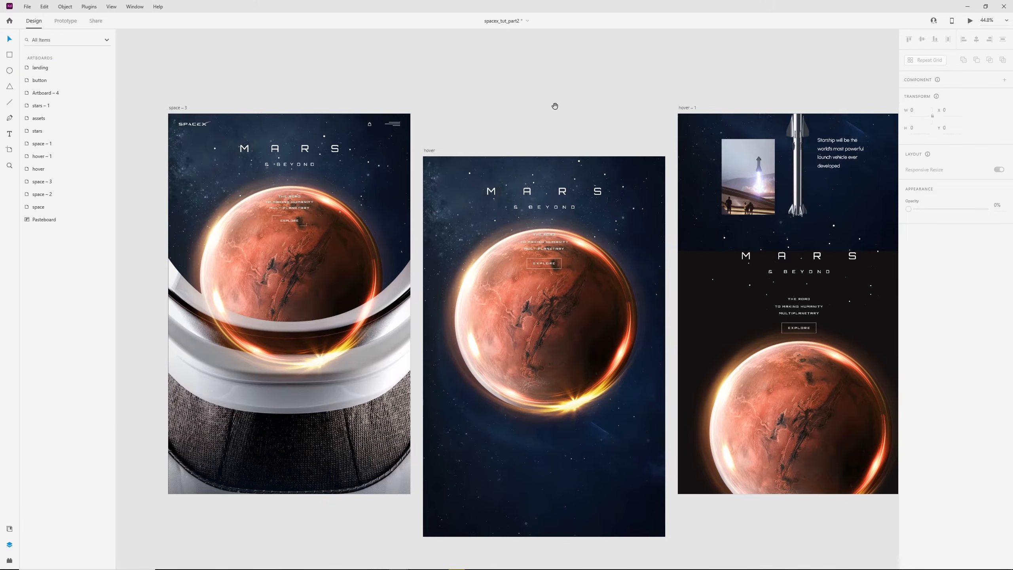
pyautogui.click(179, 108)
pyautogui.hotkey('ctrl', 'Return')
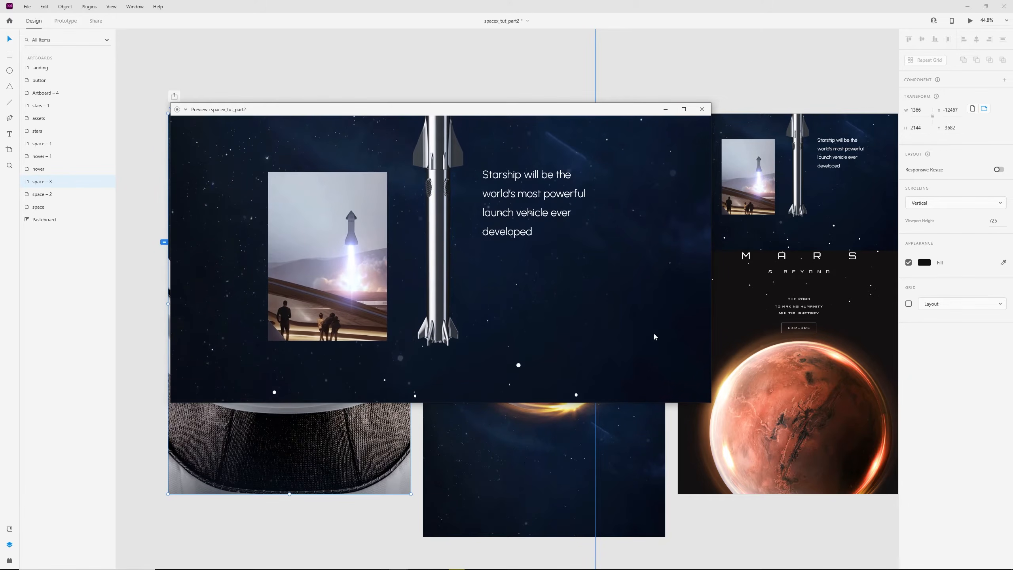
# - Duplicate the hover – 1 artboard beside the original and link the original to the copy with an Auto-Animate, Ease In-Out transition
pyautogui.click(702, 109)
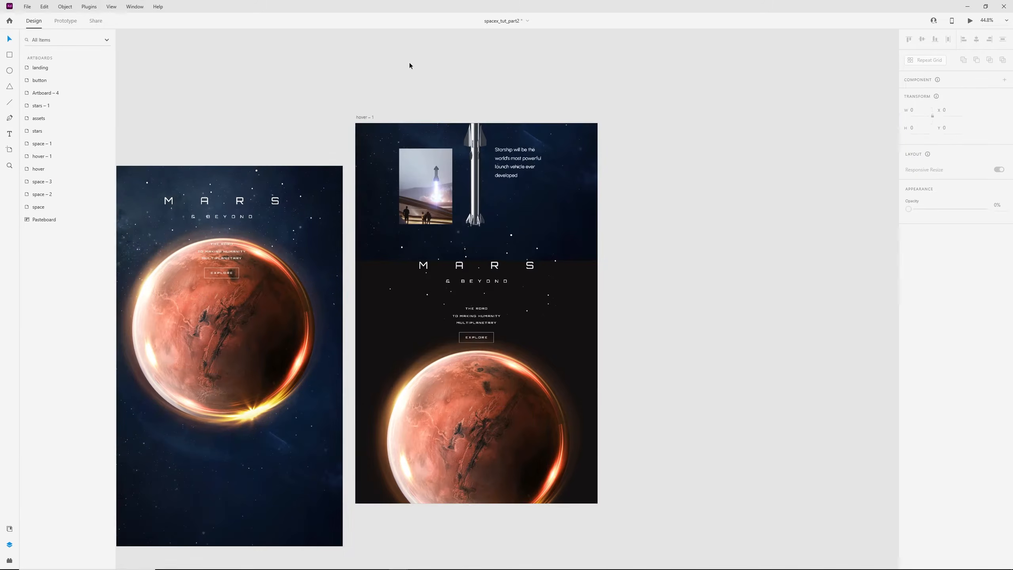
pyautogui.click(365, 117)
pyautogui.hotkey('ctrl', 'd')
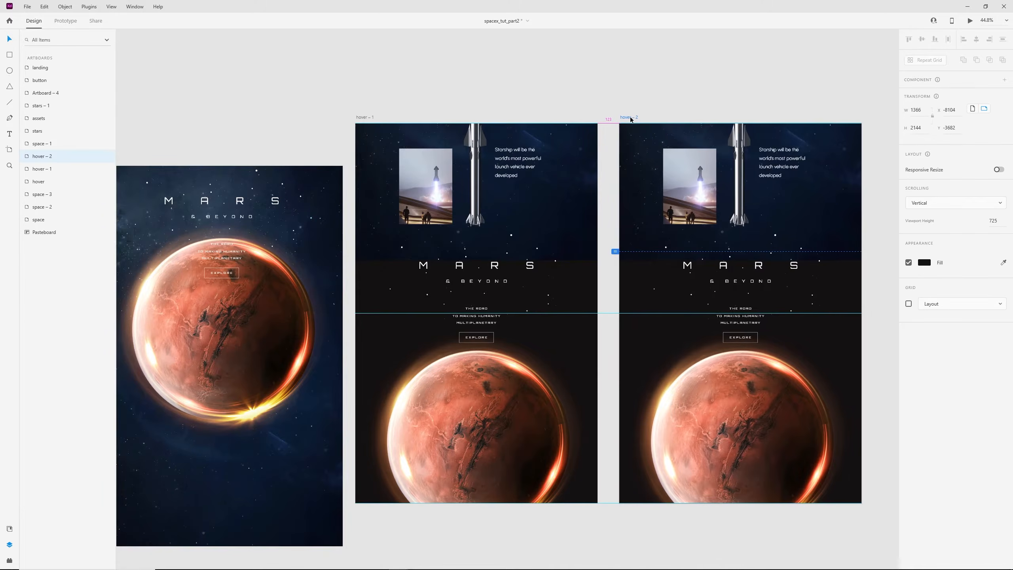
pyautogui.click(364, 117)
pyautogui.hotkey('ctrl', 'Tab')
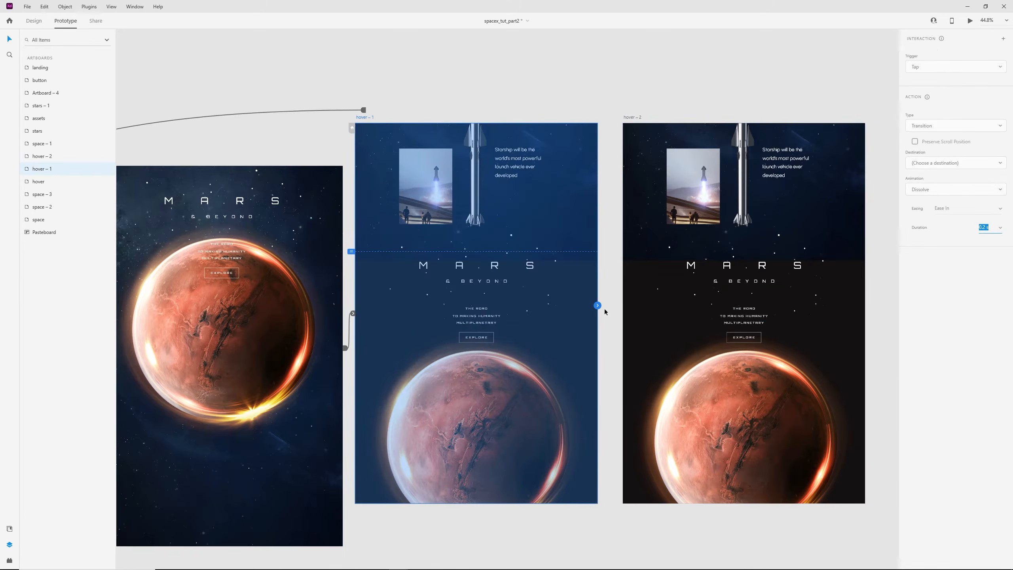
pyautogui.moveTo(626, 311); pyautogui.dragTo(637, 314)
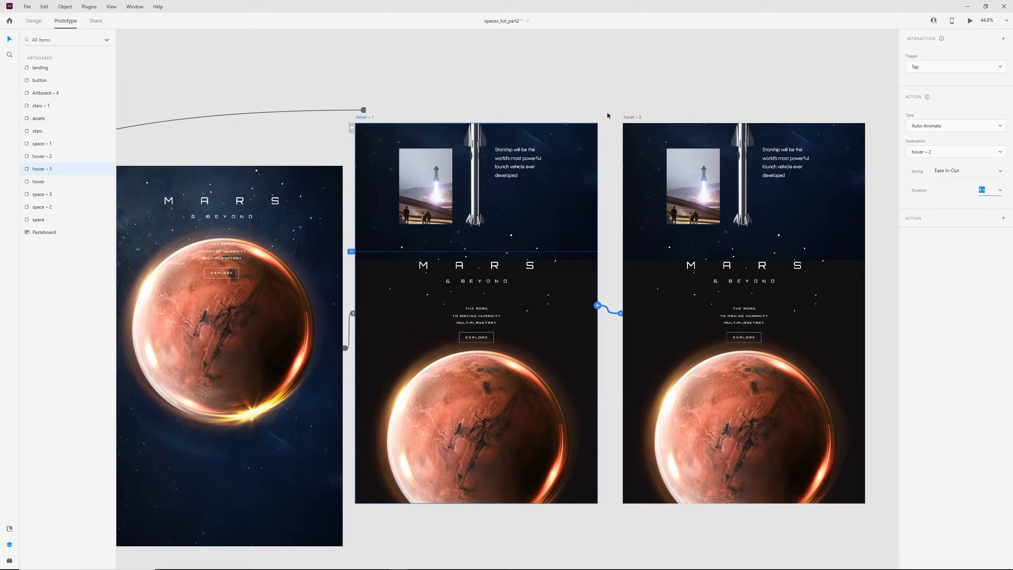
# - Move all the content on the hover – 2 artboard down so the full STARSHIP heading and rocket sit inside it
pyautogui.click(631, 117)
pyautogui.moveTo(780, 230); pyautogui.dragTo(585, 242)
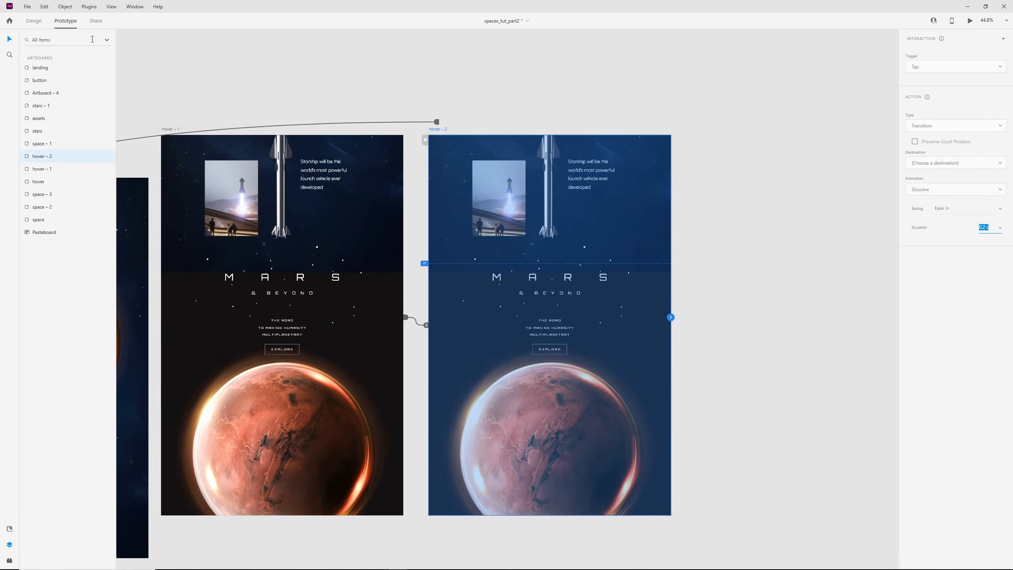
pyautogui.click(34, 20)
pyautogui.moveTo(458, 490); pyautogui.dragTo(639, 171)
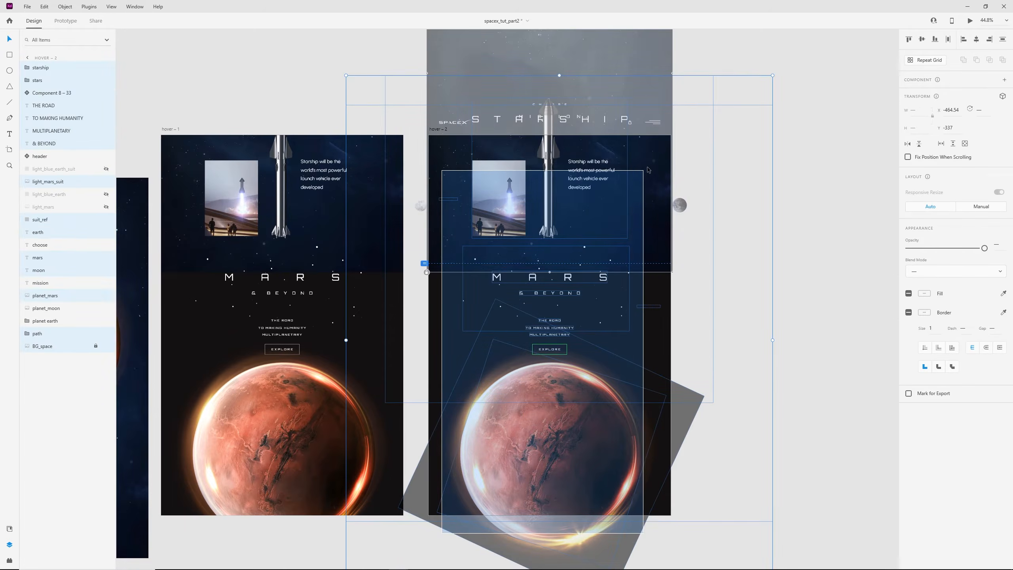
pyautogui.moveTo(507, 197); pyautogui.dragTo(513, 314)
pyautogui.click(820, 367)
# - Lower the starship_img picture and the Starship description text within the starship group on hover – 2
pyautogui.doubleClick(513, 275)
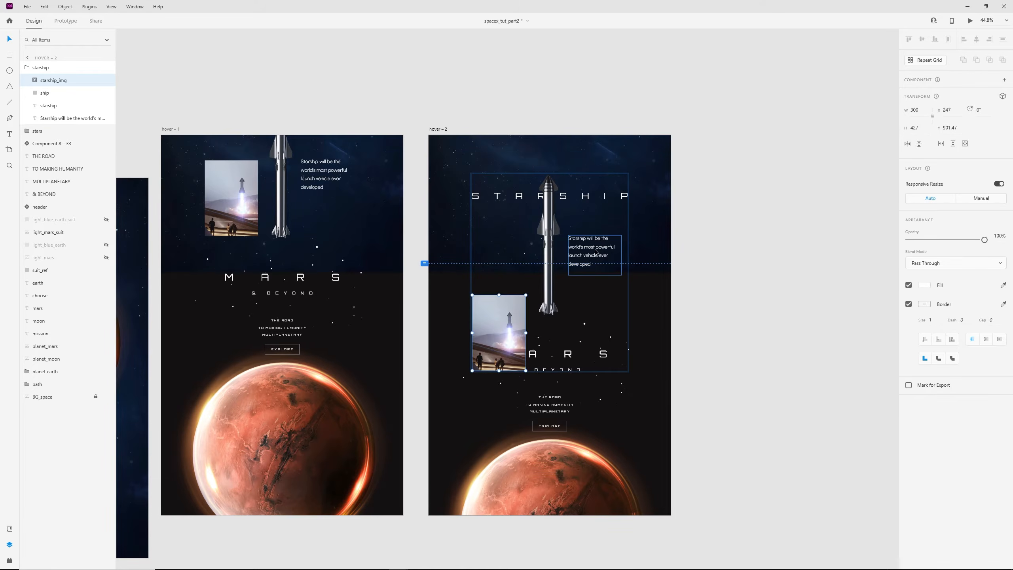
pyautogui.moveTo(593, 245); pyautogui.dragTo(593, 293)
# - Widen the letter spacing of the STARSHIP heading on hover – 2 until it spans most of the artboard
pyautogui.scroll(3, 610, 211)
pyautogui.click(581, 195)
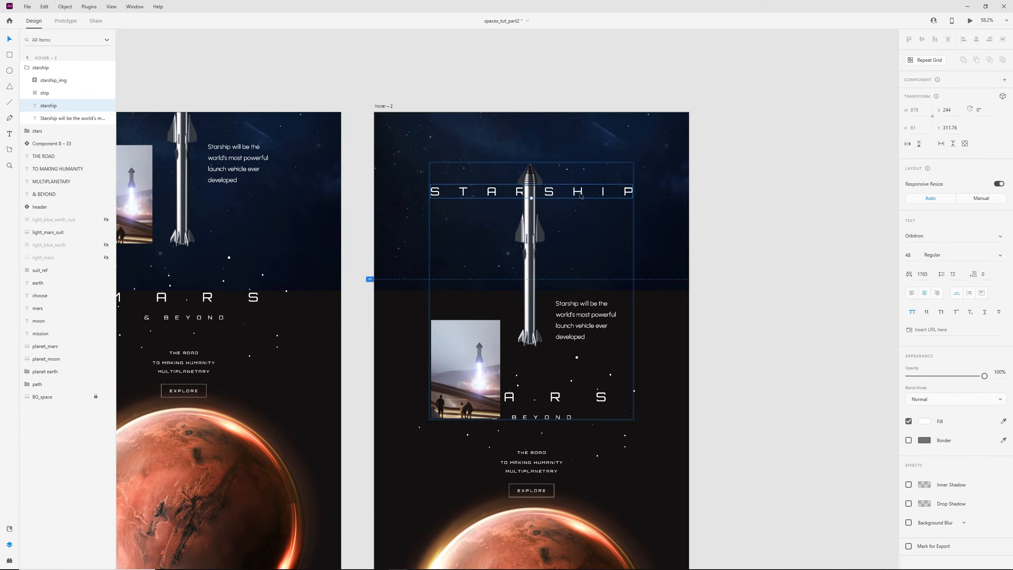
pyautogui.moveTo(926, 268); pyautogui.dragTo(920, 195)
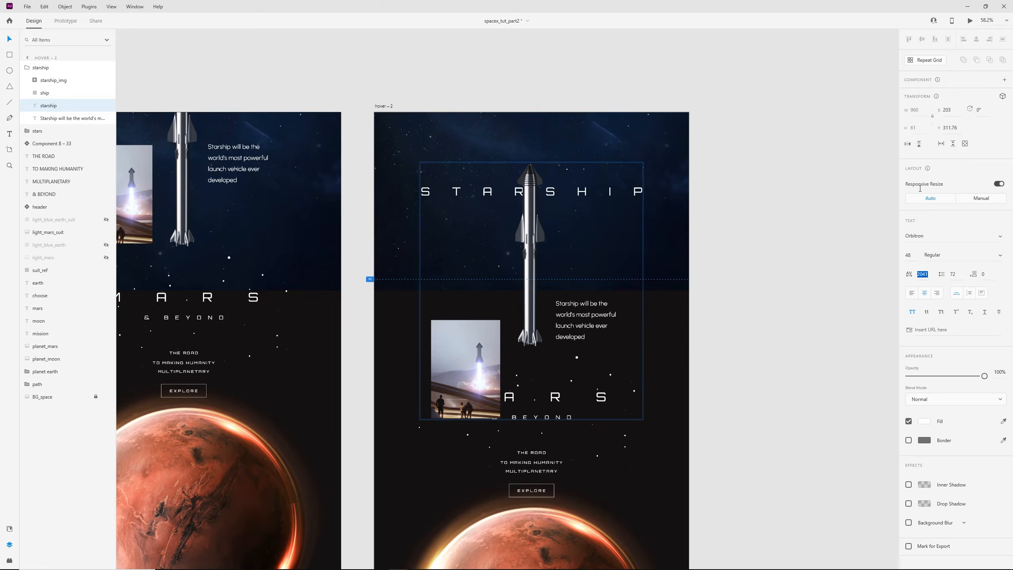
pyautogui.moveTo(916, 125); pyautogui.dragTo(915, 74)
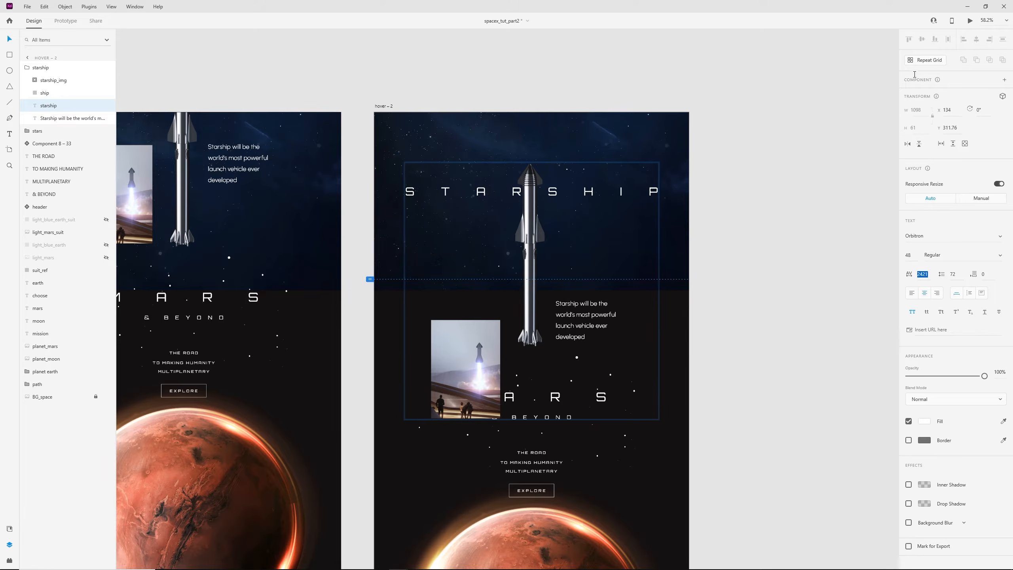
# - Enlarge hover – 2's rocket to about 180 × 1120 and place it at about X 586, Y 90
pyautogui.click(521, 236)
pyautogui.moveTo(545, 346); pyautogui.dragTo(563, 383)
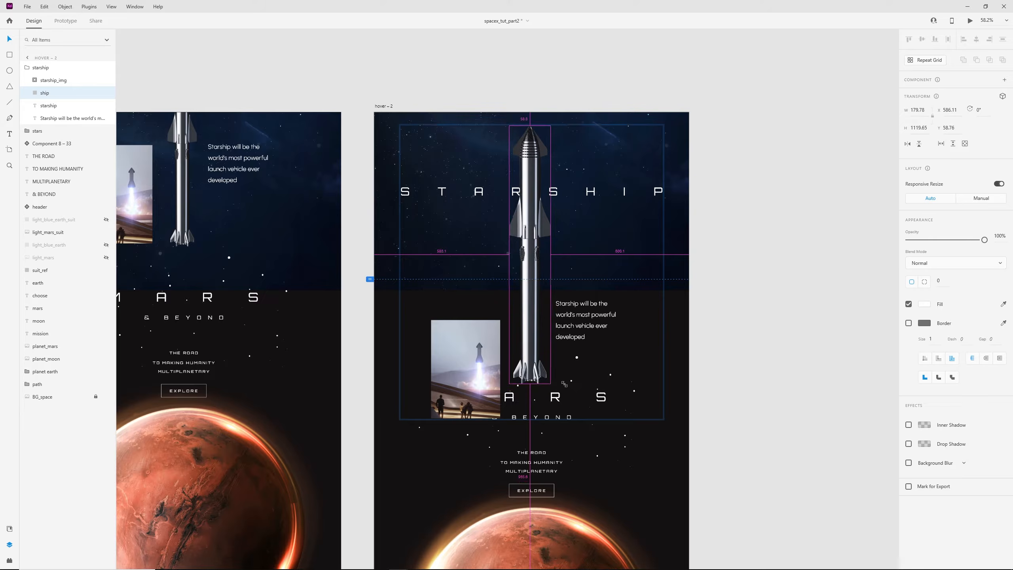
pyautogui.click(708, 215)
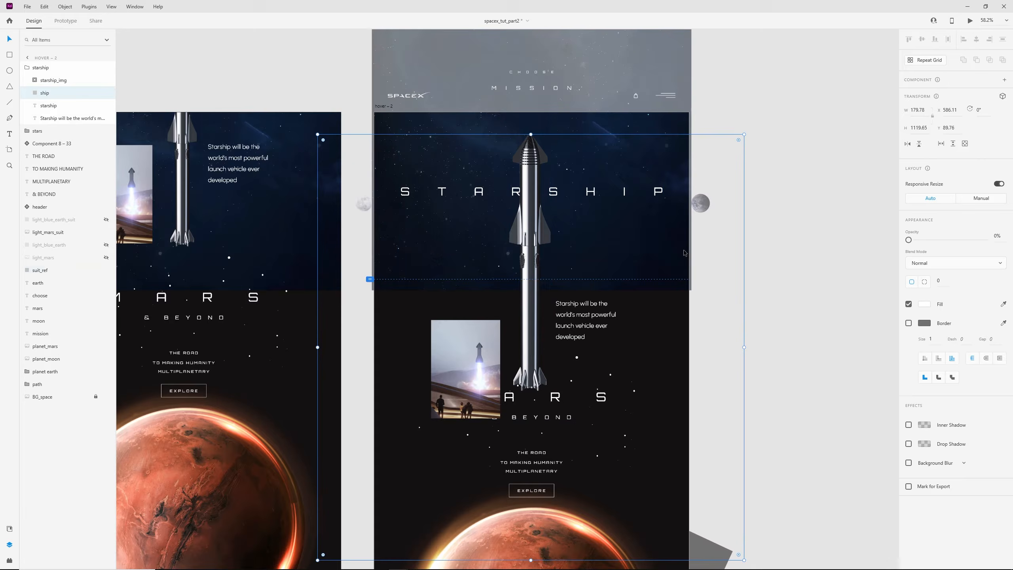
# - Unlock the BG_space image on hover – 2 and move it down to about Y -1246
pyautogui.click(673, 184)
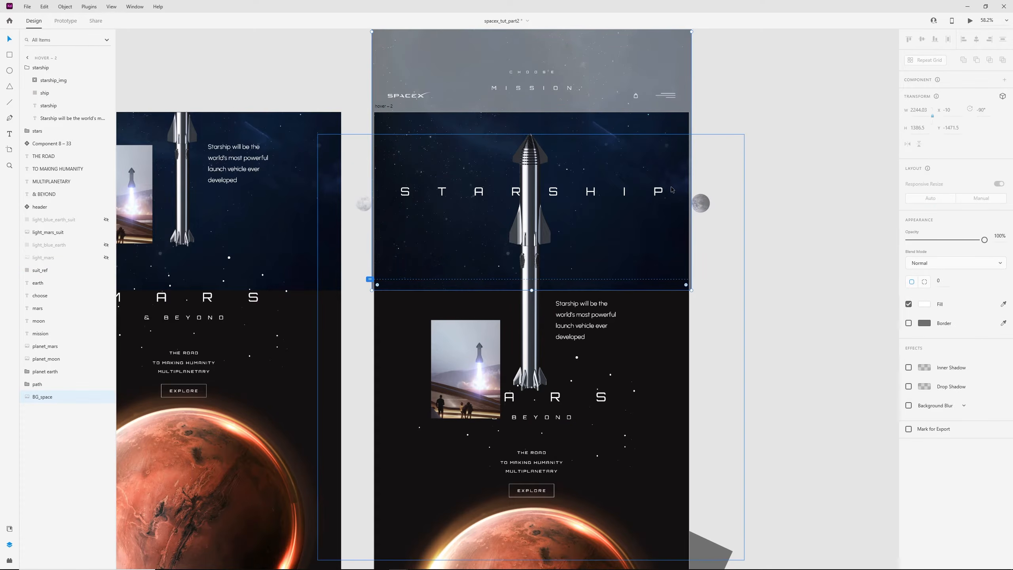
pyautogui.moveTo(687, 115); pyautogui.dragTo(680, 172)
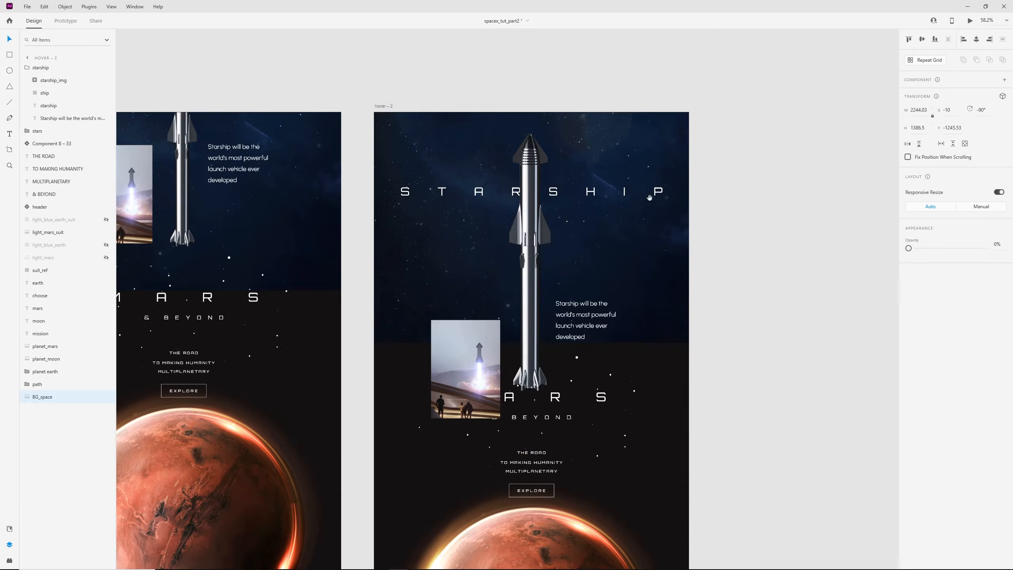
pyautogui.moveTo(650, 197); pyautogui.dragTo(800, 206)
# - Preview the prototype from the hover – 1 artboard to check the transition to the enlarged Starship section
pyautogui.click(224, 113)
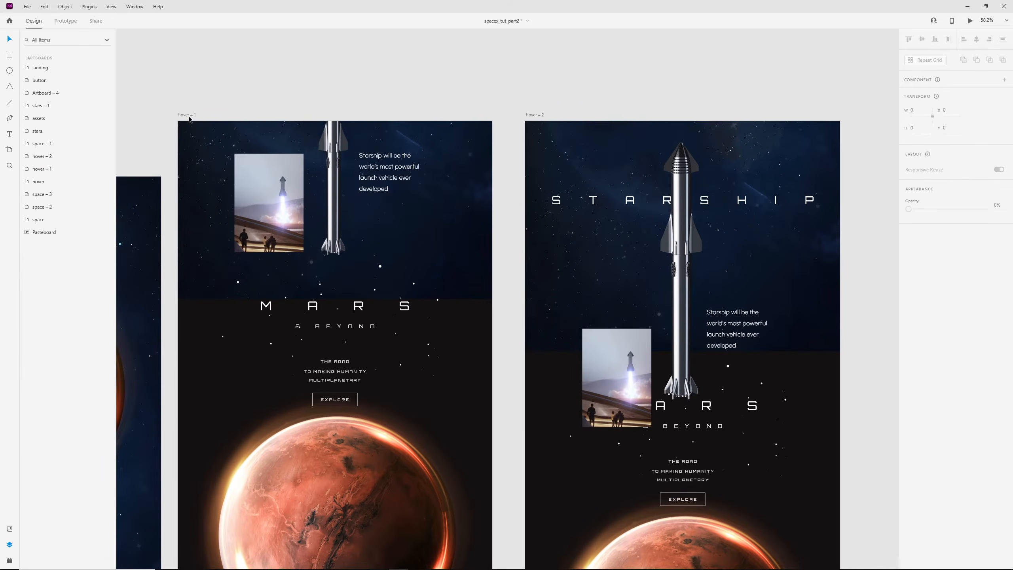
pyautogui.click(190, 117)
pyautogui.hotkey('ctrl', 'Return')
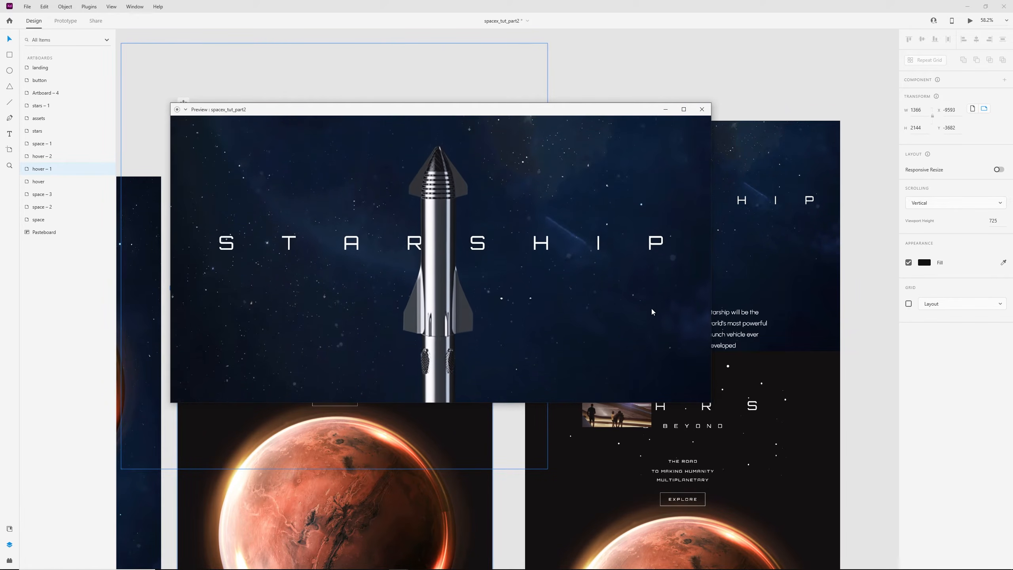
pyautogui.click(702, 109)
pyautogui.click(645, 70)
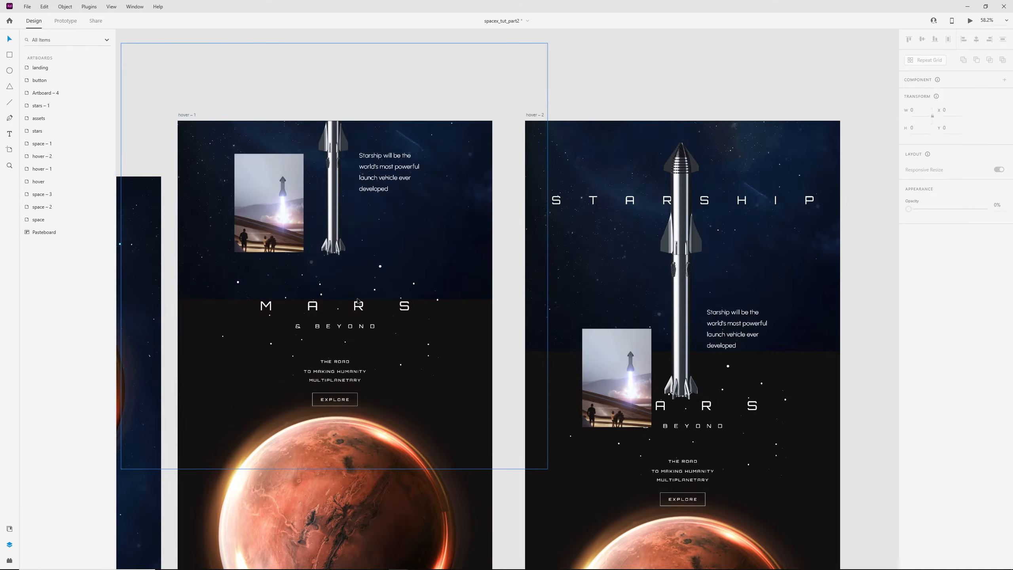
# - Set the opacity of the STARSHIP heading above the hover – 1 artboard to 0%
pyautogui.click(346, 140)
pyautogui.moveTo(360, 131); pyautogui.dragTo(376, 164)
pyautogui.doubleClick(420, 136)
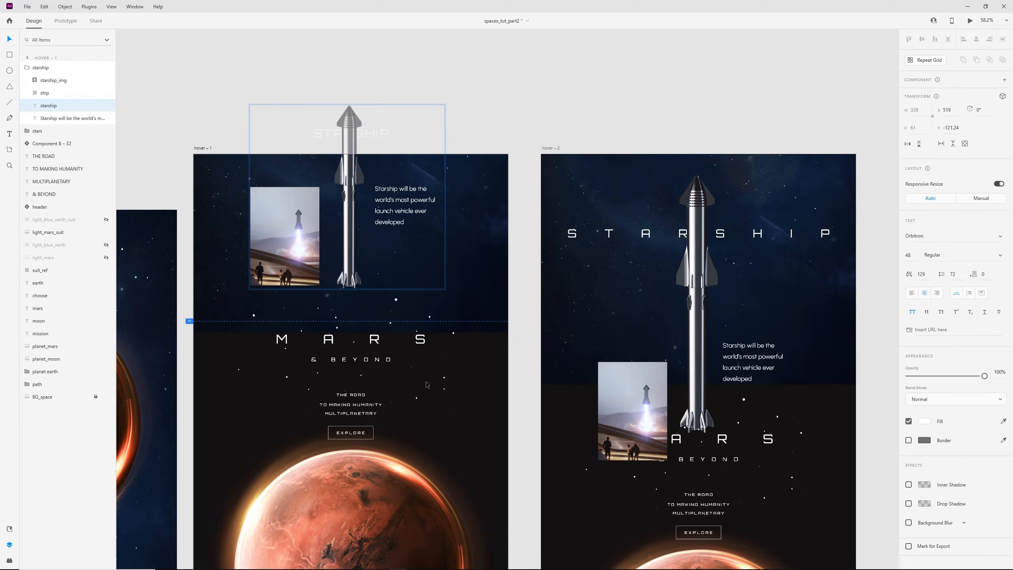
pyautogui.press('0')
pyautogui.press('0')
pyautogui.click(524, 253)
# - Preview the hover – 1 transition again to check how the STARSHIP heading fades in
pyautogui.click(203, 148)
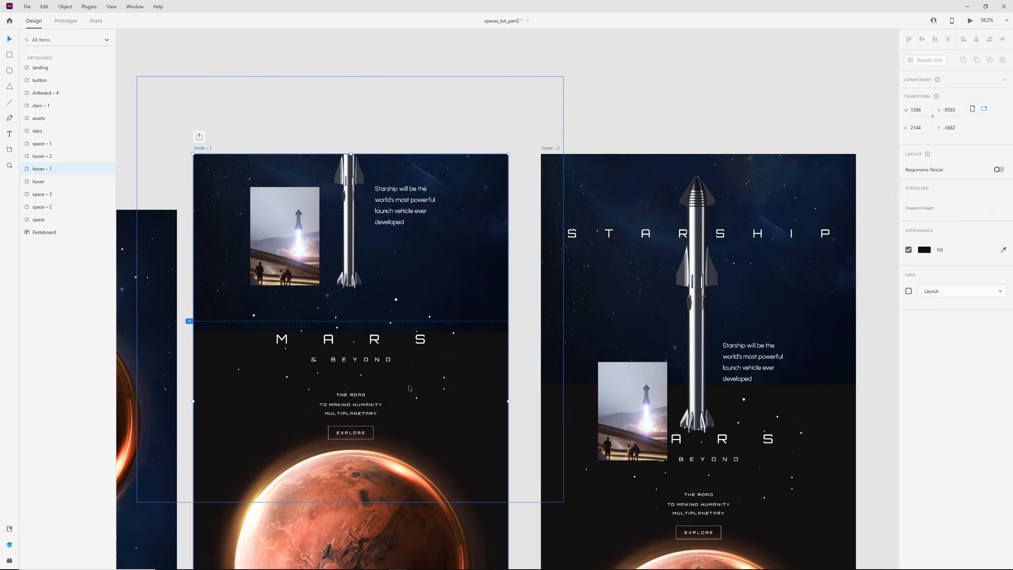
pyautogui.hotkey('ctrl', 'Return')
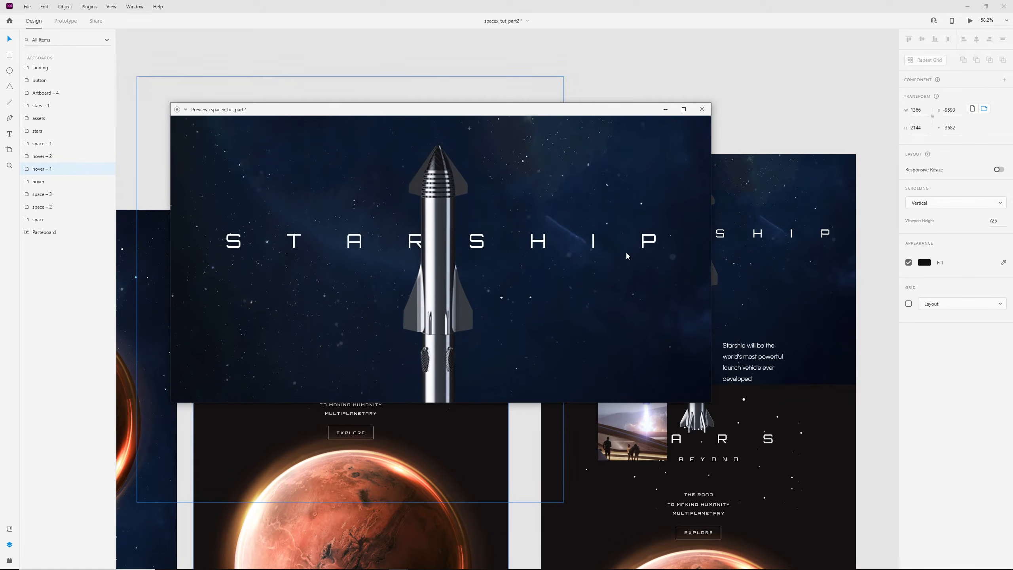
pyautogui.click(702, 109)
# - Duplicate the hover – 2 artboard beside the original and link the original to the copy with an Auto-Animate, Ease In-Out transition
pyautogui.moveTo(698, 110); pyautogui.dragTo(534, 90)
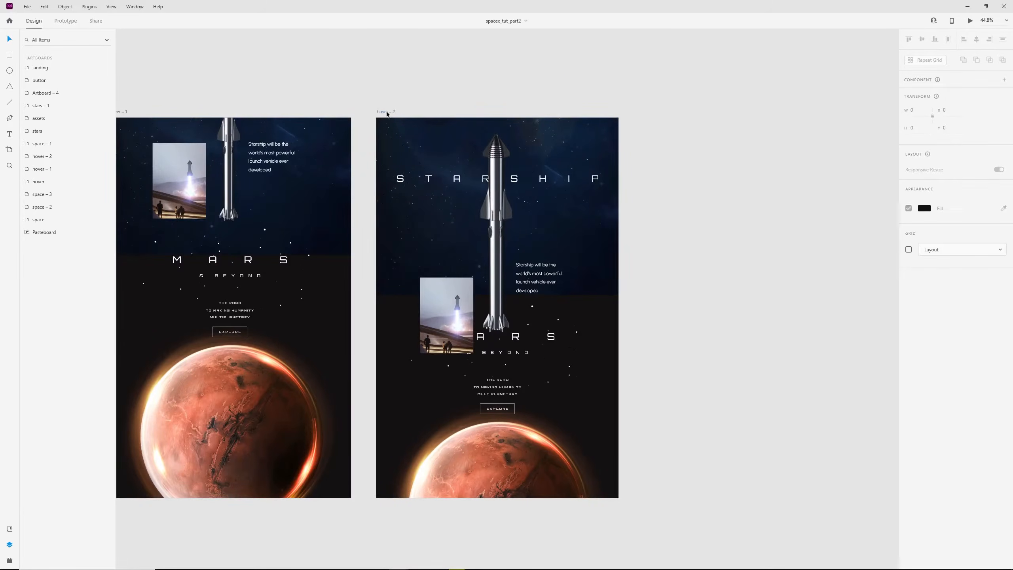
pyautogui.click(385, 113)
pyautogui.hotkey('ctrl', 'd')
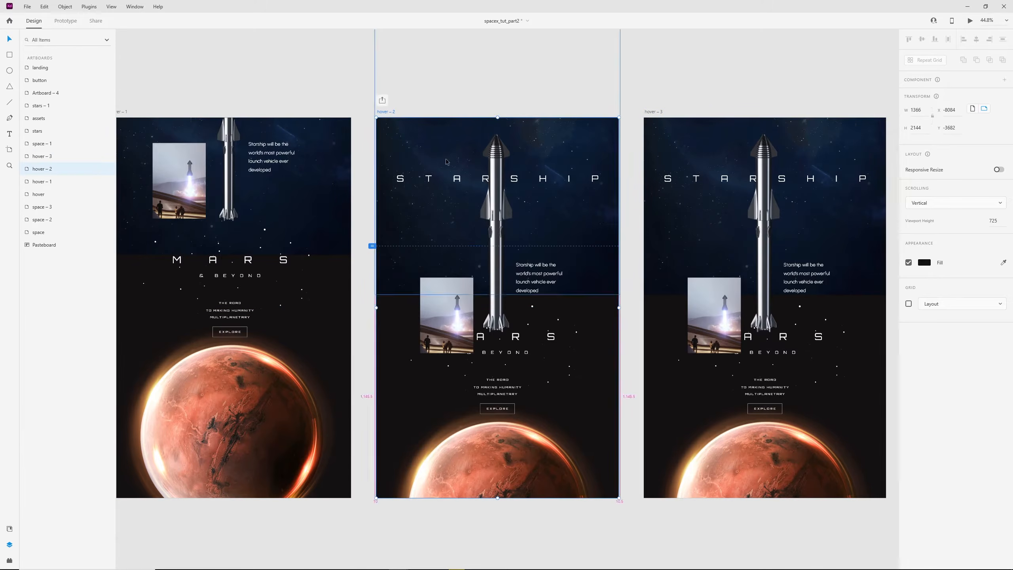
pyautogui.hotkey('ctrl', 'Tab')
pyautogui.moveTo(618, 300); pyautogui.dragTo(680, 321)
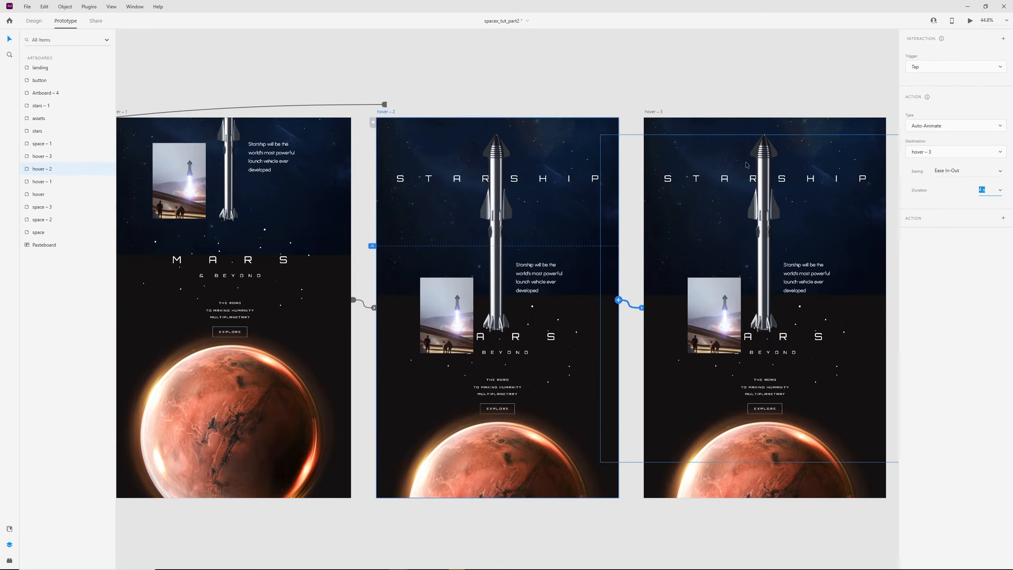
# - Move all the content on the hover – 3 artboard down so the STARSHIP heading sits around mid-height
pyautogui.click(598, 81)
pyautogui.moveTo(612, 77); pyautogui.dragTo(493, 66)
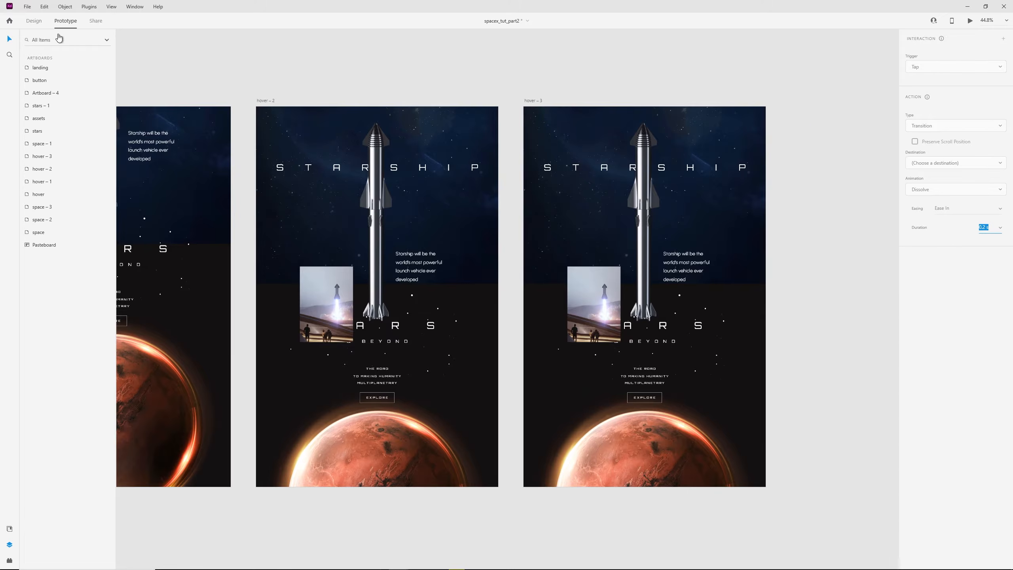
pyautogui.click(35, 22)
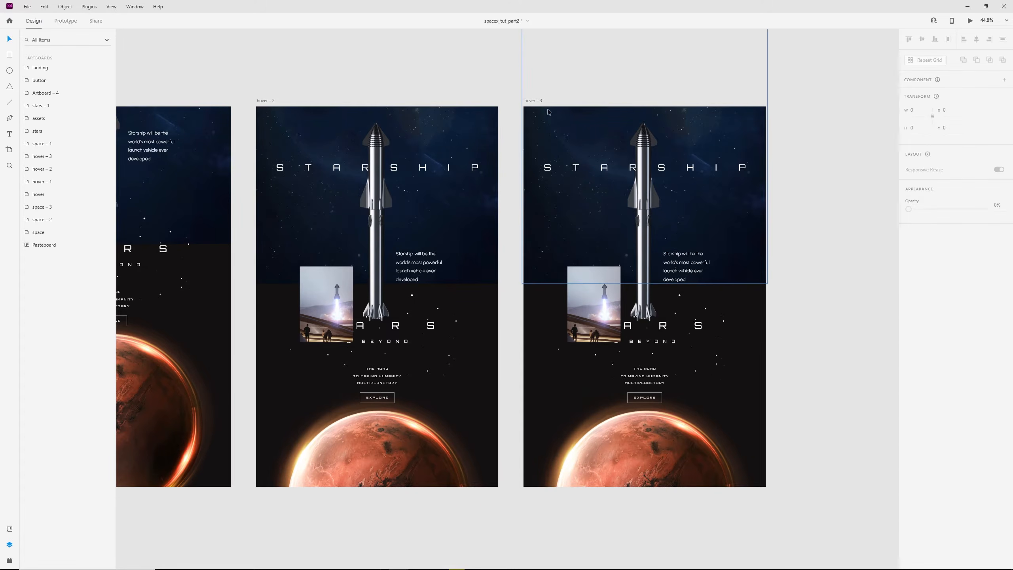
pyautogui.moveTo(552, 508); pyautogui.dragTo(789, 155)
pyautogui.moveTo(651, 202); pyautogui.dragTo(646, 325)
pyautogui.click(829, 201)
# - Adjust the BG_space image on hover – 3 so the starry background covers the whole artboard
pyautogui.click(718, 204)
pyautogui.moveTo(763, 423); pyautogui.dragTo(705, 473)
pyautogui.moveTo(599, 145); pyautogui.dragTo(595, 180)
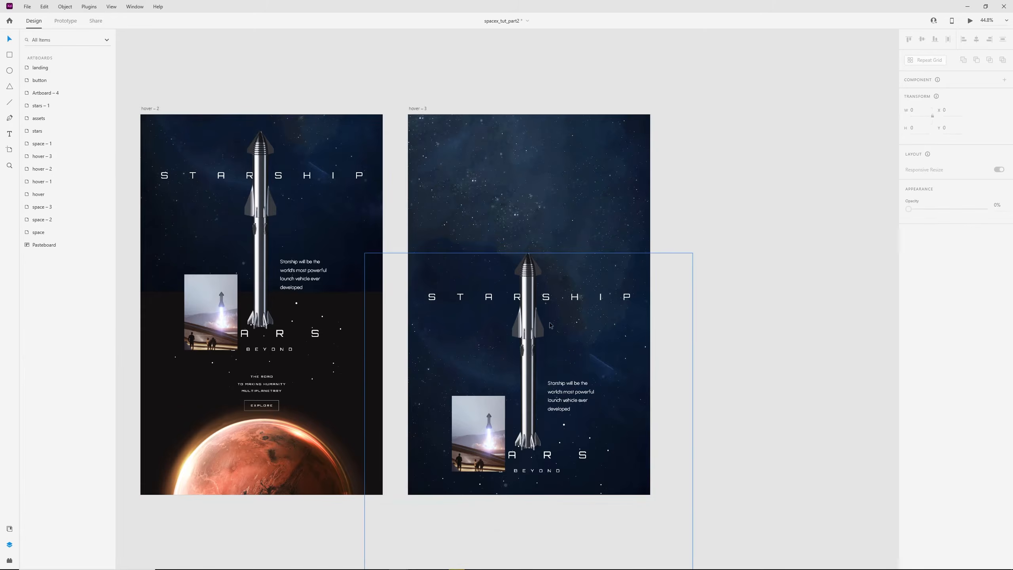
# - Shrink hover – 3's rocket to about 120 × 744, rotate it to -90°, and place it just above the STARSHIP heading
pyautogui.doubleClick(537, 324)
pyautogui.moveTo(543, 450); pyautogui.dragTo(570, 262)
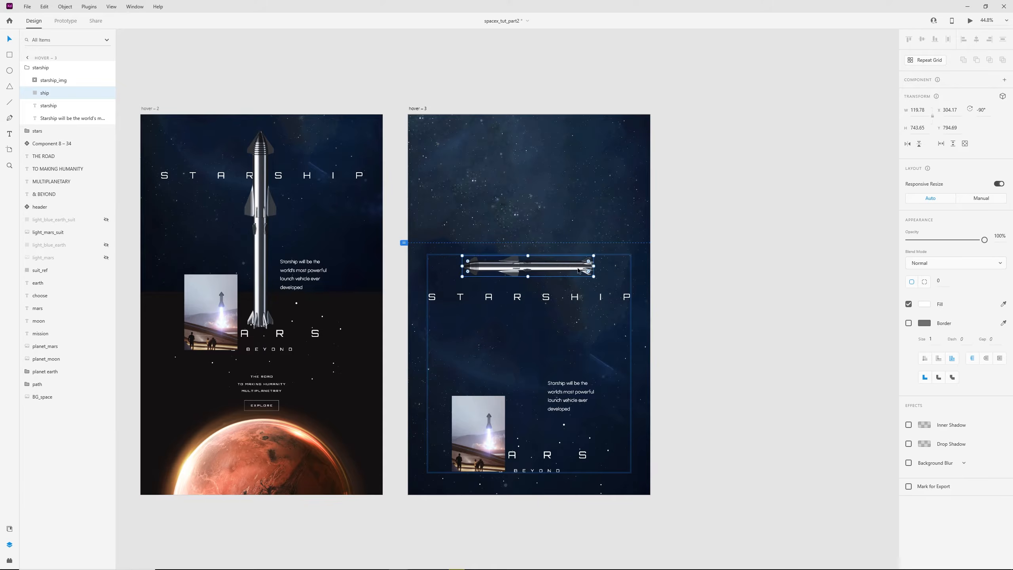
pyautogui.click(725, 271)
# - Copy the mars rotate group from the landing artboard and paste it onto hover – 3
pyautogui.scroll(-5, 676, 245)
pyautogui.moveTo(595, 413); pyautogui.dragTo(660, 173)
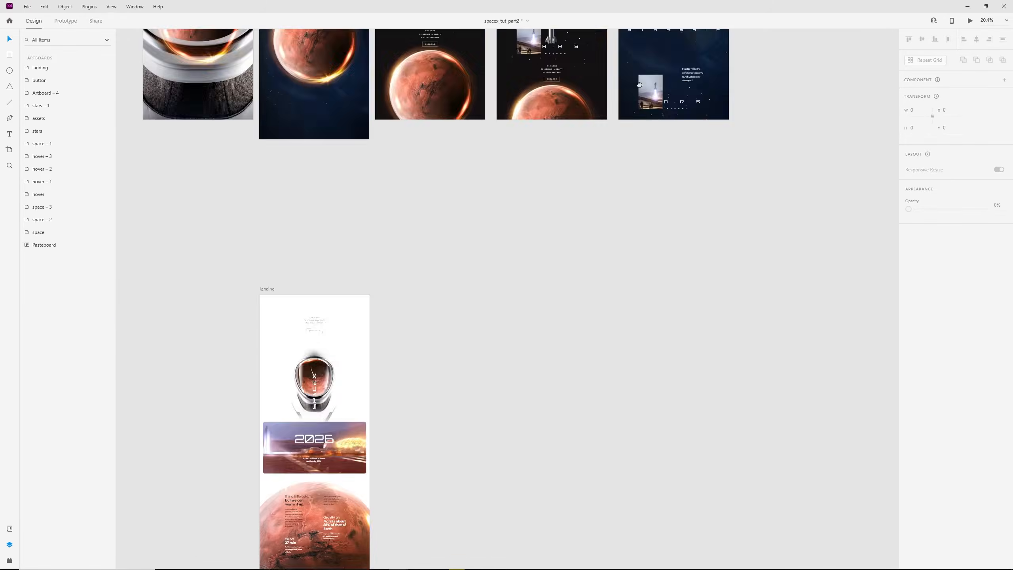
pyautogui.moveTo(463, 474); pyautogui.dragTo(550, 150)
pyautogui.click(400, 257)
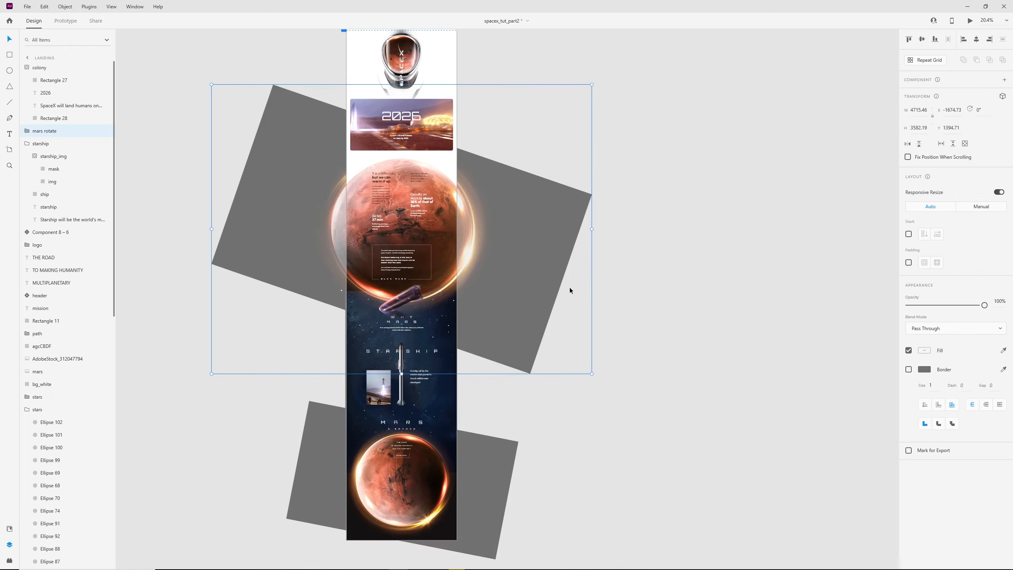
pyautogui.scroll(10, 592, 281)
pyautogui.hscroll(5, 592, 280)
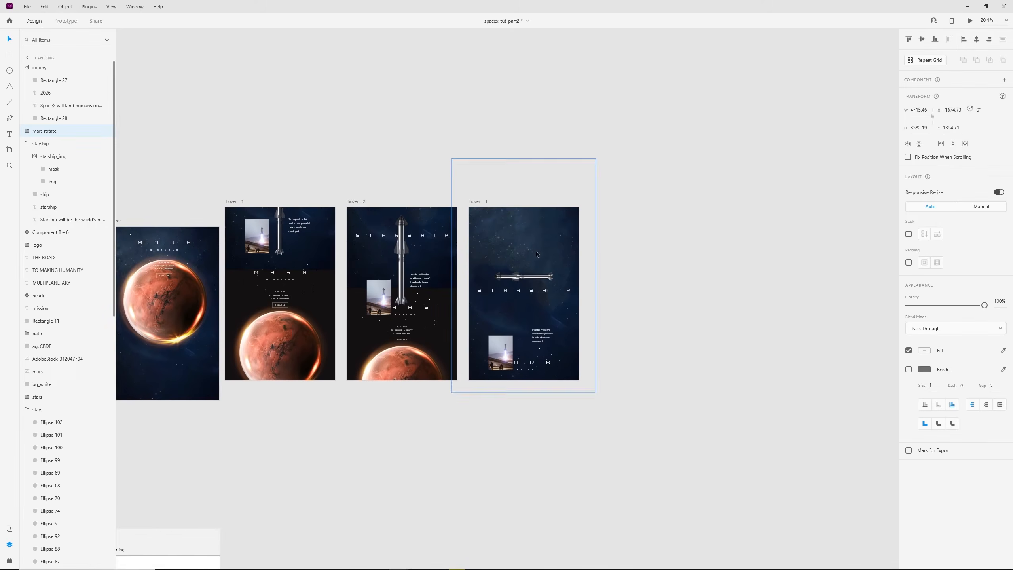
pyautogui.scroll(3, 534, 249)
pyautogui.click(434, 172)
pyautogui.hotkey('ctrl', 'v')
# - Move the pasted mars rotate group up to about Y -2461 so its WHY MARS section sits above hover – 3's rocket
pyautogui.moveTo(566, 538); pyautogui.dragTo(570, 186)
pyautogui.scroll(3, 573, 330)
pyautogui.moveTo(555, 389); pyautogui.dragTo(548, 86)
pyautogui.moveTo(543, 160); pyautogui.dragTo(538, 171)
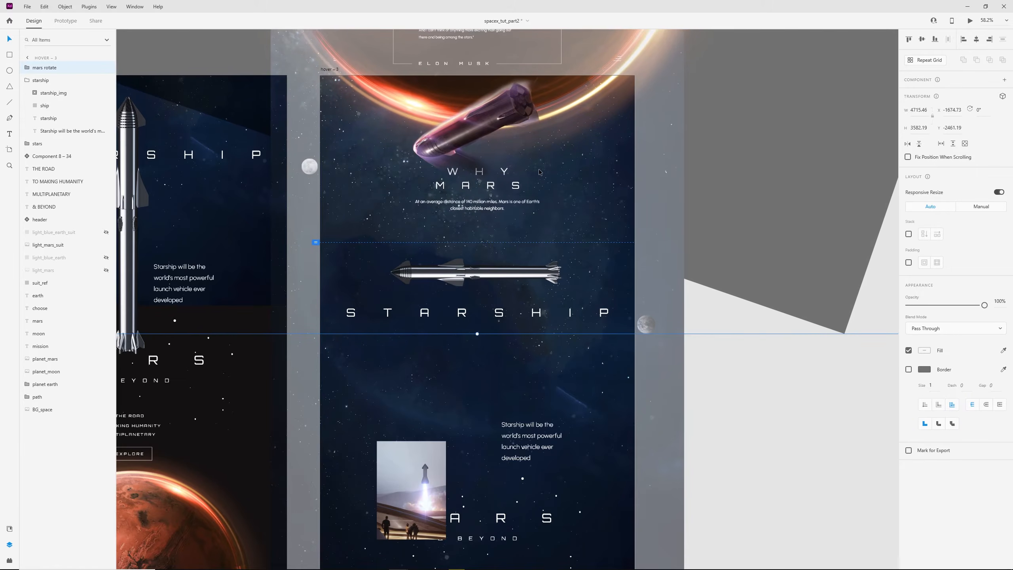
pyautogui.scroll(-3, 399, 174)
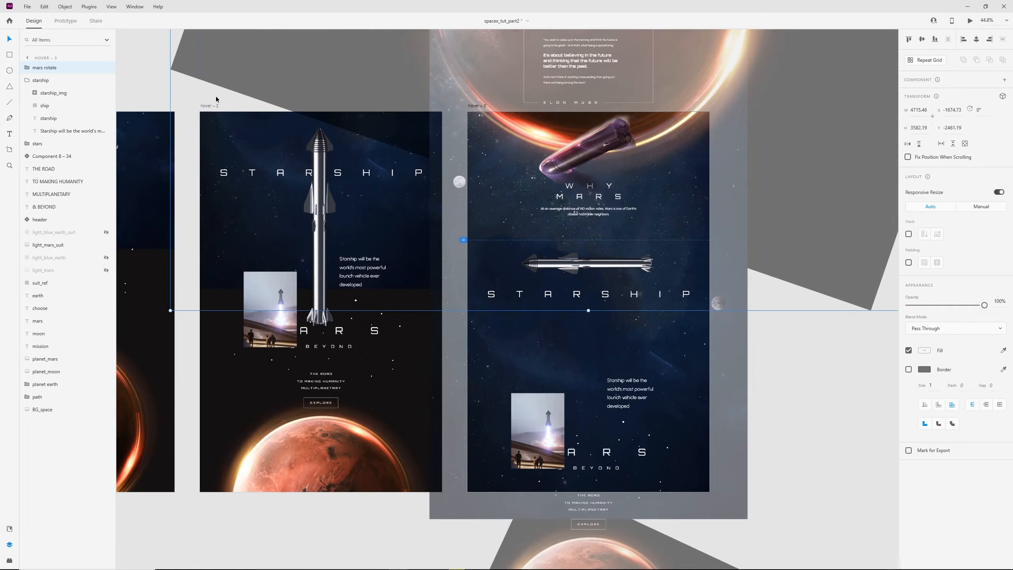
# - Paste the mars rotate group onto the hover – 2 artboard at the same position
pyautogui.click(209, 106)
pyautogui.hotkey('ctrl', 'v')
pyautogui.moveTo(353, 162); pyautogui.dragTo(429, 203)
# - Rotate the nested planet group inside hover – 2's pasted mars rotate group to -39°
pyautogui.click(525, 411)
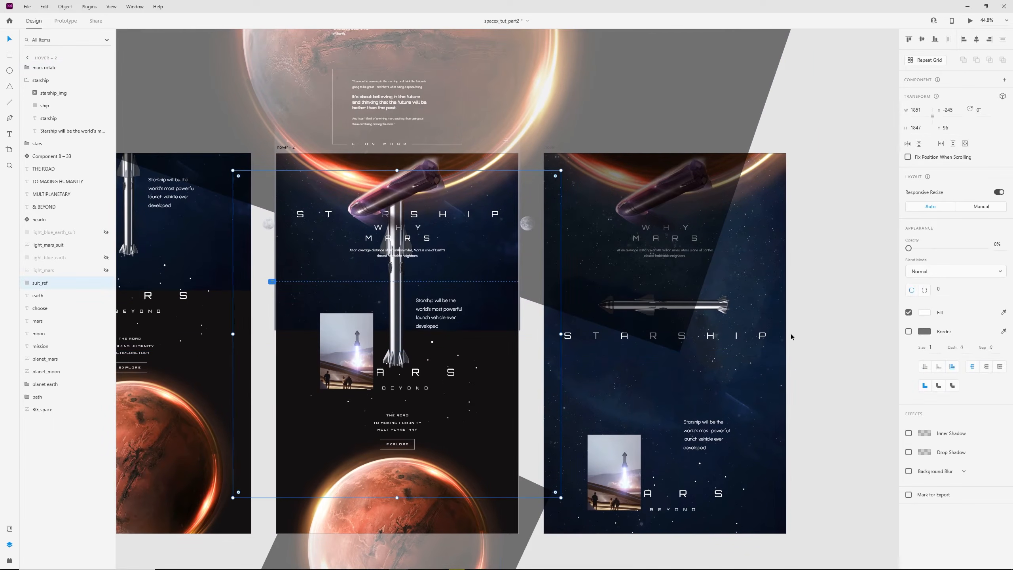
pyautogui.click(828, 351)
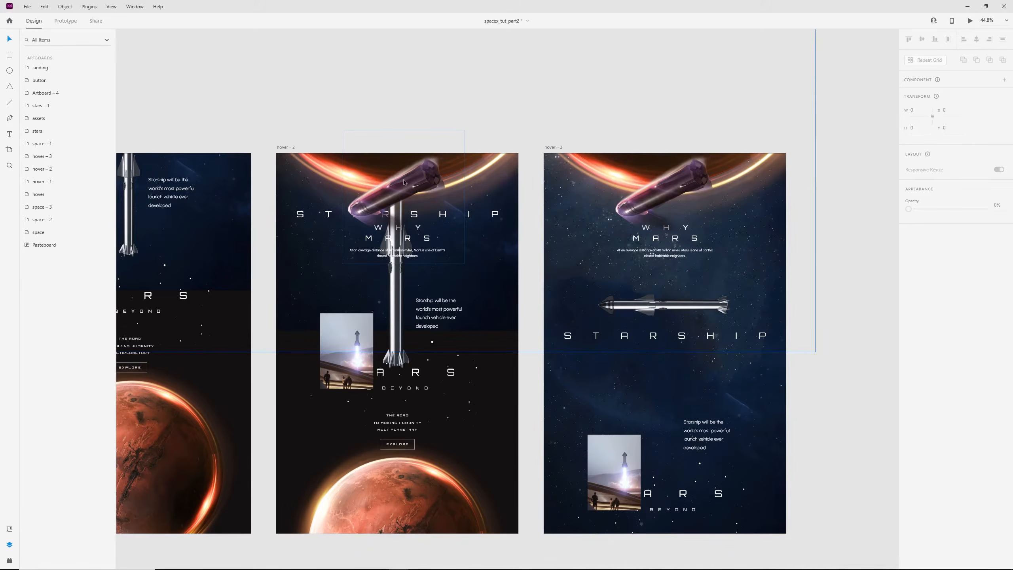
pyautogui.click(461, 183)
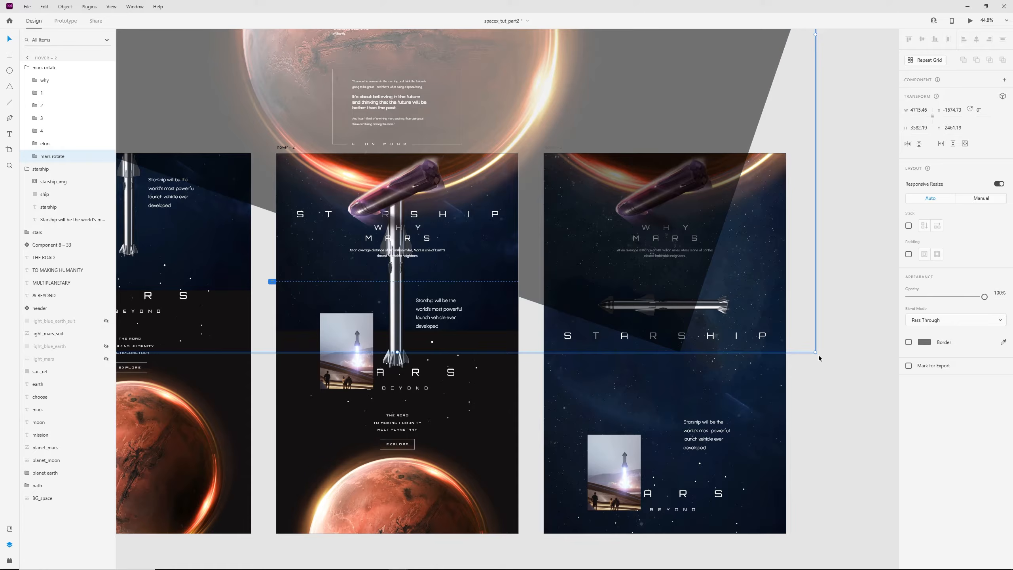
pyautogui.moveTo(819, 354); pyautogui.dragTo(810, 85)
pyautogui.scroll(2, 826, 144)
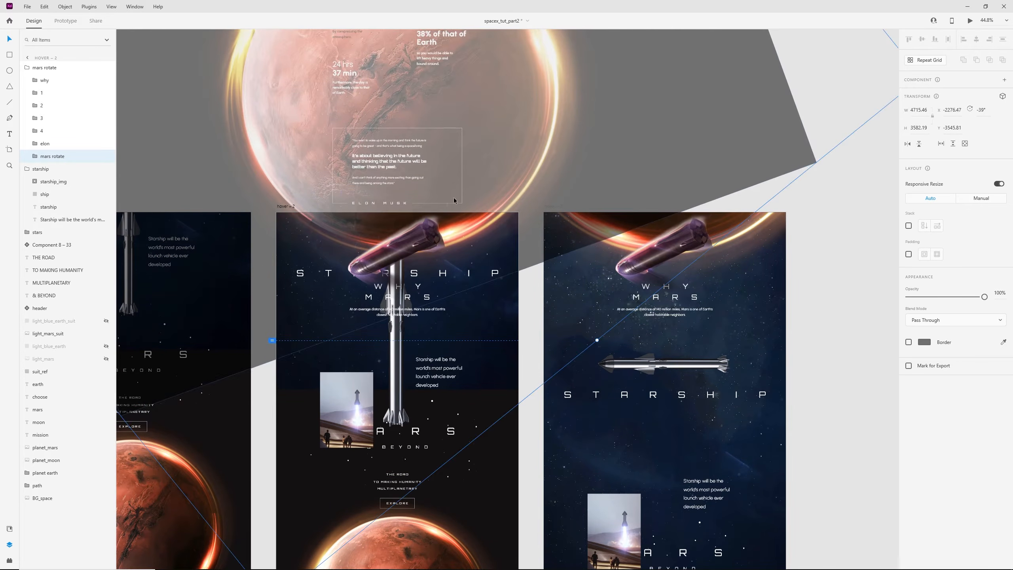
# - Raise hover – 2's why group to about Y -281, and move the whole mars rotate group up to about Y -4026, above the artboard
pyautogui.click(402, 255)
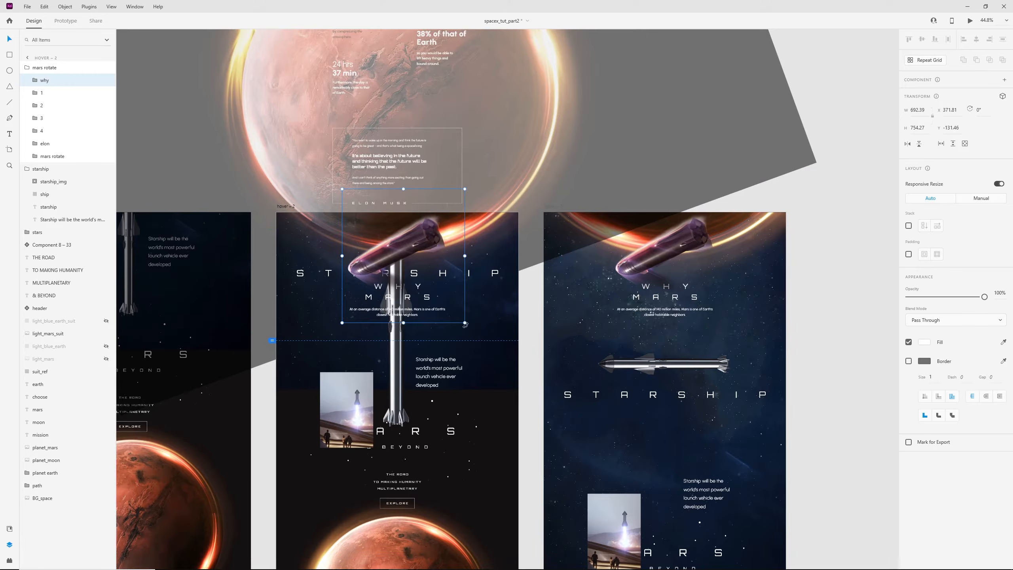
pyautogui.moveTo(425, 250); pyautogui.dragTo(422, 222)
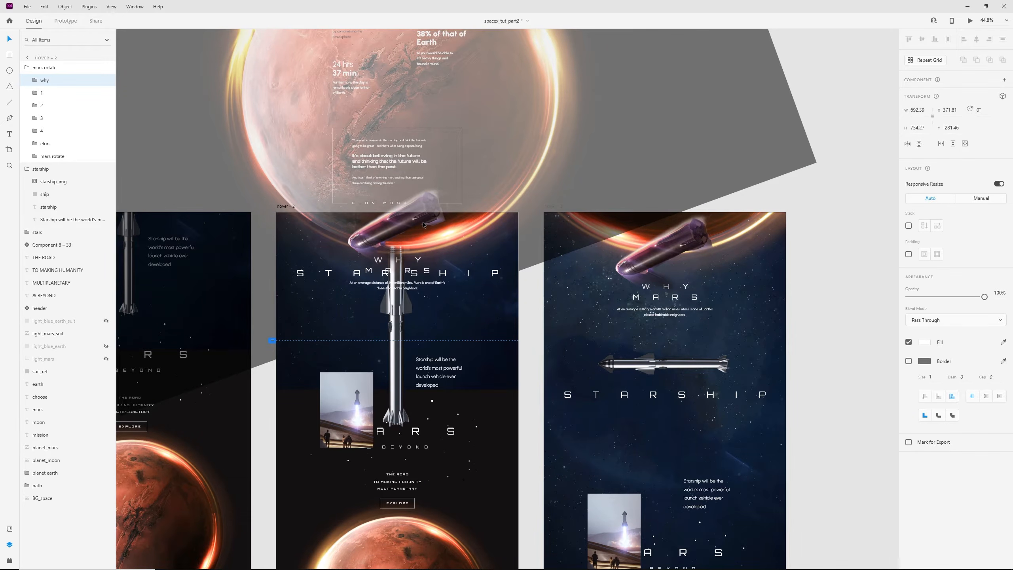
pyautogui.click(882, 210)
pyautogui.click(442, 234)
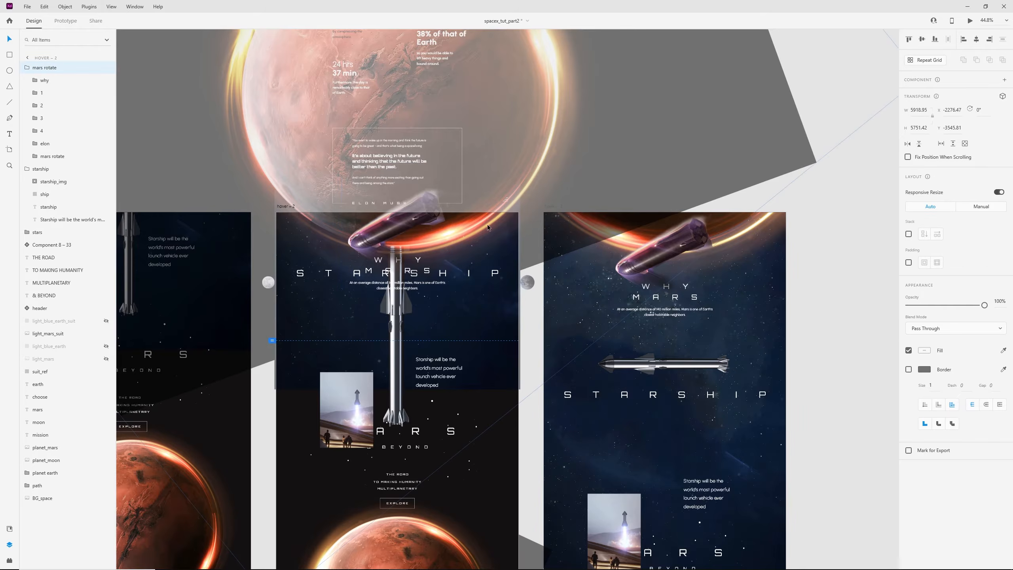
pyautogui.moveTo(520, 255); pyautogui.dragTo(513, 171)
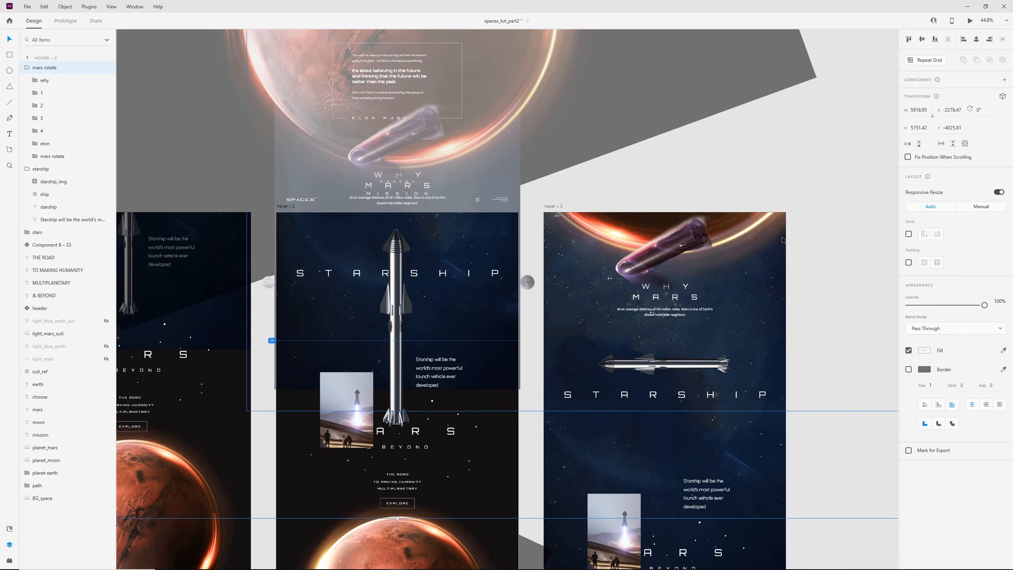
pyautogui.press('Delete')
# - Preview the hover – 2 artboard's transition into the WHY MARS section and close the preview
pyautogui.click(292, 206)
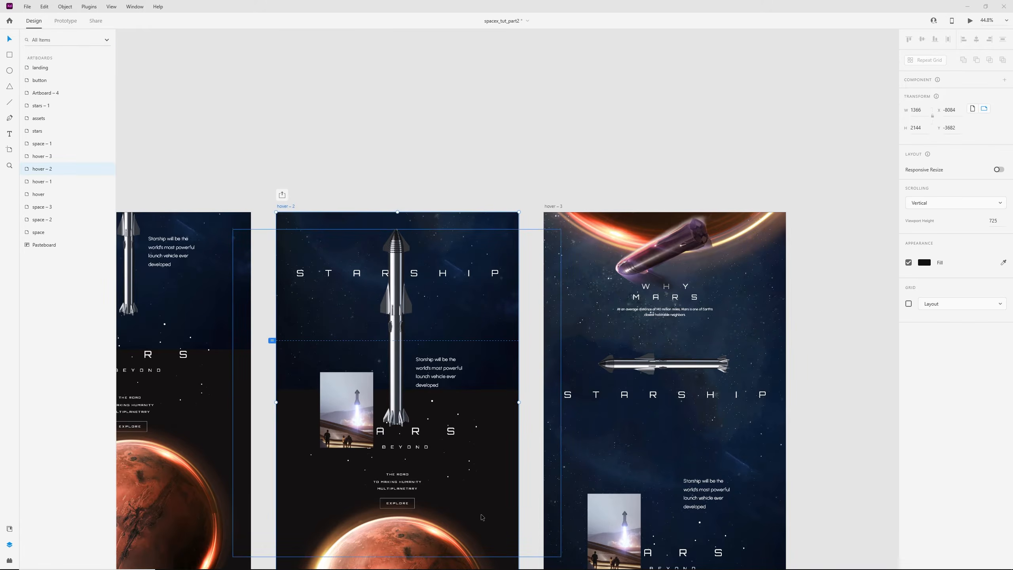
pyautogui.hotkey('ctrl', 'Return')
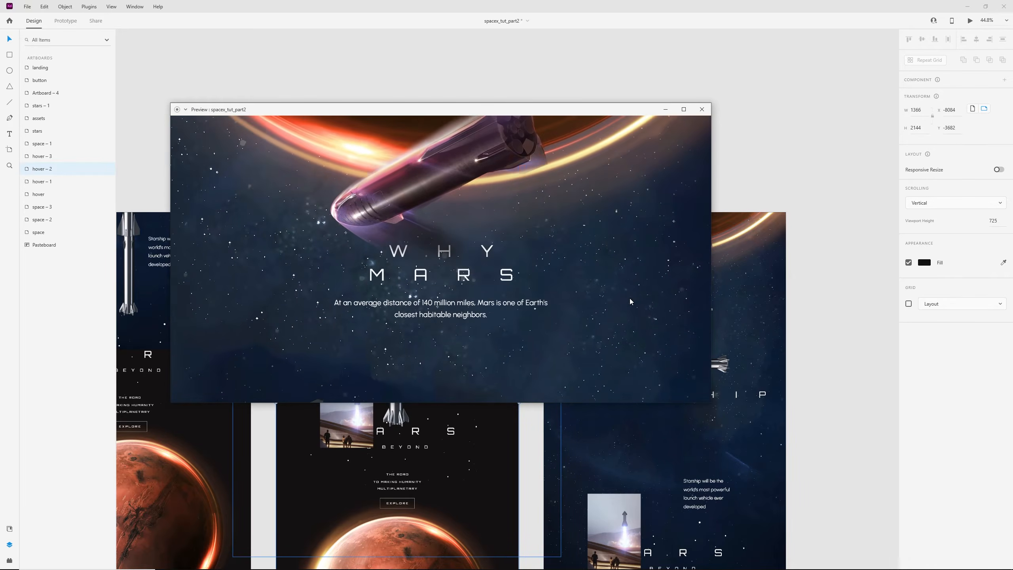
pyautogui.click(703, 109)
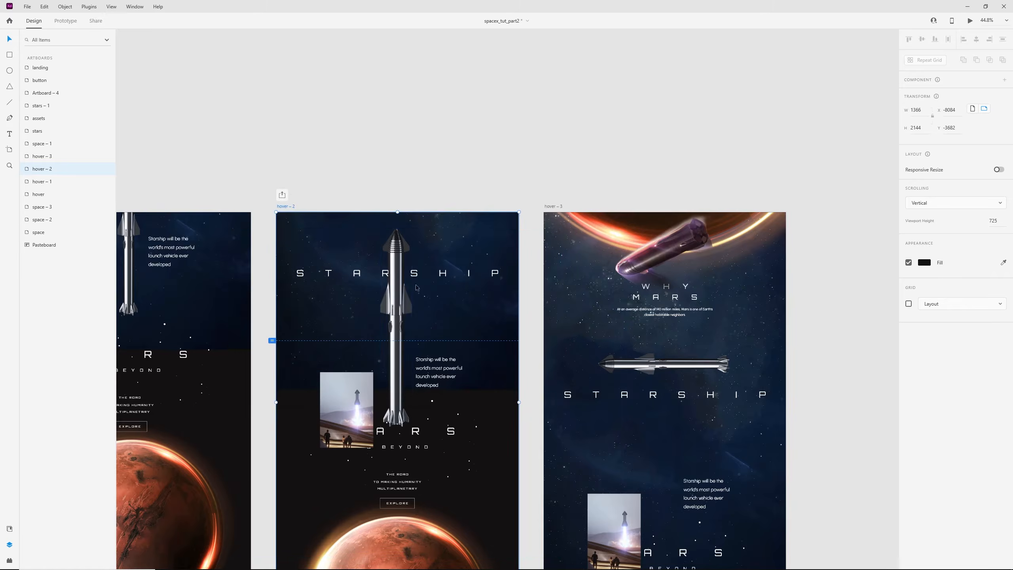
# - Rotate hover – 2's nested planet group further to -86° and preview the transition into hover – 3
pyautogui.click(493, 274)
pyautogui.doubleClick(597, 114)
pyautogui.moveTo(637, 88); pyautogui.dragTo(602, 199)
pyautogui.scroll(-3, 608, 201)
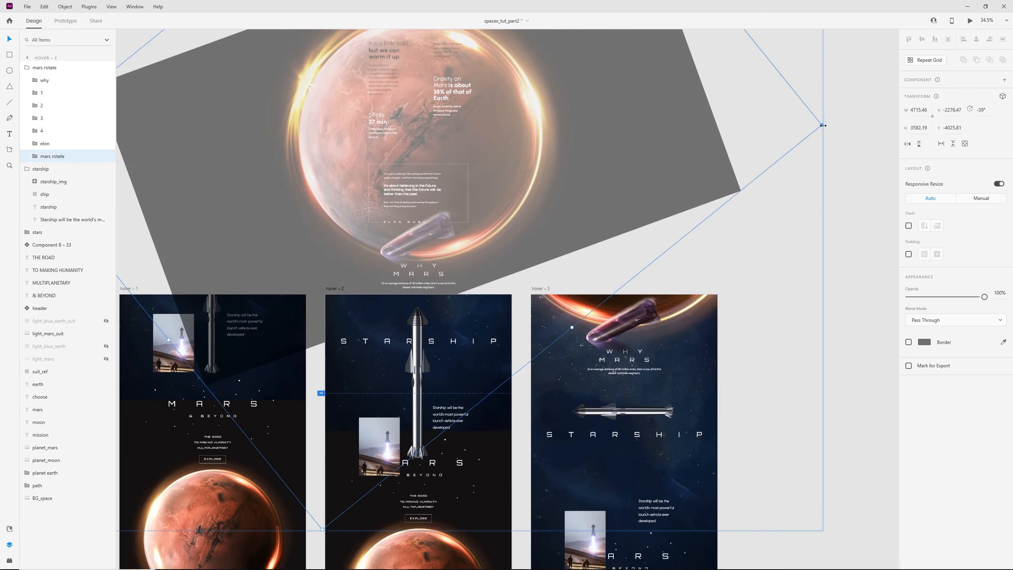
pyautogui.moveTo(823, 127); pyautogui.dragTo(592, 86)
pyautogui.moveTo(652, 438); pyautogui.dragTo(637, 261)
pyautogui.click(634, 236)
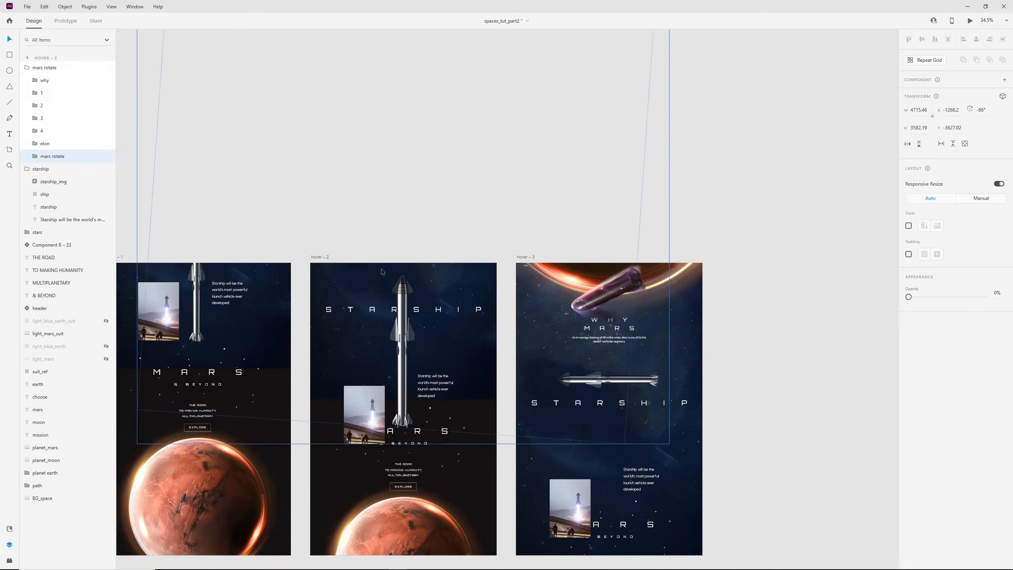
pyautogui.hotkey('ctrl', 'Return')
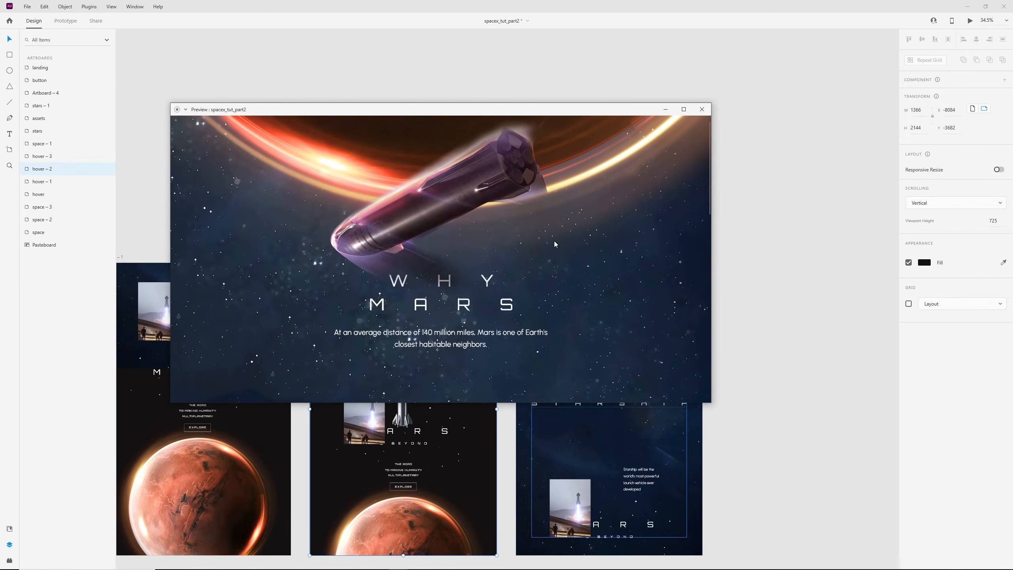
pyautogui.click(702, 113)
# - Duplicate the hover – 3 artboard and place the copy beside it as hover – 4
pyautogui.click(807, 344)
pyautogui.moveTo(763, 375); pyautogui.dragTo(559, 265)
pyautogui.scroll(3, 414, 140)
pyautogui.moveTo(437, 140); pyautogui.dragTo(394, 117)
pyautogui.keyDown('alt'); pyautogui.moveTo(245, 127); pyautogui.dragTo(509, 128); pyautogui.keyUp('alt')
# - Link hover – 3 to hover – 4 with a Tap-triggered Auto-Animate interaction using Ease In-Out
pyautogui.click(252, 127)
pyautogui.hotkey('ctrl', 'Tab')
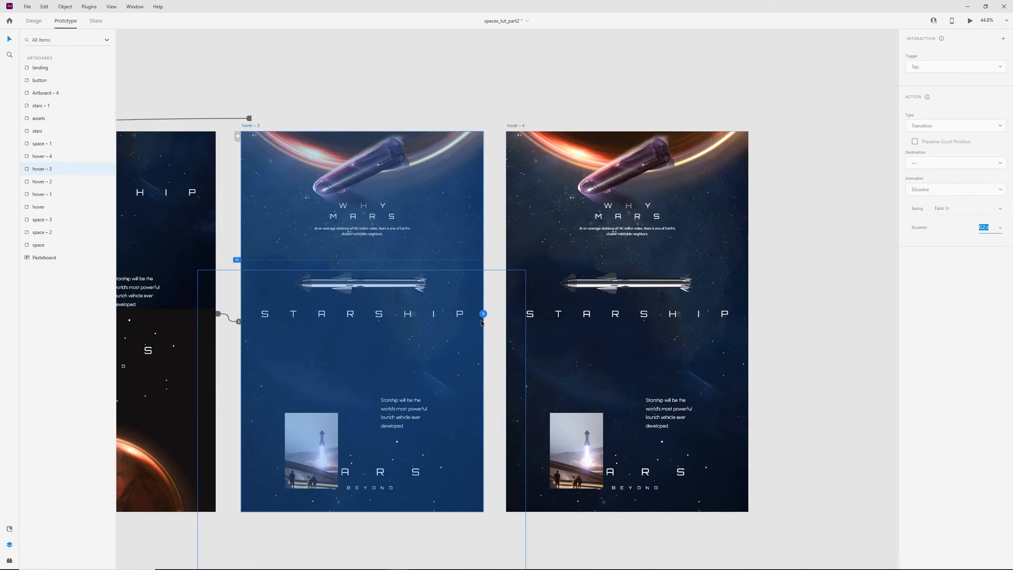
pyautogui.moveTo(541, 313); pyautogui.dragTo(555, 315)
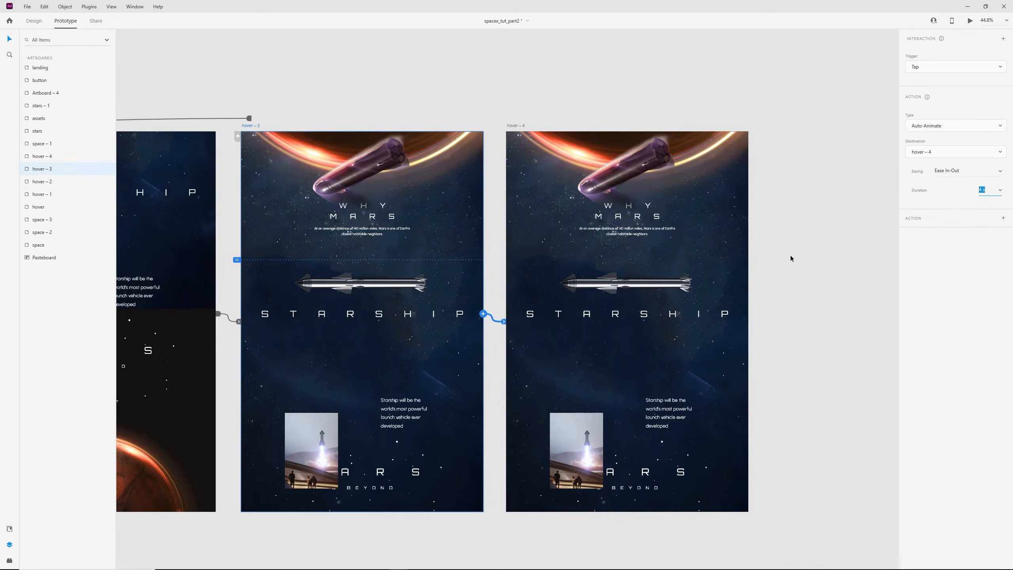
# - Shift all of hover – 4's content down so the Elon Musk quote frame sits inside the top of the artboard
pyautogui.click(789, 266)
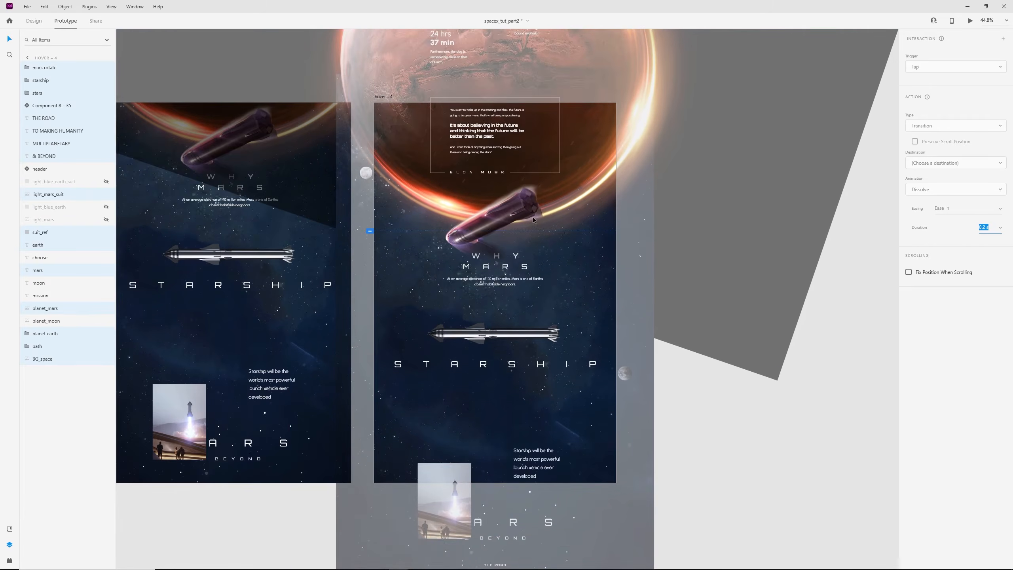
pyautogui.moveTo(533, 218); pyautogui.dragTo(528, 228)
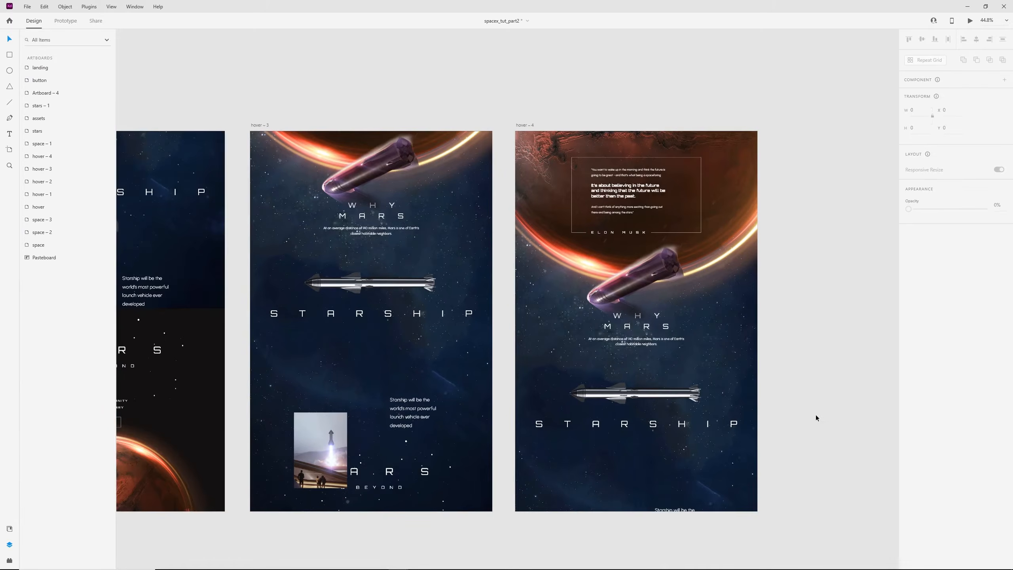
# - Rotate hover – 4's why group to 51° and move it to the artboard's left edge at about X -253, Y 462
pyautogui.click(658, 290)
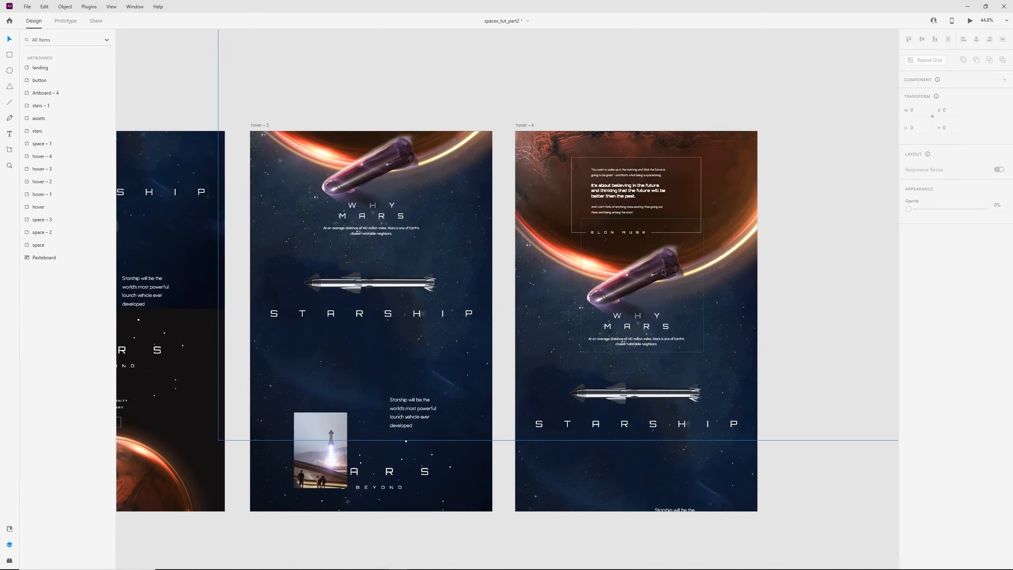
pyautogui.doubleClick(645, 325)
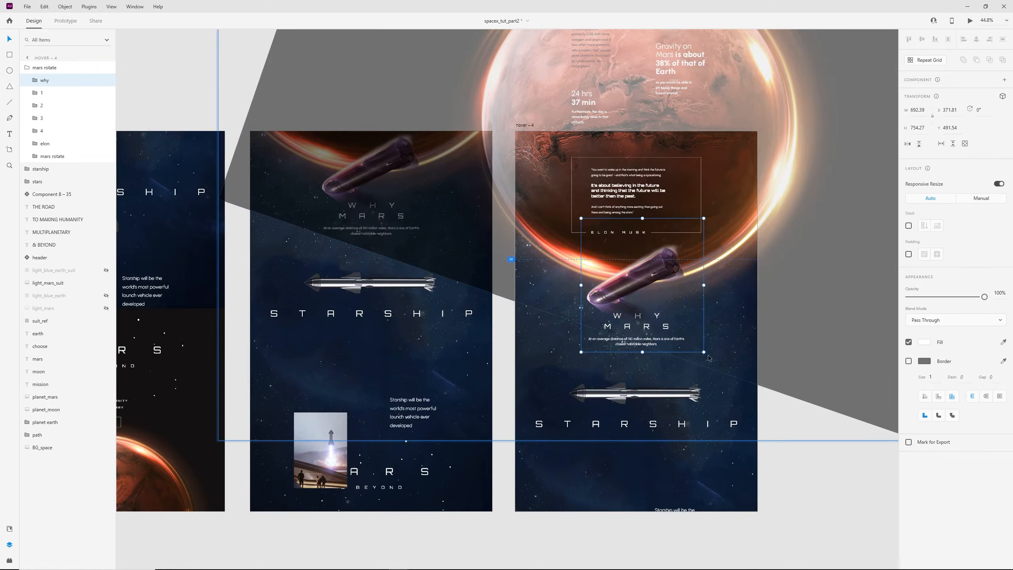
pyautogui.moveTo(703, 352); pyautogui.dragTo(703, 361)
pyautogui.scroll(3, 694, 333)
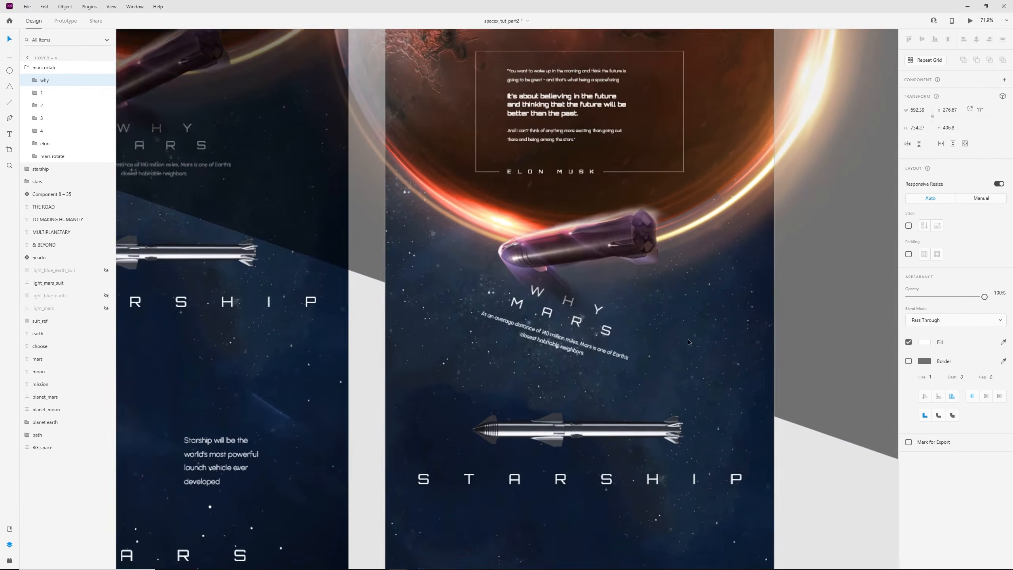
pyautogui.moveTo(648, 394); pyautogui.dragTo(593, 389)
pyautogui.moveTo(635, 242); pyautogui.dragTo(505, 266)
pyautogui.moveTo(606, 265); pyautogui.dragTo(599, 289)
pyautogui.moveTo(509, 276); pyautogui.dragTo(463, 303)
pyautogui.scroll(-2, 538, 259)
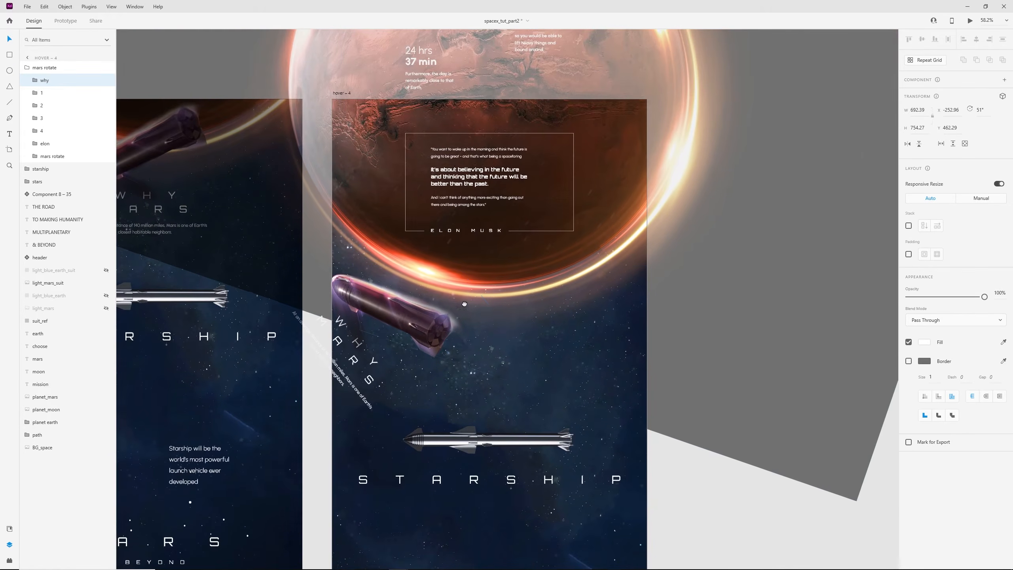
# - Rotate the nested planet group on hover – 4 clockwise behind the Elon Musk quote
pyautogui.click(410, 227)
pyautogui.scroll(-2, 689, 339)
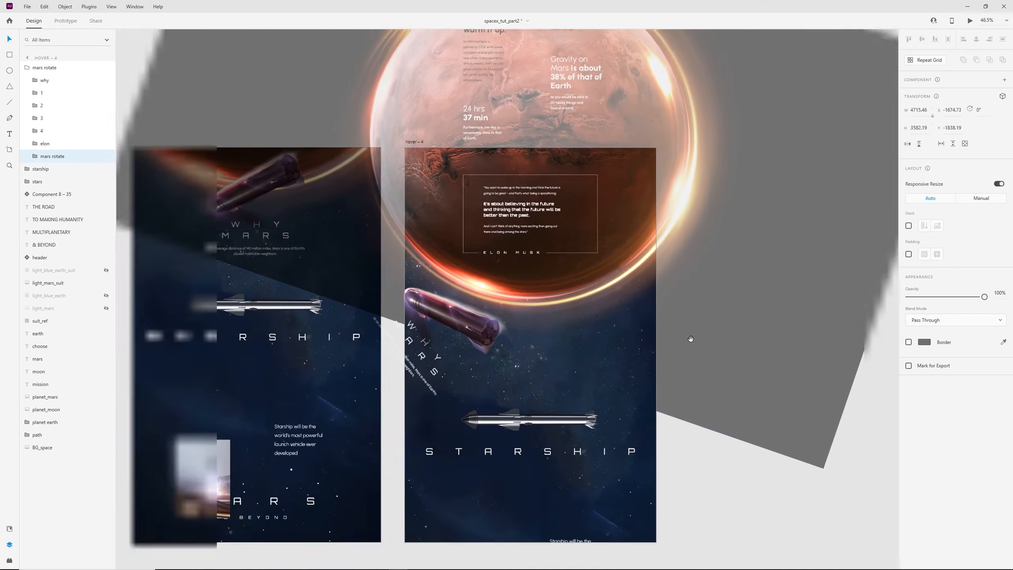
pyautogui.scroll(-2, 790, 482)
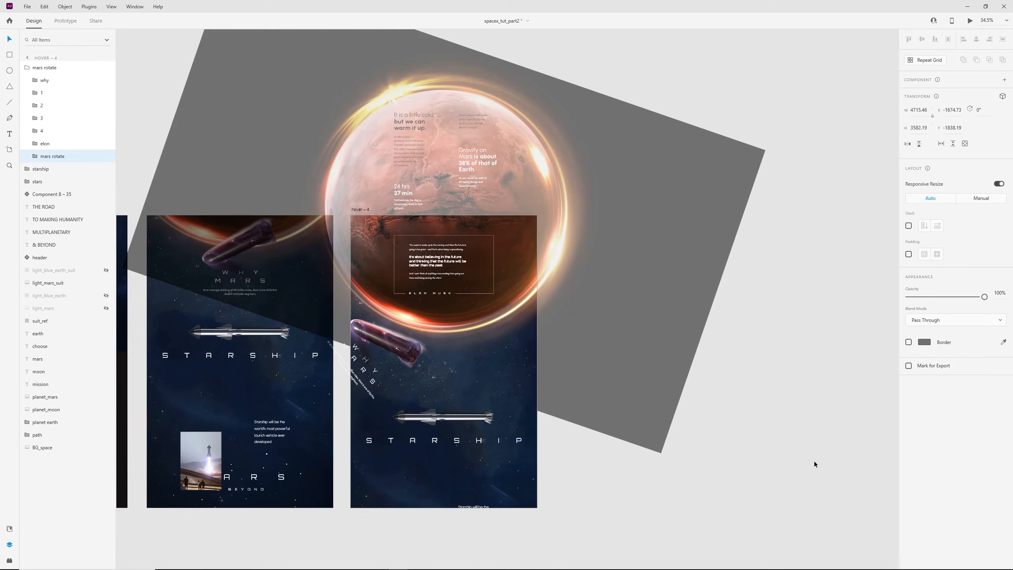
pyautogui.moveTo(766, 457); pyautogui.dragTo(322, 409)
pyautogui.click(782, 312)
# - Rotate hover – 3's elon quote group to -66° and move it up onto the planet at about X 290, Y -1020
pyautogui.moveTo(378, 280); pyautogui.dragTo(462, 293)
pyautogui.scroll(2, 285, 244)
pyautogui.click(285, 245)
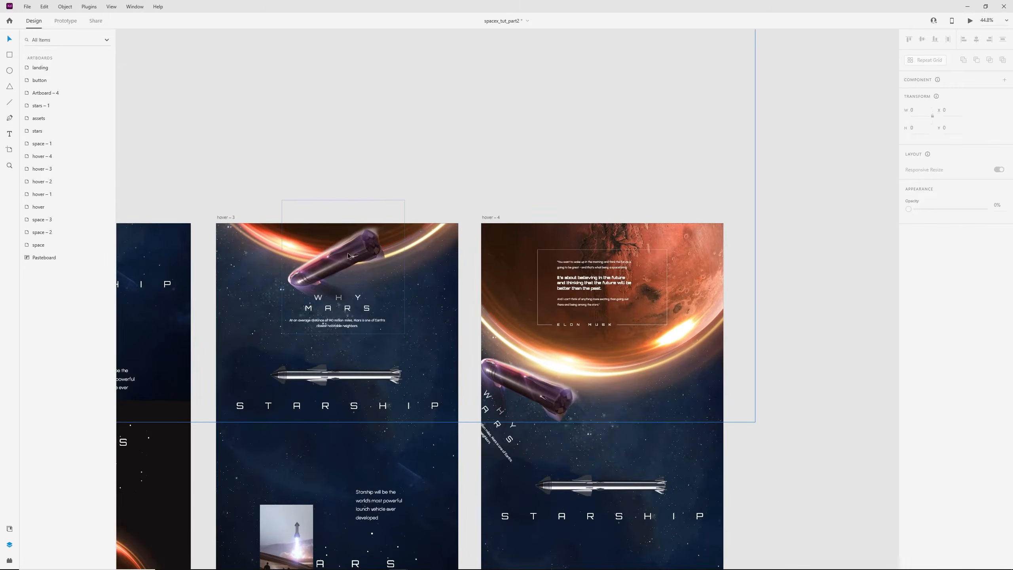
pyautogui.scroll(1, 348, 252)
pyautogui.scroll(5, 291, 152)
pyautogui.doubleClick(368, 196)
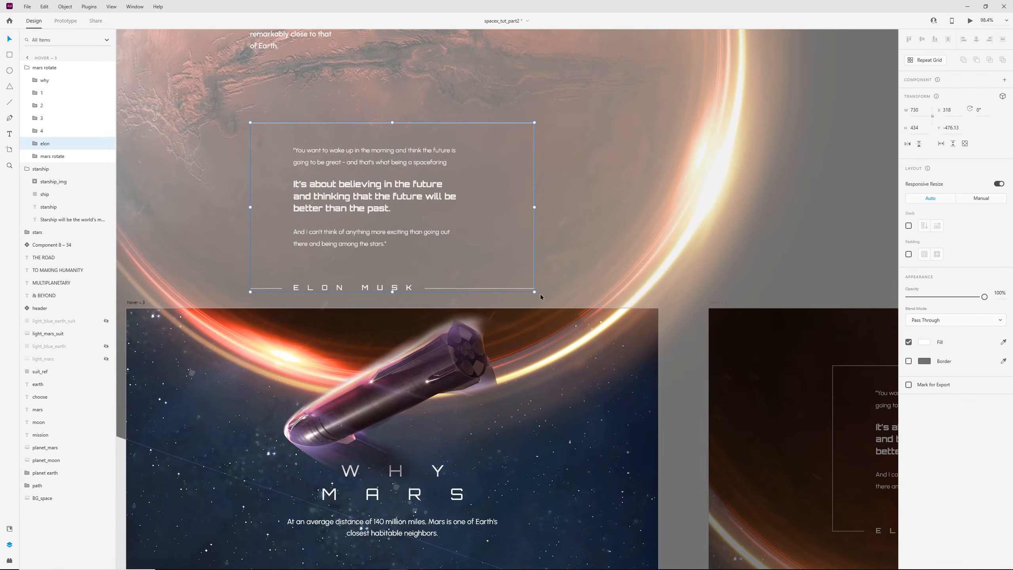
pyautogui.scroll(-2, 541, 295)
pyautogui.moveTo(538, 295); pyautogui.dragTo(509, 171)
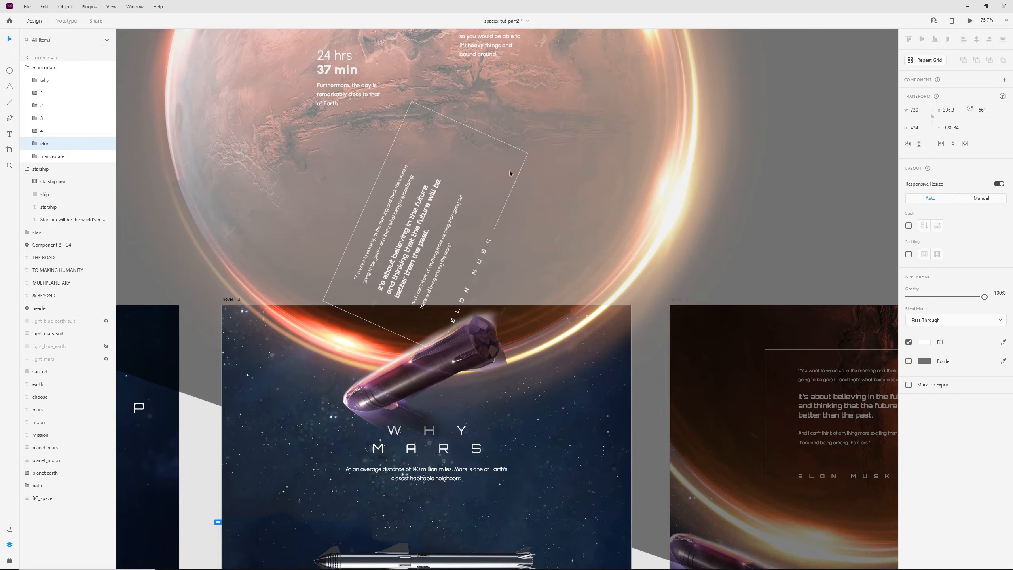
pyautogui.moveTo(414, 258); pyautogui.dragTo(397, 156)
pyautogui.scroll(-4, 396, 157)
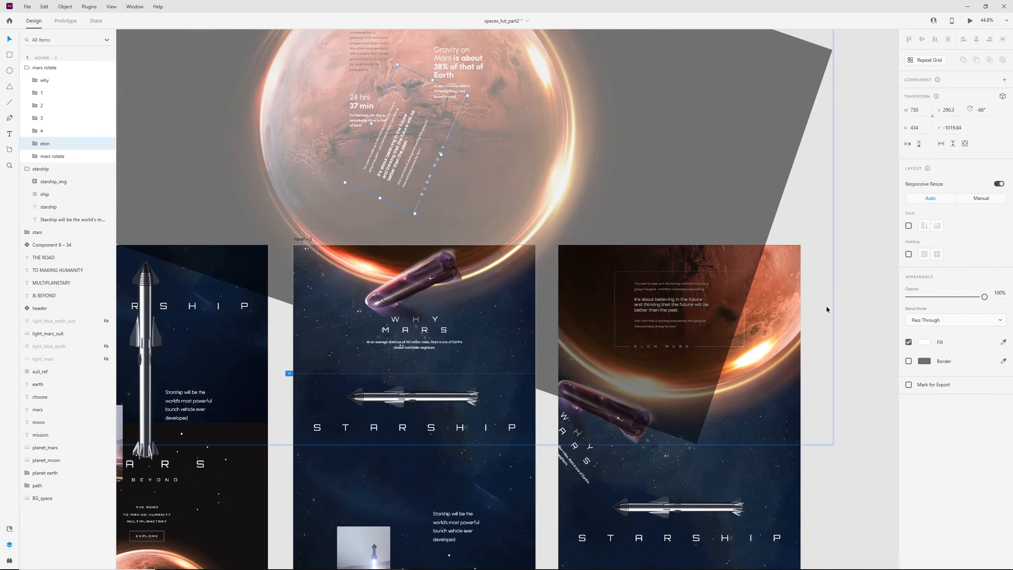
pyautogui.click(824, 306)
# - Preview hover – 3, trigger its transition to the Elon Musk quote, and close the preview
pyautogui.click(305, 239)
pyautogui.hotkey('ctrl', 'Return')
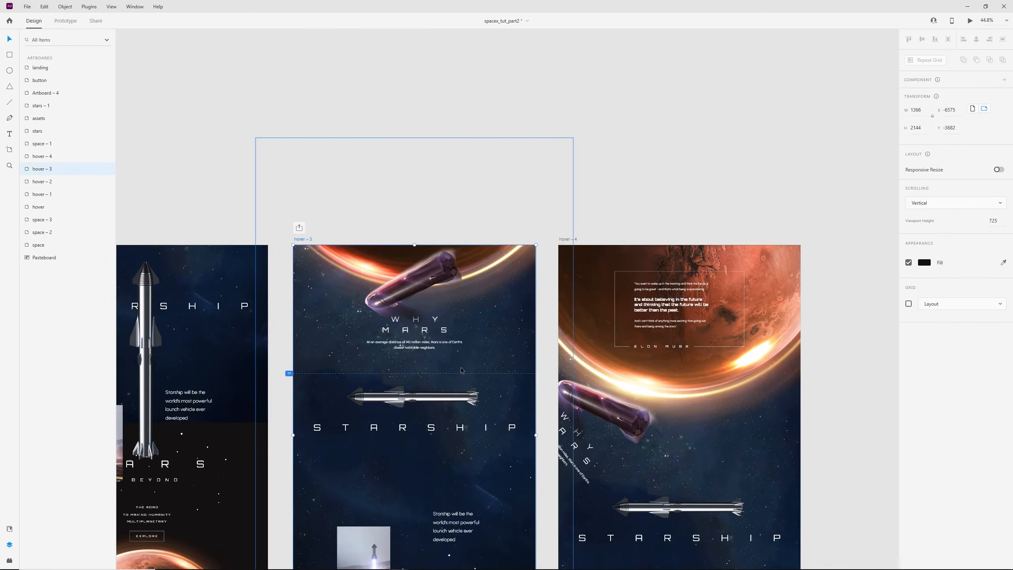
pyautogui.click(657, 293)
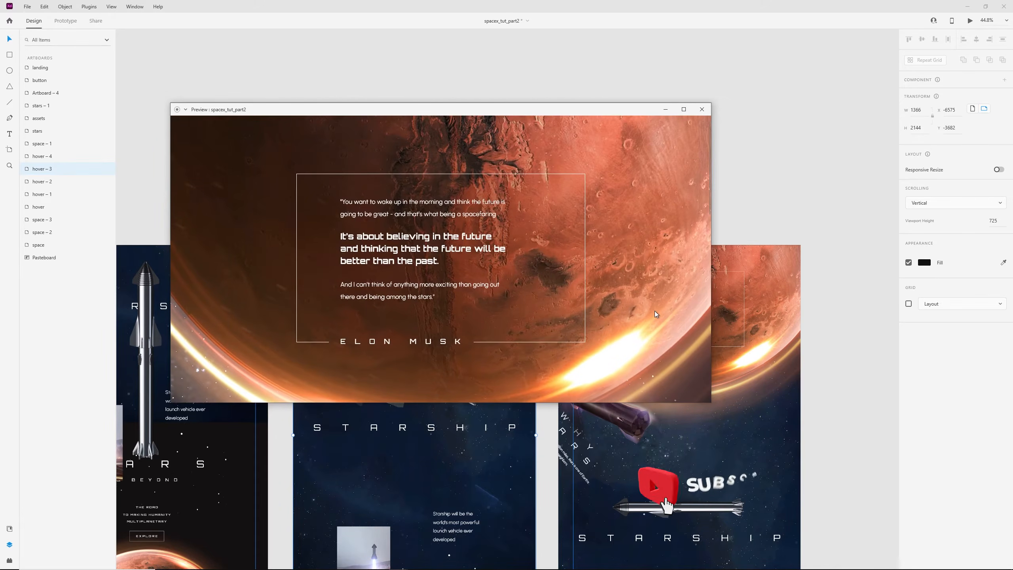
pyautogui.click(701, 113)
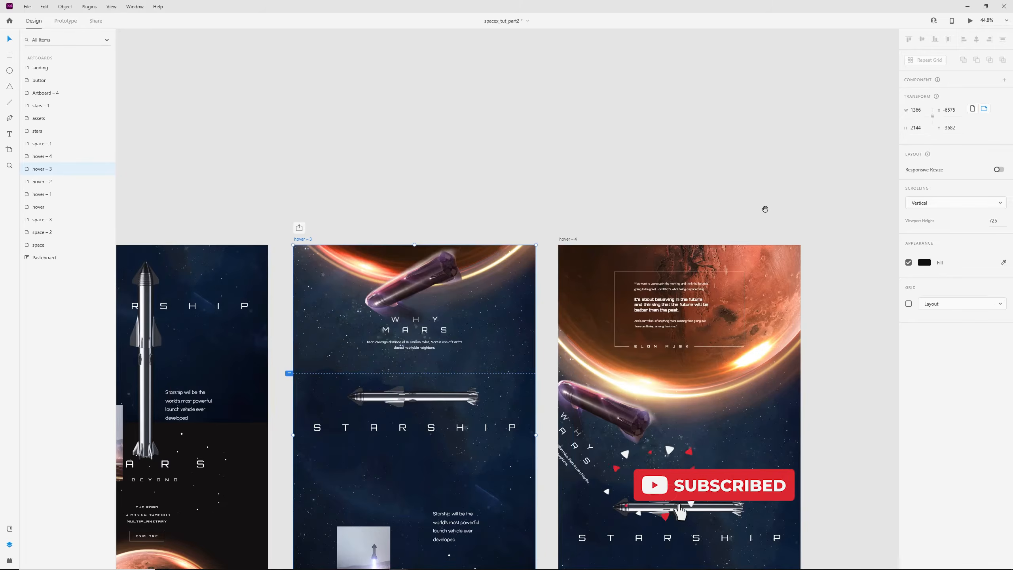
# - Duplicate the hover – 4 artboard to create hover – 5 beside it
pyautogui.moveTo(810, 274); pyautogui.dragTo(621, 183)
pyautogui.click(620, 184)
pyautogui.scroll(2, 563, 254)
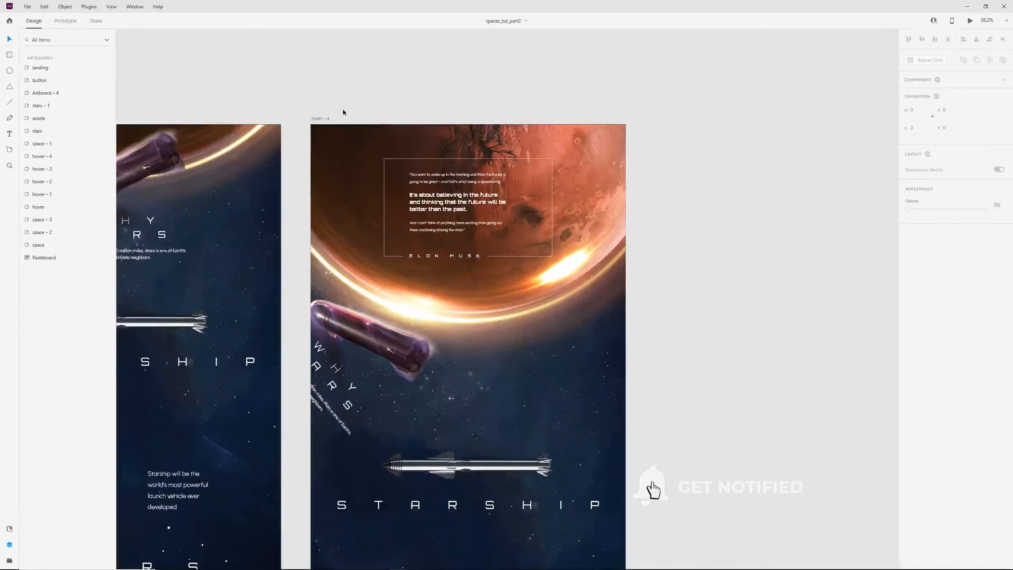
pyautogui.click(318, 116)
pyautogui.hotkey('ctrl', 'd')
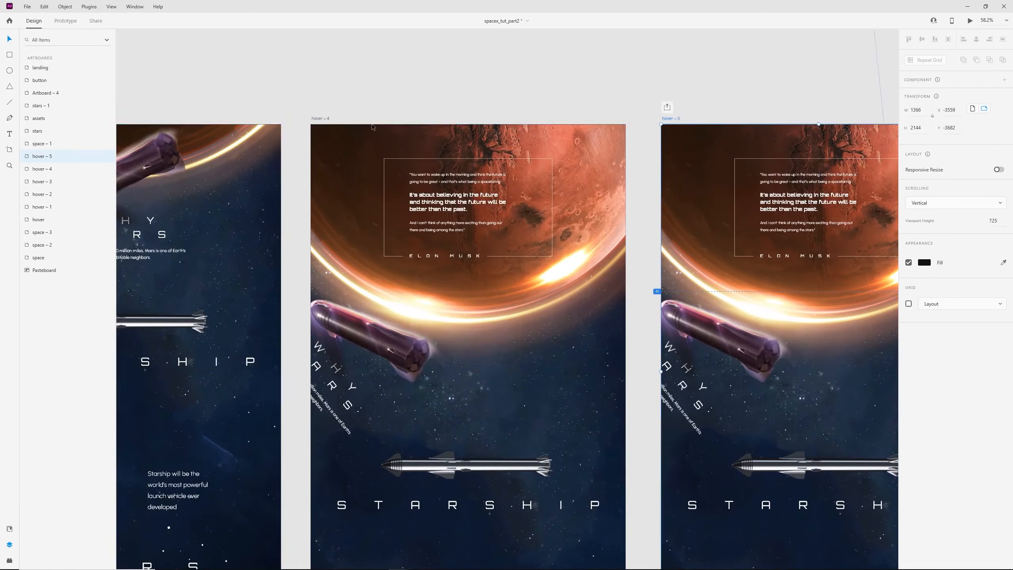
# - Link hover – 4 to hover – 5 with a Tap-triggered Auto-Animate interaction using Ease In-Out
pyautogui.click(321, 121)
pyautogui.hotkey('ctrl', 'Tab')
pyautogui.moveTo(625, 365); pyautogui.dragTo(721, 370)
pyautogui.moveTo(772, 266); pyautogui.dragTo(423, 226)
pyautogui.scroll(-2, 435, 225)
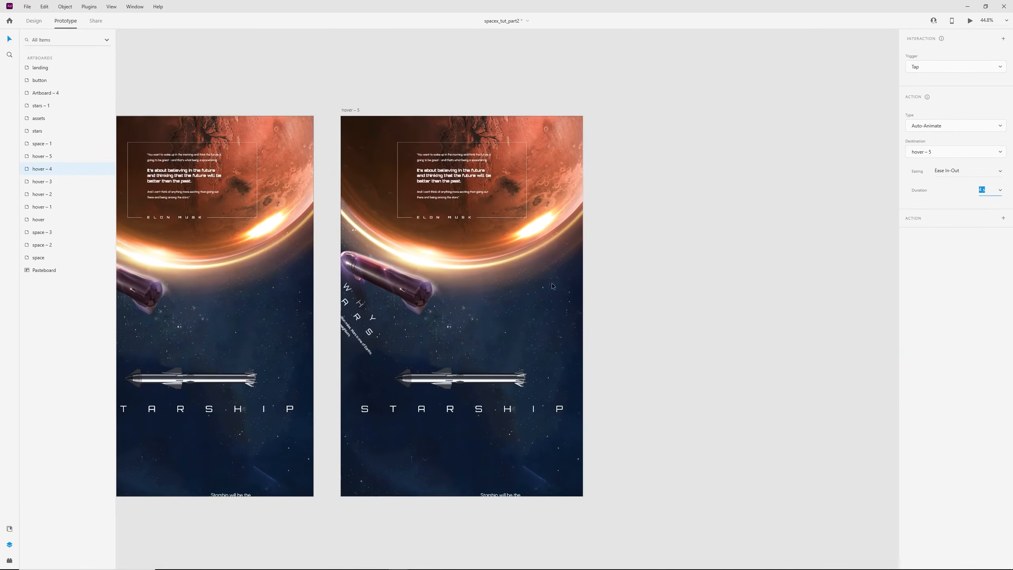
# - Shift hover – 5's planet, starship and background layers down together, placing the mars rotate group at Y -1979.13
pyautogui.click(657, 434)
pyautogui.hotkey('ctrl', 'Tab')
pyautogui.moveTo(639, 541); pyautogui.dragTo(358, 101)
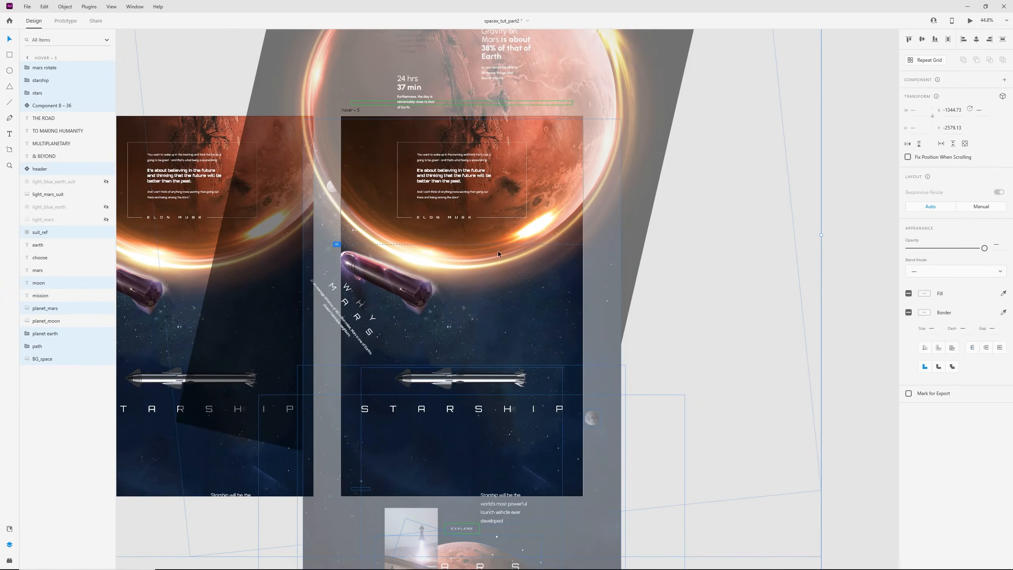
pyautogui.moveTo(655, 502); pyautogui.dragTo(364, 200)
pyautogui.moveTo(497, 163); pyautogui.dragTo(493, 268)
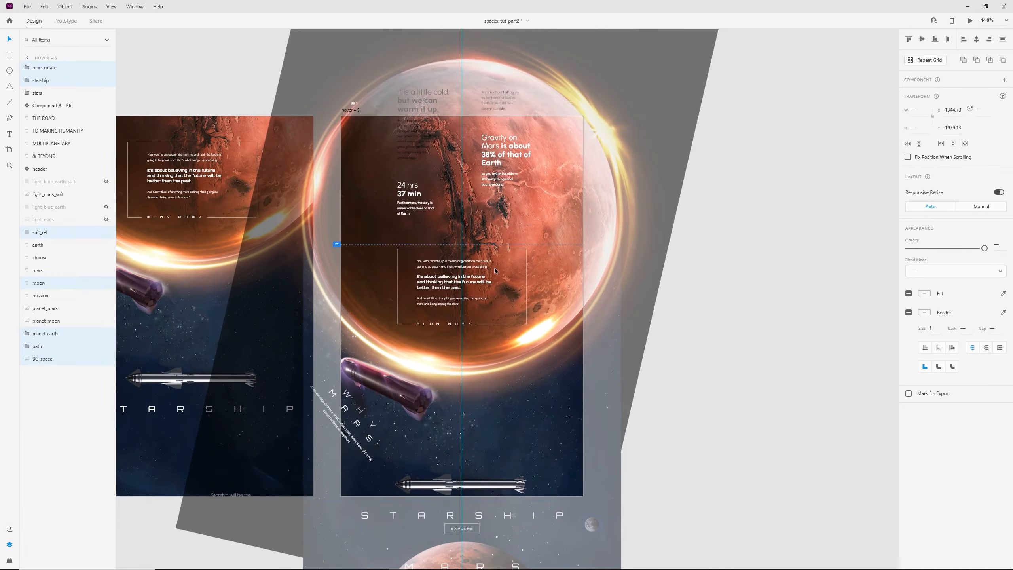
pyautogui.click(773, 299)
# - Rotate hover – 5's elon quote group to 53° and move it to the planet's lower-left edge at about X -103, Y 756
pyautogui.click(417, 283)
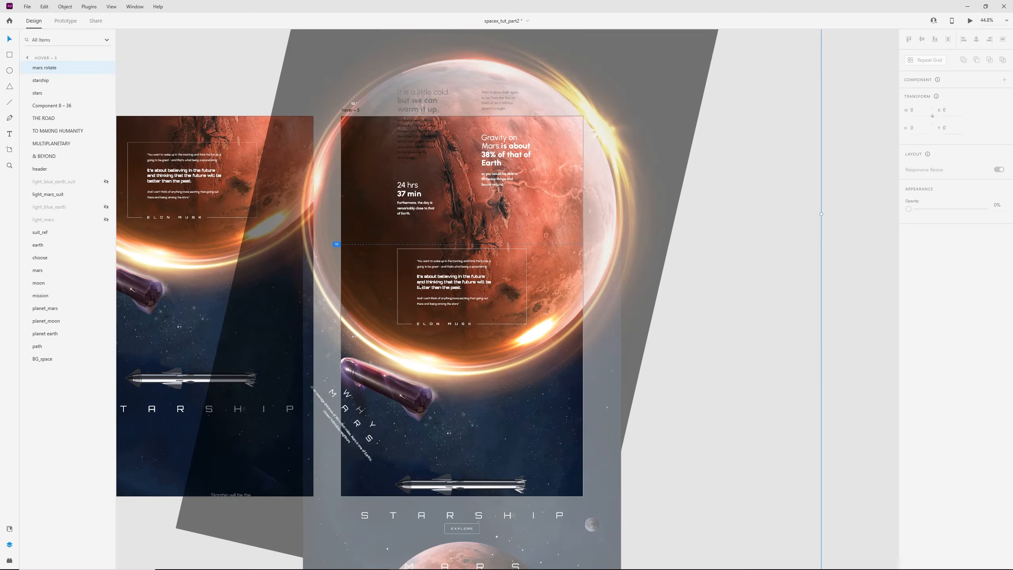
pyautogui.scroll(3, 415, 284)
pyautogui.doubleClick(478, 290)
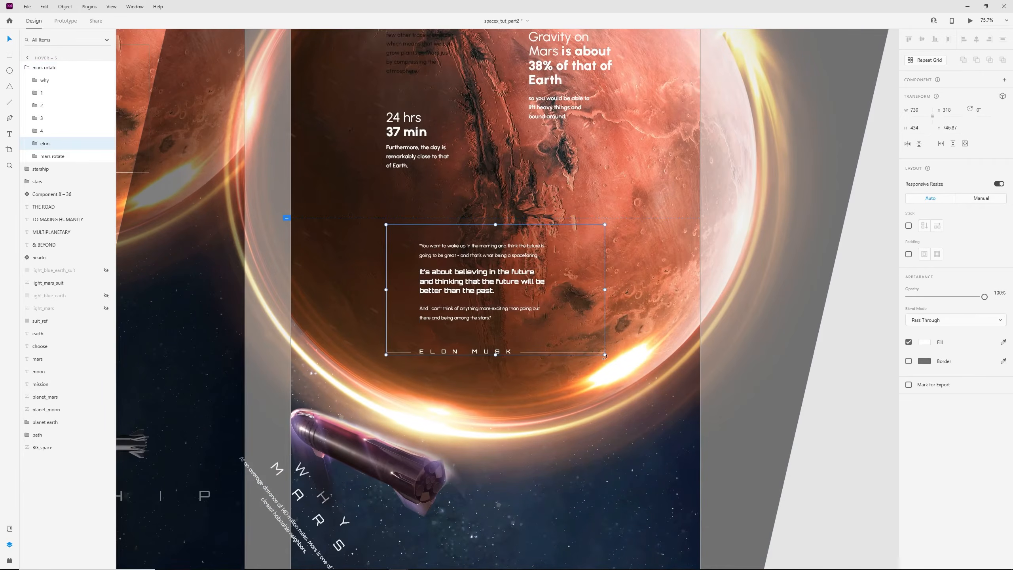
pyautogui.moveTo(605, 357); pyautogui.dragTo(508, 419)
pyautogui.moveTo(499, 280); pyautogui.dragTo(383, 340)
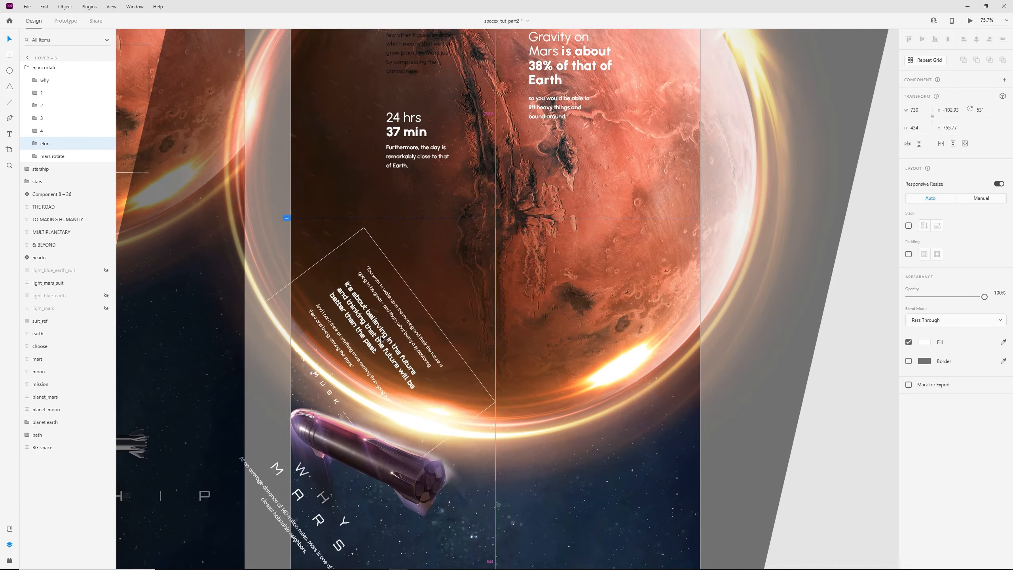
# - Nudge hover – 5's group 2, the text about Mars's distance from the Sun, up to about Y -301
pyautogui.moveTo(410, 226); pyautogui.dragTo(423, 327)
pyautogui.click(423, 157)
pyautogui.moveTo(424, 157); pyautogui.dragTo(372, 228)
pyautogui.moveTo(508, 239); pyautogui.dragTo(500, 197)
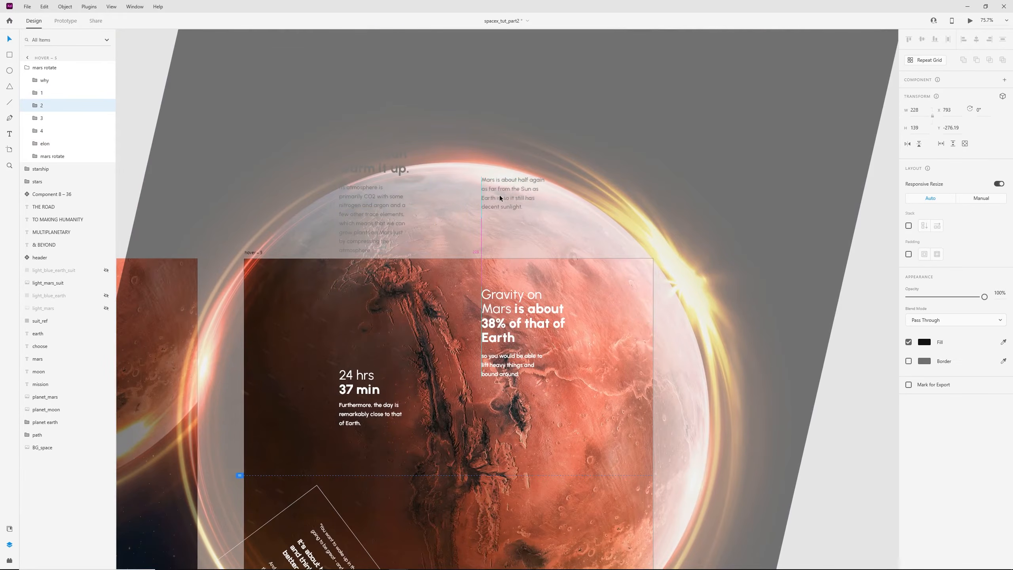
# - Rotate the "24 hrs 37 min" group in hover – 4 to about -75° and place it higher on the planet
pyautogui.scroll(-1, 535, 274)
pyautogui.moveTo(252, 314); pyautogui.dragTo(464, 273)
pyautogui.scroll(-1, 463, 274)
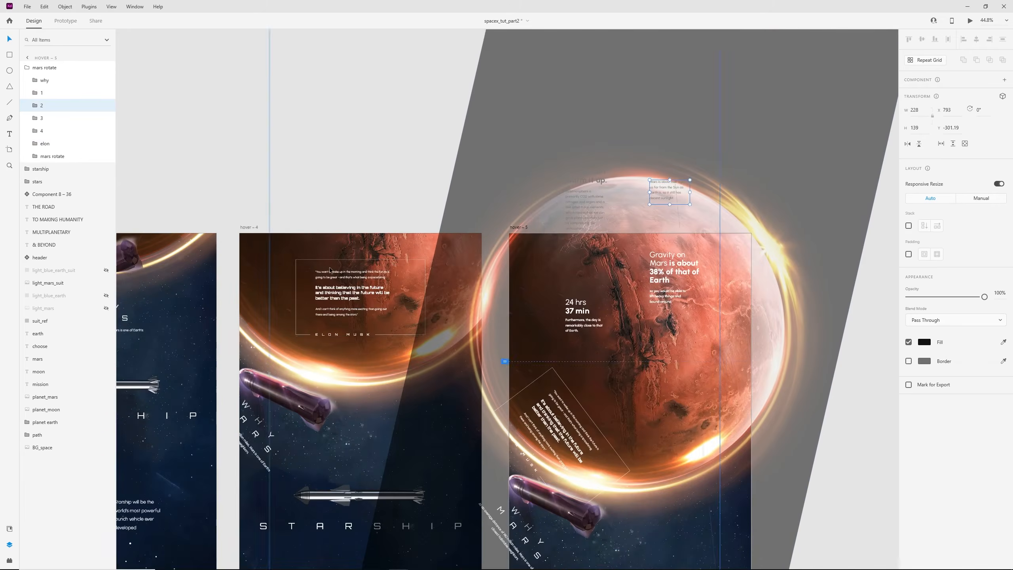
pyautogui.click(297, 253)
pyautogui.scroll(1, 286, 166)
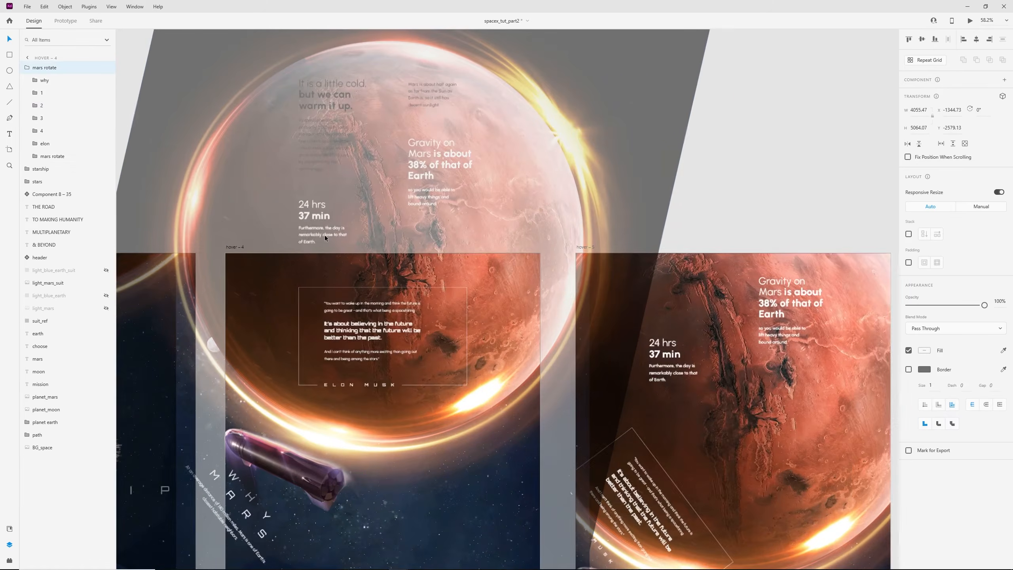
pyautogui.doubleClick(309, 220)
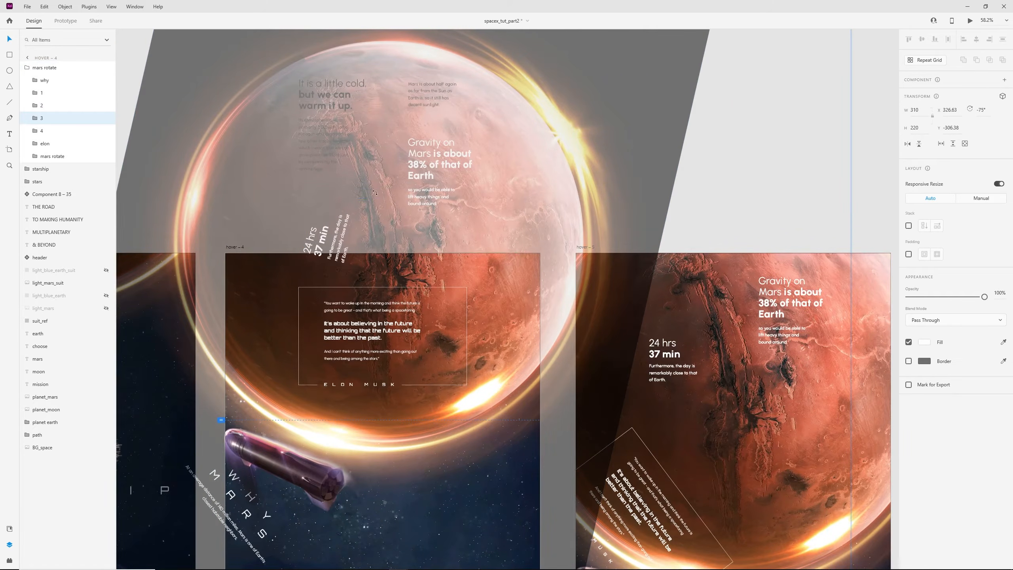
# - Rotate hover – 4's Gravity group to -65° at about X 641, Y -765, and adjust the "24 hrs 37 min" group to -71°
pyautogui.click(431, 164)
pyautogui.moveTo(480, 208); pyautogui.dragTo(493, 160)
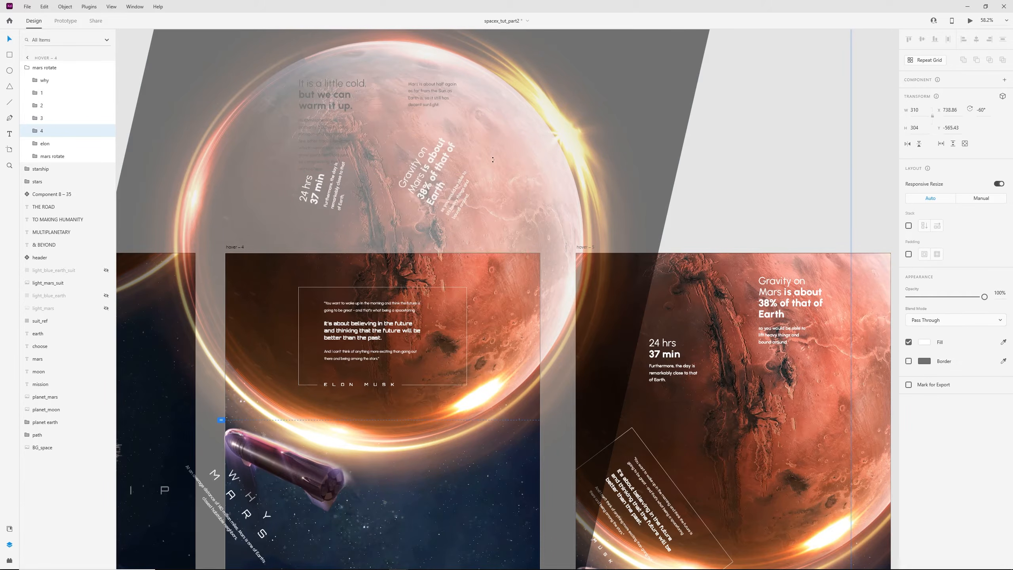
pyautogui.moveTo(459, 199); pyautogui.dragTo(435, 152)
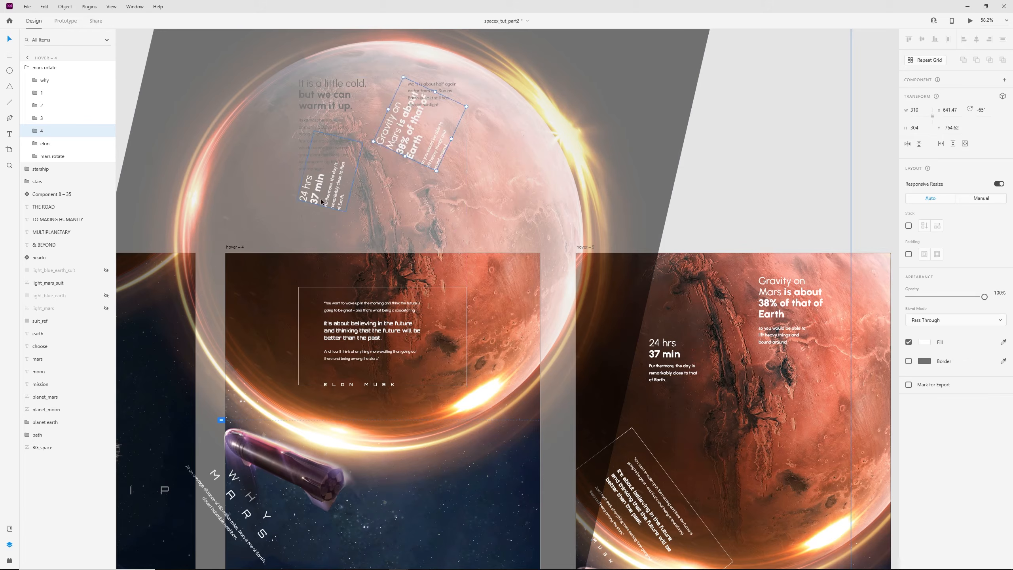
pyautogui.click(340, 198)
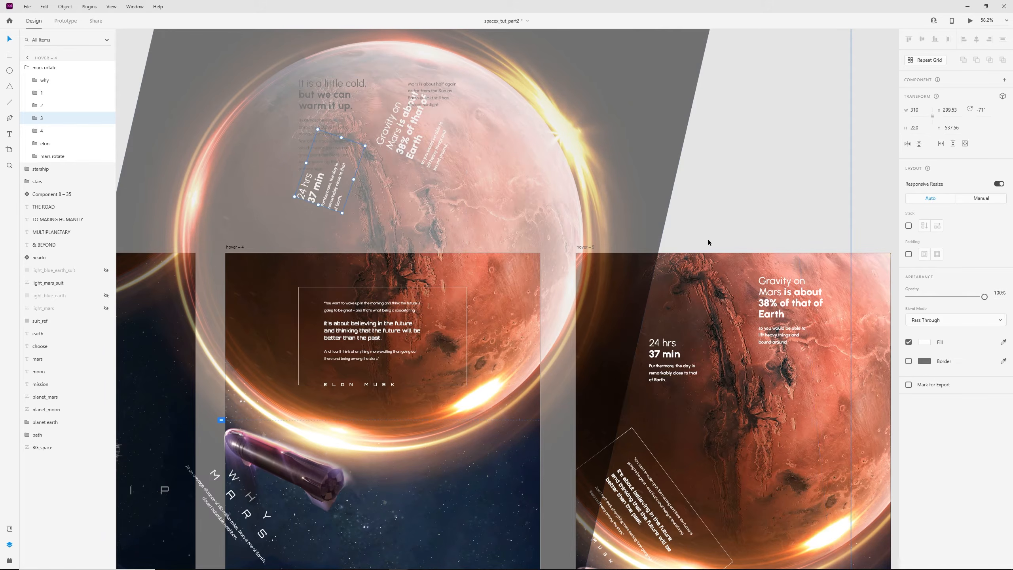
pyautogui.click(732, 212)
# - Preview hover – 4, trigger its transition to the 24 hrs and Gravity texts, and close the preview
pyautogui.scroll(-2, 731, 212)
pyautogui.click(338, 224)
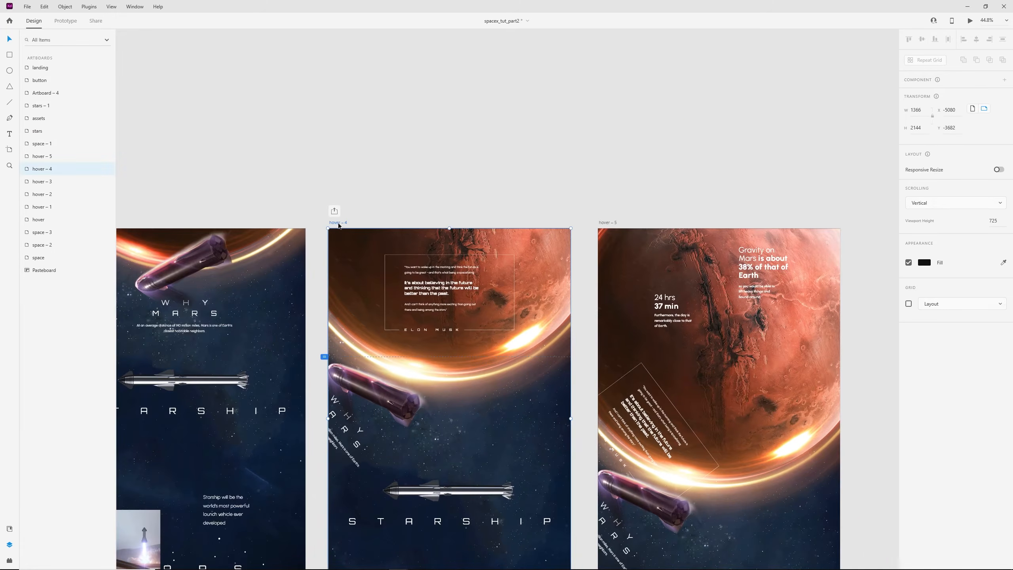
pyautogui.hotkey('ctrl', 'Return')
pyautogui.click(620, 301)
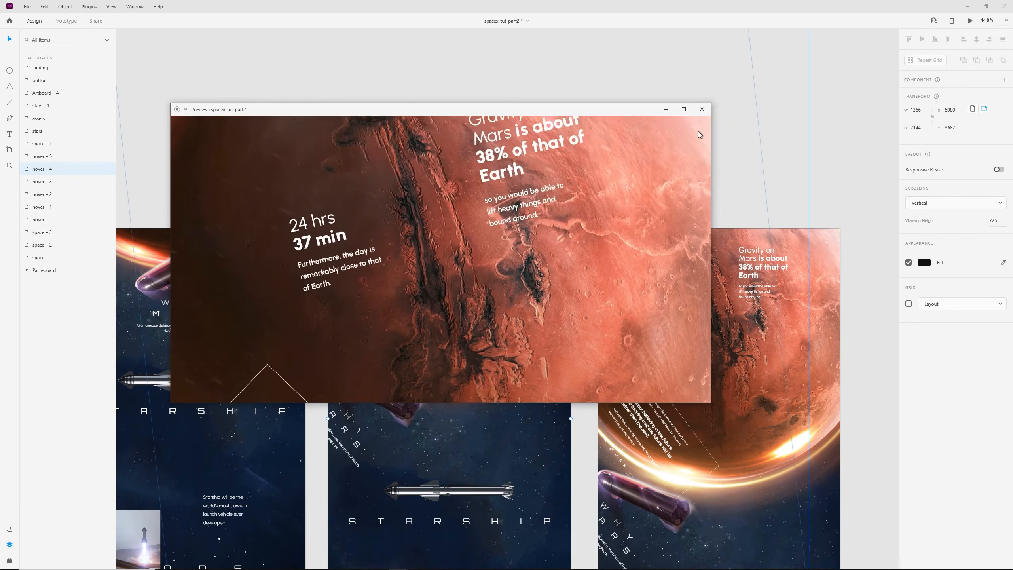
pyautogui.click(702, 109)
pyautogui.click(701, 140)
pyautogui.moveTo(656, 184); pyautogui.dragTo(468, 154)
pyautogui.click(572, 359)
pyautogui.scroll(-1, 640, 360)
pyautogui.scroll(-1, 641, 364)
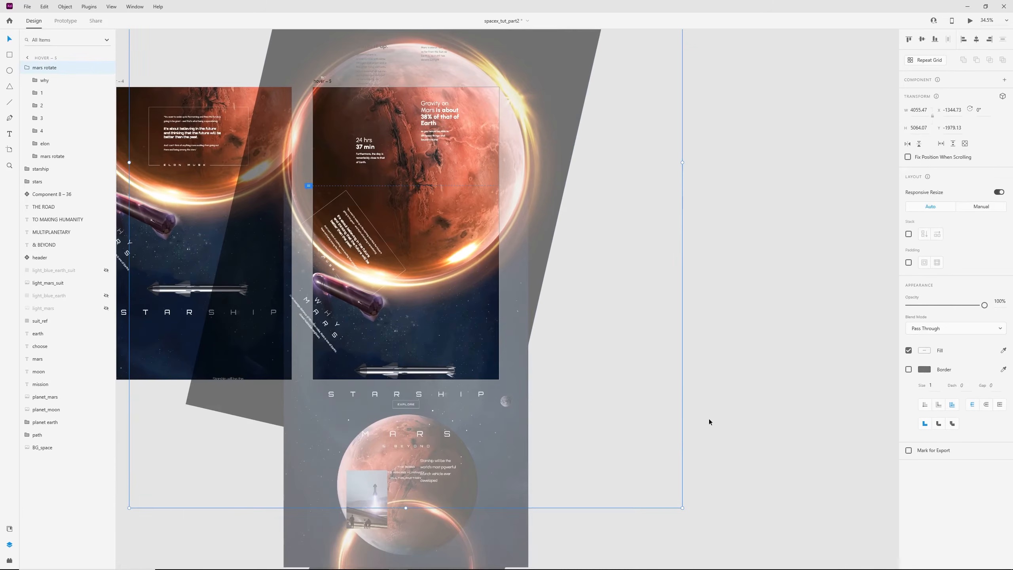
pyautogui.moveTo(685, 511); pyautogui.dragTo(554, 543)
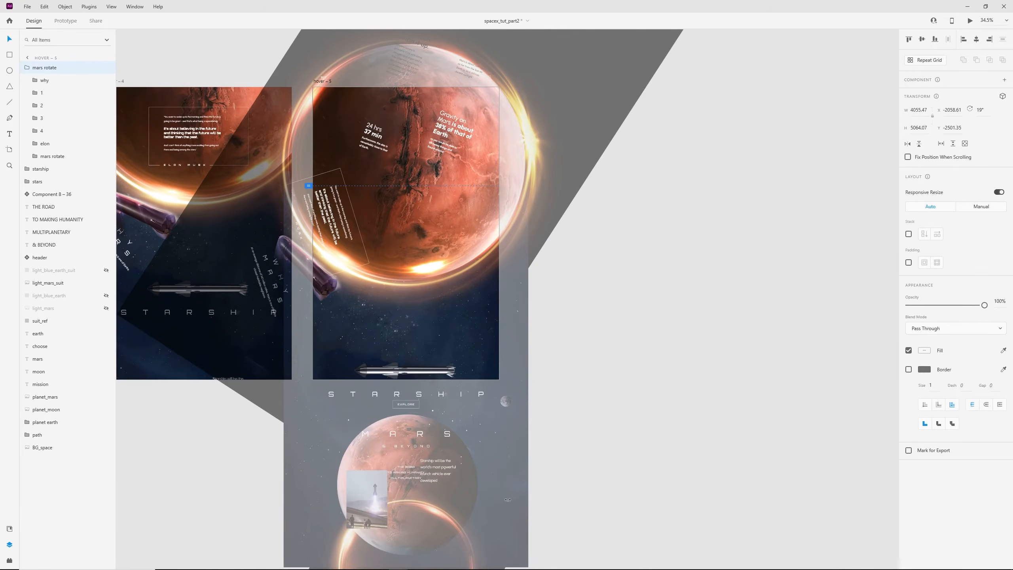
pyautogui.hotkey('ctrl', 'z')
# - Rotate only the inner mars rotate planet group in hover – 5 to about 146°, keeping the text groups upright
pyautogui.doubleClick(482, 235)
pyautogui.moveTo(686, 459); pyautogui.dragTo(318, 363)
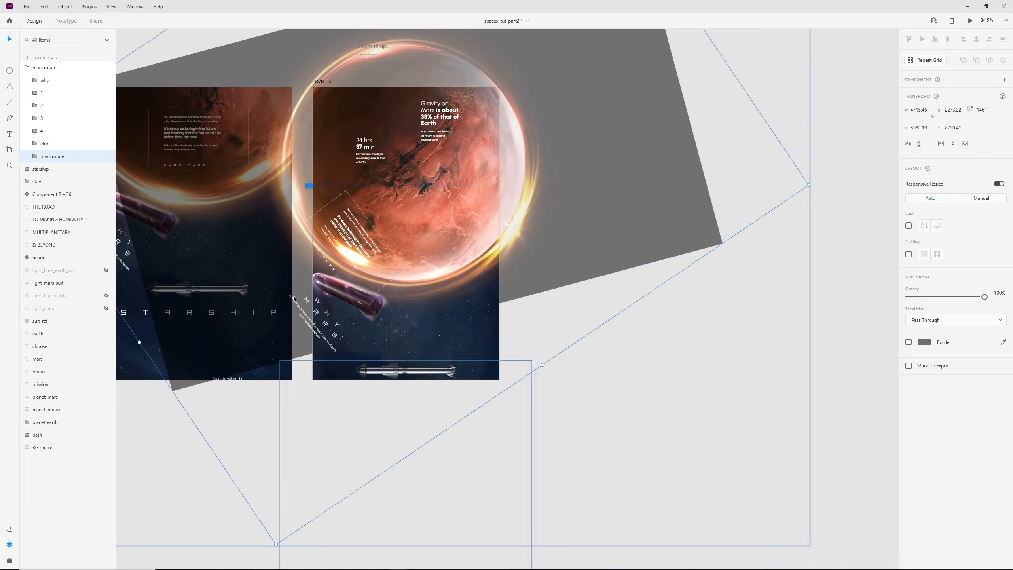
pyautogui.moveTo(812, 187); pyautogui.dragTo(815, 207)
pyautogui.click(839, 267)
# - Preview hover – 4 again to check the planet's rotation during the transition, and close the preview
pyautogui.moveTo(160, 111); pyautogui.dragTo(360, 198)
pyautogui.click(315, 168)
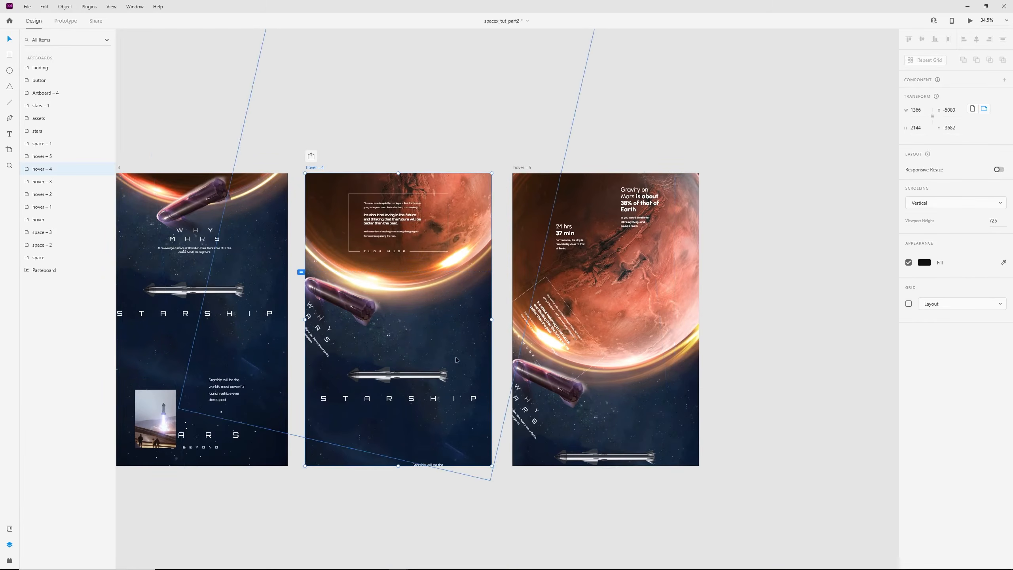
pyautogui.hotkey('ctrl', 'Return')
pyautogui.click(657, 332)
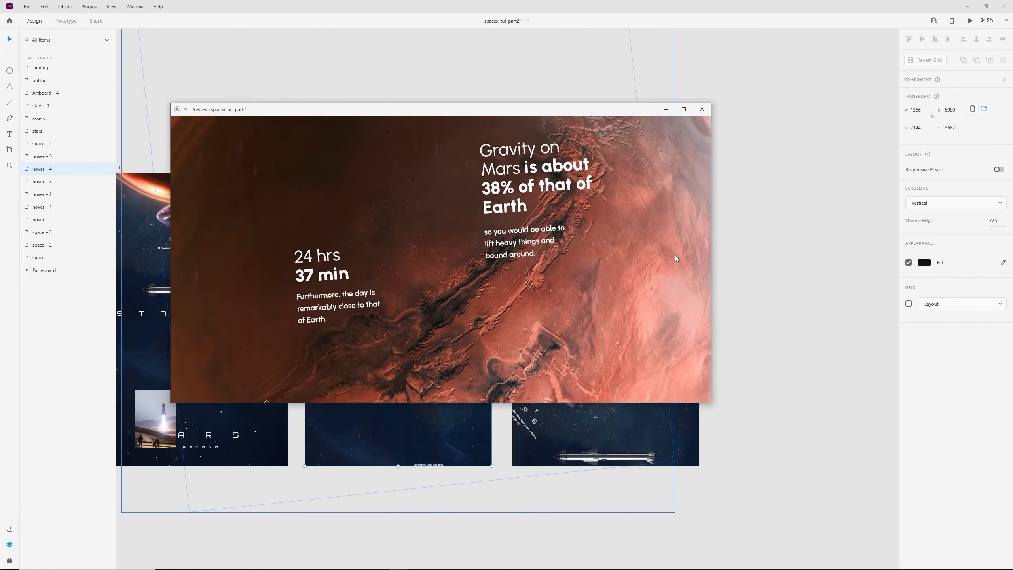
pyautogui.click(702, 110)
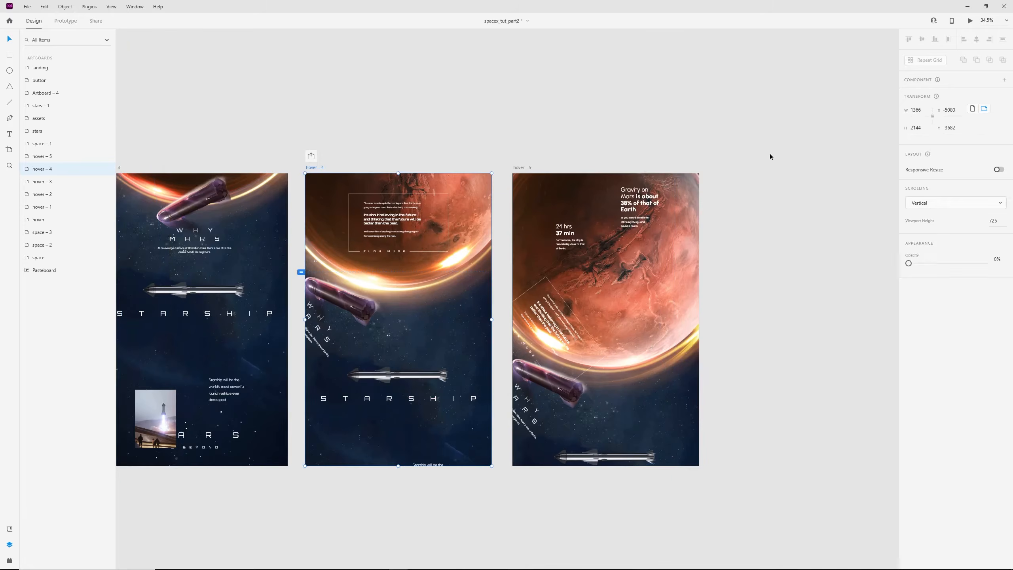
# - Duplicate the hover – 5 artboard to create hover – 6 beside it, and start a Tap interaction from hover – 5
pyautogui.scroll(5, 602, 182)
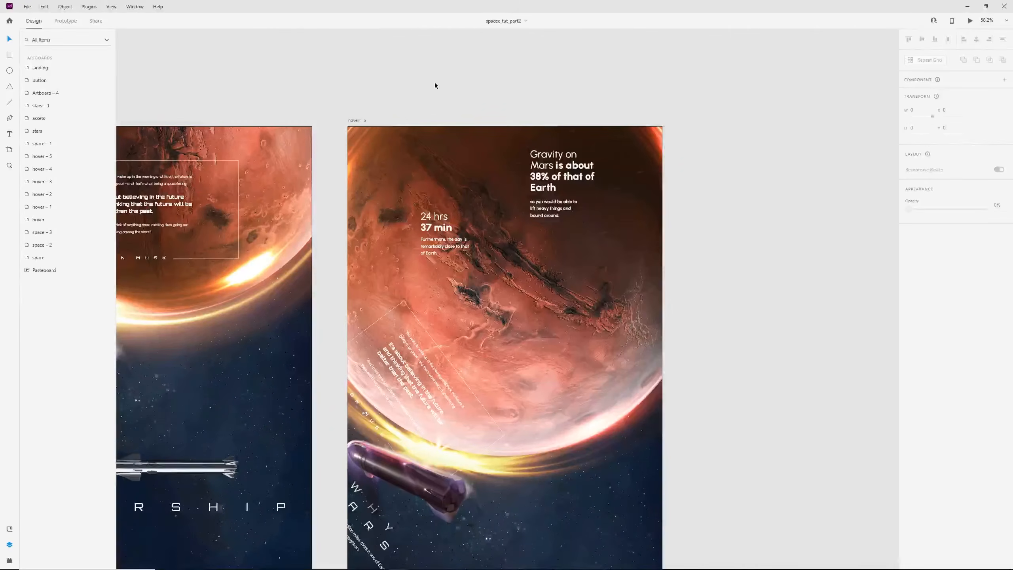
pyautogui.moveTo(356, 117); pyautogui.dragTo(720, 113)
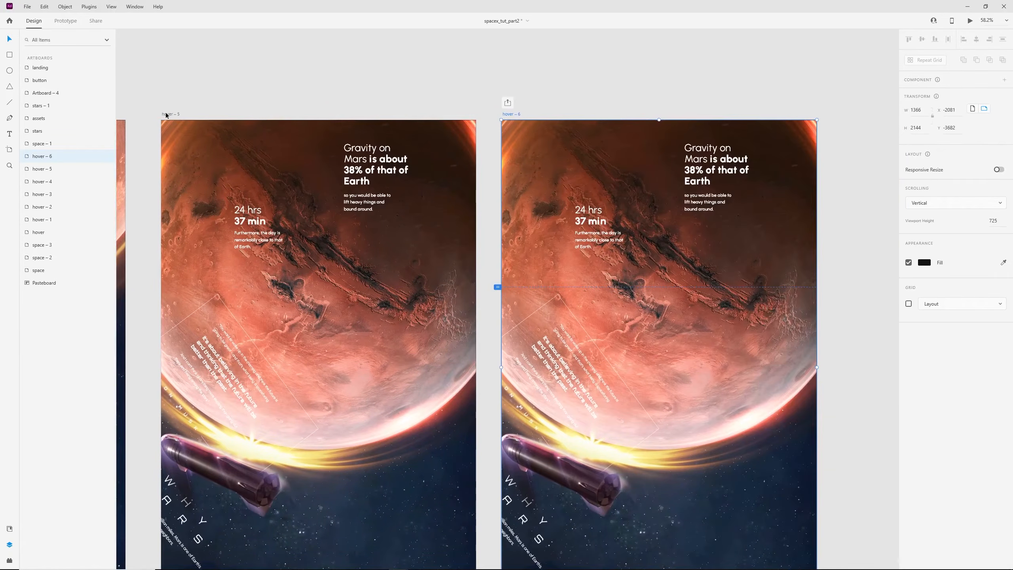
pyautogui.click(165, 114)
pyautogui.hotkey('ctrl', 'Tab')
pyautogui.click(476, 360)
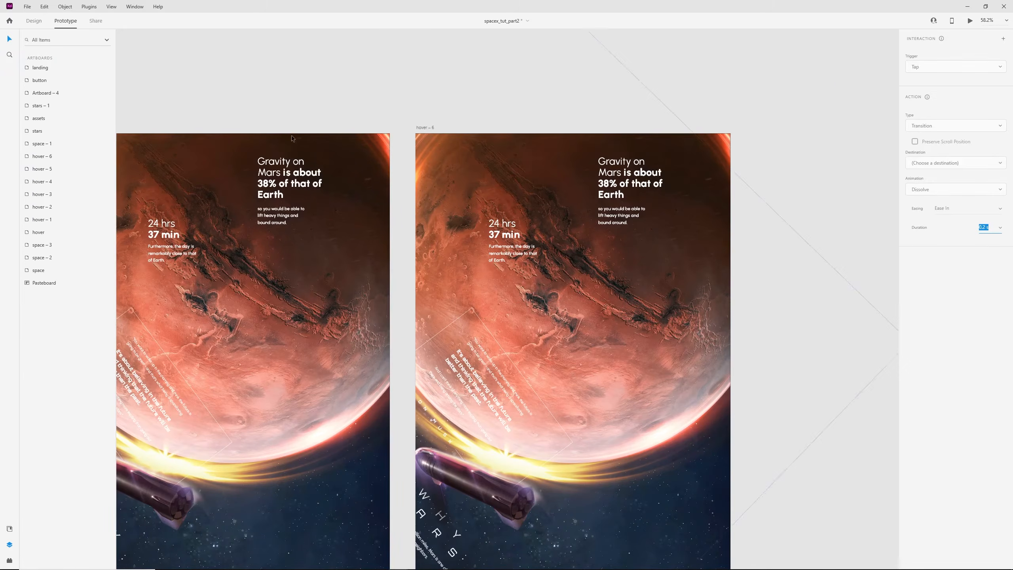
# - Shift hover – 6's planet, text groups and starship layers down together by about 418 px
pyautogui.hotkey('ctrl', 'Tab')
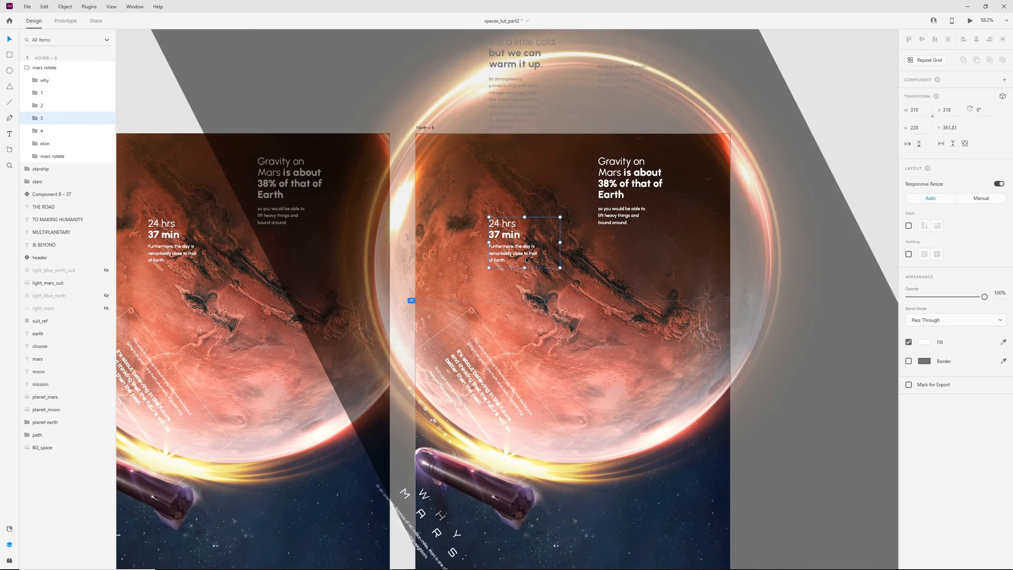
pyautogui.scroll(-3, 526, 259)
pyautogui.moveTo(607, 322); pyautogui.dragTo(582, 290)
pyautogui.click(726, 513)
pyautogui.moveTo(633, 496); pyautogui.dragTo(490, 193)
pyautogui.moveTo(561, 190); pyautogui.dragTo(649, 266)
# - Rotate hover – 6's "24 hrs 37 min" group clockwise and its Gravity group to 45°
pyautogui.scroll(5, 505, 280)
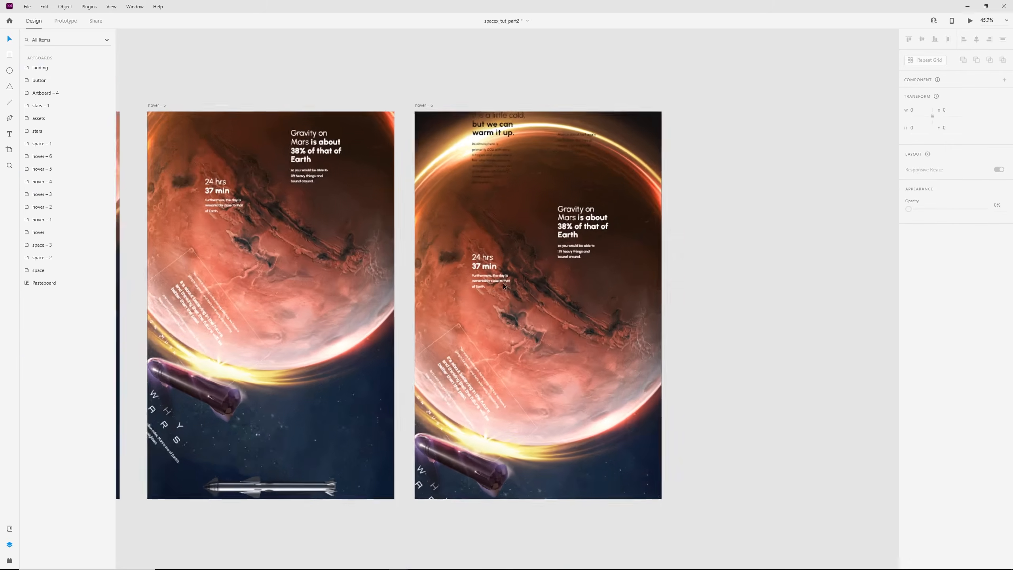
pyautogui.click(479, 280)
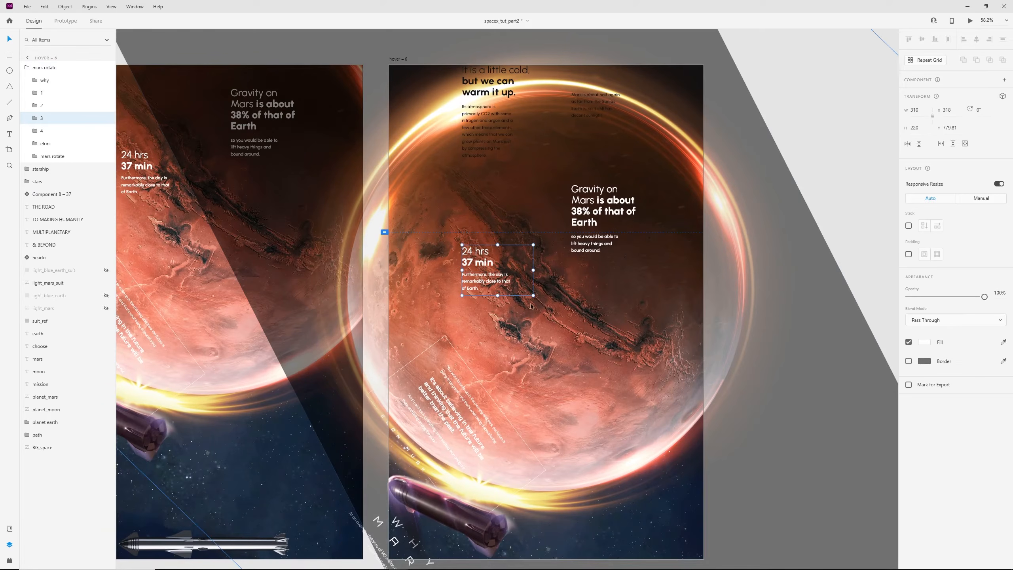
pyautogui.click(613, 202)
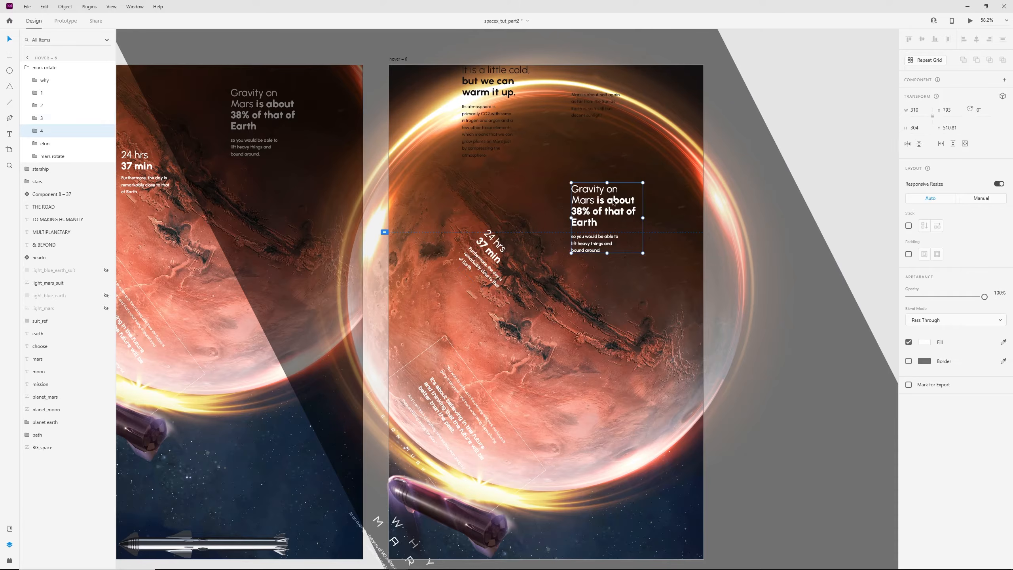
pyautogui.moveTo(644, 254); pyautogui.dragTo(602, 280)
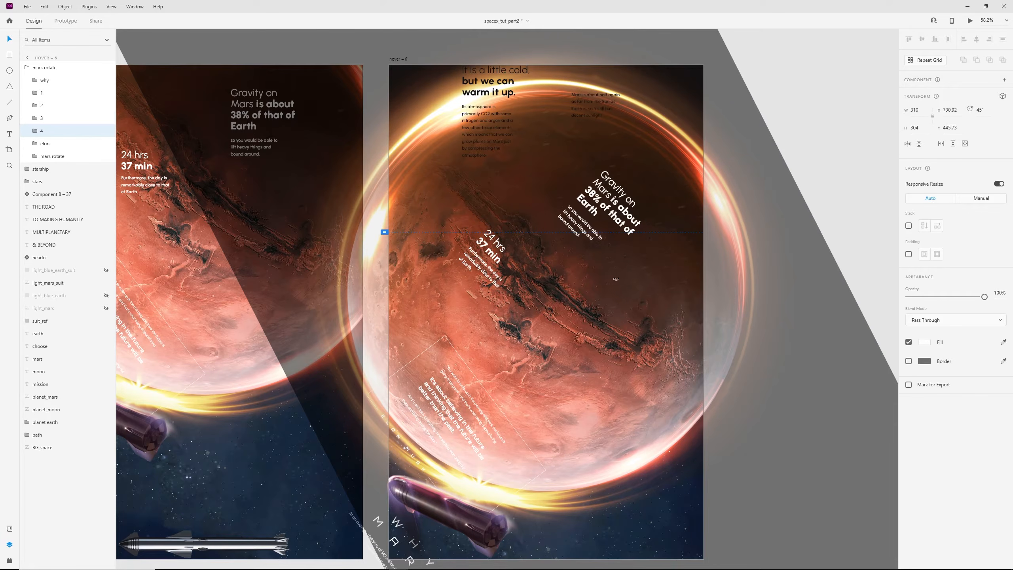
# - Move hover – 6's tilted "24 hrs 37 min" and Gravity groups further down the planet
pyautogui.keyDown('shift'); pyautogui.click(477, 274); pyautogui.keyUp('shift')
pyautogui.moveTo(477, 274); pyautogui.dragTo(478, 363)
pyautogui.moveTo(594, 223); pyautogui.dragTo(578, 307)
pyautogui.click(794, 152)
# - Rotate hover – 5's group 1, "It is a little cold, but we can warm it up", to -45° and reposition its heading
pyautogui.scroll(-3, 658, 212)
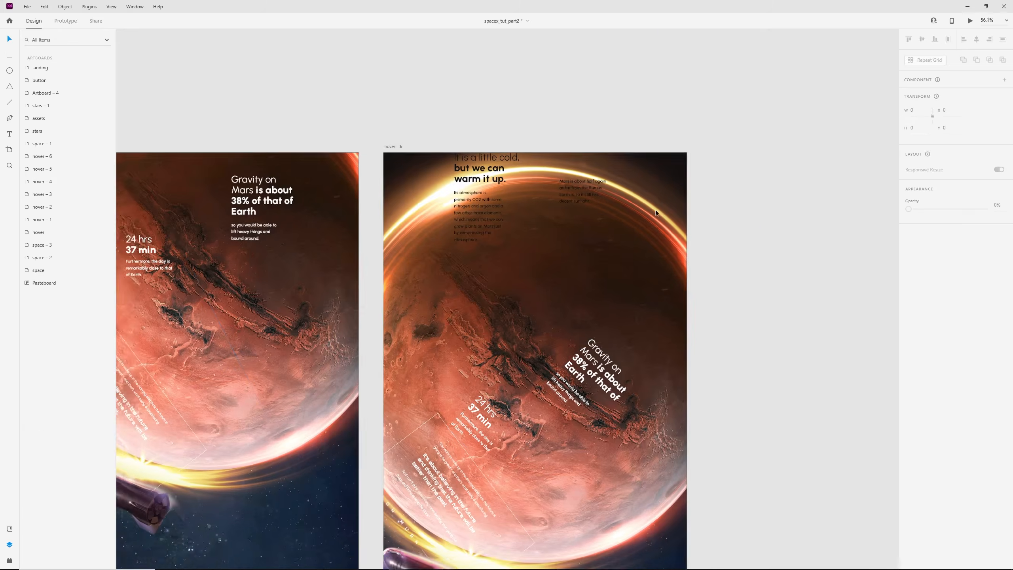
pyautogui.moveTo(658, 213); pyautogui.dragTo(642, 192)
pyautogui.click(404, 187)
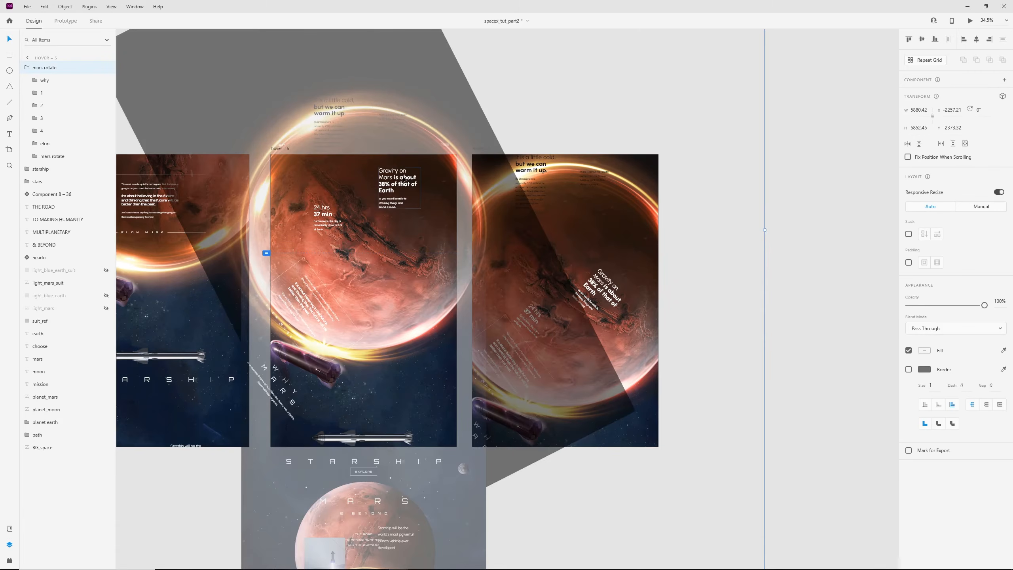
pyautogui.scroll(5, 385, 168)
pyautogui.doubleClick(387, 159)
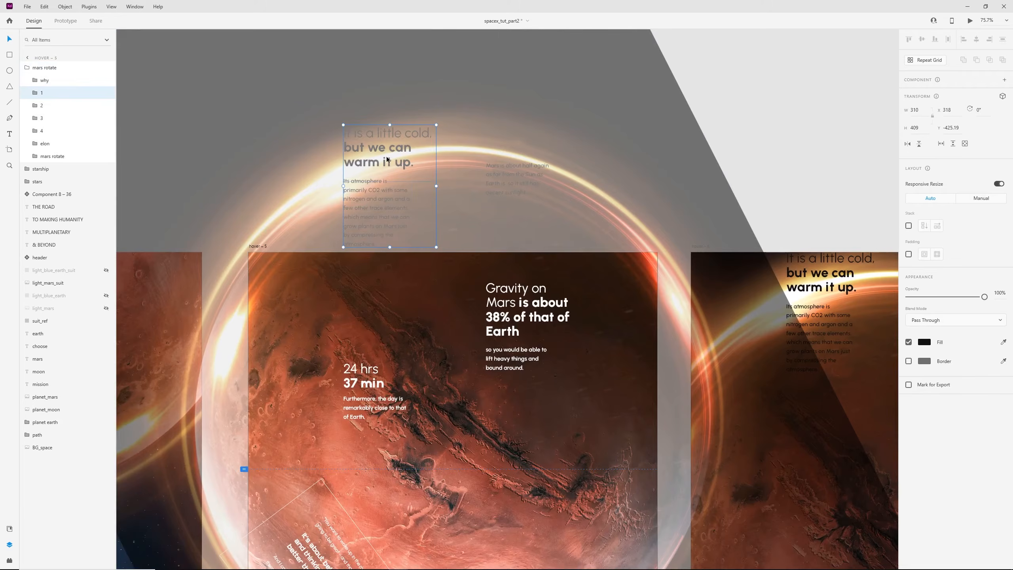
pyautogui.moveTo(438, 248); pyautogui.dragTo(455, 197)
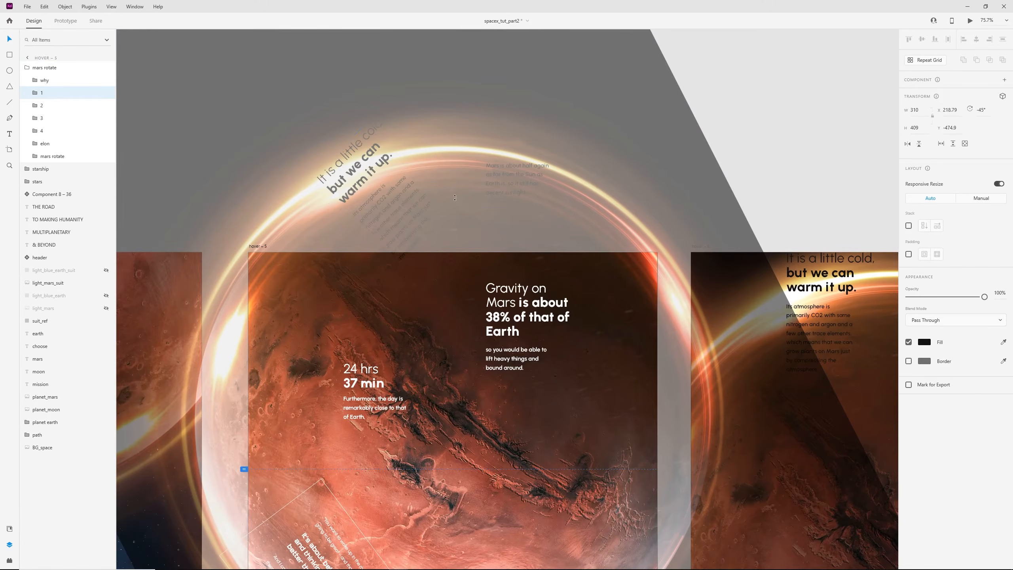
pyautogui.doubleClick(372, 169)
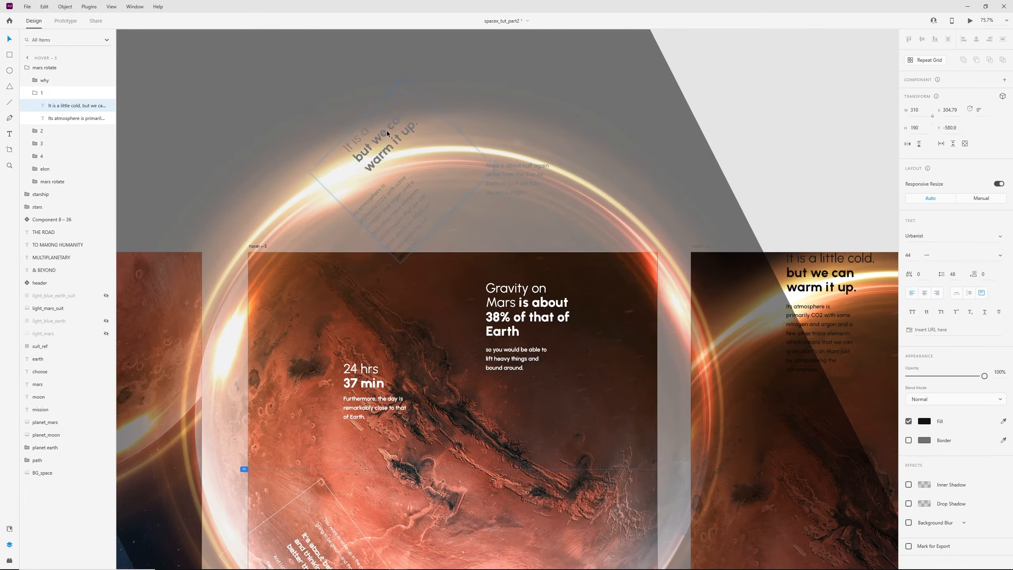
# - Rotate hover – 5's group 2 to -45° and raise it, and move group 1 up to about X 204, Y -639
pyautogui.click(511, 175)
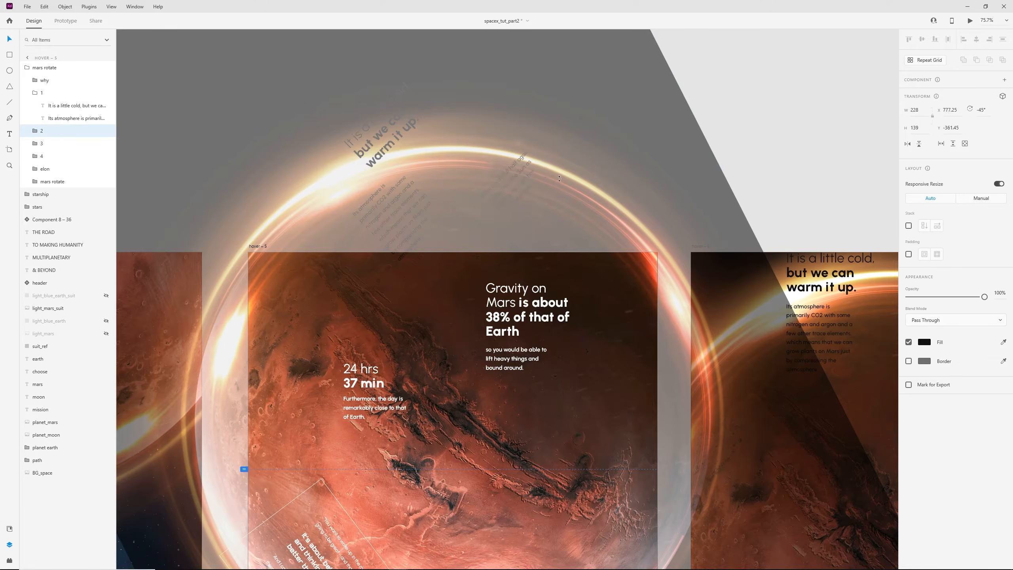
pyautogui.moveTo(508, 139); pyautogui.dragTo(508, 117)
pyautogui.click(395, 223)
pyautogui.scroll(-2, 396, 210)
pyautogui.moveTo(638, 253); pyautogui.dragTo(343, 230)
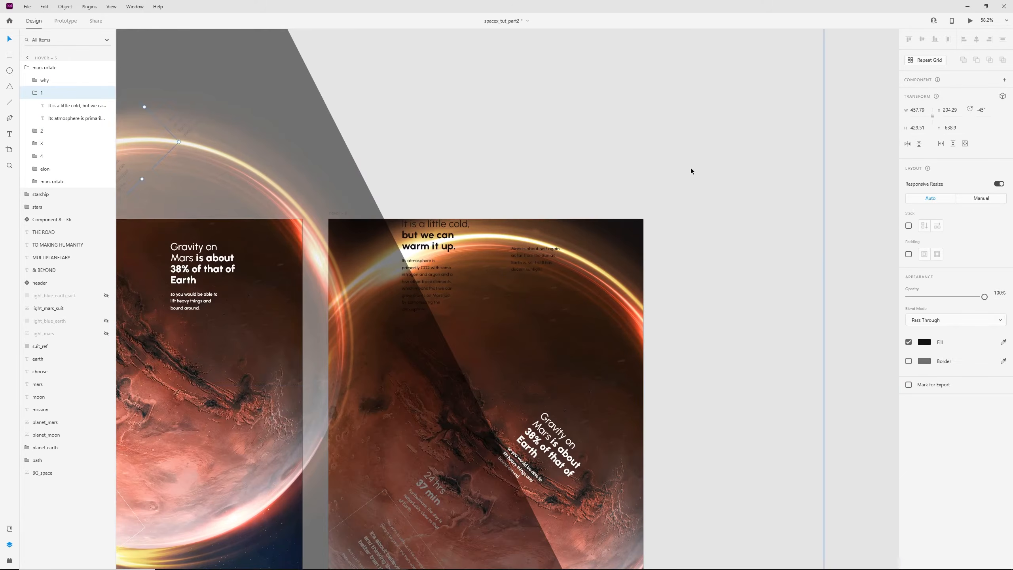
pyautogui.click(691, 170)
# - Select the mars rotate group on the hover – 6 artboard
pyautogui.scroll(-2, 719, 208)
pyautogui.moveTo(697, 350); pyautogui.dragTo(660, 265)
pyautogui.click(607, 381)
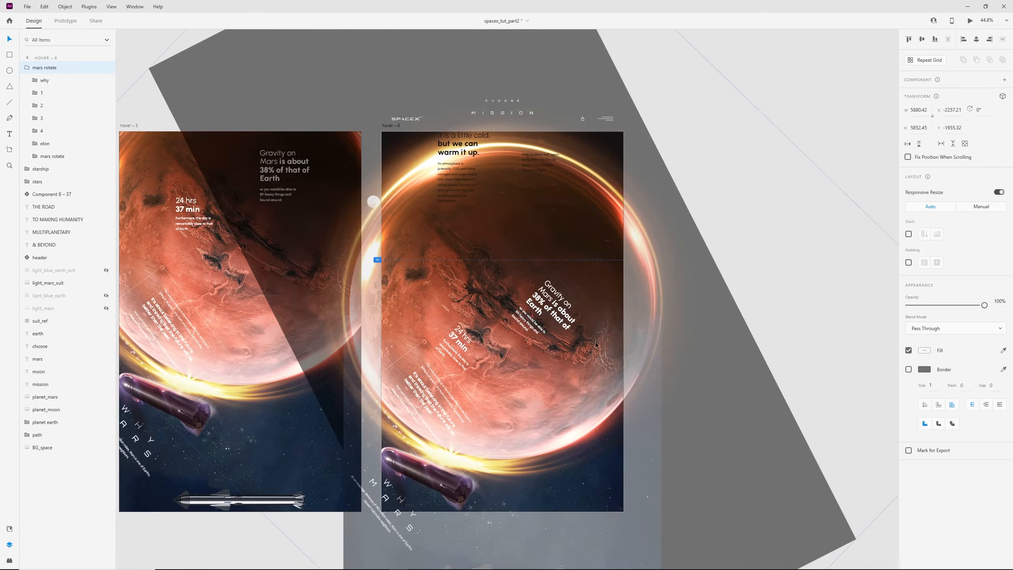
# - Rotate the nested mars rotate group on the hover – 6 artboard to 330°
pyautogui.scroll(-3, 607, 382)
pyautogui.moveTo(785, 508); pyautogui.dragTo(559, 502)
pyautogui.hotkey('ctrl', 'z')
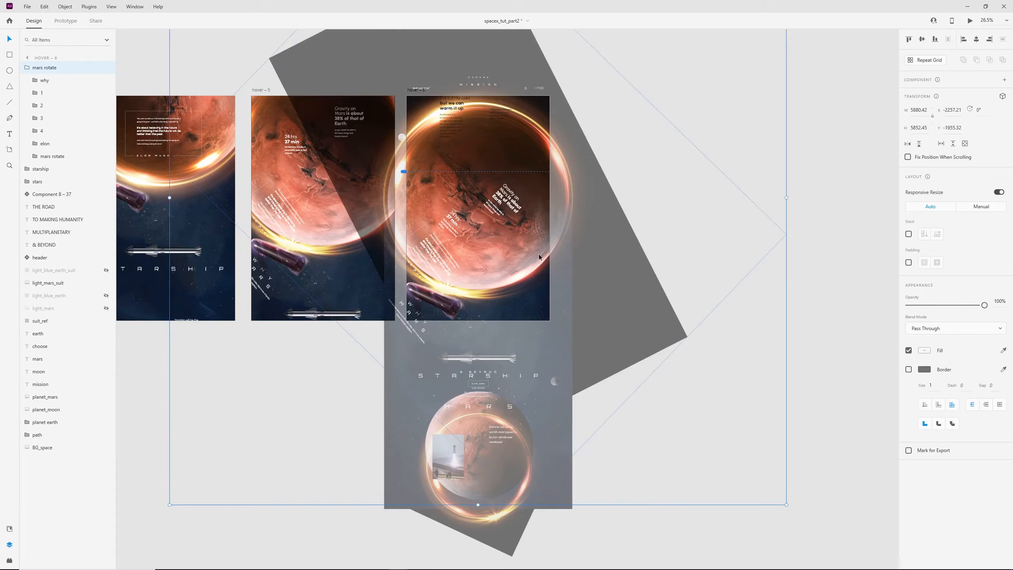
pyautogui.doubleClick(572, 323)
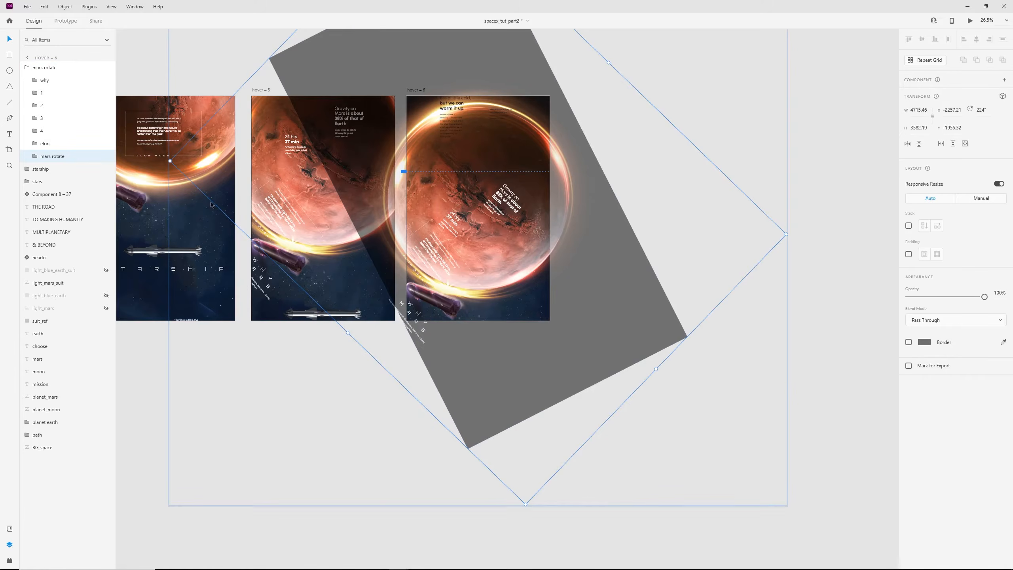
pyautogui.moveTo(787, 234); pyautogui.dragTo(418, 315)
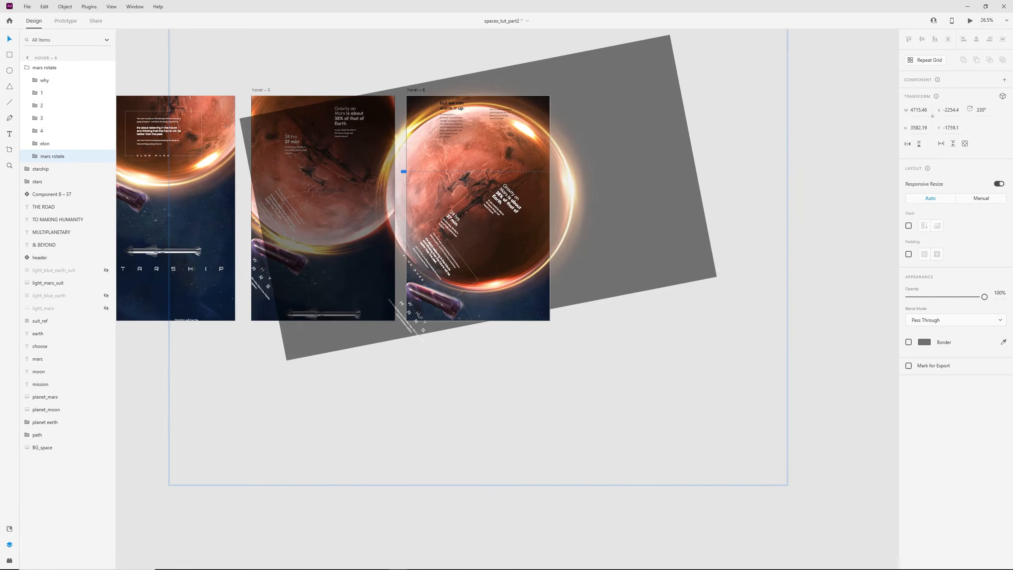
pyautogui.click(789, 255)
pyautogui.scroll(4, 448, 84)
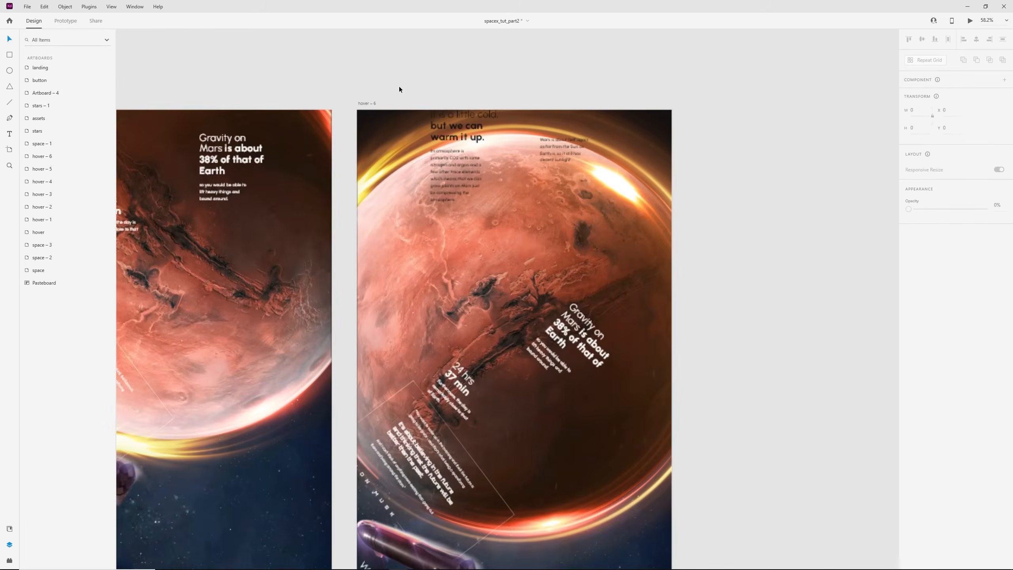
# - Draw a borderless white rectangle across the upper part of hover – 6, behind mars rotate, extended to 898 high from Y -200
pyautogui.moveTo(358, 272); pyautogui.dragTo(671, 112)
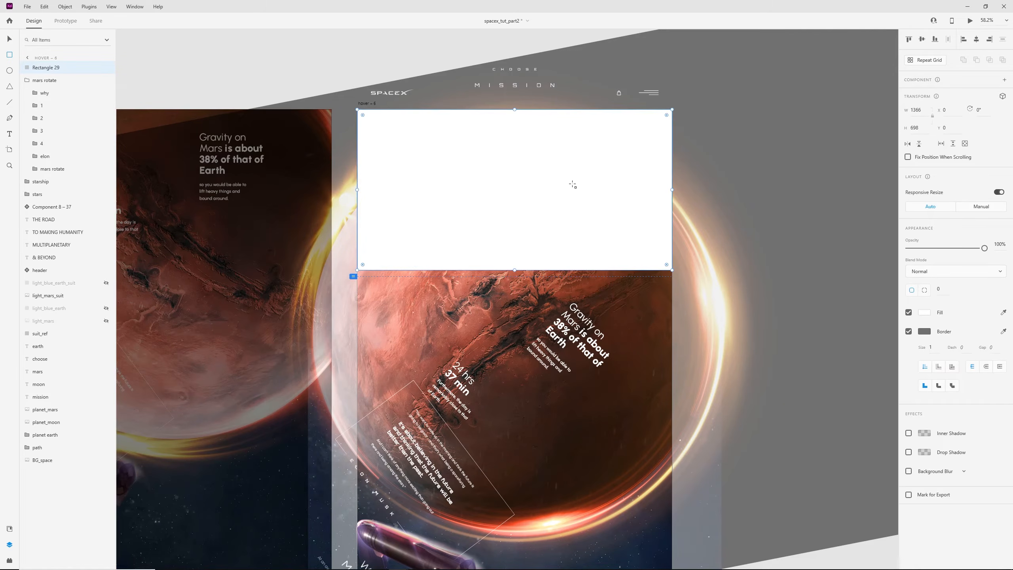
pyautogui.hotkey('ctrl', '[')
pyautogui.click(908, 331)
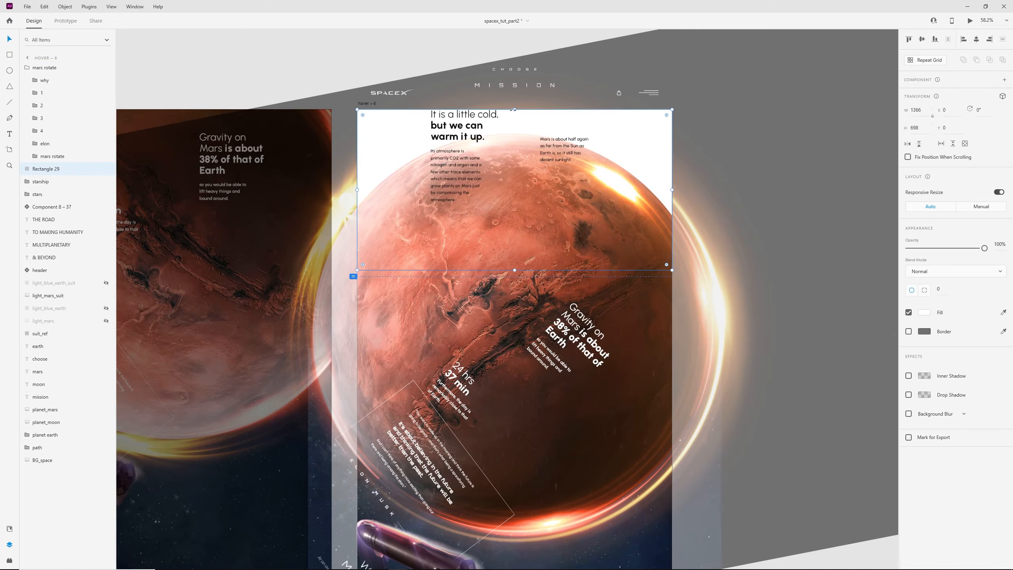
pyautogui.moveTo(515, 110); pyautogui.dragTo(515, 63)
pyautogui.scroll(-1, 493, 105)
pyautogui.moveTo(276, 134); pyautogui.dragTo(467, 169)
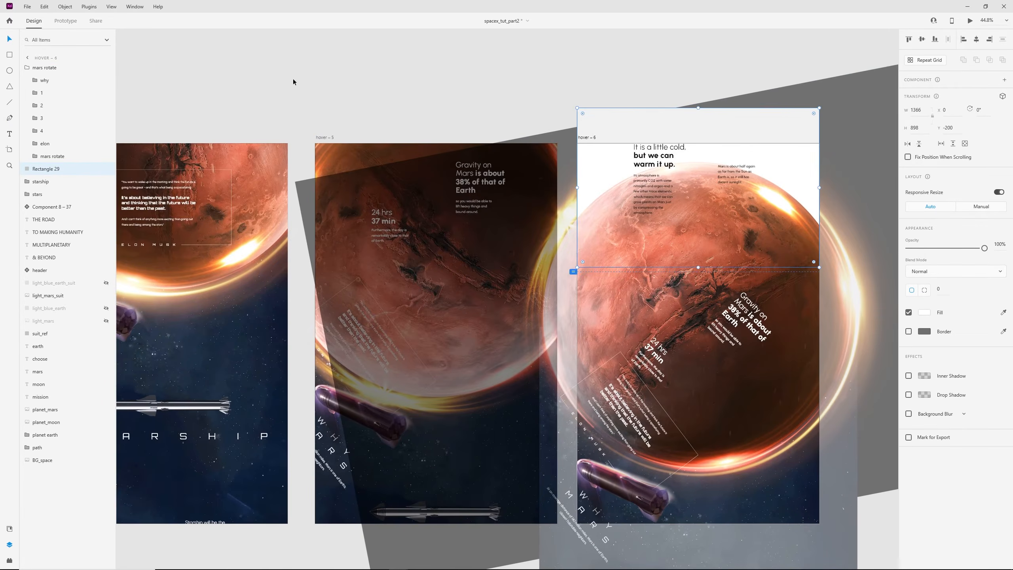
# - Copy the white rectangle to hover – 5, place it behind all other layers and move it up to Y -360
pyautogui.click(294, 80)
pyautogui.click(432, 268)
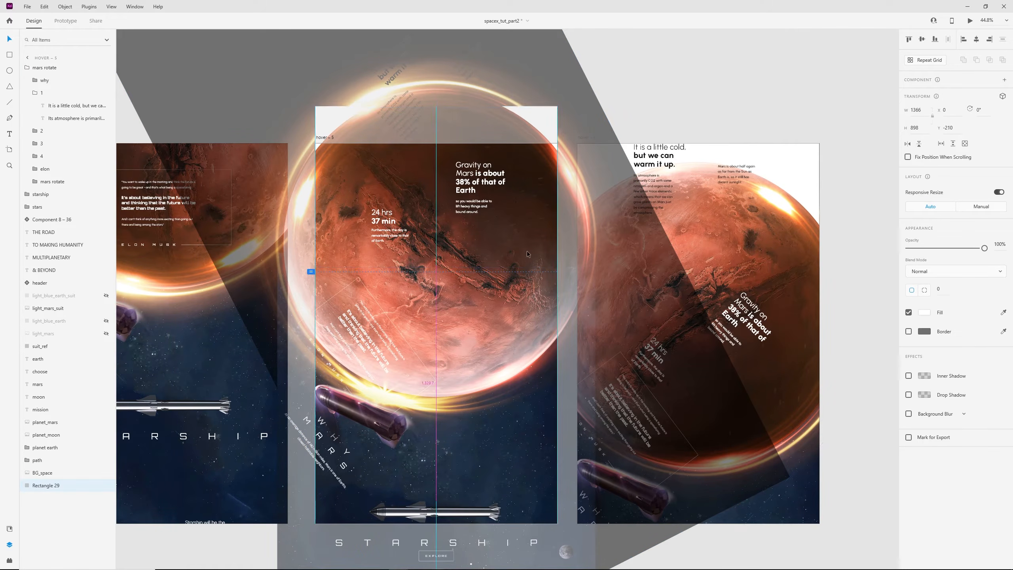
pyautogui.hotkey('shift', 'Up')
pyautogui.hotkey('shift', 'Up')
pyautogui.hotkey('shift', 'Up')
pyautogui.hotkey('shift', 'Up')
pyautogui.hotkey('shift', 'Up')
pyautogui.hotkey('shift', 'Up')
pyautogui.hotkey('shift', 'Up')
pyautogui.hotkey('shift', 'Up')
pyautogui.hotkey('shift', 'Up')
pyautogui.hotkey('shift', 'Up')
pyautogui.hotkey('shift', 'Up')
pyautogui.hotkey('shift', 'Up')
pyautogui.hotkey('shift', 'Up')
pyautogui.hotkey('shift', 'Up')
pyautogui.hotkey('shift', 'Up')
pyautogui.hotkey('shift', 'Up')
pyautogui.scroll(-2, 524, 249)
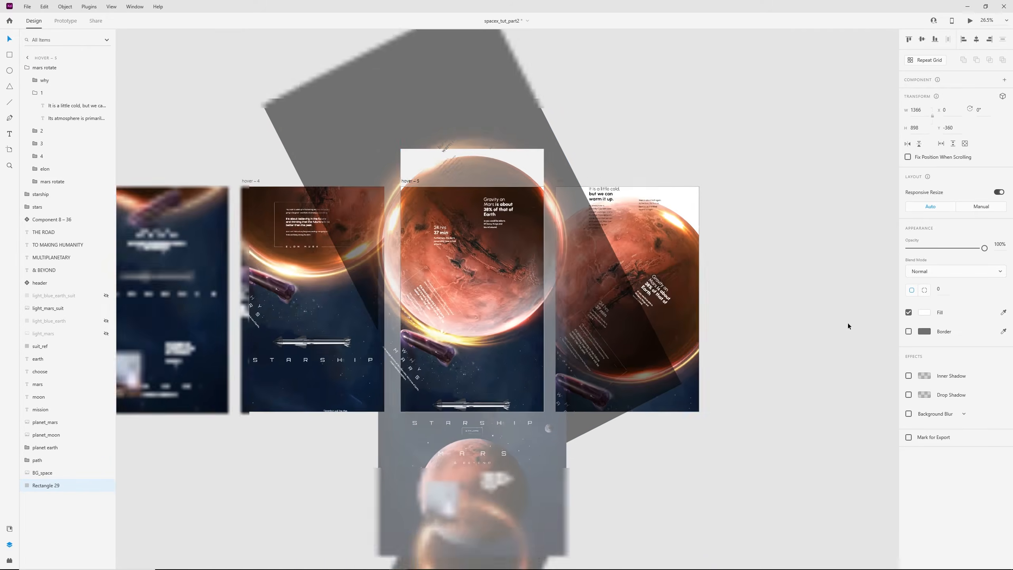
pyautogui.click(810, 261)
# - Preview the prototype from hover – 5 to check the white sky above Mars, and close the preview
pyautogui.scroll(1, 509, 202)
pyautogui.click(382, 183)
pyautogui.hotkey('ctrl', 'Return')
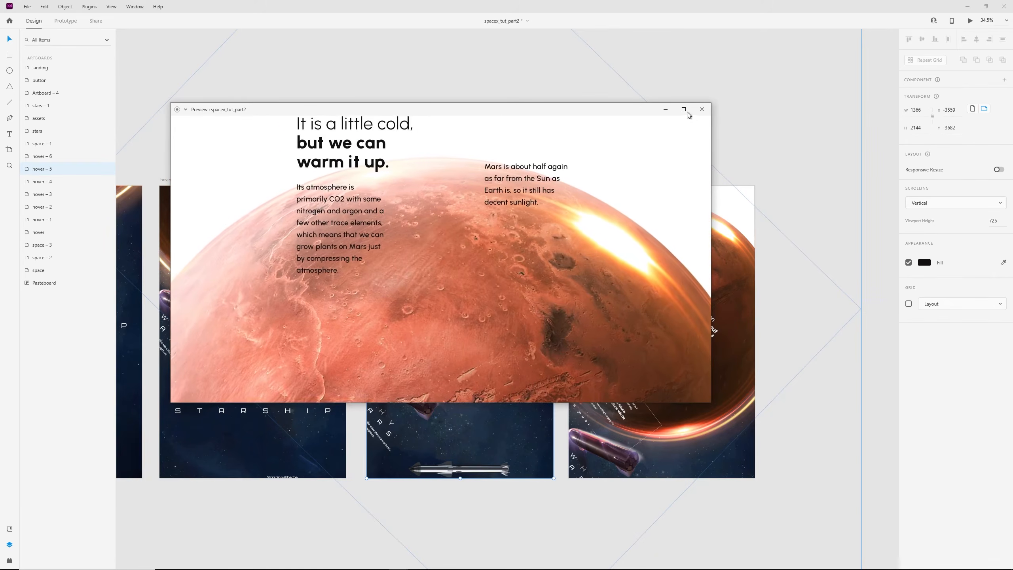
pyautogui.click(702, 109)
# - Move the "It is a little cold" and "Mars is about half again" text groups slightly down on hover – 6
pyautogui.scroll(2, 793, 164)
pyautogui.click(588, 239)
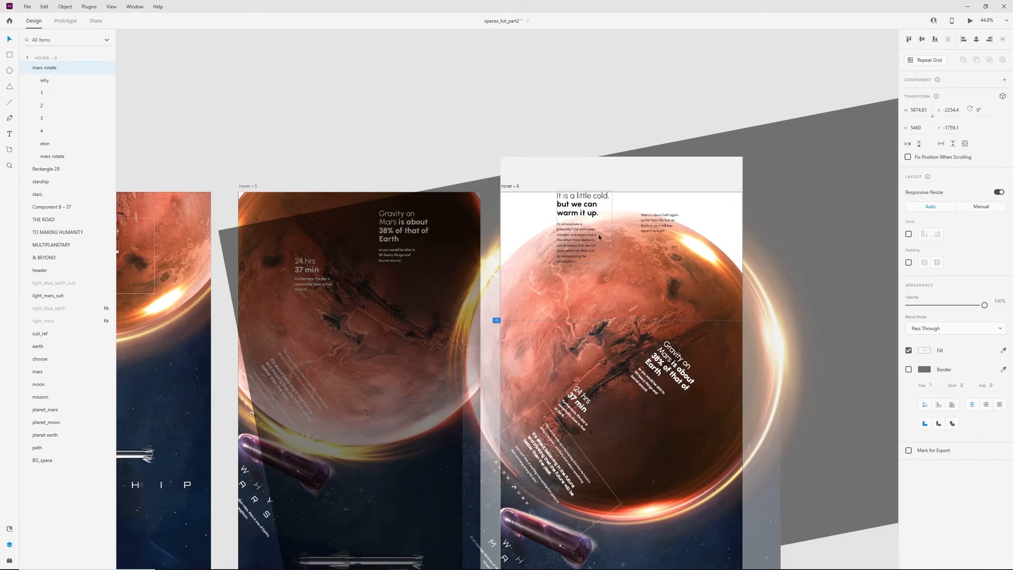
pyautogui.doubleClick(658, 229)
pyautogui.moveTo(574, 232); pyautogui.dragTo(574, 256)
# - Move the nested mars rotate planet group slightly down on hover – 6
pyautogui.click(719, 298)
pyautogui.hscroll(3, 750, 291)
pyautogui.scroll(-1, 750, 291)
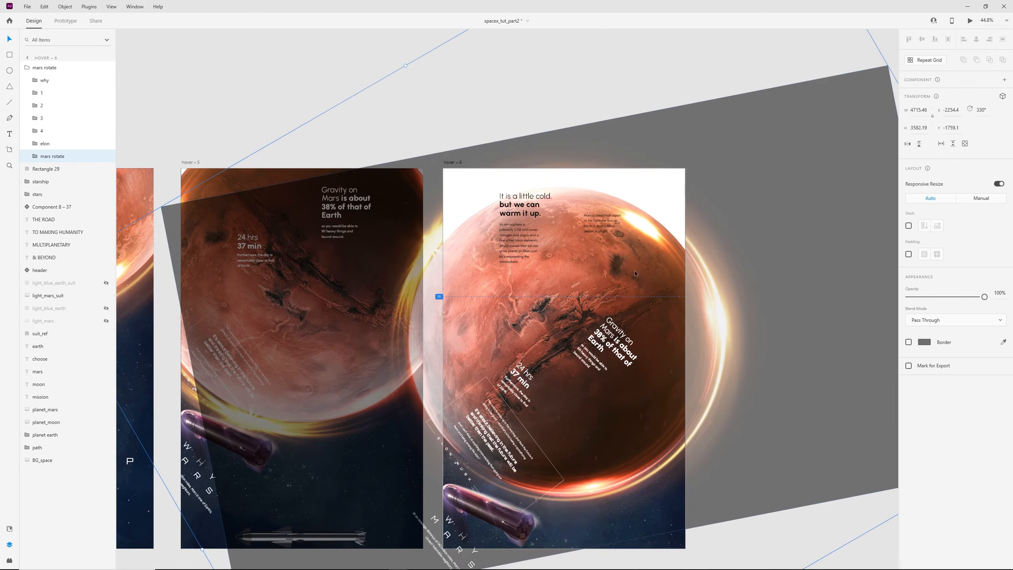
pyautogui.moveTo(671, 229)
pyautogui.mouseDown()
pyautogui.moveTo(673, 261)
pyautogui.moveTo(674, 249)
pyautogui.mouseUp()
pyautogui.click(666, 63)
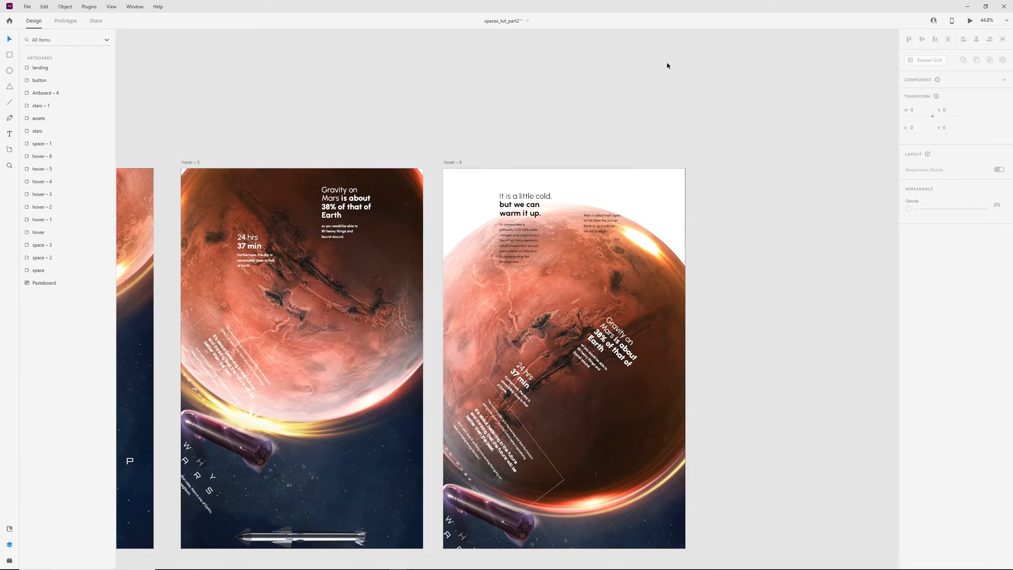
# - Preview the transition from hover – 5 to hover – 6 again and close the preview
pyautogui.scroll(-2, 655, 103)
pyautogui.moveTo(472, 105); pyautogui.dragTo(501, 125)
pyautogui.click(323, 170)
pyautogui.hotkey('ctrl', 'Return')
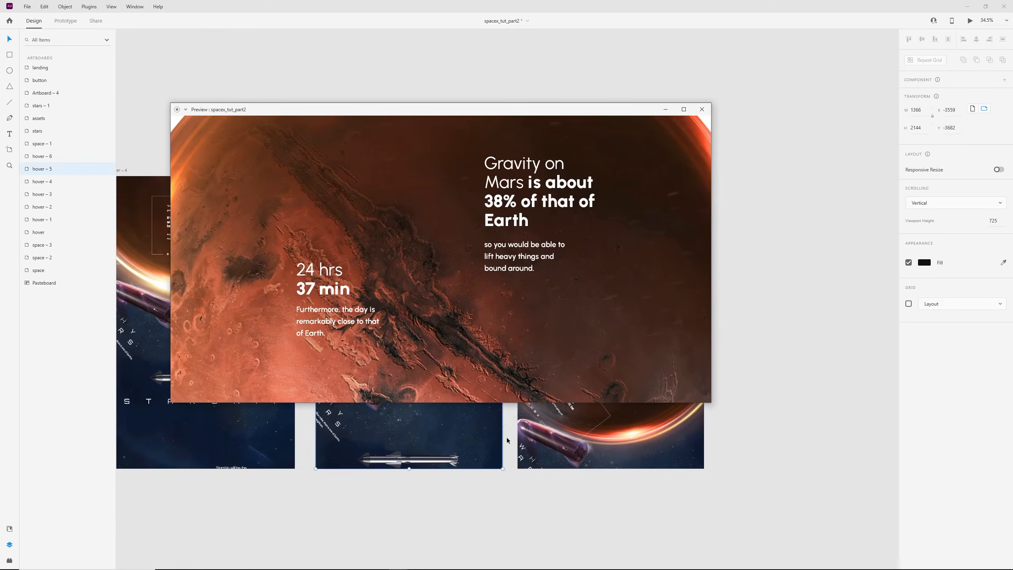
pyautogui.click(599, 323)
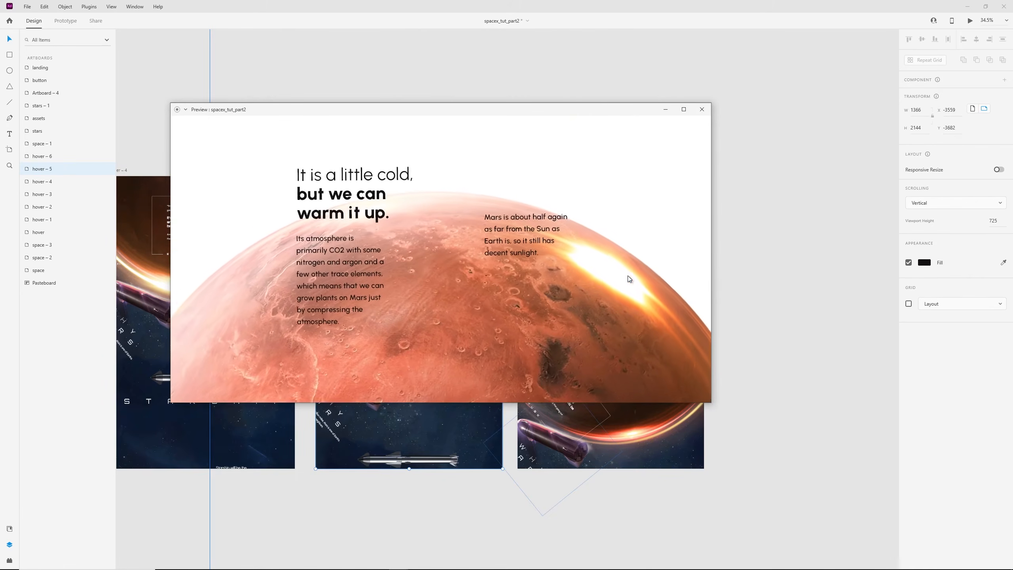
pyautogui.click(703, 110)
# - Duplicate the hover – 6 artboard and place the copy beside the original
pyautogui.click(735, 118)
pyautogui.moveTo(694, 219); pyautogui.dragTo(606, 223)
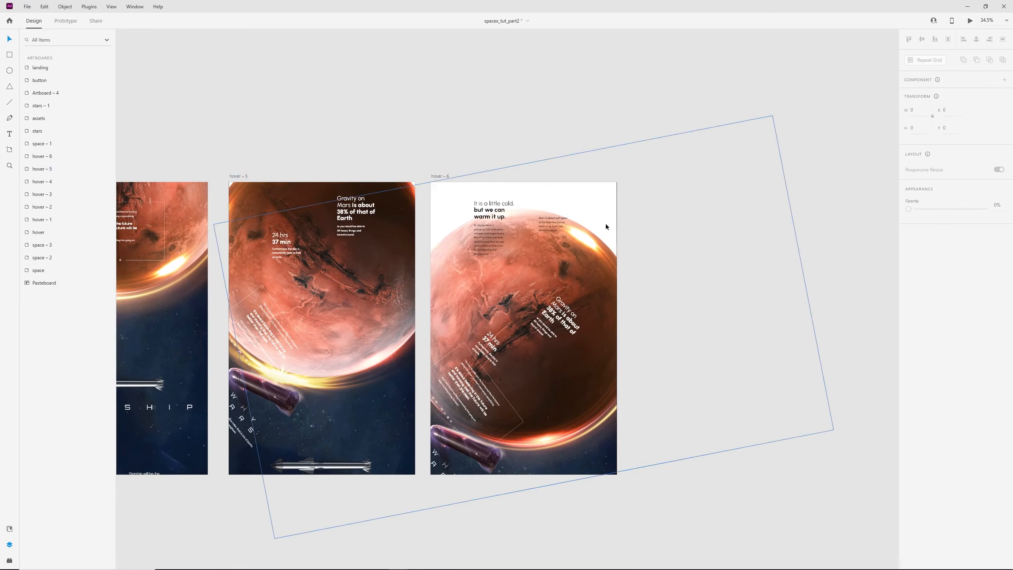
pyautogui.scroll(4, 606, 224)
pyautogui.moveTo(667, 155); pyautogui.dragTo(681, 149)
pyautogui.moveTo(358, 91); pyautogui.dragTo(627, 93)
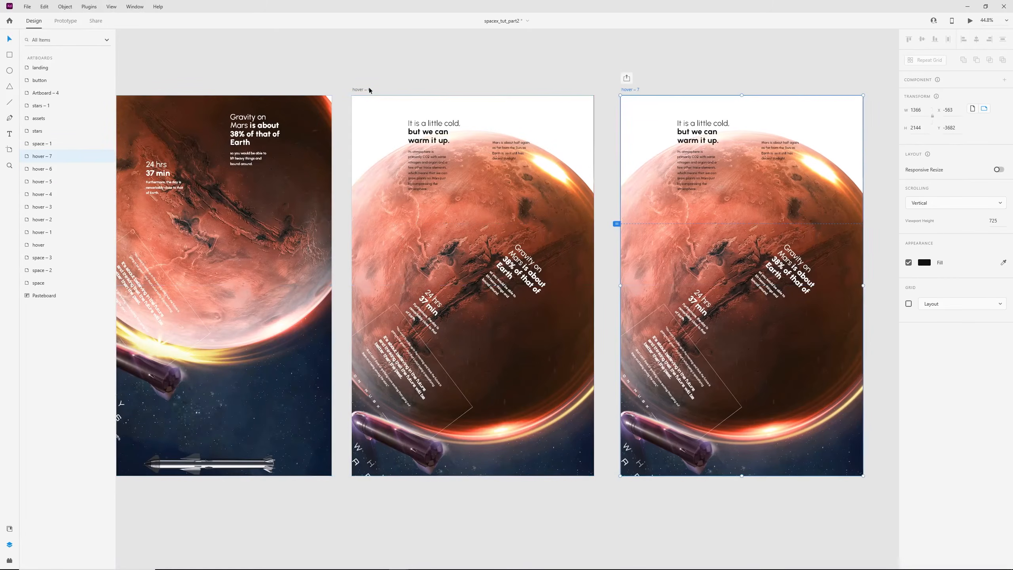
# - Link hover – 6 to hover – 7 with a Tap-triggered Auto-Animate interaction using Ease In-Out easing
pyautogui.click(369, 90)
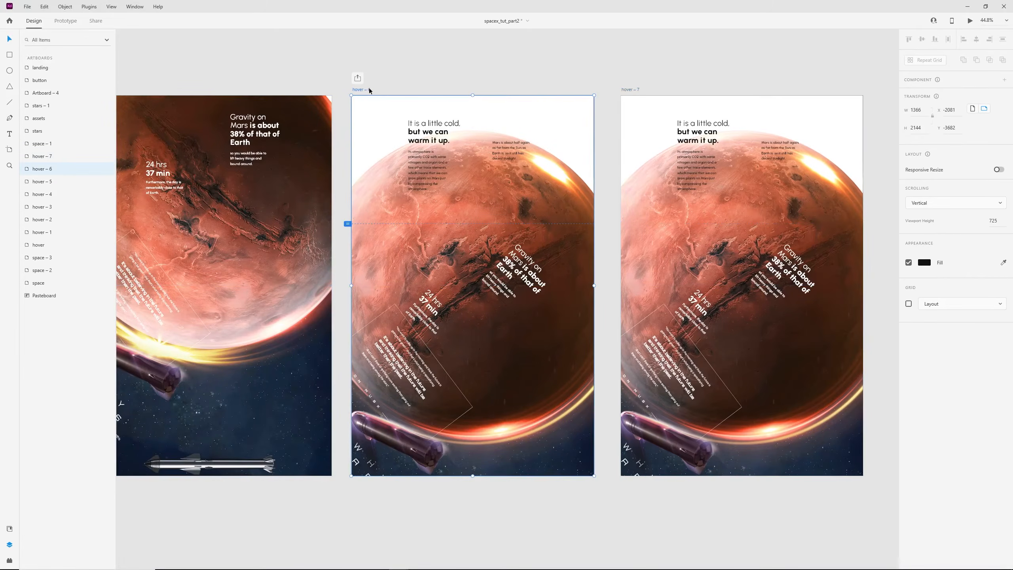
pyautogui.hotkey('ctrl', 'Tab')
pyautogui.moveTo(610, 287); pyautogui.dragTo(671, 312)
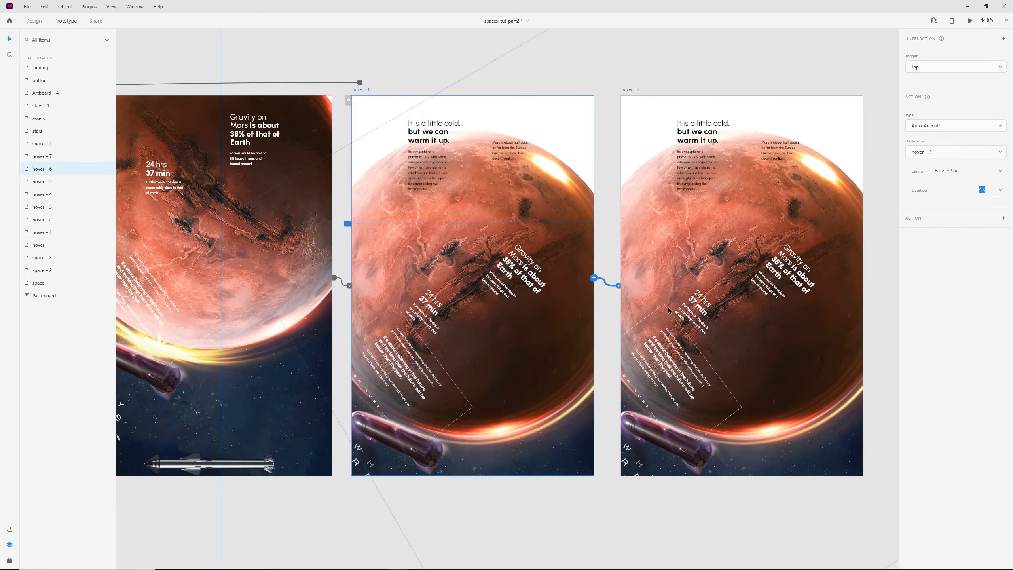
pyautogui.moveTo(337, 84); pyautogui.dragTo(342, 47)
pyautogui.moveTo(635, 70); pyautogui.dragTo(493, 85)
# - Move the mars rotate, Rectangle 29, starship, suit_ref and BG_space layers on hover – 7 down together
pyautogui.click(472, 102)
pyautogui.scroll(-2, 607, 225)
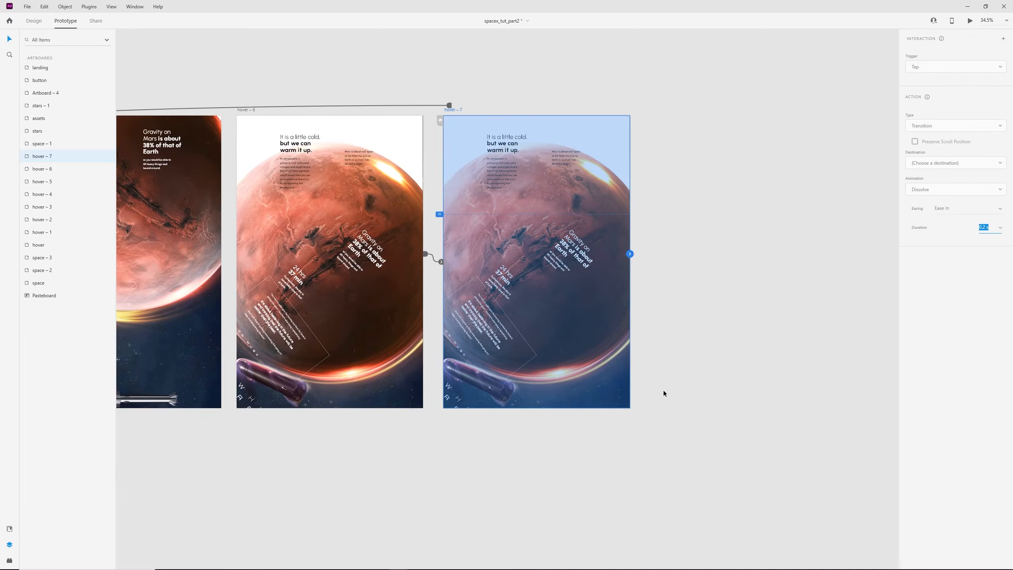
pyautogui.click(34, 22)
pyautogui.click(614, 123)
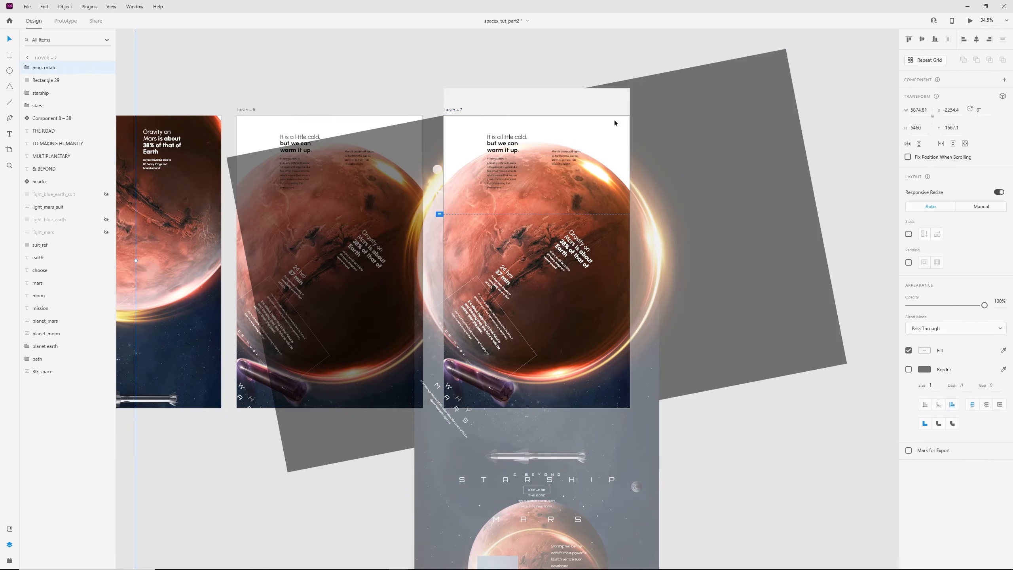
pyautogui.click(717, 468)
pyautogui.moveTo(692, 467); pyautogui.dragTo(452, 154)
pyautogui.moveTo(574, 201); pyautogui.dragTo(571, 283)
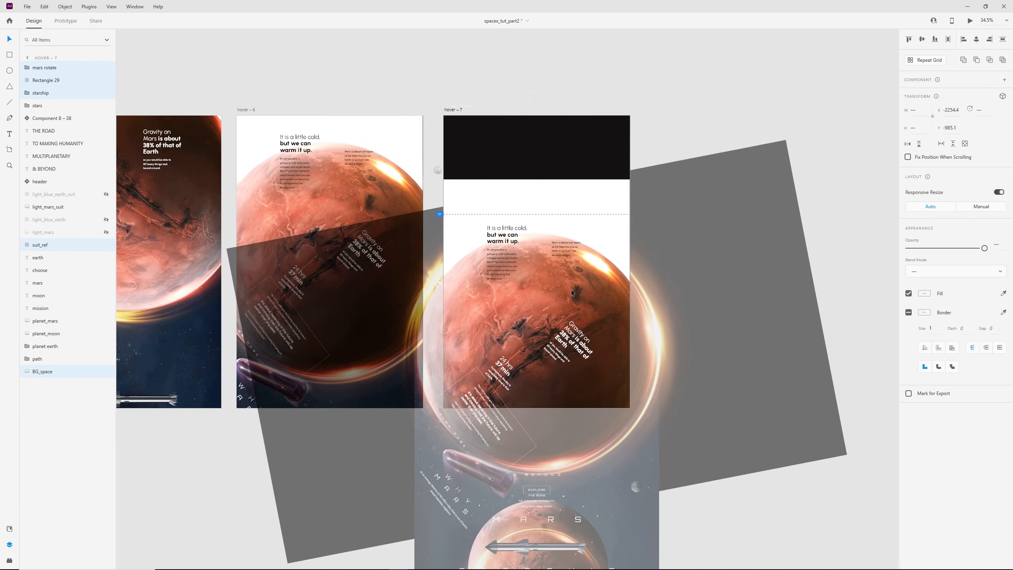
pyautogui.click(679, 137)
# - Extend the white Rectangle 29 on hover – 7 upward to 1302 high from Y 0 and lock it
pyautogui.keyDown('ctrl'); pyautogui.click(547, 186); pyautogui.keyUp('ctrl')
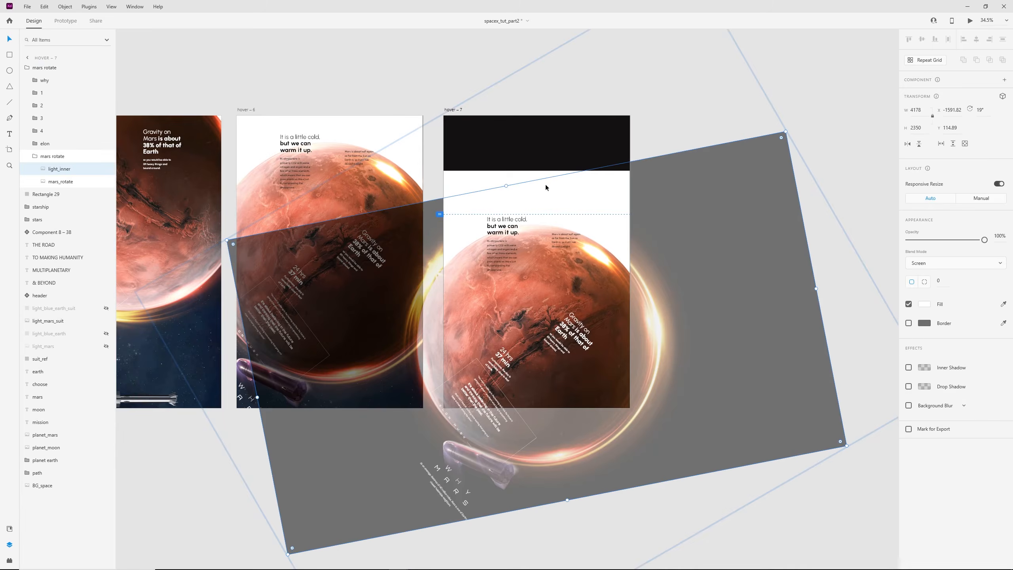
pyautogui.keyDown('ctrl'); pyautogui.click(475, 174); pyautogui.keyUp('ctrl')
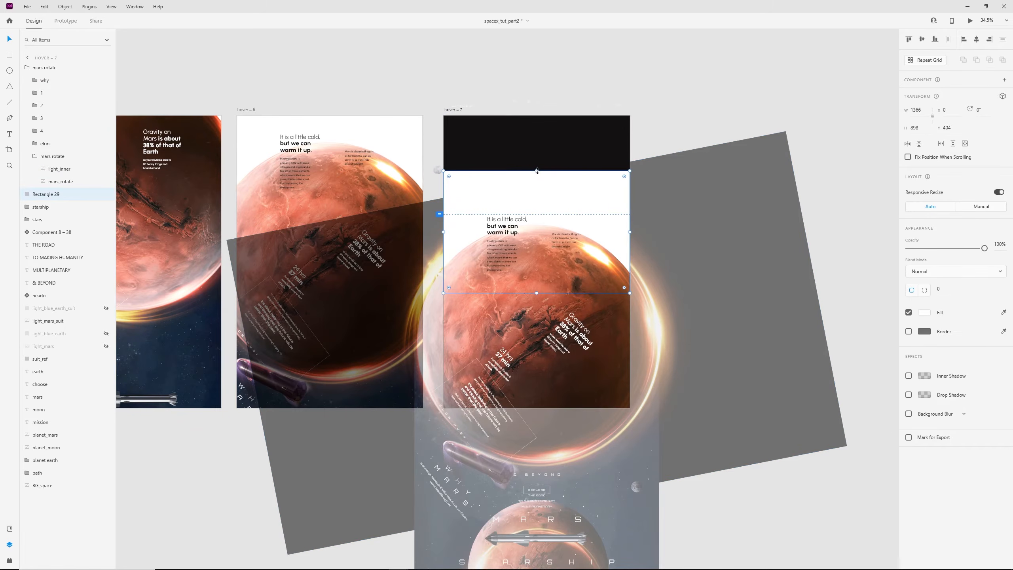
pyautogui.moveTo(536, 173); pyautogui.dragTo(541, 117)
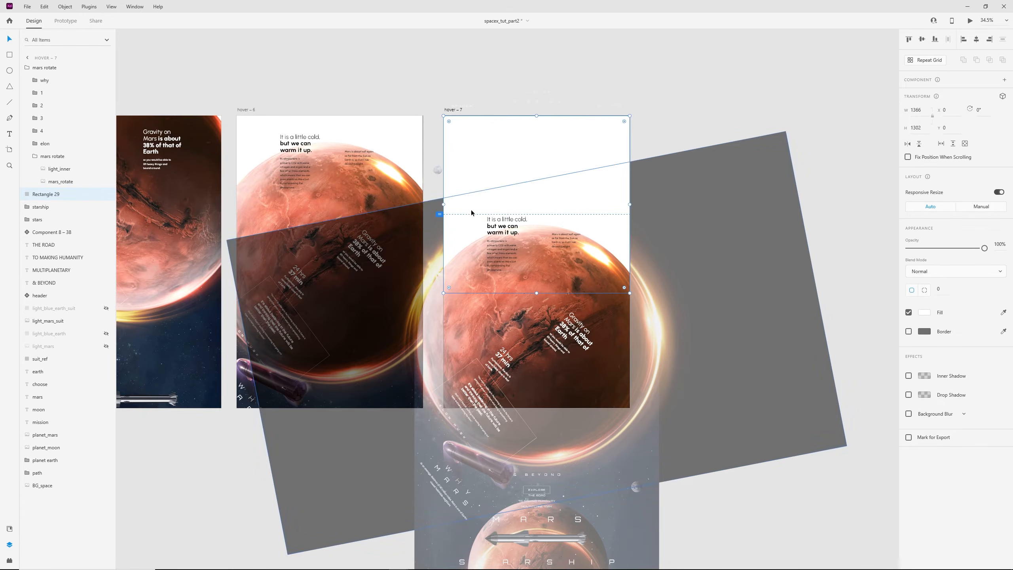
pyautogui.hotkey('ctrl', 'l')
pyautogui.click(834, 68)
pyautogui.moveTo(593, 173); pyautogui.dragTo(647, 199)
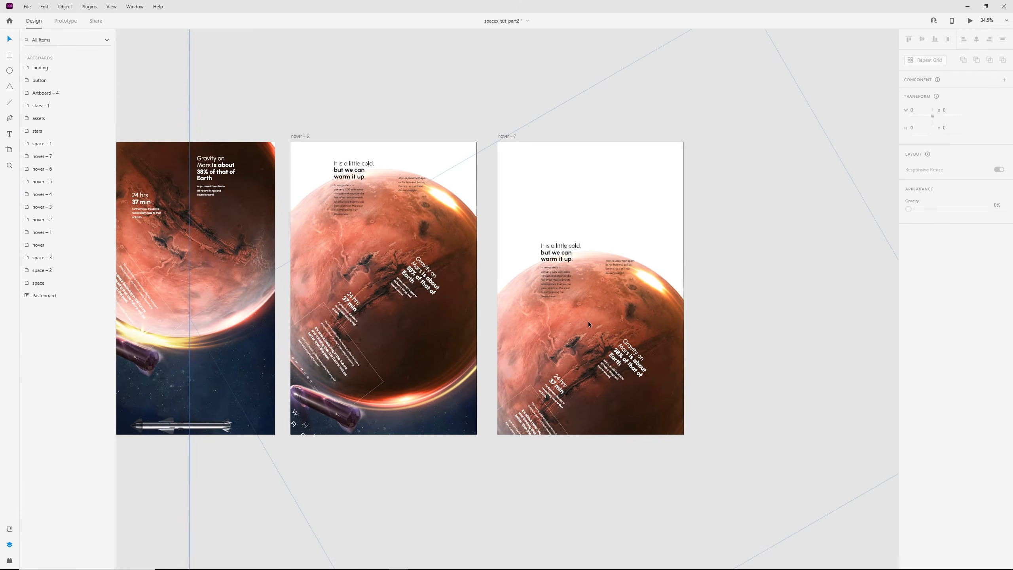
# - Copy the 2026 colony card and the astronaut suit_end group from the landing artboard
pyautogui.scroll(-3, 559, 283)
pyautogui.moveTo(337, 466); pyautogui.dragTo(546, 118)
pyautogui.moveTo(417, 420); pyautogui.dragTo(482, 208)
pyautogui.moveTo(119, 168); pyautogui.dragTo(450, 383)
pyautogui.moveTo(440, 106); pyautogui.dragTo(464, 272)
pyautogui.scroll(2, 464, 274)
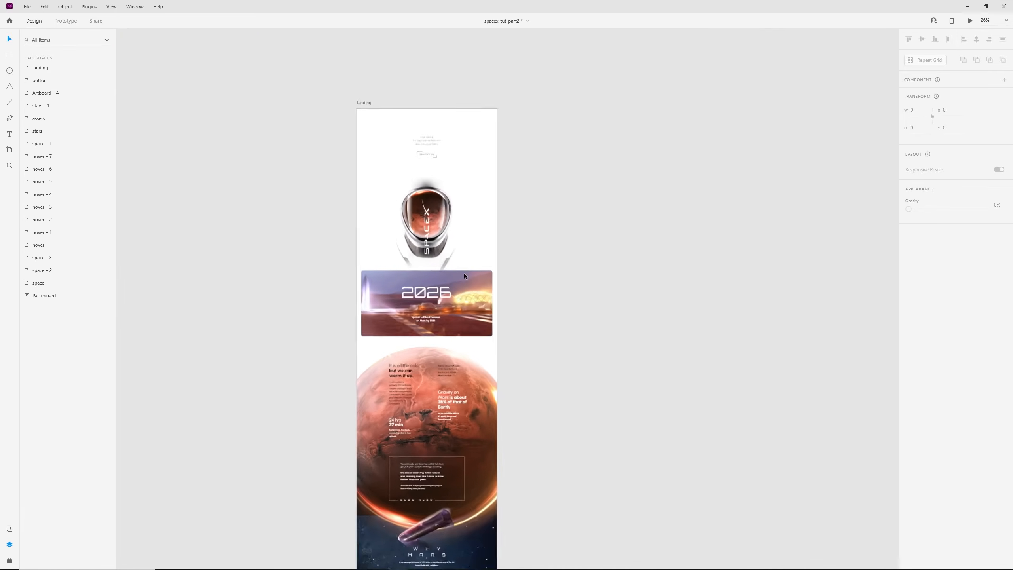
pyautogui.click(451, 318)
pyautogui.scroll(4, 451, 319)
pyautogui.keyDown('shift'); pyautogui.click(438, 230); pyautogui.keyUp('shift')
# - Paste the copied groups onto hover – 7, placing the colony card at X 46, Y 48.19 with the suit above it
pyautogui.scroll(-6, 519, 305)
pyautogui.moveTo(674, 247); pyautogui.dragTo(261, 304)
pyautogui.scroll(4, 513, 204)
pyautogui.click(434, 181)
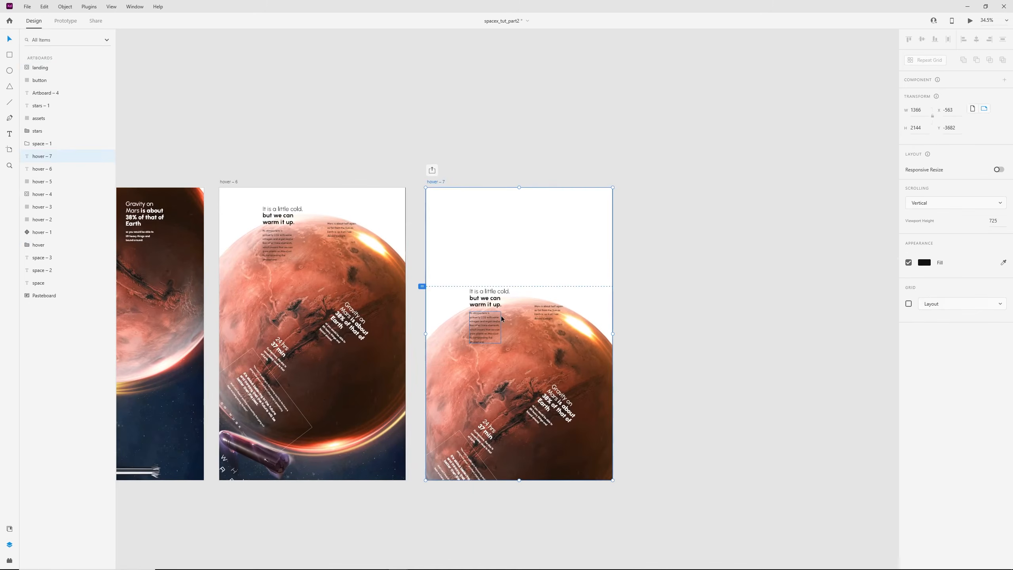
pyautogui.hotkey('ctrl', 'v')
pyautogui.moveTo(558, 435); pyautogui.dragTo(557, 215)
pyautogui.scroll(5, 472, 261)
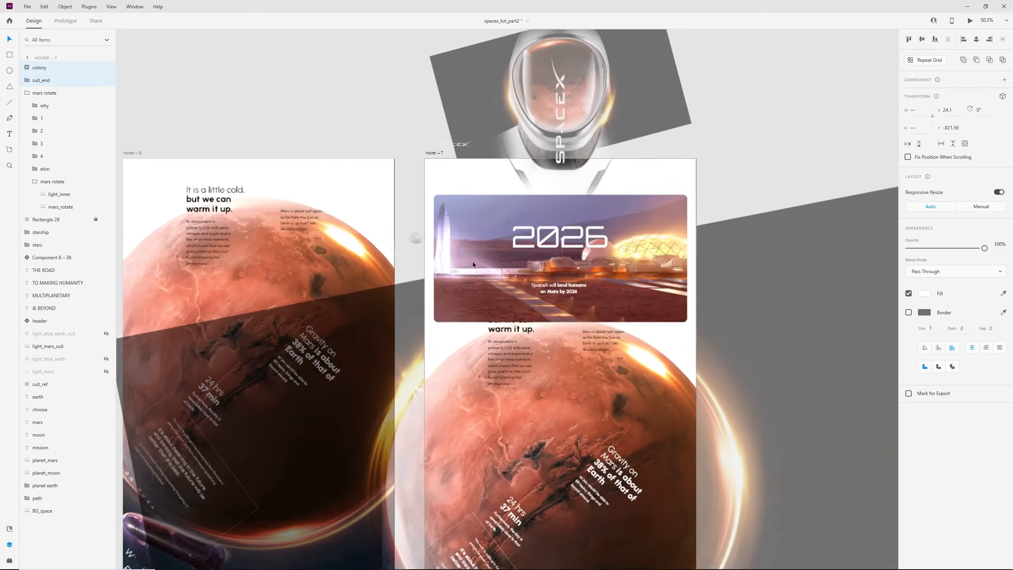
pyautogui.moveTo(641, 206); pyautogui.dragTo(624, 292)
pyautogui.scroll(-1, 641, 223)
pyautogui.click(815, 199)
pyautogui.moveTo(757, 194); pyautogui.dragTo(816, 160)
# - Copy the colony card from hover – 7 to hover – 6 and position it at X 46, Y 0
pyautogui.click(671, 255)
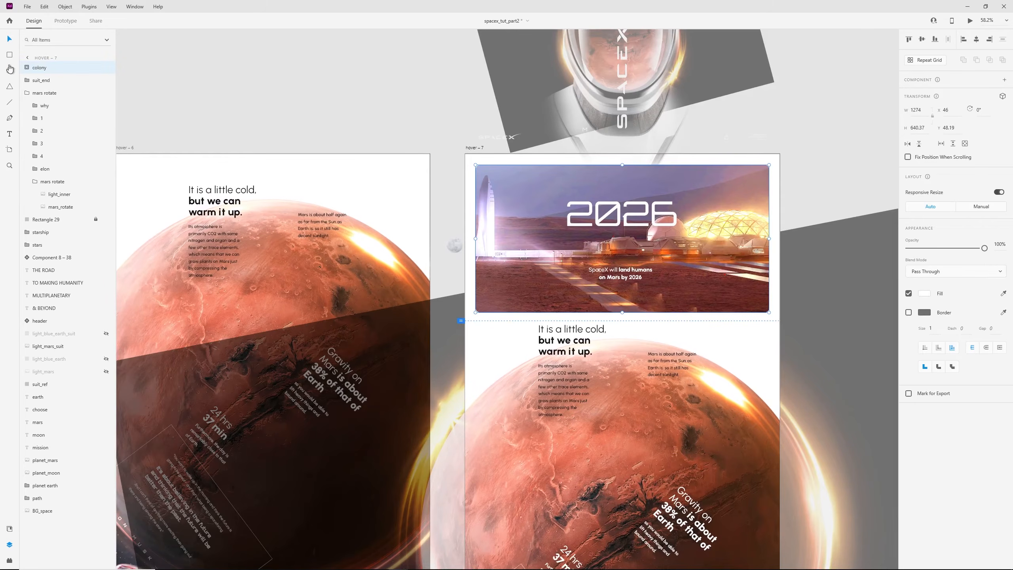
pyautogui.click(28, 68)
pyautogui.click(28, 67)
pyautogui.moveTo(231, 272); pyautogui.dragTo(432, 279)
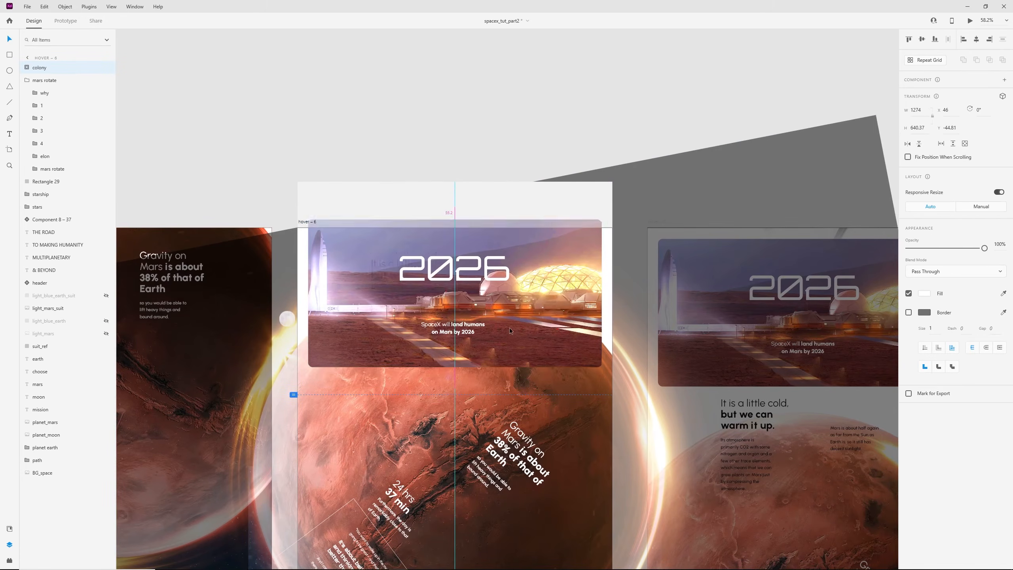
pyautogui.moveTo(509, 329); pyautogui.dragTo(509, 346)
# - Shrink the colony card's mask, Rectangle 27, to a 37.37 high strip along the upper edge of hover – 6
pyautogui.scroll(2, 476, 315)
pyautogui.click(27, 67)
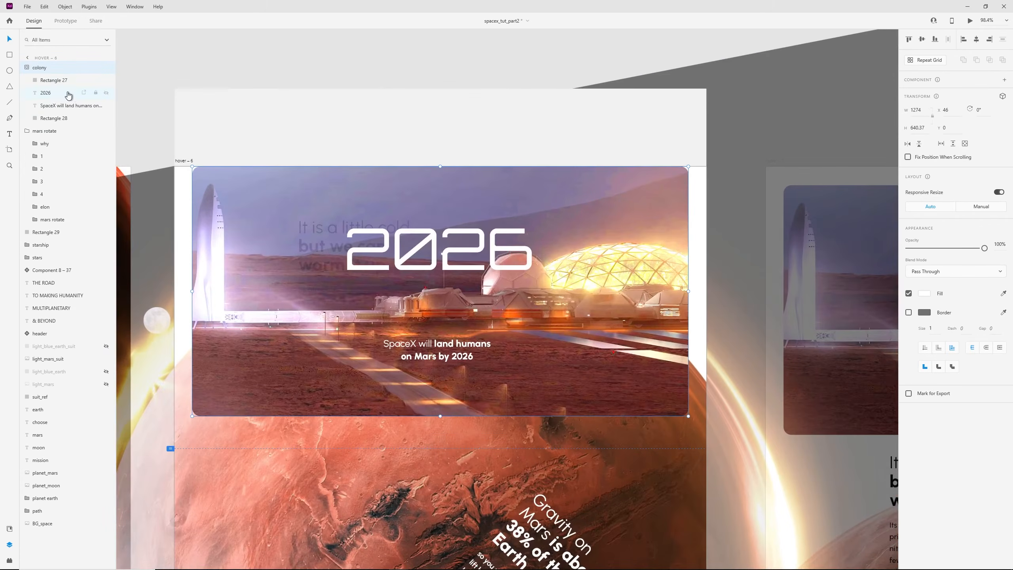
pyautogui.click(51, 82)
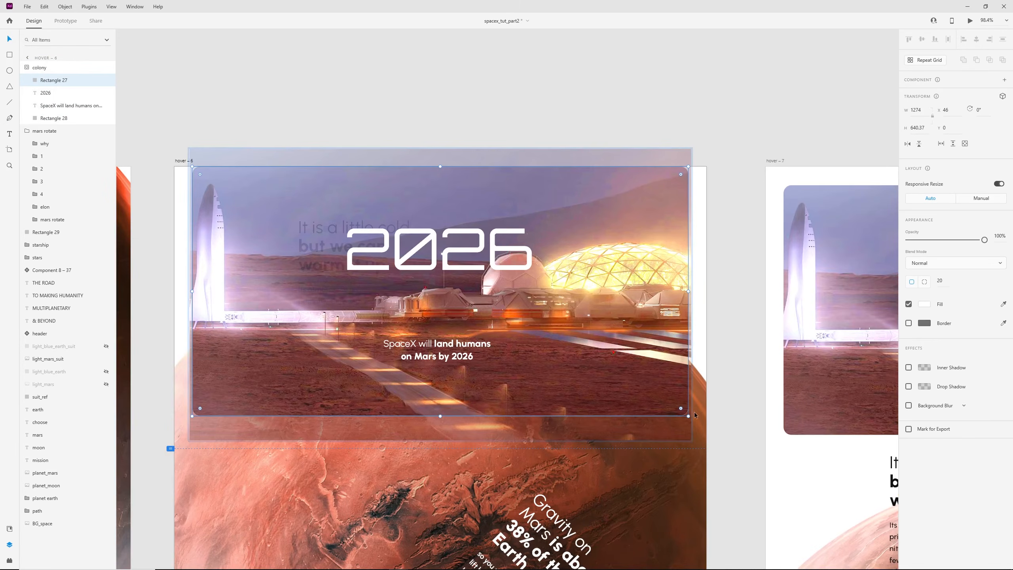
pyautogui.moveTo(441, 416); pyautogui.dragTo(440, 181)
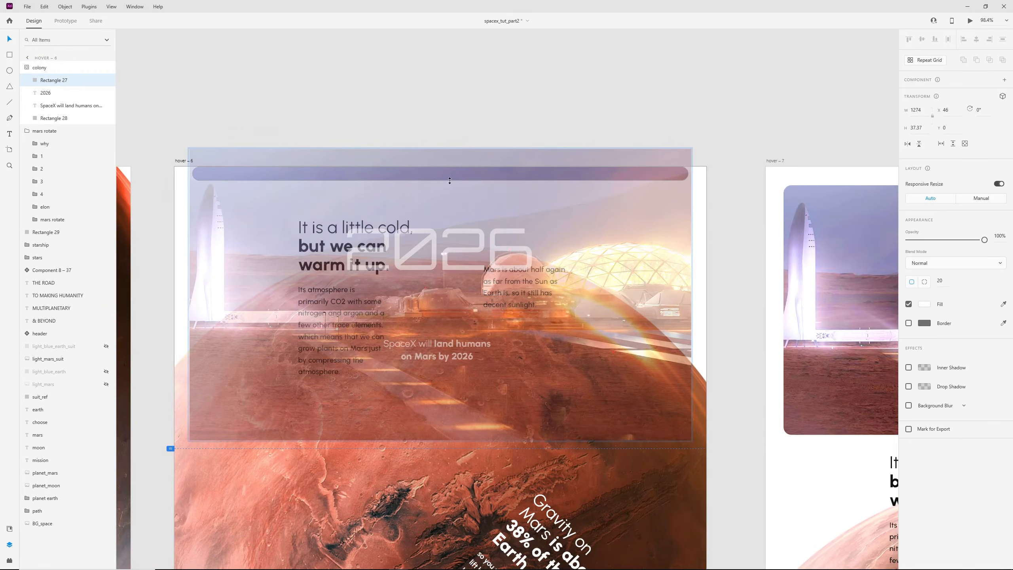
# - Shift the 2026 title and the SpaceX caption inside the colony card on hover – 6 upward, beyond the narrow mask strip
pyautogui.click(42, 93)
pyautogui.keyDown('shift'); pyautogui.click(54, 120); pyautogui.keyUp('shift')
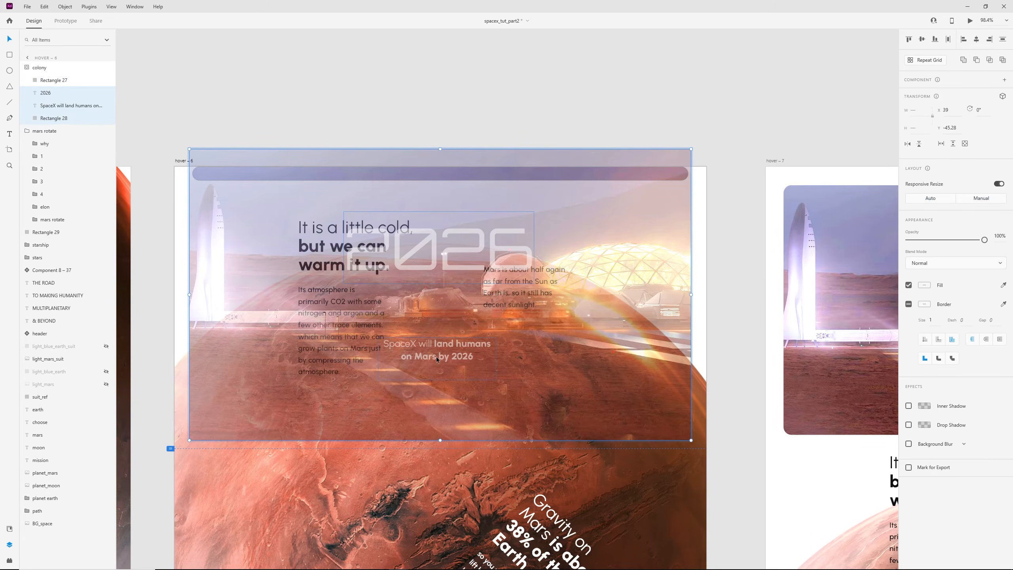
pyautogui.click(66, 106)
pyautogui.click(55, 95)
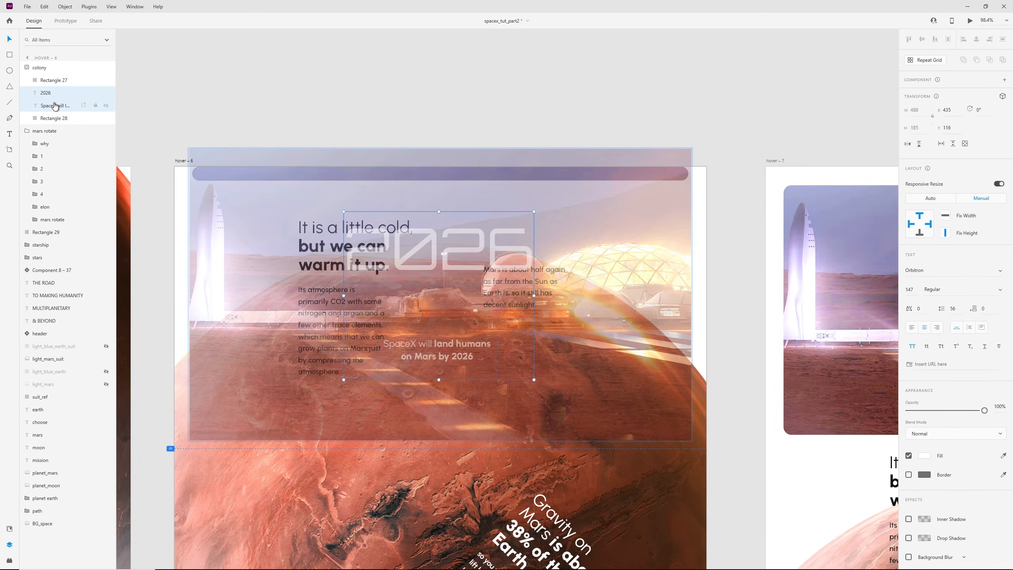
pyautogui.keyDown('shift'); pyautogui.click(54, 104); pyautogui.keyUp('shift')
pyautogui.hotkey('shift', 'Up')
pyautogui.hotkey('shift', 'Up')
pyautogui.hotkey('shift', 'Up')
pyautogui.hotkey('shift', 'Up')
pyautogui.hotkey('shift', 'Up')
pyautogui.hotkey('shift', 'Up')
pyautogui.hotkey('shift', 'Up')
pyautogui.hotkey('shift', 'Up')
pyautogui.hotkey('shift', 'Up')
pyautogui.hotkey('shift', 'Up')
pyautogui.hotkey('shift', 'Up')
pyautogui.hotkey('shift', 'Up')
pyautogui.hotkey('shift', 'Up')
pyautogui.hotkey('shift', 'Up')
pyautogui.hotkey('shift', 'Up')
pyautogui.hotkey('shift', 'Up')
pyautogui.hotkey('shift', 'Up')
pyautogui.hotkey('shift', 'Up')
pyautogui.hotkey('shift', 'Up')
pyautogui.hotkey('shift', 'Up')
pyautogui.hotkey('shift', 'Up')
pyautogui.hotkey('shift', 'Up')
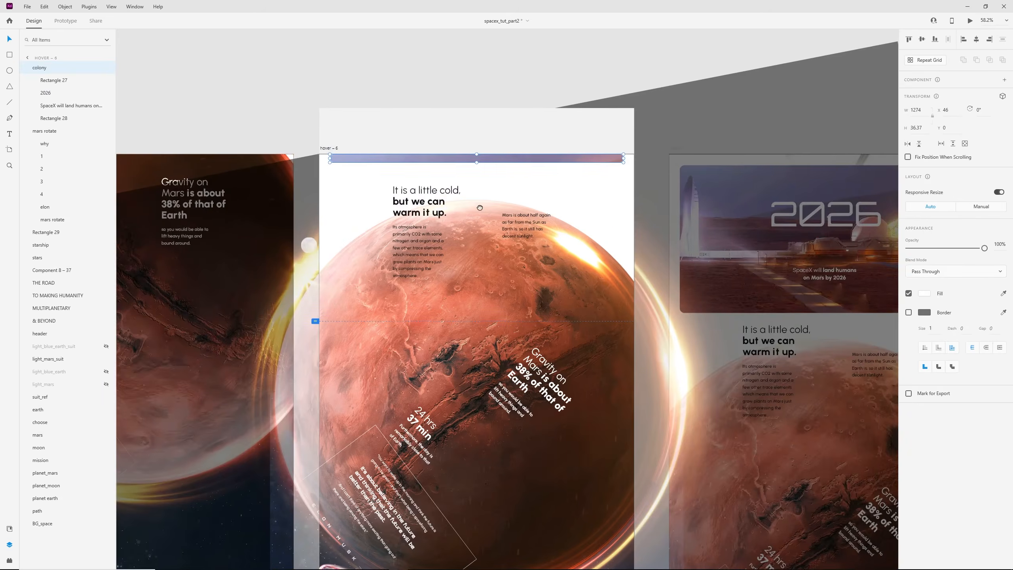
# - Move the collapsed colony card above the hover – 6 artboard to Y -98.5, keeping X 46
pyautogui.moveTo(480, 207); pyautogui.dragTo(382, 261)
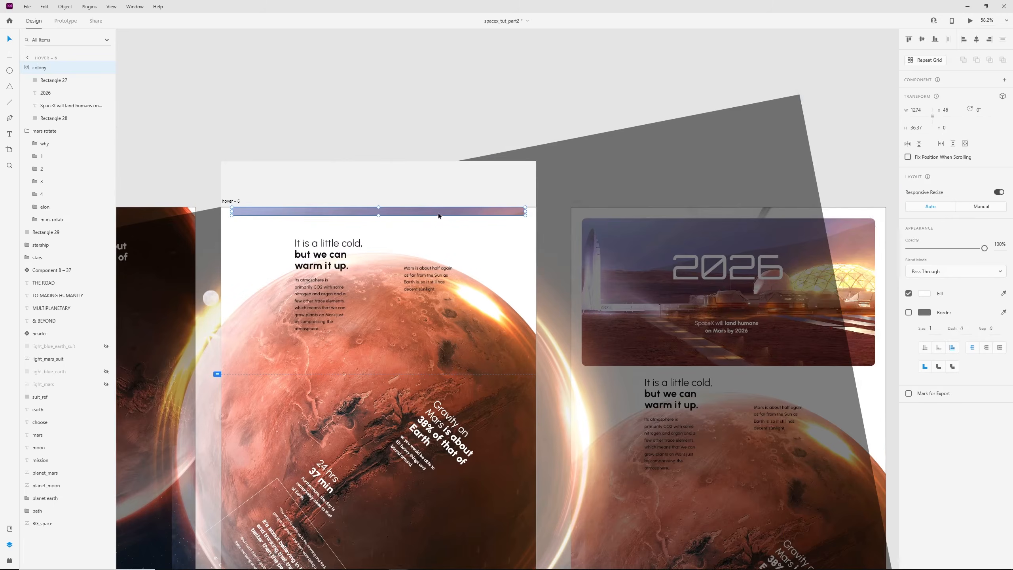
pyautogui.moveTo(444, 215); pyautogui.dragTo(440, 190)
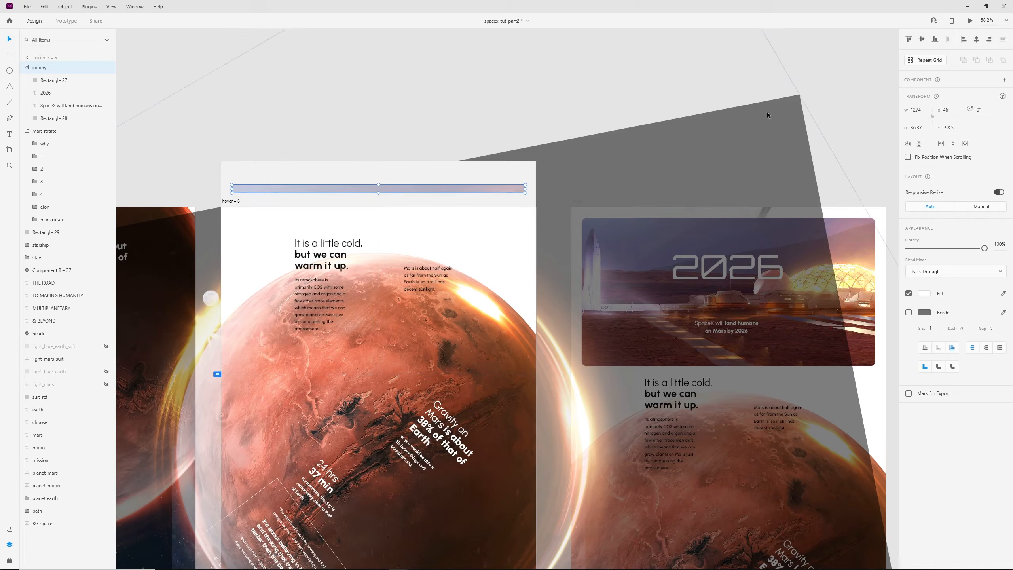
pyautogui.click(842, 97)
pyautogui.hscroll(5, 452, 196)
pyautogui.moveTo(382, 181); pyautogui.dragTo(454, 148)
pyautogui.click(205, 173)
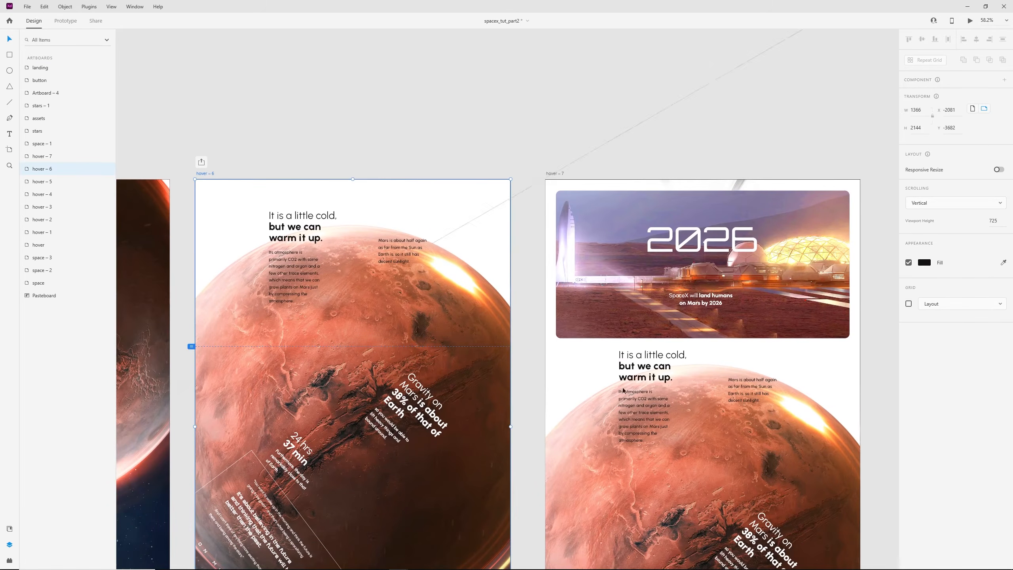
# - Try rotating the inner mars rotate group on hover – 7 to 30°
pyautogui.moveTo(609, 395); pyautogui.dragTo(533, 318)
pyautogui.doubleClick(650, 364)
pyautogui.moveTo(758, 320); pyautogui.dragTo(556, 266)
pyautogui.scroll(-3, 547, 283)
pyautogui.moveTo(852, 410); pyautogui.dragTo(500, 512)
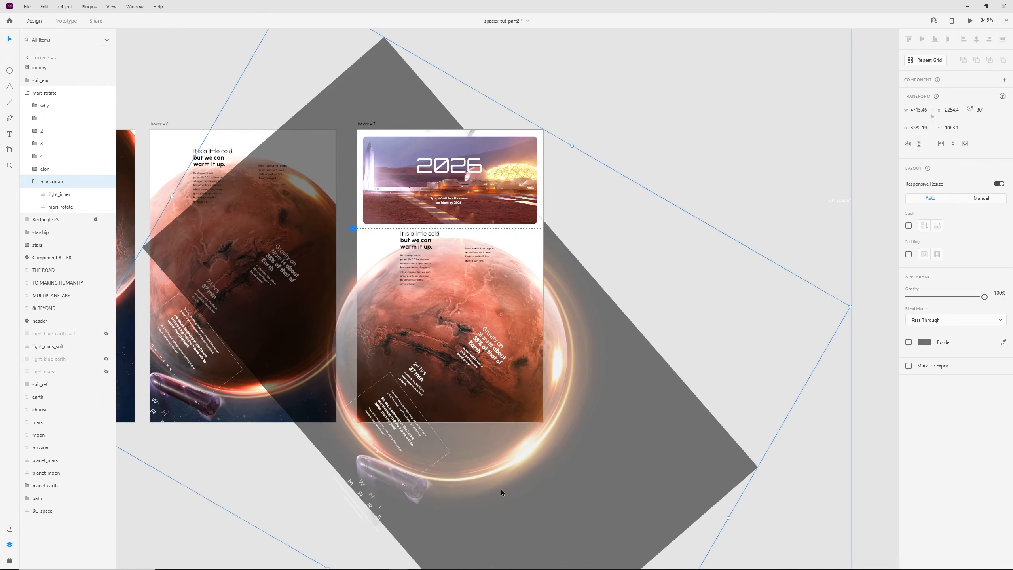
# - Try rotating text groups 1 and 2 on hover – 7 to 45° and placing them over the planet at X 189.25, Y 926.16
pyautogui.click(416, 271)
pyautogui.scroll(4, 411, 259)
pyautogui.keyDown('shift'); pyautogui.click(563, 260); pyautogui.keyUp('shift')
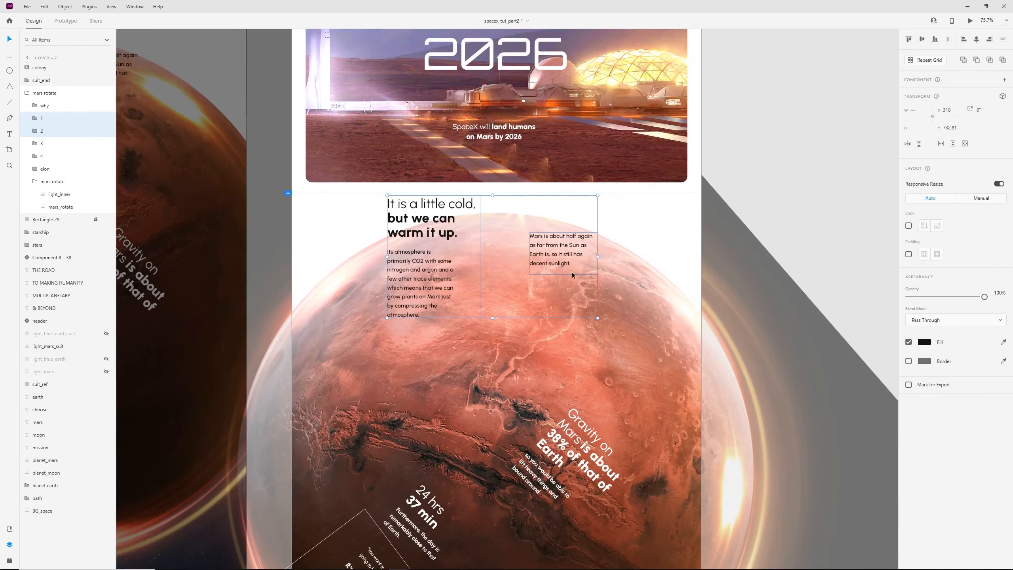
pyautogui.moveTo(599, 322); pyautogui.dragTo(395, 320)
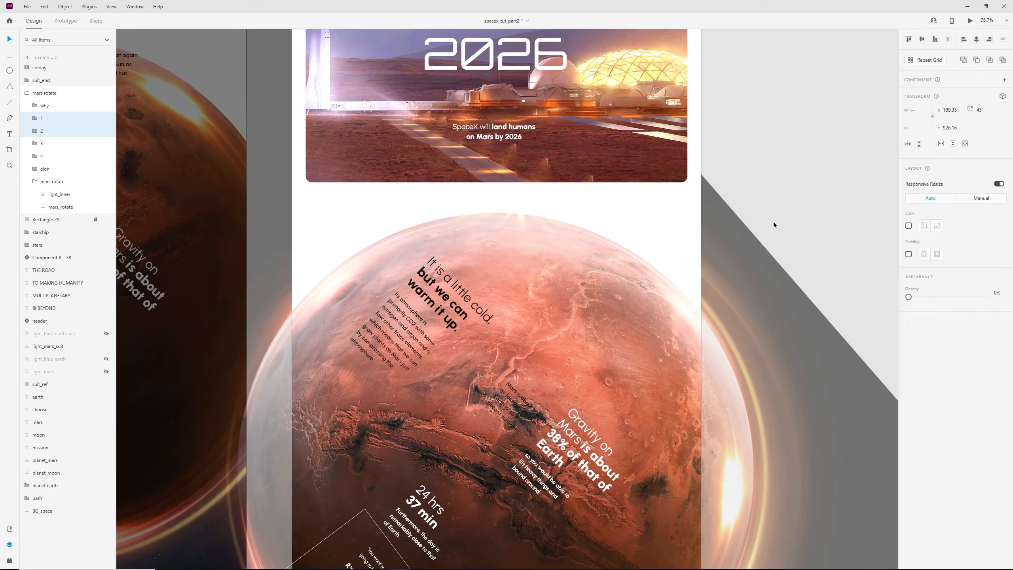
pyautogui.click(773, 220)
# - Try placing text group 2 on hover – 7 separately over the planet at X 806.46, Y 1097.71
pyautogui.keyDown('ctrl'); pyautogui.click(517, 409); pyautogui.keyUp('ctrl')
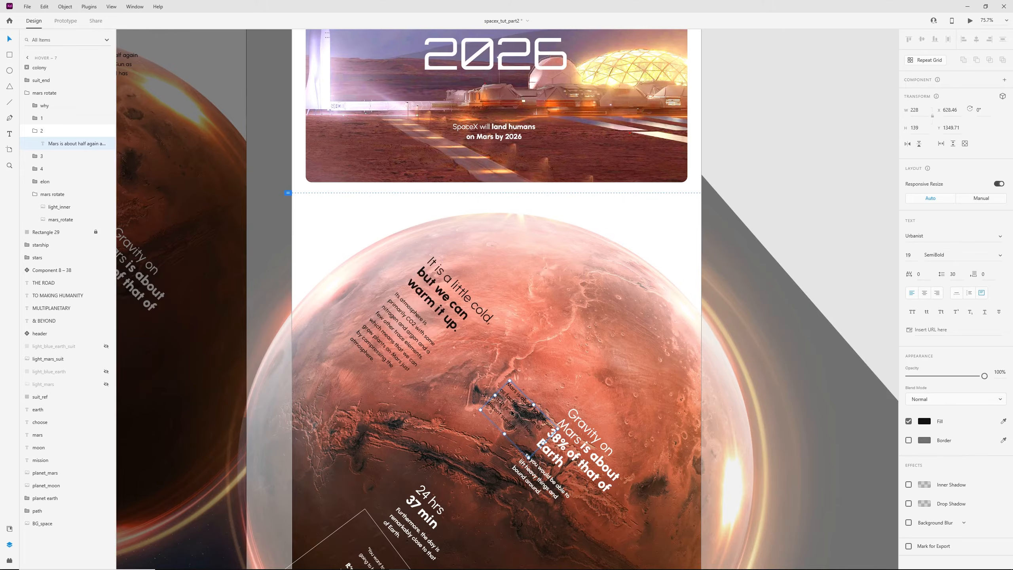
pyautogui.press('Escape')
pyautogui.moveTo(505, 410); pyautogui.dragTo(559, 334)
pyautogui.scroll(-4, 569, 334)
pyautogui.moveTo(366, 97); pyautogui.dragTo(439, 145)
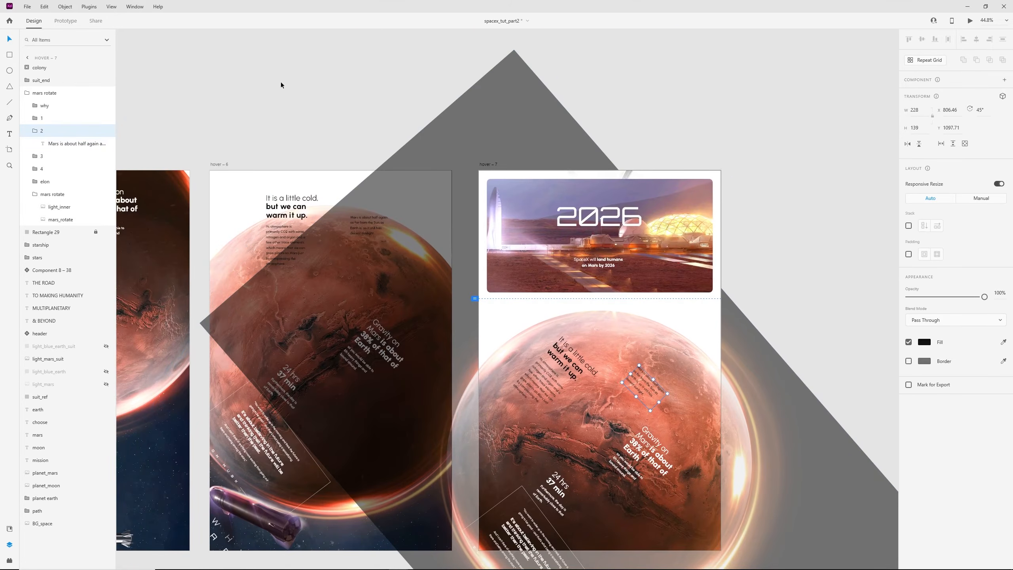
# - Preview the transition from hover – 6 to hover – 7, checking how the planet and its texts rotate
pyautogui.click(219, 164)
pyautogui.hotkey('ctrl', 'Return')
pyautogui.click(626, 347)
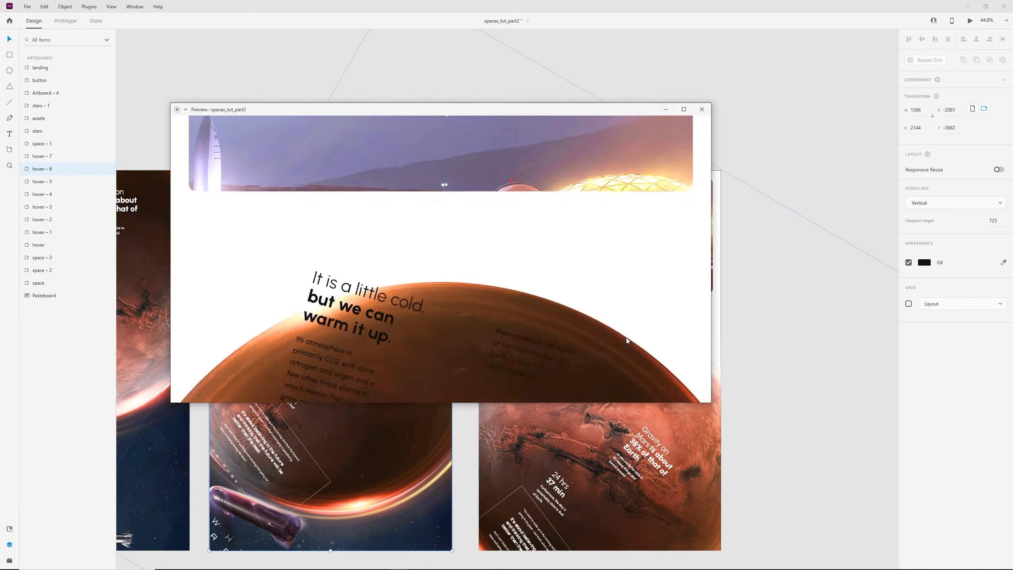
pyautogui.click(701, 109)
# - Undo the text group adjustments and the planet rotation on hover – 7
pyautogui.click(558, 383)
pyautogui.hotkey('ctrl', 'z')
pyautogui.hotkey('ctrl', 'z')
pyautogui.hotkey('ctrl', 'z')
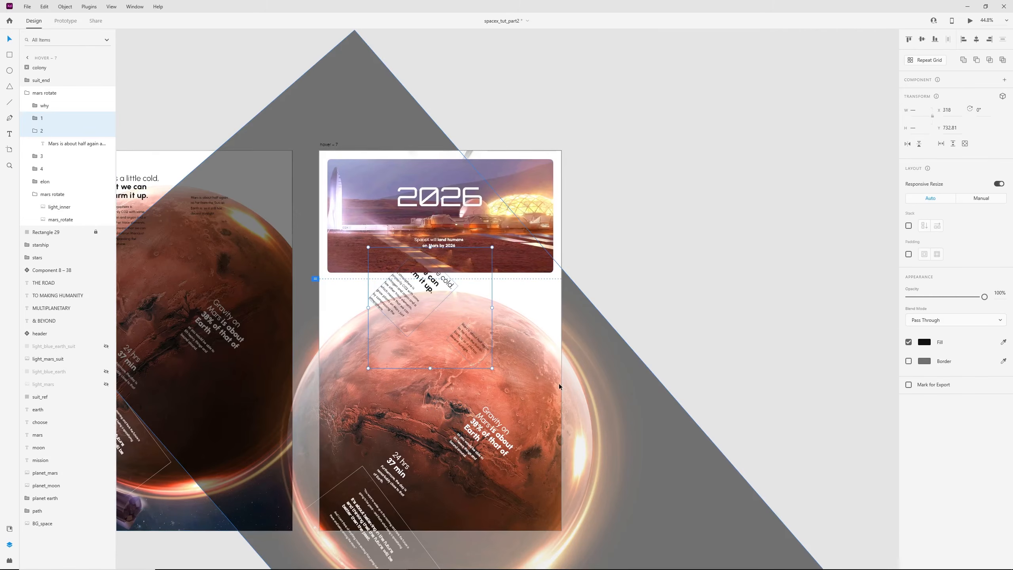
# - Rotate the inner mars rotate group on hover – 7 slightly clockwise until its rectangular image sits level
pyautogui.moveTo(709, 218); pyautogui.dragTo(664, 160)
pyautogui.scroll(-2, 664, 159)
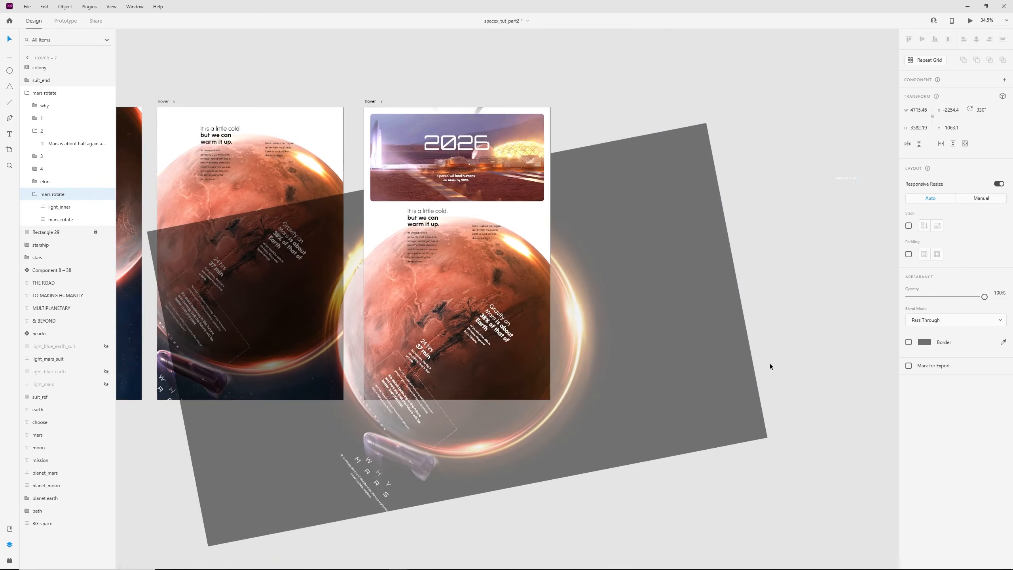
pyautogui.moveTo(861, 387); pyautogui.dragTo(813, 490)
# - Tilt text group 1 to 45° and text group 2 to 60° on hover – 7, placing both over the planet's upper surface
pyautogui.click(426, 252)
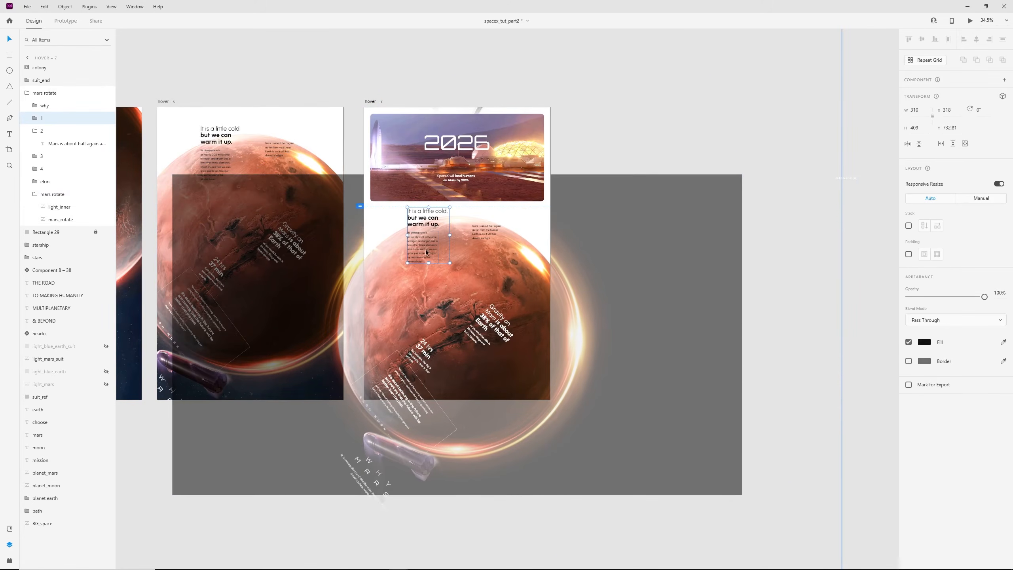
pyautogui.scroll(3, 425, 252)
pyautogui.moveTo(471, 279); pyautogui.dragTo(426, 310)
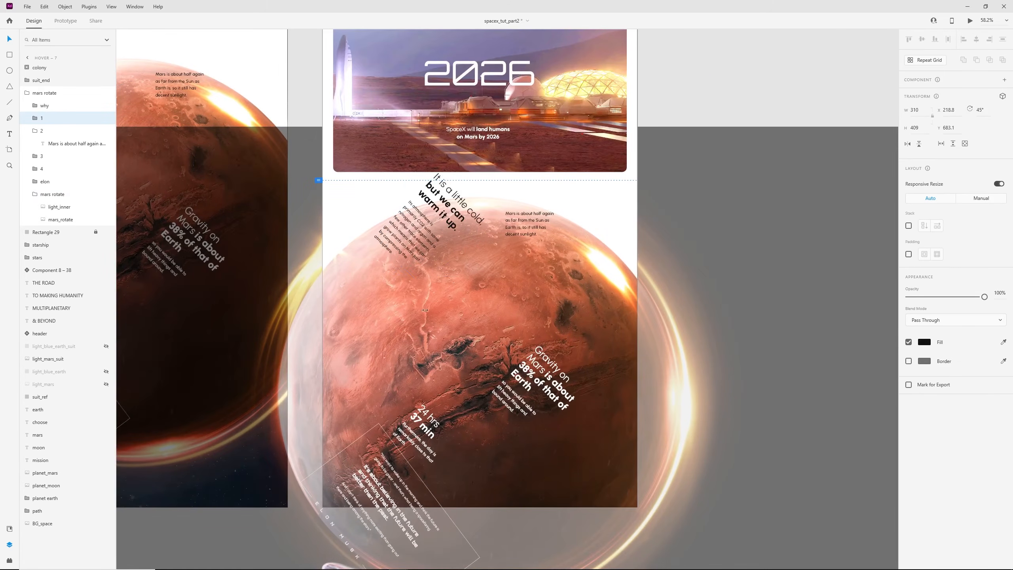
pyautogui.moveTo(433, 219); pyautogui.dragTo(417, 306)
pyautogui.click(532, 228)
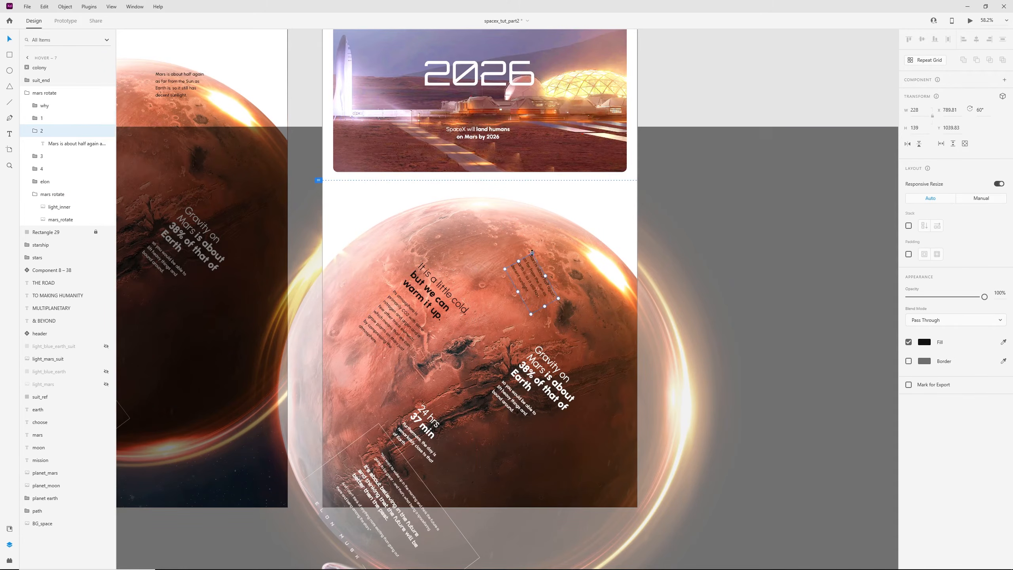
# - Preview the revised transition from hover – 6 to the 2026 colony card on hover – 7
pyautogui.scroll(-3, 590, 326)
pyautogui.click(250, 118)
pyautogui.click(253, 155)
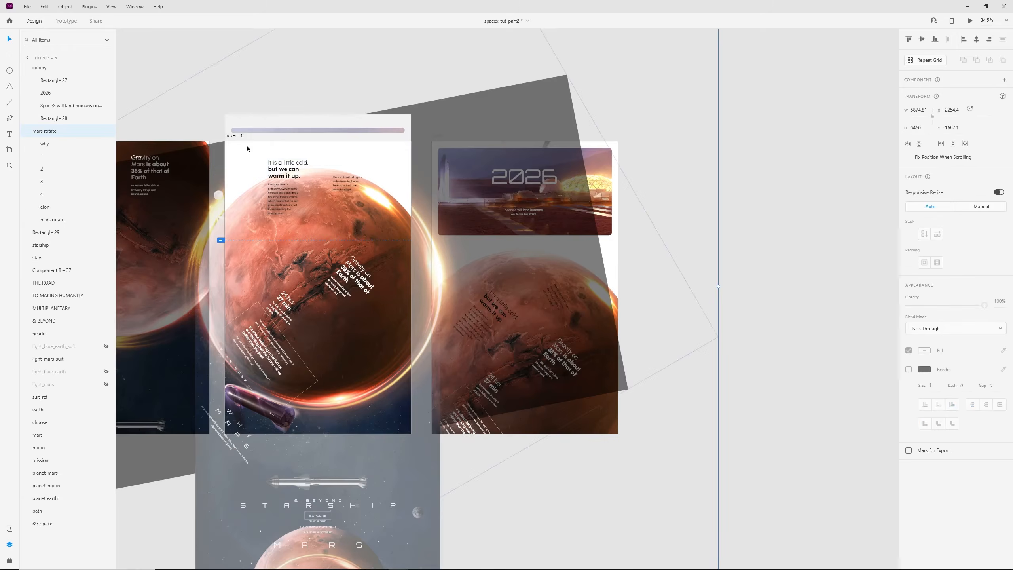
pyautogui.click(234, 136)
pyautogui.hotkey('ctrl', 'Return')
pyautogui.click(623, 319)
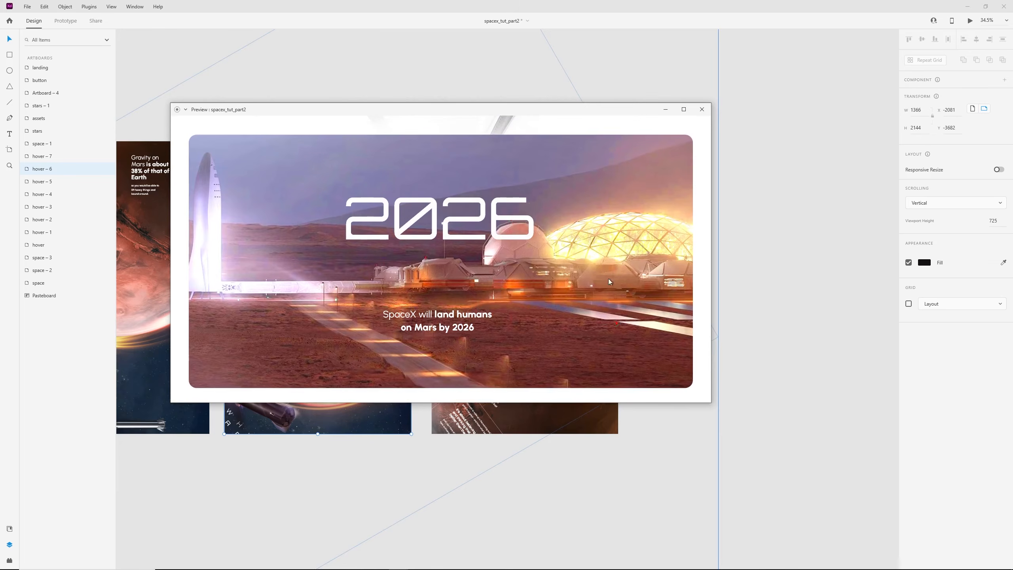
pyautogui.click(706, 112)
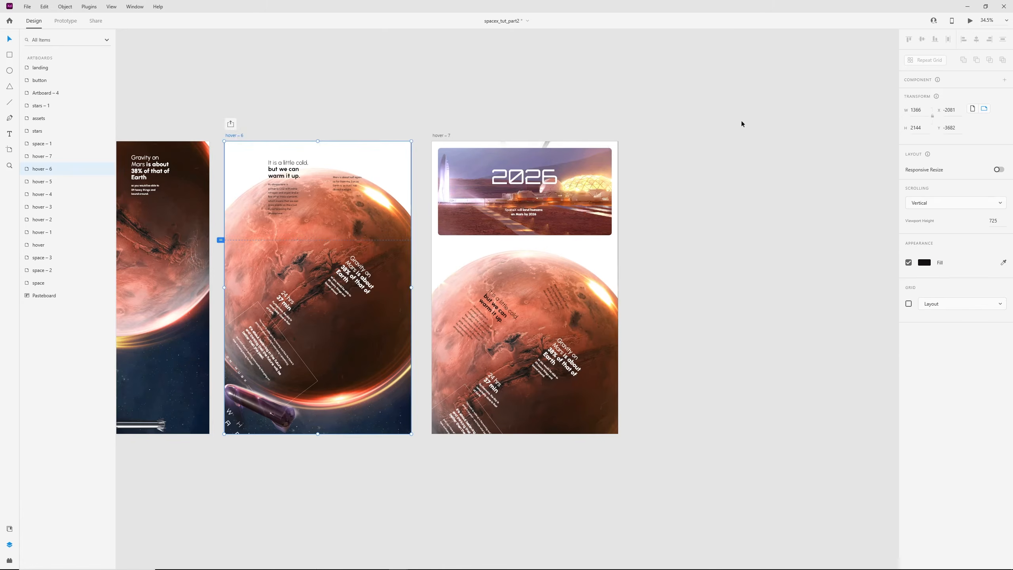
# - Duplicate the hover – 7 artboard beside the original as hover – 8
pyautogui.click(741, 121)
pyautogui.moveTo(658, 98); pyautogui.dragTo(533, 127)
pyautogui.scroll(3, 417, 158)
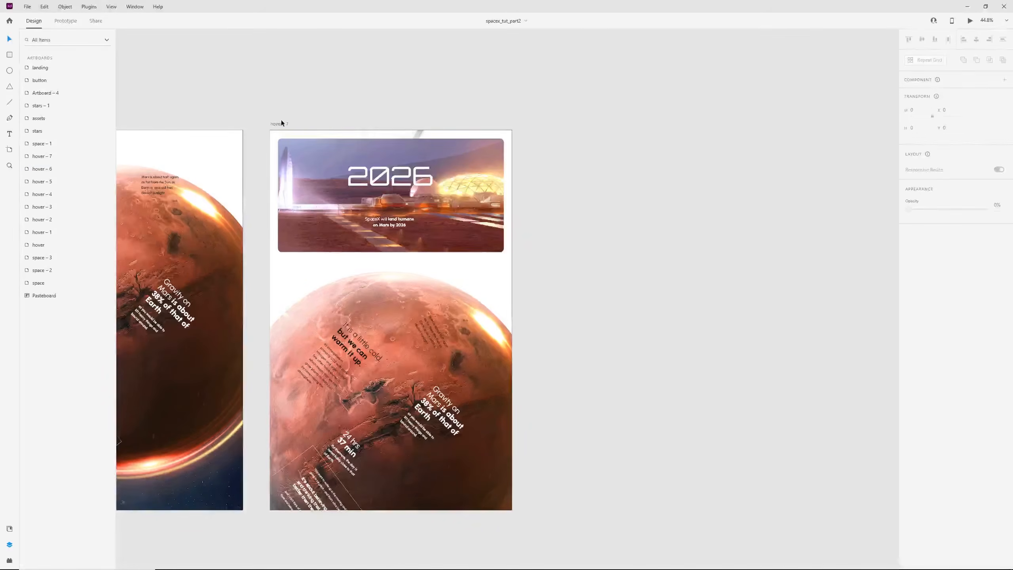
pyautogui.moveTo(271, 124); pyautogui.dragTo(551, 124)
pyautogui.click(280, 119)
# - Link the hover – 7 artboard to hover – 8 in Prototype mode
pyautogui.click(282, 123)
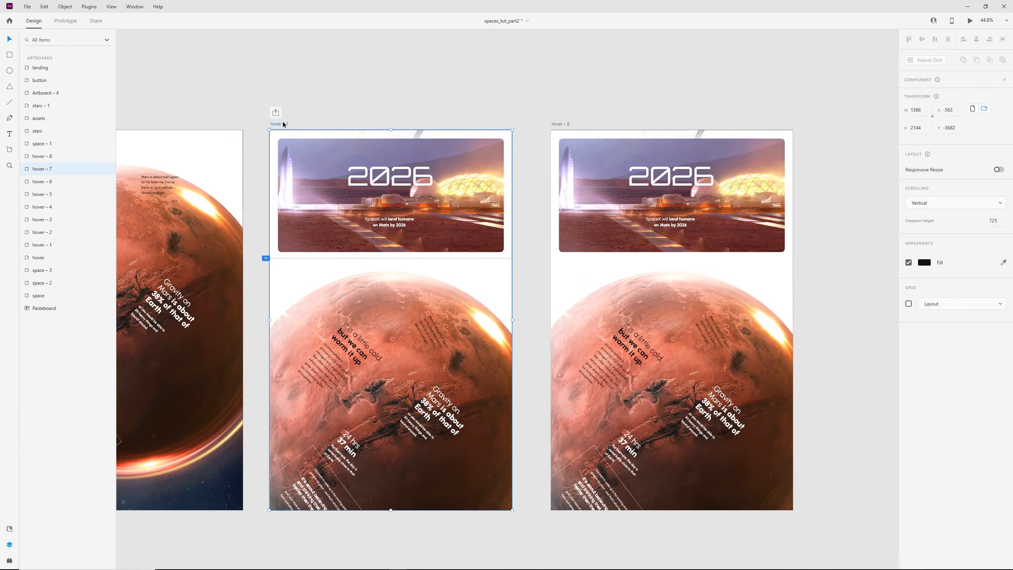
pyautogui.hotkey('ctrl', 'Tab')
pyautogui.moveTo(512, 313); pyautogui.dragTo(576, 321)
pyautogui.scroll(-2, 513, 385)
# - Move hover – 8's colony card, planet group and background layers down together until the card sits just below the viewport line
pyautogui.moveTo(631, 423); pyautogui.dragTo(595, 418)
pyautogui.moveTo(732, 523); pyautogui.dragTo(524, 194)
pyautogui.moveTo(661, 232); pyautogui.dragTo(660, 331)
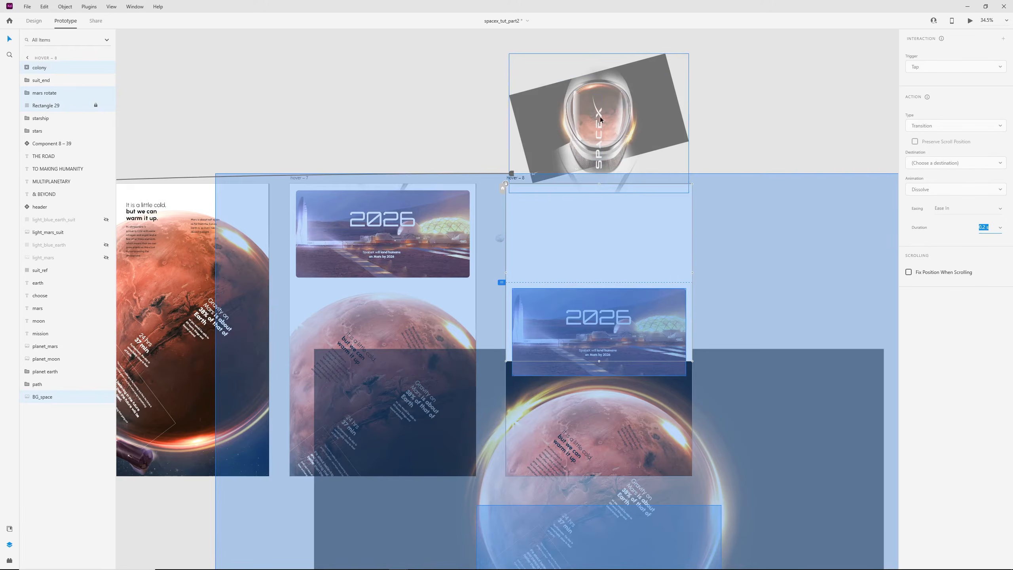
# - Return to Design mode and move the suit_end group down into the upper area of hover – 8, at Y -174.5
pyautogui.click(34, 16)
pyautogui.click(625, 112)
pyautogui.moveTo(625, 111); pyautogui.dragTo(625, 223)
pyautogui.scroll(4, 625, 222)
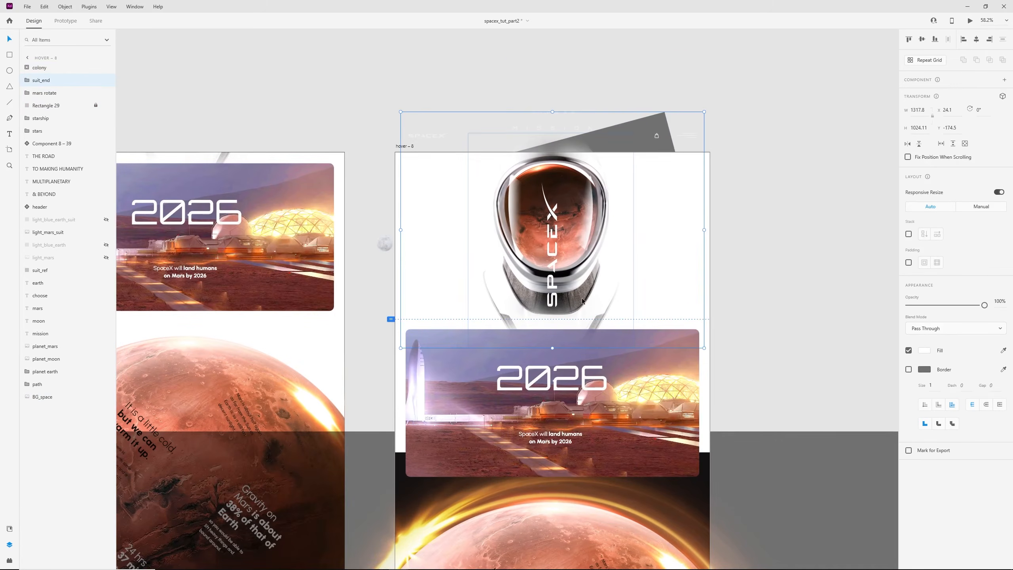
# - Scale down Rectangle 11, agcCBDF, AdobeStock_312047794 and mars together inside hover – 8's suit_end group, placing them at X 278.62, Y 23.3
pyautogui.doubleClick(615, 317)
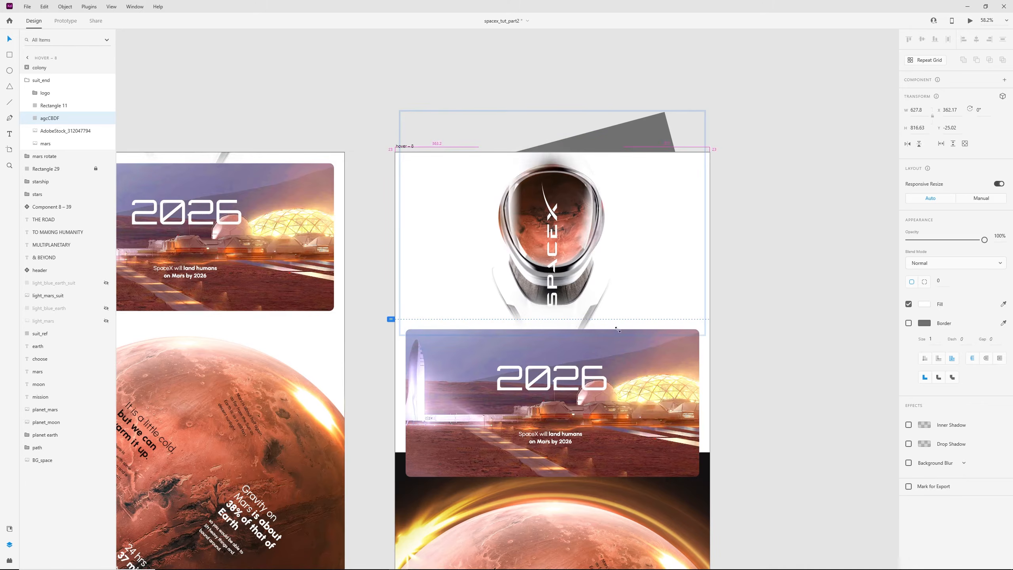
pyautogui.click(54, 105)
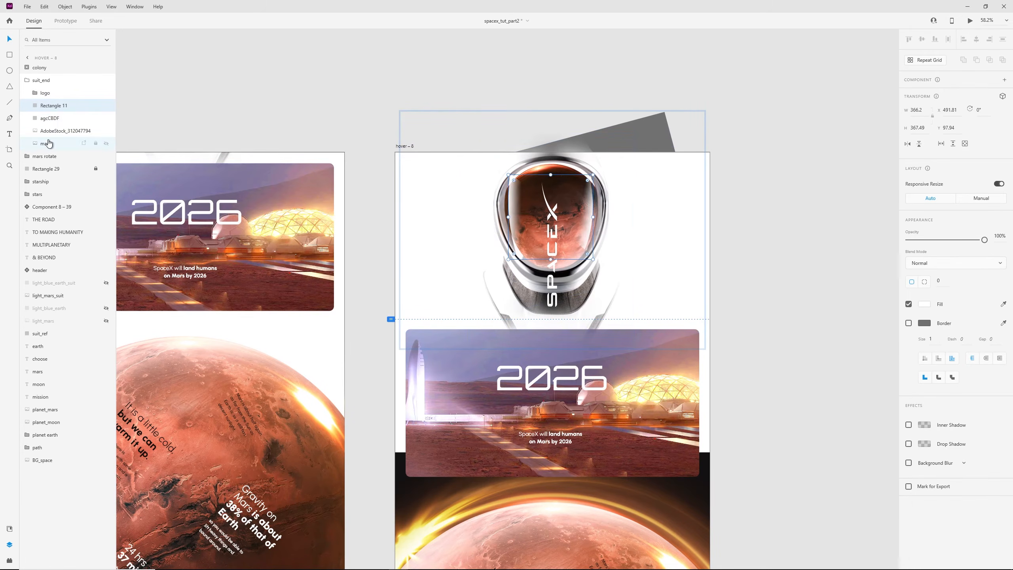
pyautogui.keyDown('shift'); pyautogui.click(45, 143); pyautogui.keyUp('shift')
pyautogui.moveTo(704, 112); pyautogui.dragTo(651, 158)
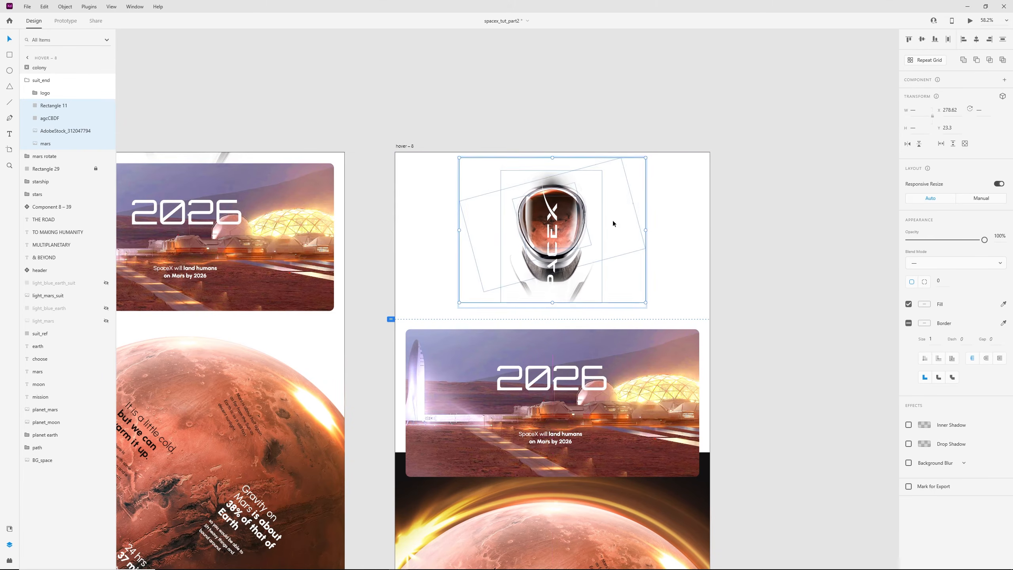
# - Shrink the suit's SpaceX logo on hover – 8 to 391.8 × 47.9 and position it at X 645.67, Y 155.78
pyautogui.scroll(2, 622, 211)
pyautogui.click(541, 201)
pyautogui.moveTo(540, 169); pyautogui.dragTo(538, 179)
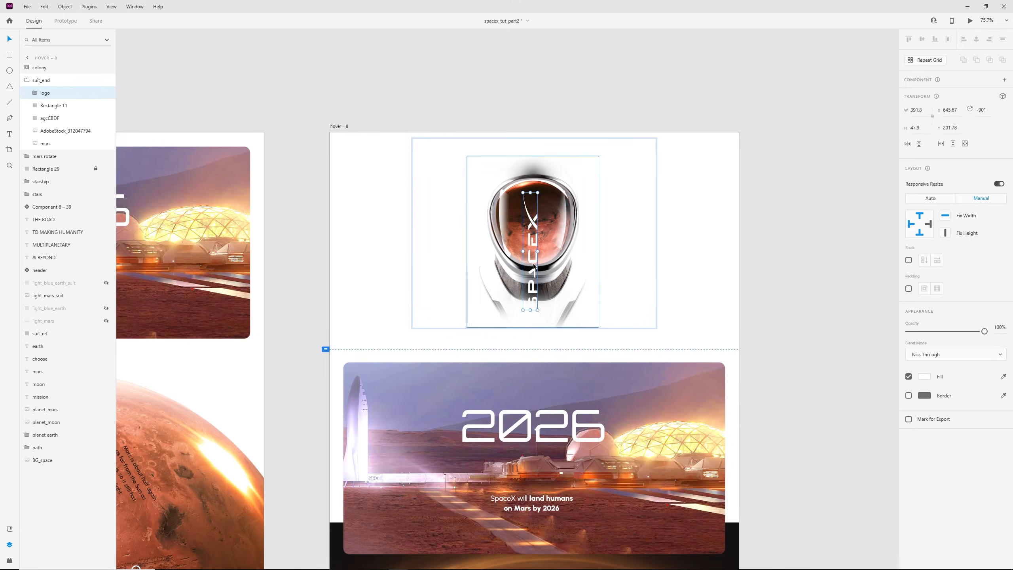
pyautogui.moveTo(533, 267)
pyautogui.mouseDown()
pyautogui.moveTo(532, 245)
pyautogui.moveTo(532, 254)
pyautogui.mouseUp()
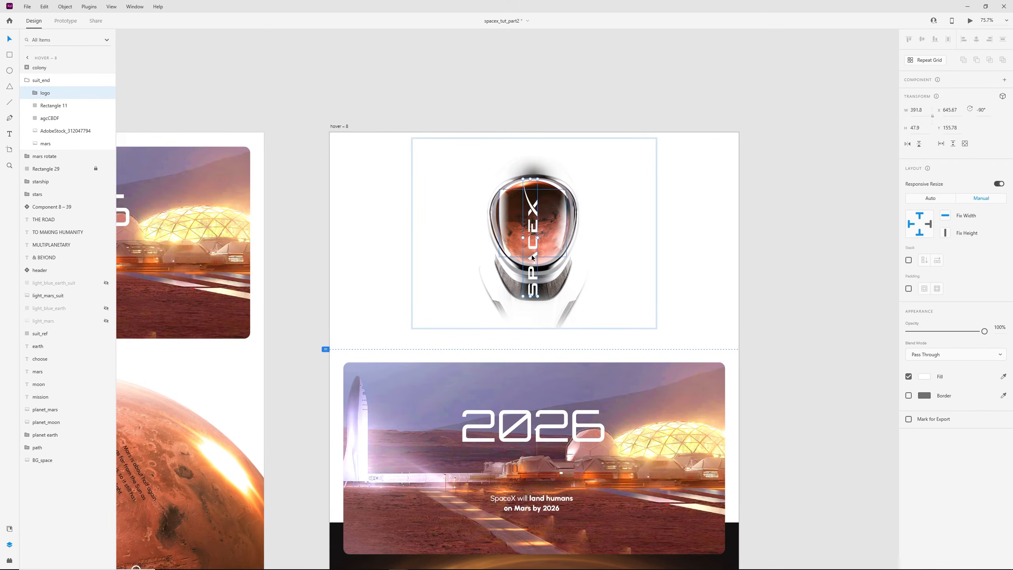
# - Move the SpaceX logo in hover – 7's suit_end group up to Y -955.12
pyautogui.scroll(-2, 532, 254)
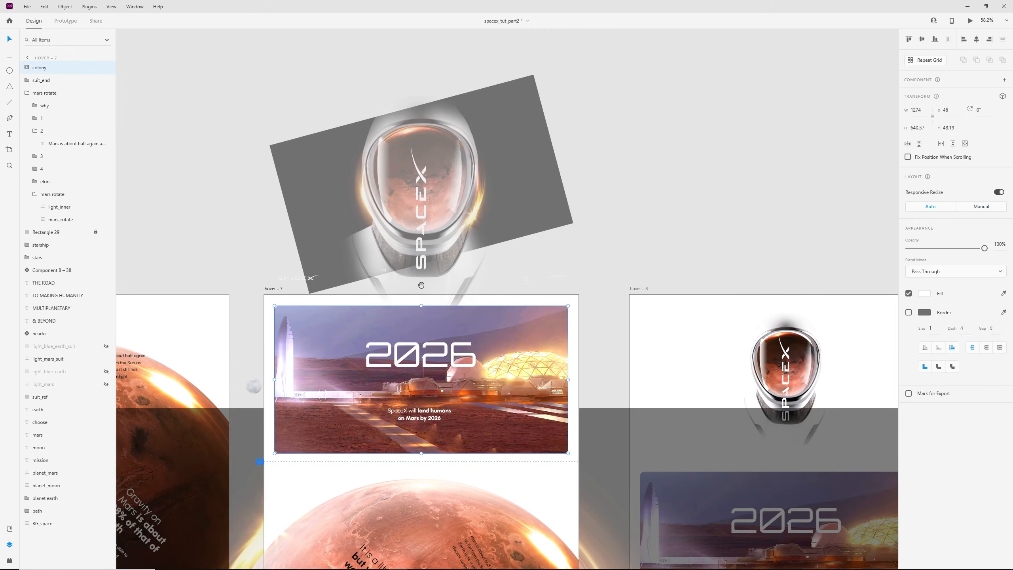
pyautogui.doubleClick(422, 218)
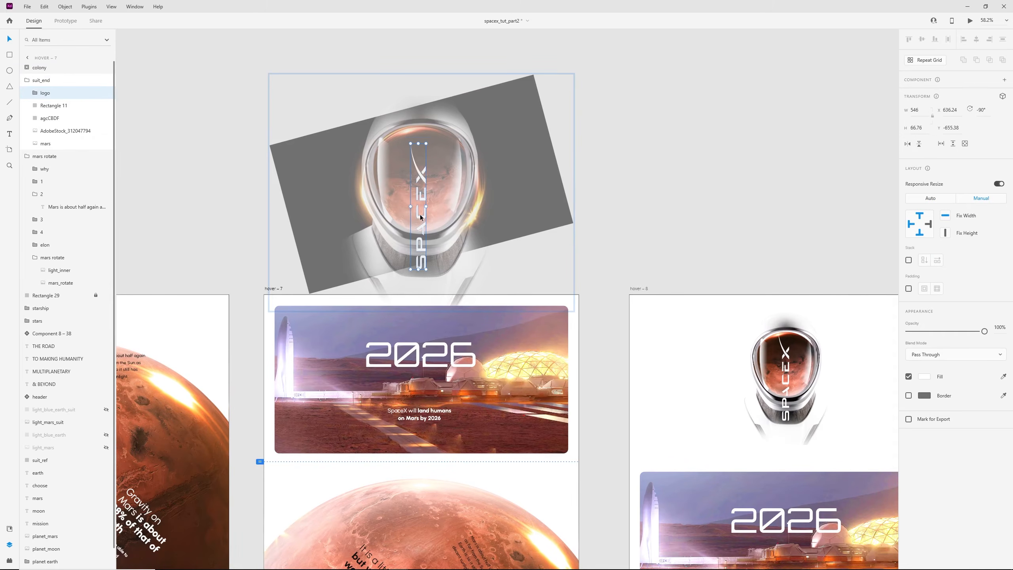
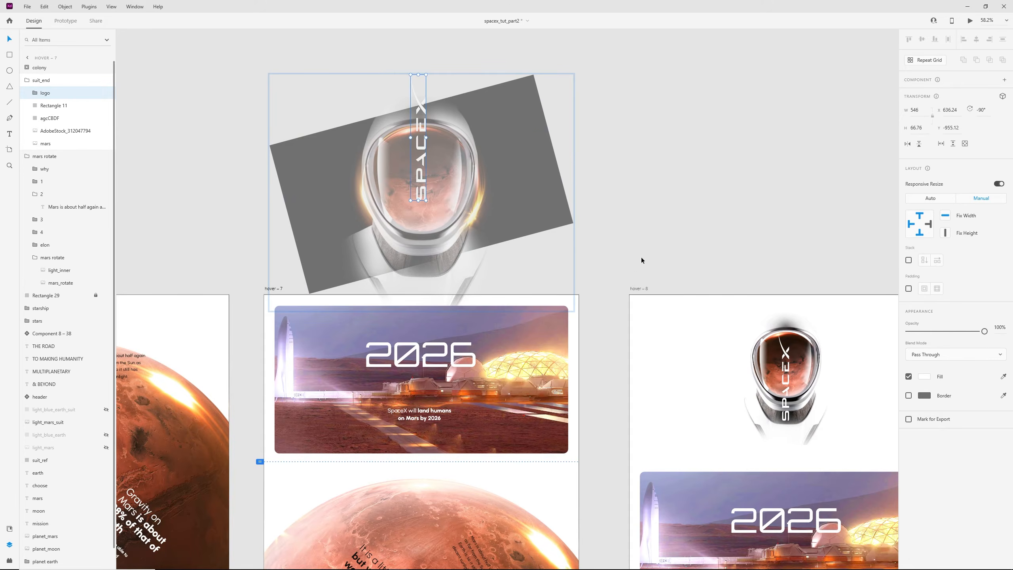
pyautogui.click(612, 250)
# - Preview the transition from hover – 7 to the astronaut suit on hover – 8
pyautogui.moveTo(614, 242); pyautogui.dragTo(567, 165)
pyautogui.click(225, 211)
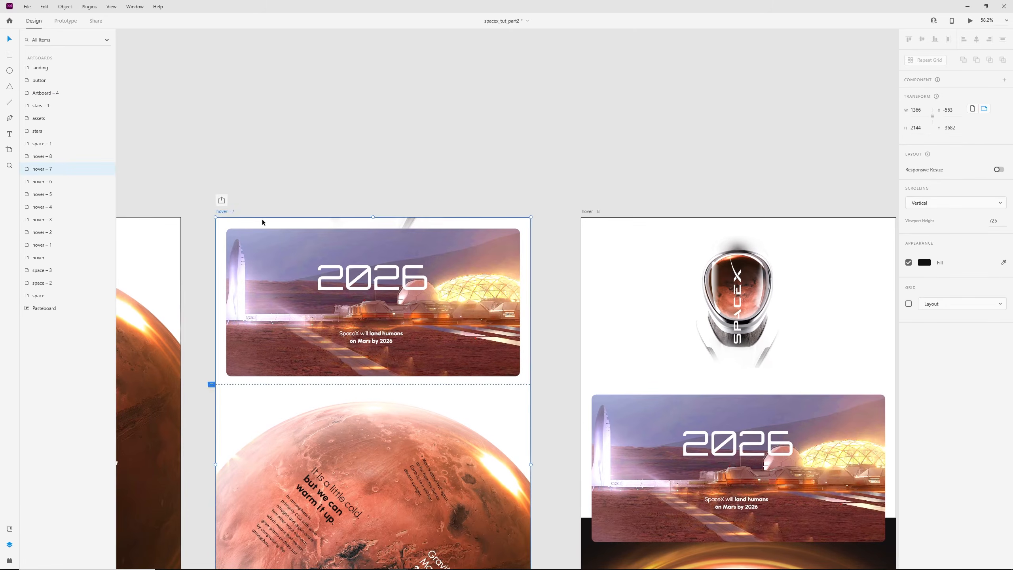
pyautogui.hotkey('ctrl', 'Return')
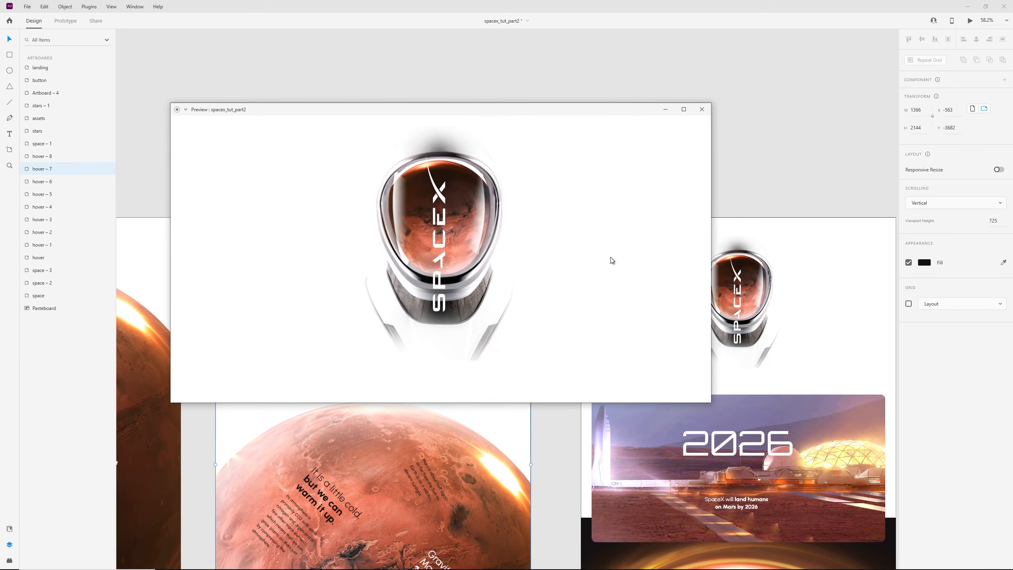
pyautogui.click(707, 110)
pyautogui.click(825, 195)
pyautogui.moveTo(826, 196); pyautogui.dragTo(536, 99)
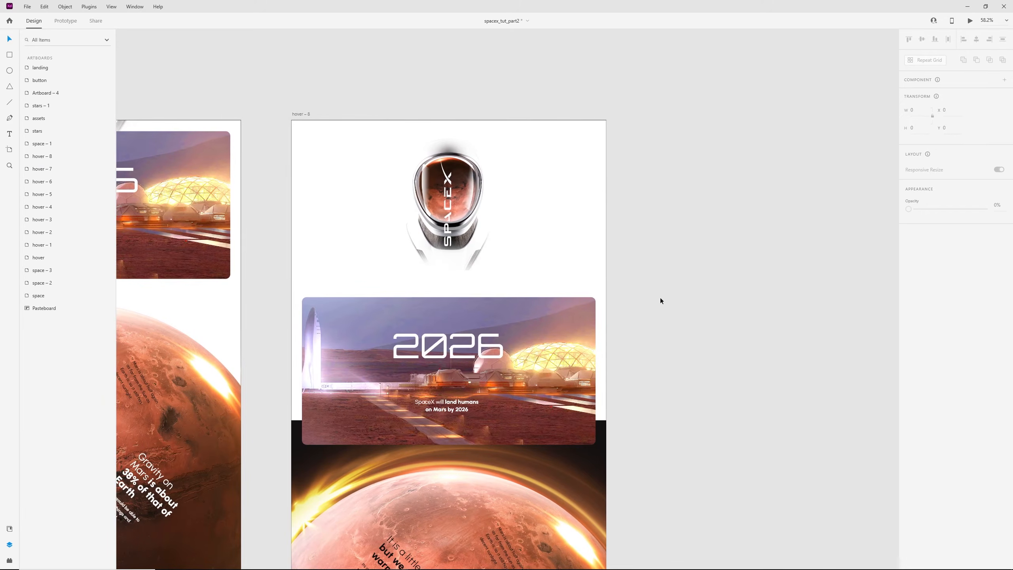
# - Duplicate the hover – 8 artboard as hover – 9 beside it and link hover – 8 to it in the prototype
pyautogui.moveTo(297, 115); pyautogui.dragTo(638, 113)
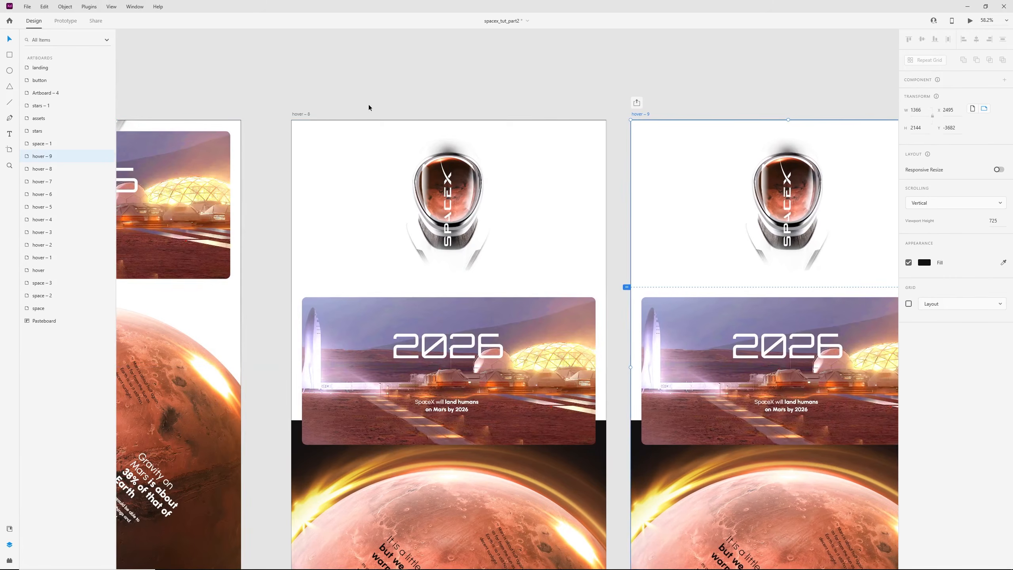
pyautogui.click(300, 114)
pyautogui.hotkey('ctrl', 'Tab')
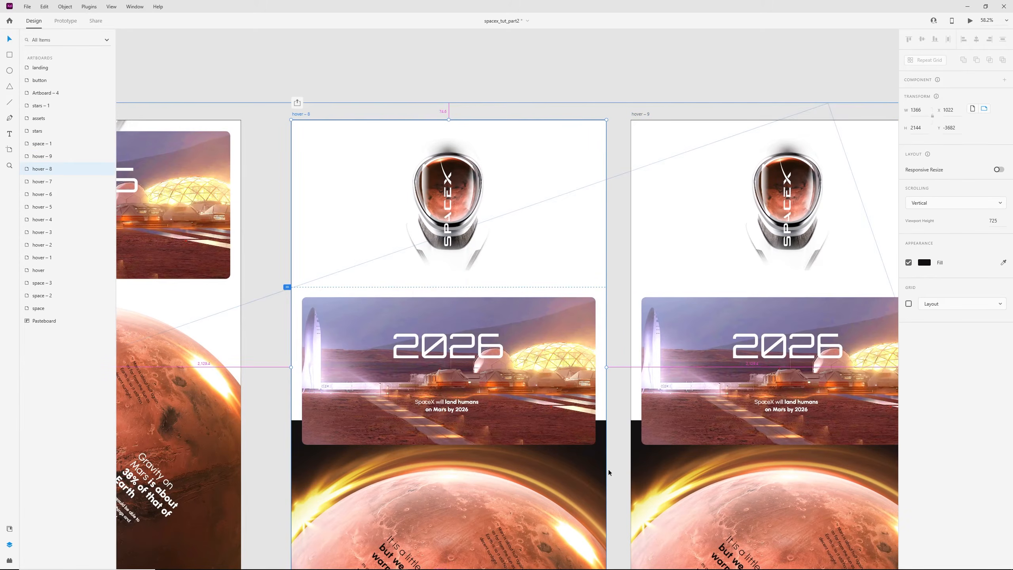
pyautogui.moveTo(607, 359); pyautogui.dragTo(657, 299)
pyautogui.click(706, 88)
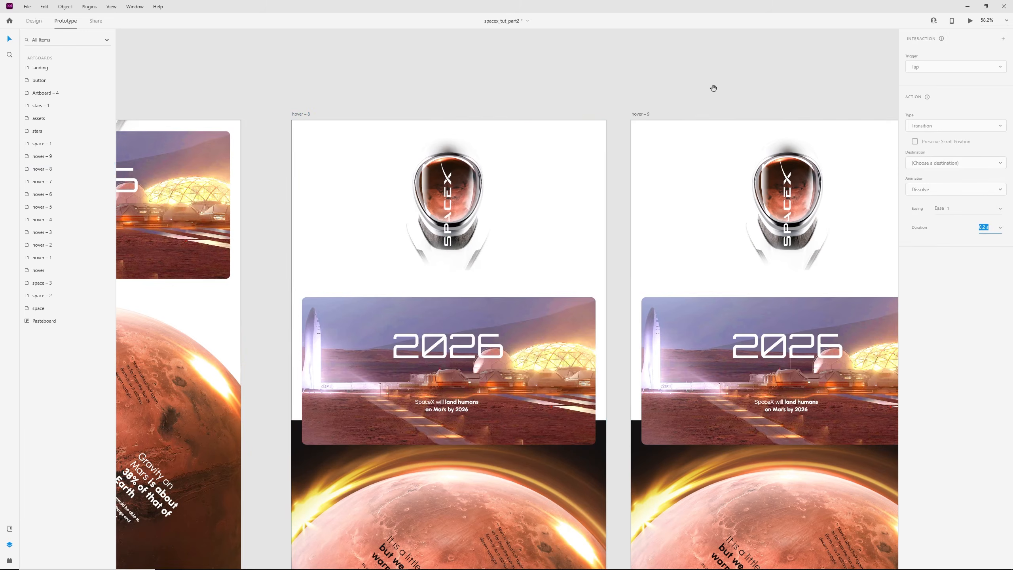
# - Draw a borderless white 1386 × 744 rectangle at X 0, Y 0 covering the suit area of hover – 9
pyautogui.moveTo(706, 88); pyautogui.dragTo(513, 99)
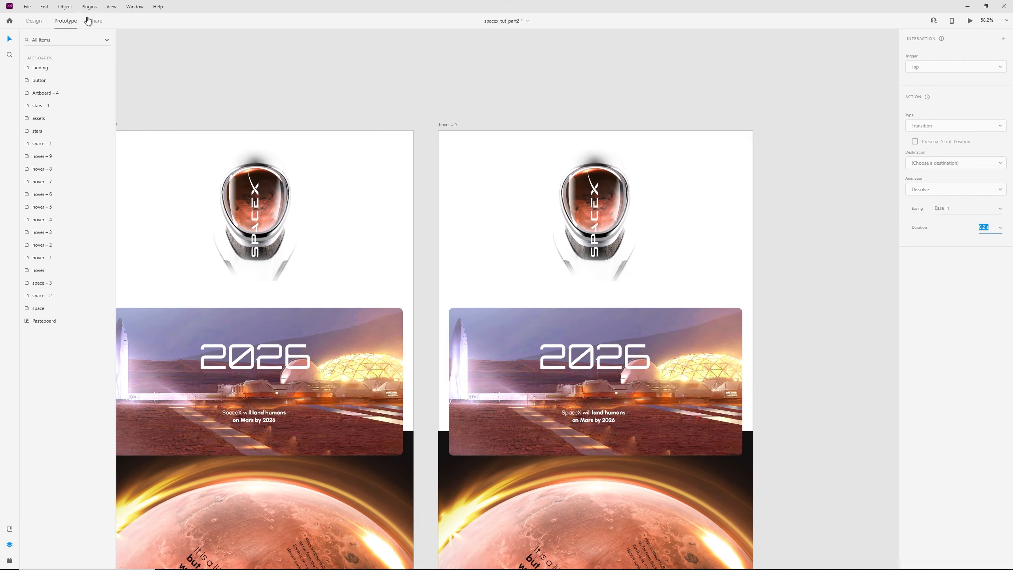
pyautogui.click(34, 22)
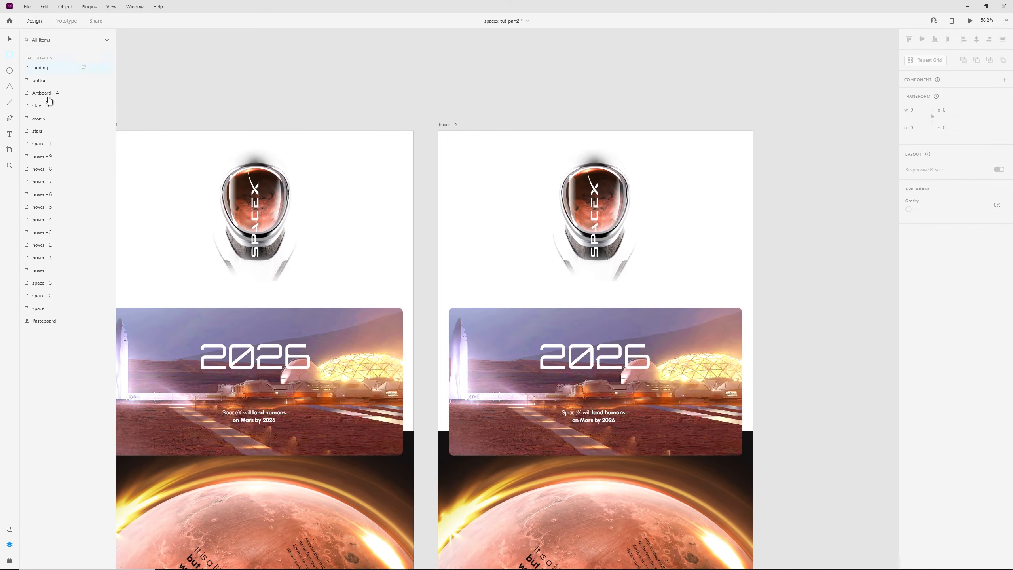
pyautogui.moveTo(439, 131)
pyautogui.mouseDown()
pyautogui.moveTo(760, 312)
pyautogui.moveTo(753, 302)
pyautogui.mouseUp()
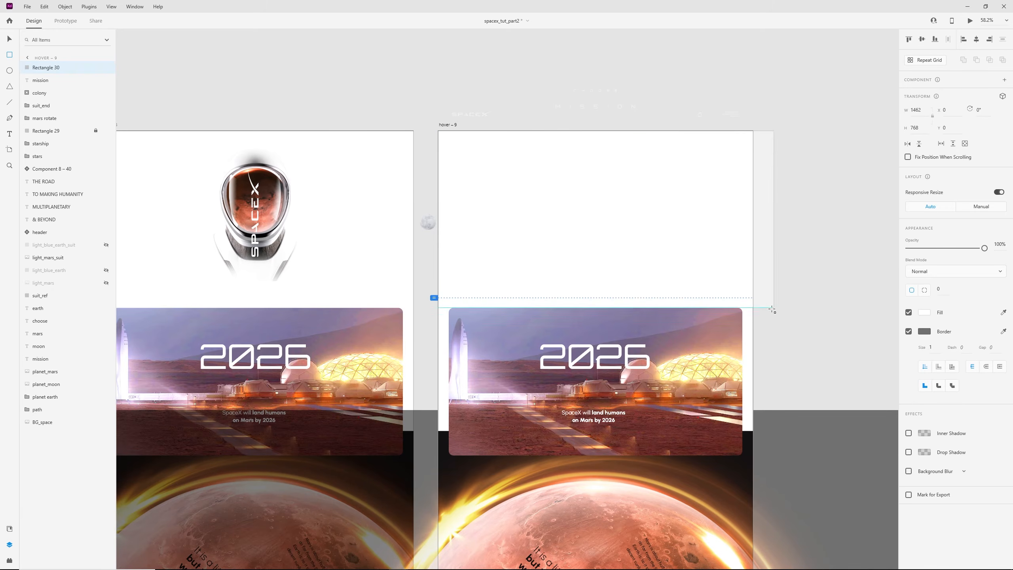
pyautogui.click(909, 332)
# - Apply a background blur to hover – 9's new rectangle with amount 13 and brightness 26
pyautogui.click(909, 414)
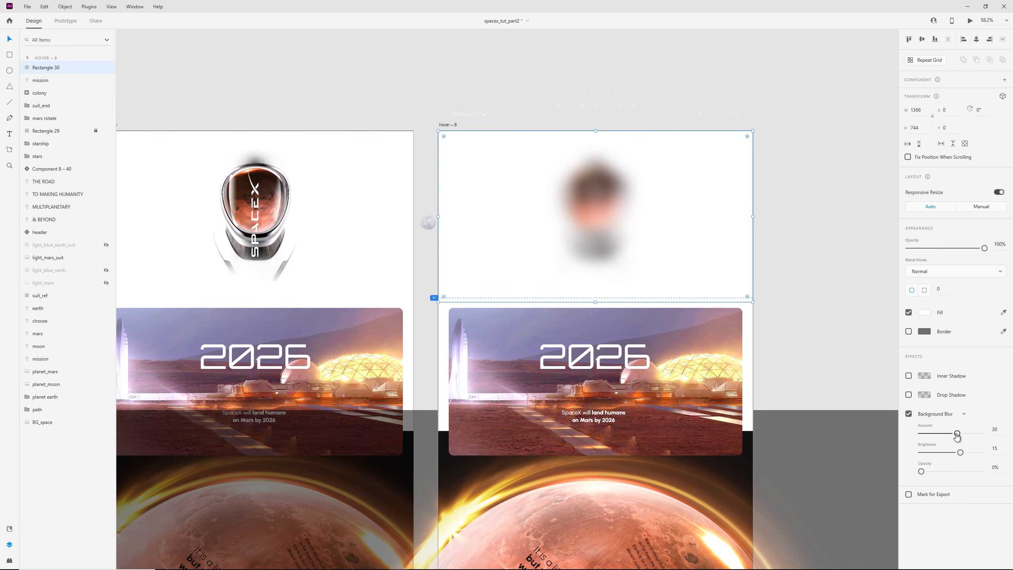
pyautogui.moveTo(956, 434); pyautogui.dragTo(934, 435)
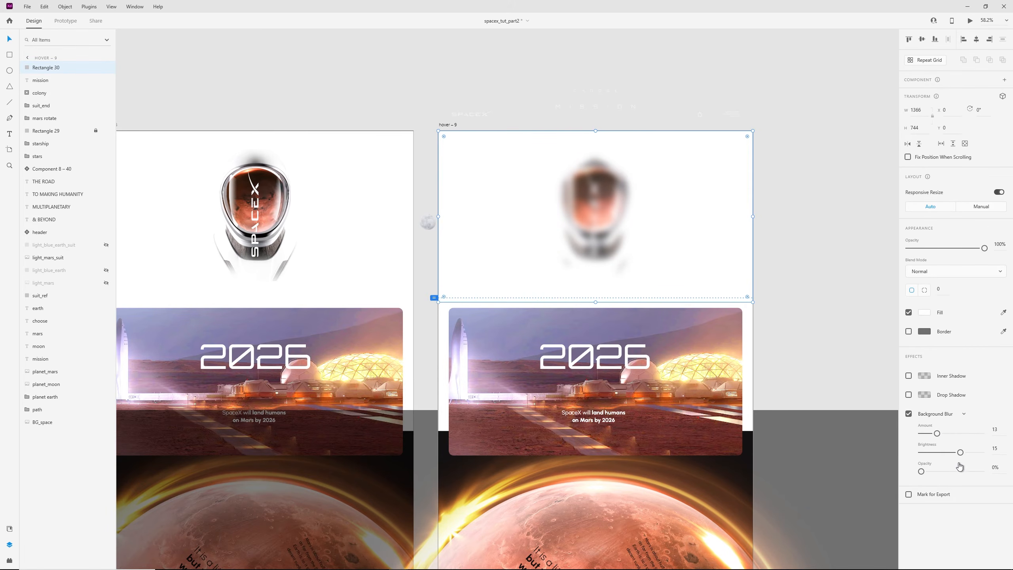
pyautogui.moveTo(959, 455); pyautogui.dragTo(958, 456)
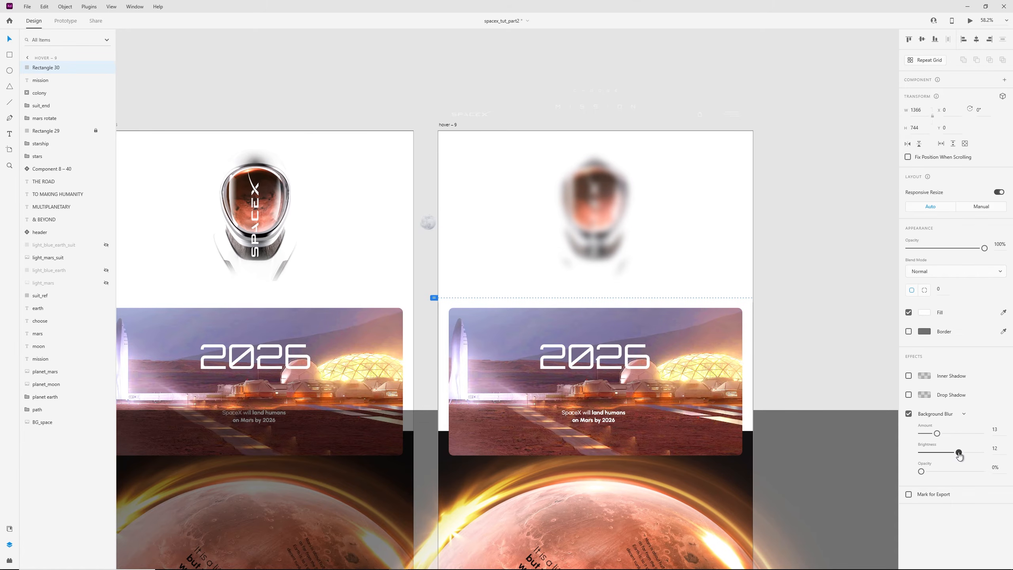
pyautogui.moveTo(959, 455); pyautogui.dragTo(967, 455)
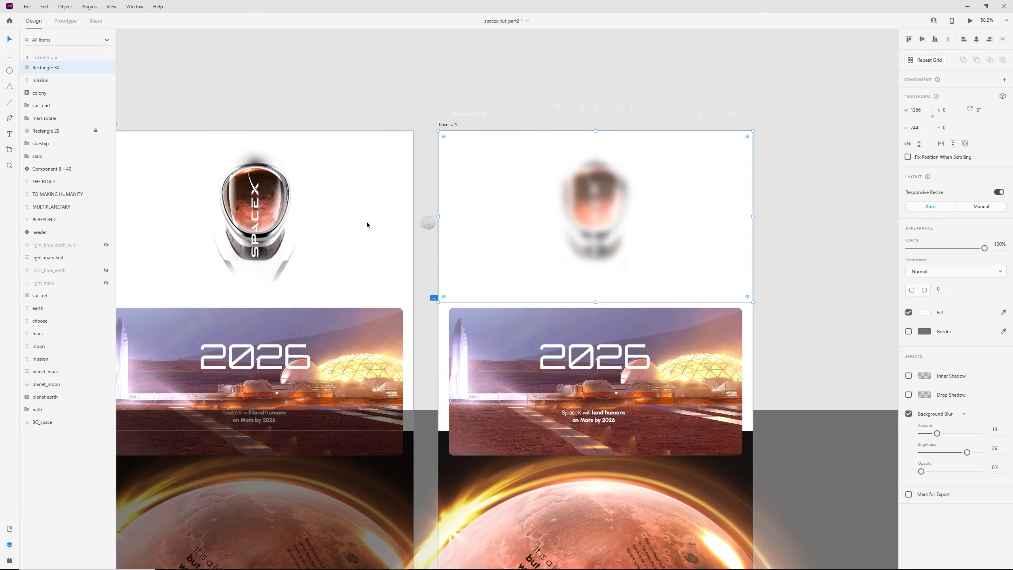
# - Scale the suit_end group in hover – 9 down around its center behind the blur rectangle
pyautogui.click(44, 232)
pyautogui.click(47, 106)
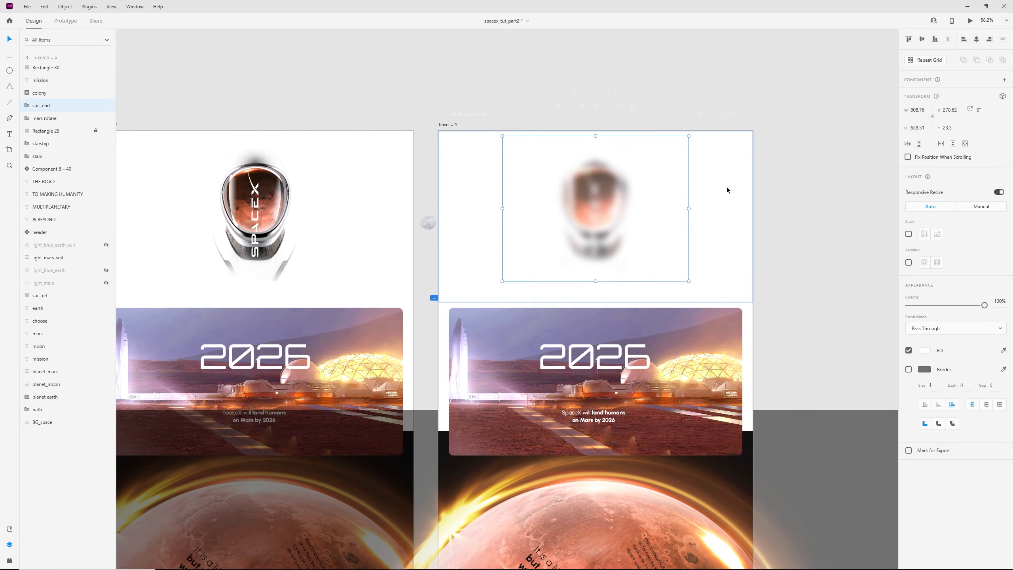
pyautogui.moveTo(687, 136); pyautogui.dragTo(638, 177)
# - Open the prototype preview from hover – 8 and close it again
pyautogui.click(247, 100)
pyautogui.moveTo(223, 104); pyautogui.dragTo(287, 98)
pyautogui.click(170, 119)
pyautogui.hotkey('ctrl', 'Return')
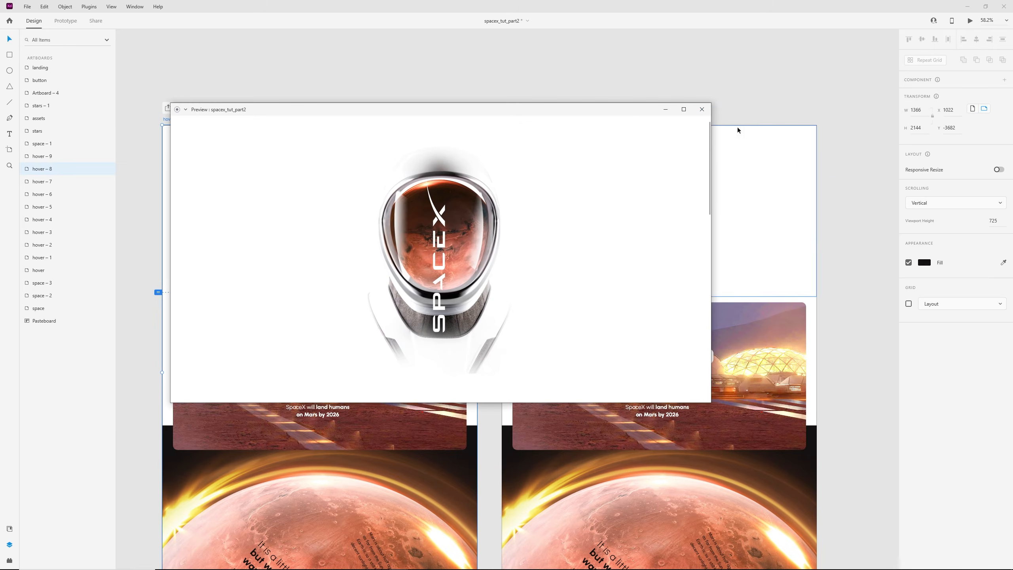
pyautogui.click(703, 109)
# - Copy the blur rectangle from hover – 9 into hover – 8 and set the copy's opacity to 0%
pyautogui.click(750, 216)
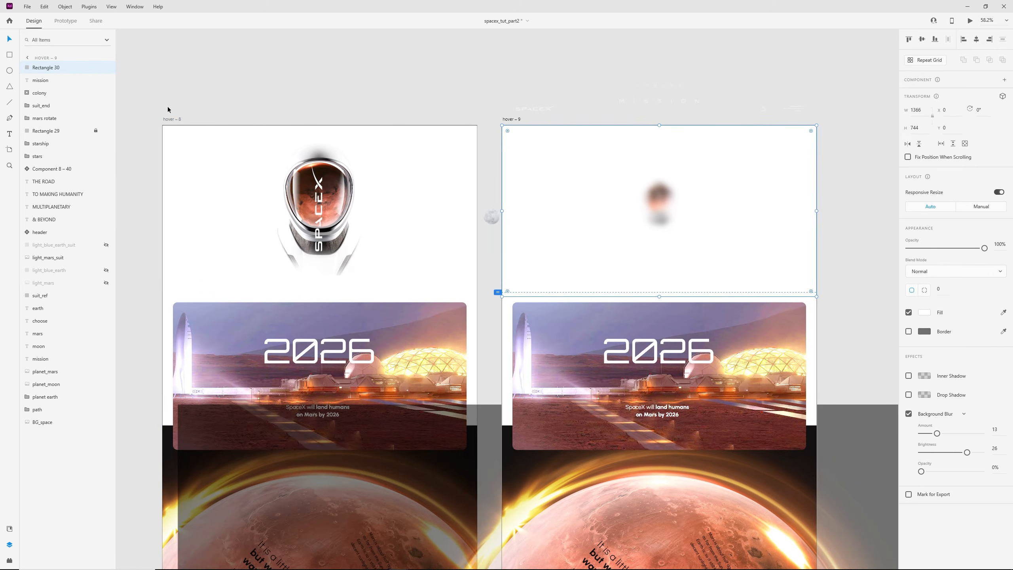
pyautogui.click(182, 120)
pyautogui.hotkey('ctrl', 'v')
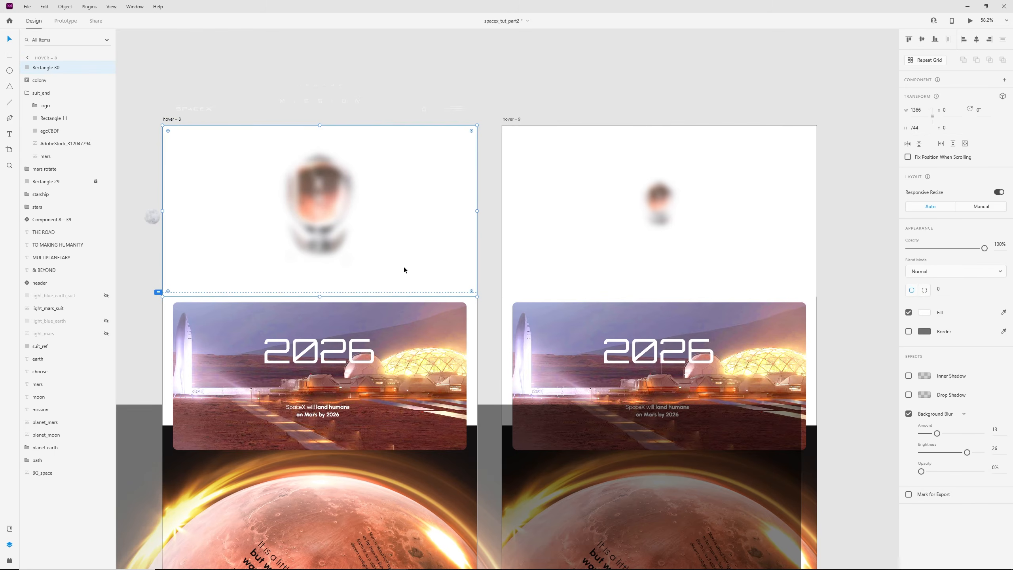
pyautogui.moveTo(961, 250); pyautogui.dragTo(840, 252)
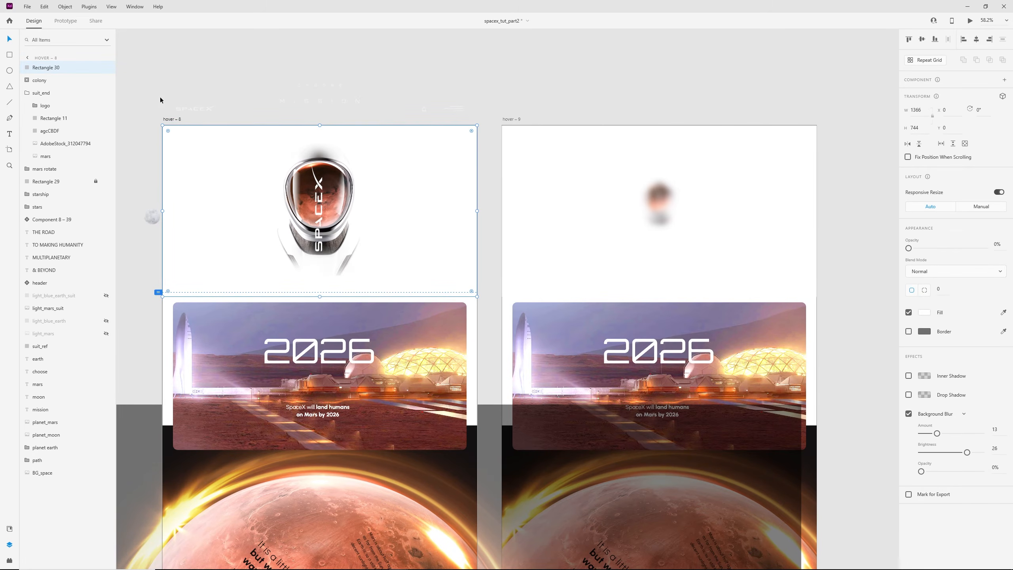
# - Preview the transition from hover – 8 to the shrunken, blurred suit on hover – 9
pyautogui.click(171, 122)
pyautogui.hotkey('ctrl', 'Return')
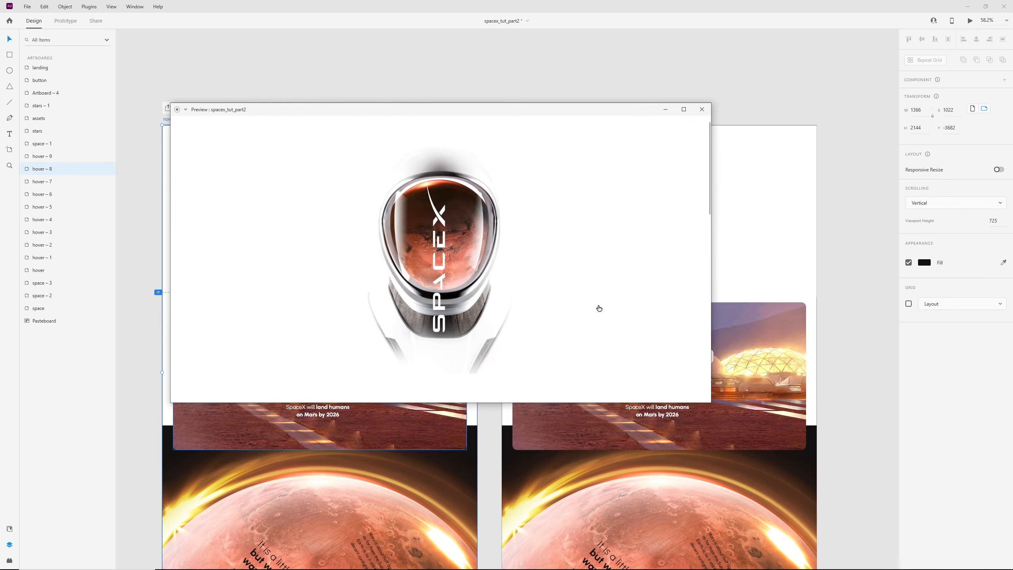
pyautogui.click(598, 302)
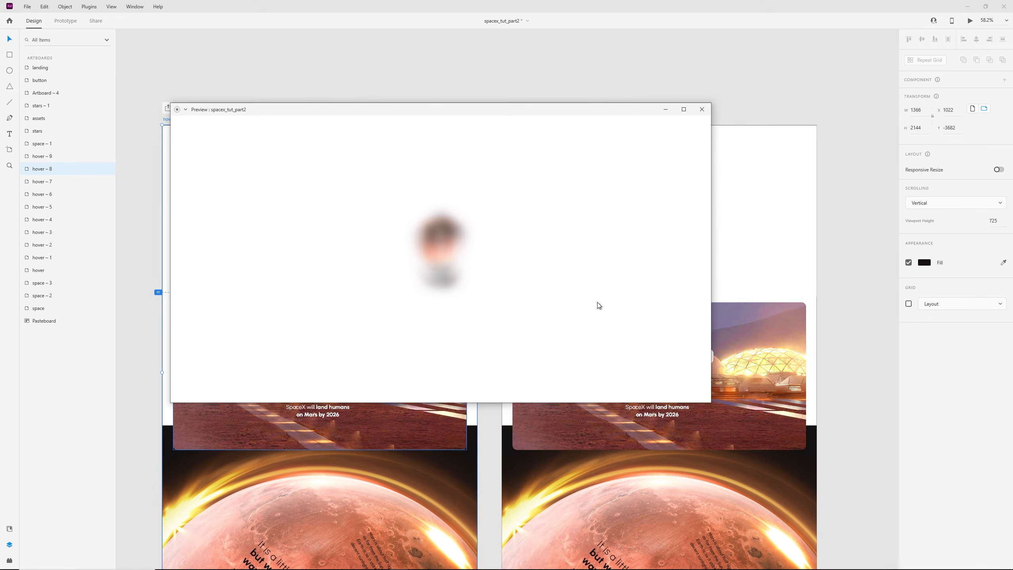
pyautogui.click(702, 109)
# - Set the Auto-Animate duration from hover – 8 to hover – 9 to 2 s and preview the transition
pyautogui.hotkey('ctrl', 'Tab')
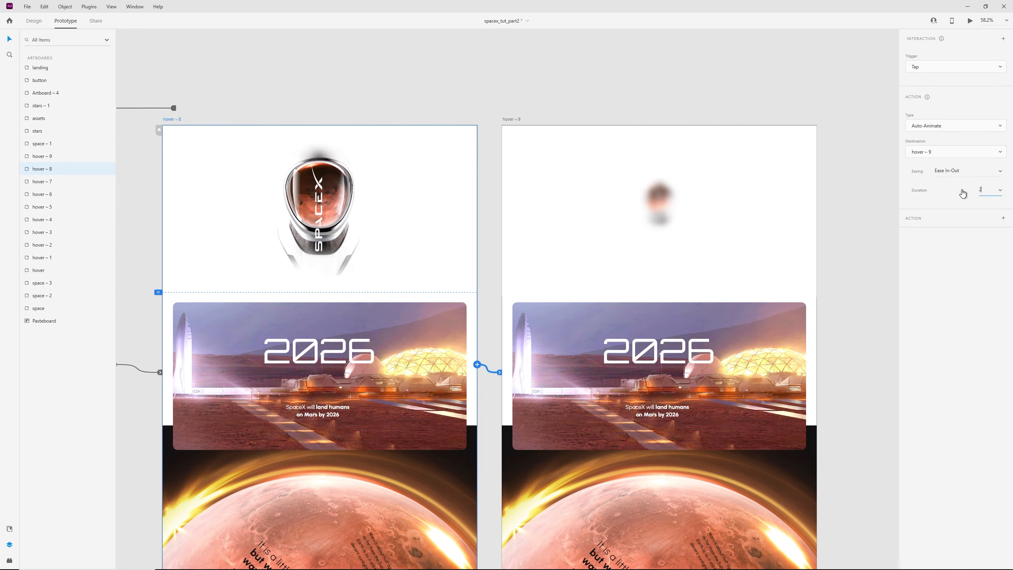
pyautogui.click(293, 114)
pyautogui.click(174, 119)
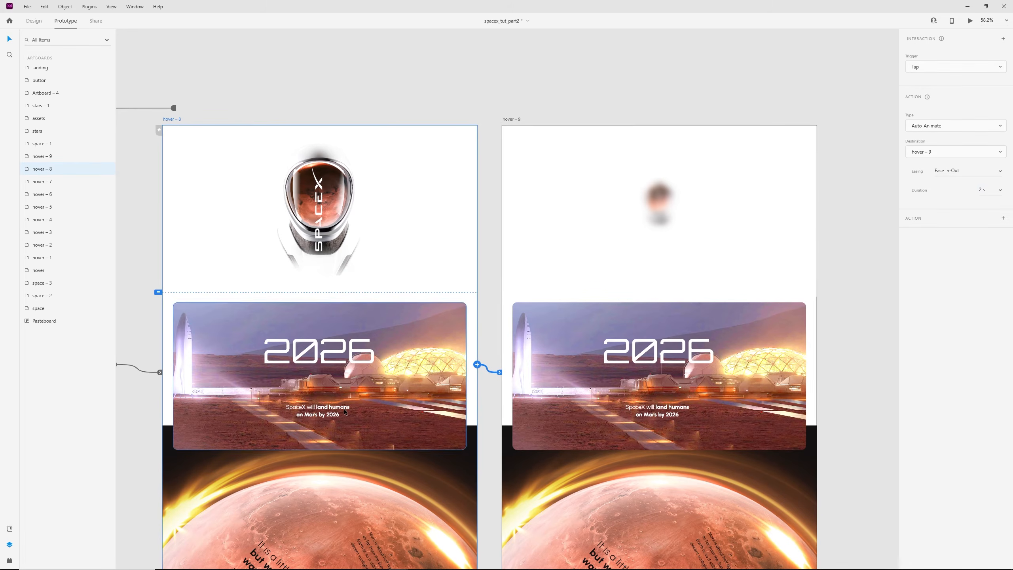
pyautogui.hotkey('ctrl', 'Return')
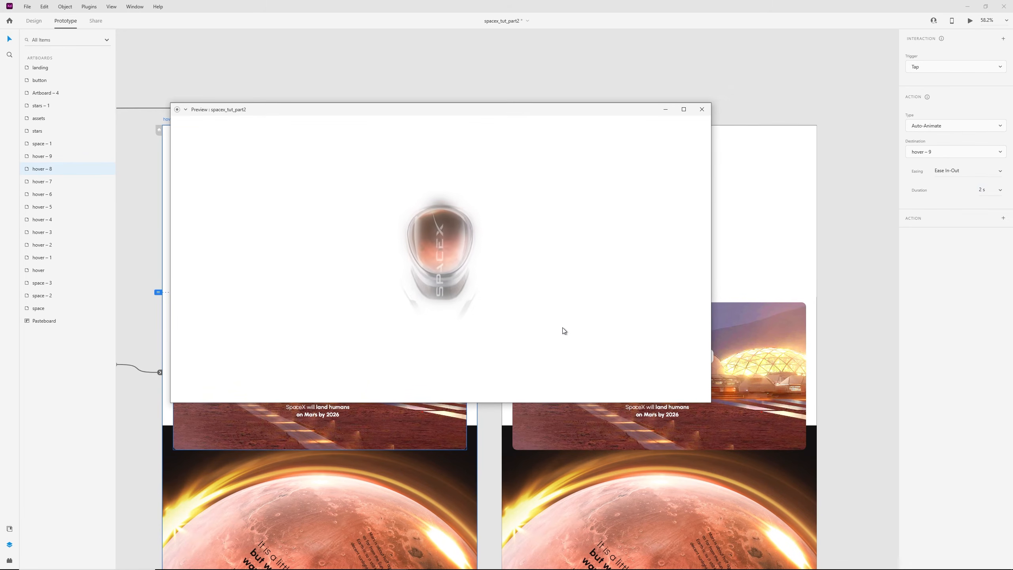
pyautogui.click(702, 109)
# - Delete the 2026 colony card and the Mars planet artwork beneath it from hover – 9
pyautogui.click(733, 94)
pyautogui.moveTo(696, 100); pyautogui.dragTo(541, 108)
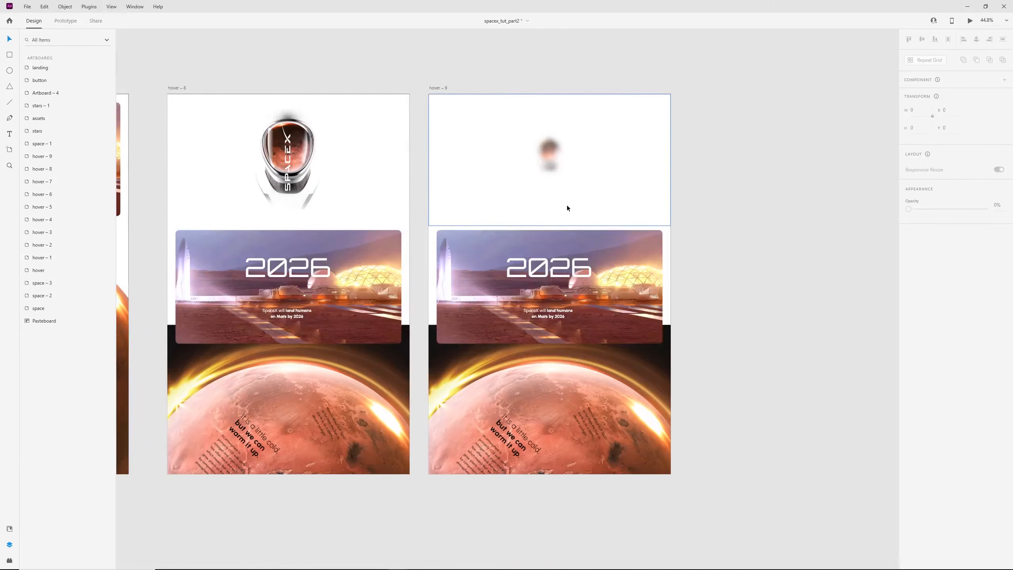
pyautogui.click(579, 268)
pyautogui.moveTo(603, 269); pyautogui.dragTo(567, 231)
pyautogui.scroll(-3, 566, 231)
pyautogui.click(659, 460)
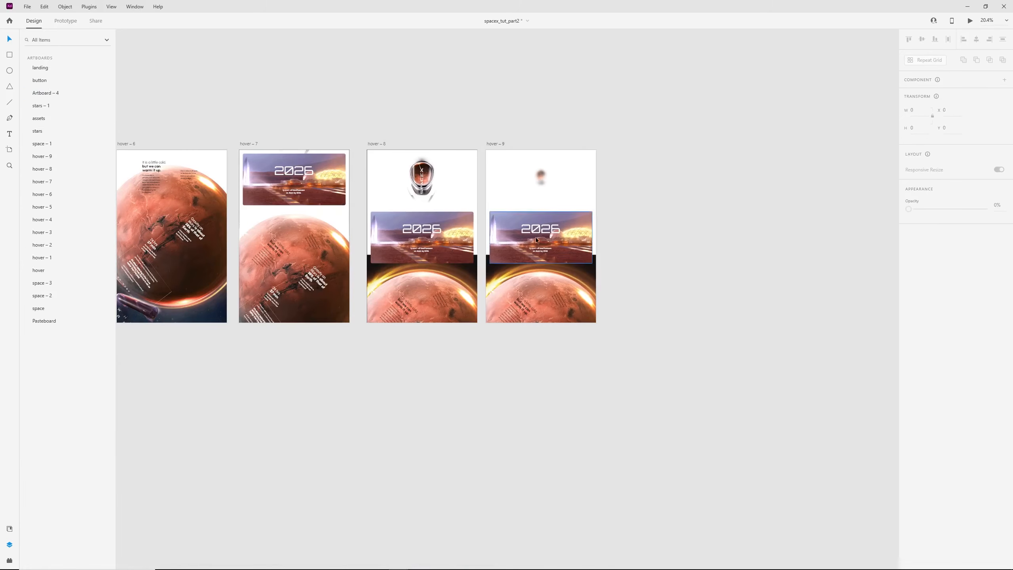
pyautogui.click(502, 218)
pyautogui.press('Delete')
pyautogui.click(510, 231)
pyautogui.hotkey('ctrl', 'l')
pyautogui.moveTo(508, 231); pyautogui.dragTo(614, 552)
pyautogui.press('Delete')
pyautogui.click(636, 300)
# - Shorten the hover – 9 artboard to a height of 800
pyautogui.scroll(2, 533, 153)
pyautogui.click(477, 143)
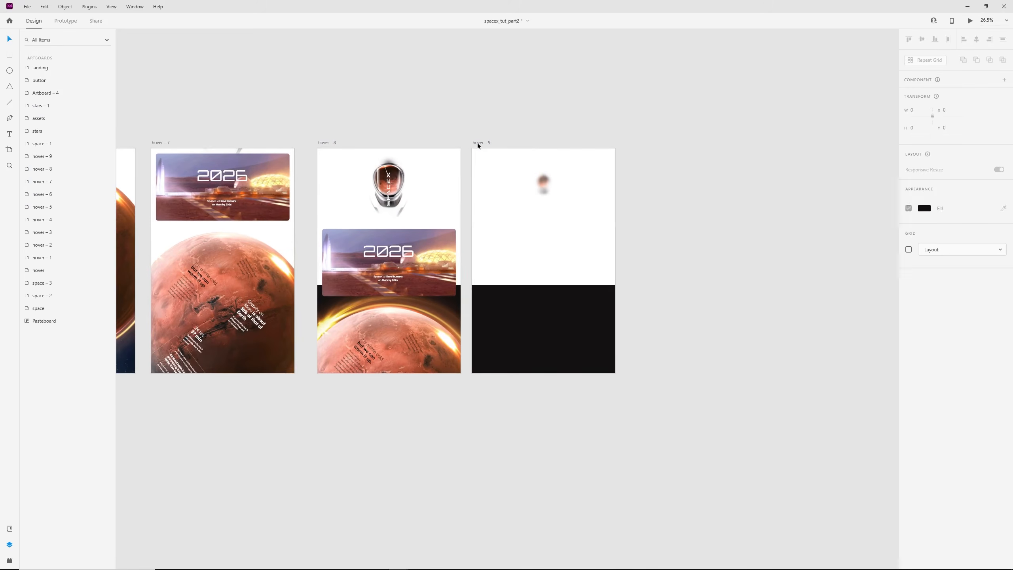
pyautogui.moveTo(543, 373); pyautogui.dragTo(538, 234)
pyautogui.scroll(2, 554, 175)
pyautogui.moveTo(483, 122); pyautogui.dragTo(465, 108)
pyautogui.click(502, 92)
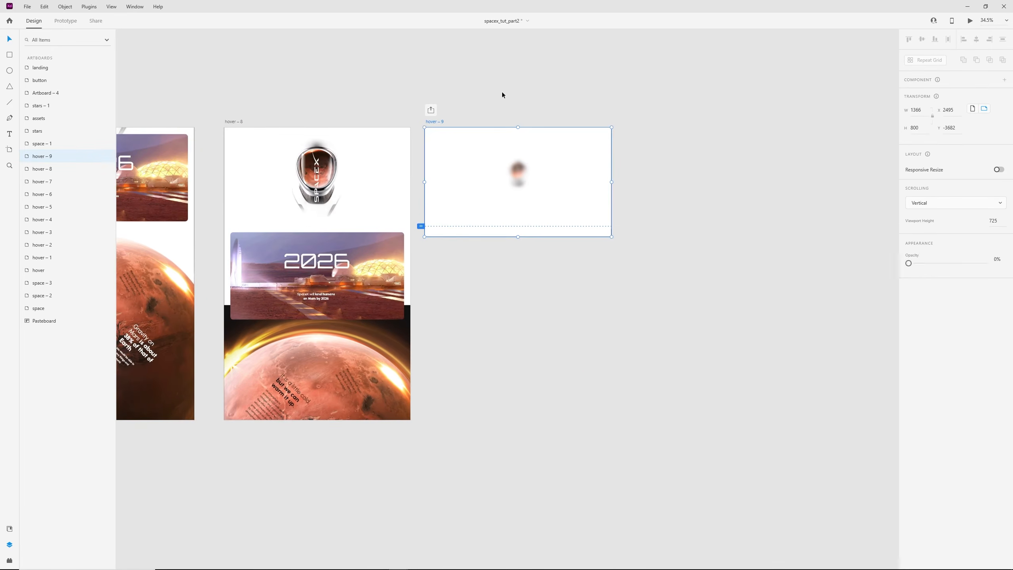
# - Select the THE ROAD, TO MAKING HUMANITY and MULTIPLANETARY text lines on the landing artboard for copying
pyautogui.scroll(-2, 502, 92)
pyautogui.scroll(-2, 501, 93)
pyautogui.moveTo(156, 502); pyautogui.dragTo(889, 117)
pyautogui.moveTo(310, 459); pyautogui.dragTo(389, 405)
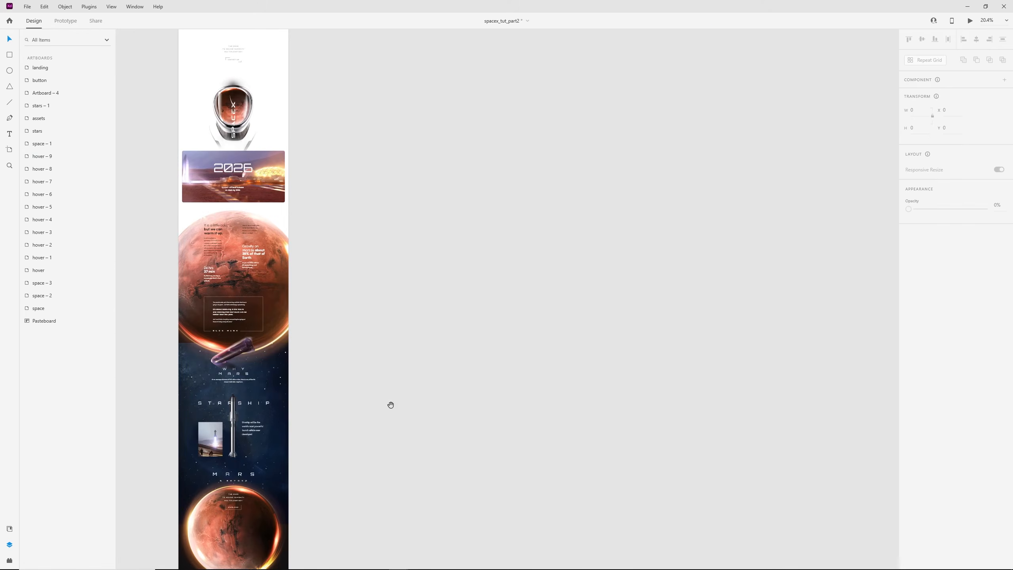
pyautogui.moveTo(198, 32); pyautogui.dragTo(370, 244)
pyautogui.scroll(6, 371, 244)
pyautogui.scroll(1, 463, 280)
pyautogui.click(494, 283)
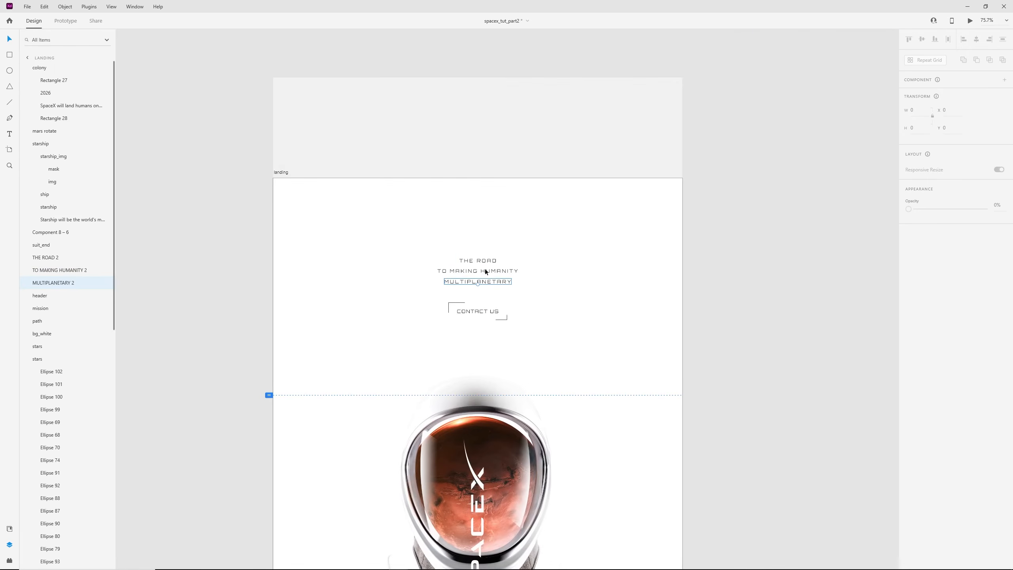
pyautogui.keyDown('shift'); pyautogui.click(487, 272); pyautogui.keyUp('shift')
pyautogui.keyDown('shift'); pyautogui.click(482, 262); pyautogui.keyUp('shift')
# - Paste copies of the three landing text lines into the hover – 9 artboard
pyautogui.scroll(-3, 509, 282)
pyautogui.moveTo(612, 241); pyautogui.dragTo(256, 443)
pyautogui.moveTo(830, 131); pyautogui.dragTo(280, 371)
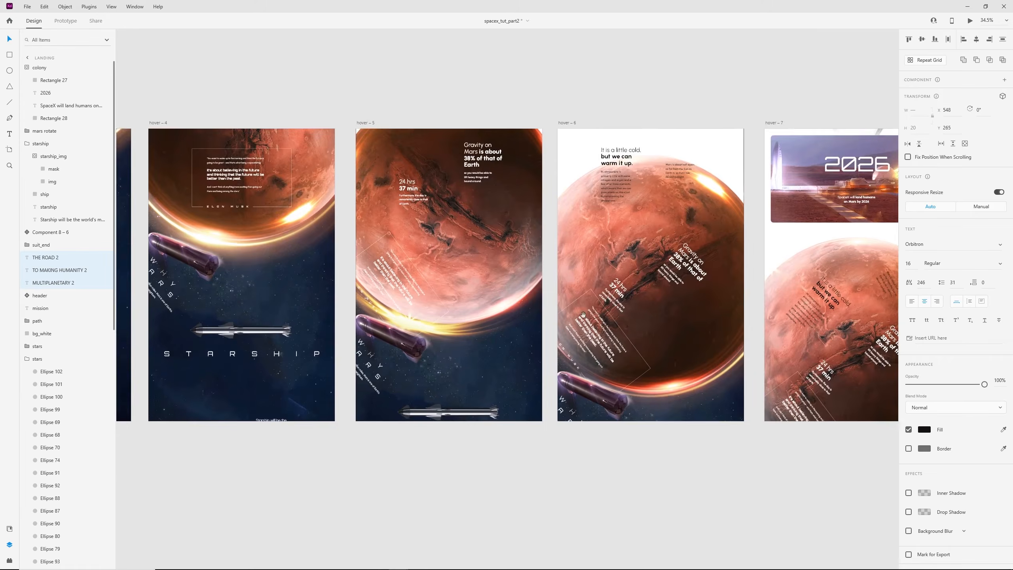
pyautogui.moveTo(879, 132); pyautogui.dragTo(375, 213)
pyautogui.moveTo(790, 256); pyautogui.dragTo(424, 247)
pyautogui.scroll(3, 379, 241)
pyautogui.hotkey('ctrl', 'v')
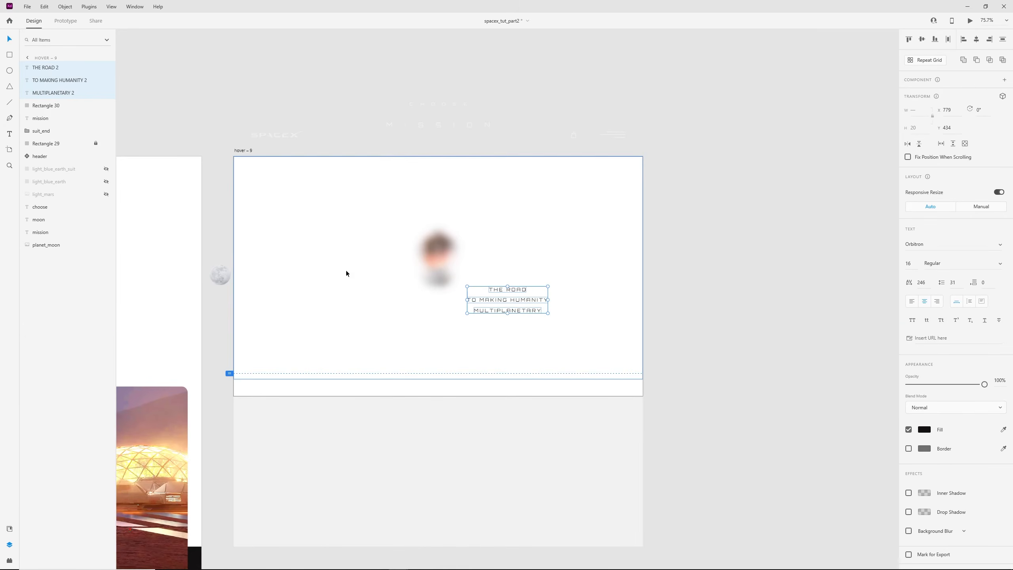
# - Align the three text lines vertically on top of each other and center them over hover – 9's blurred suit
pyautogui.click(923, 39)
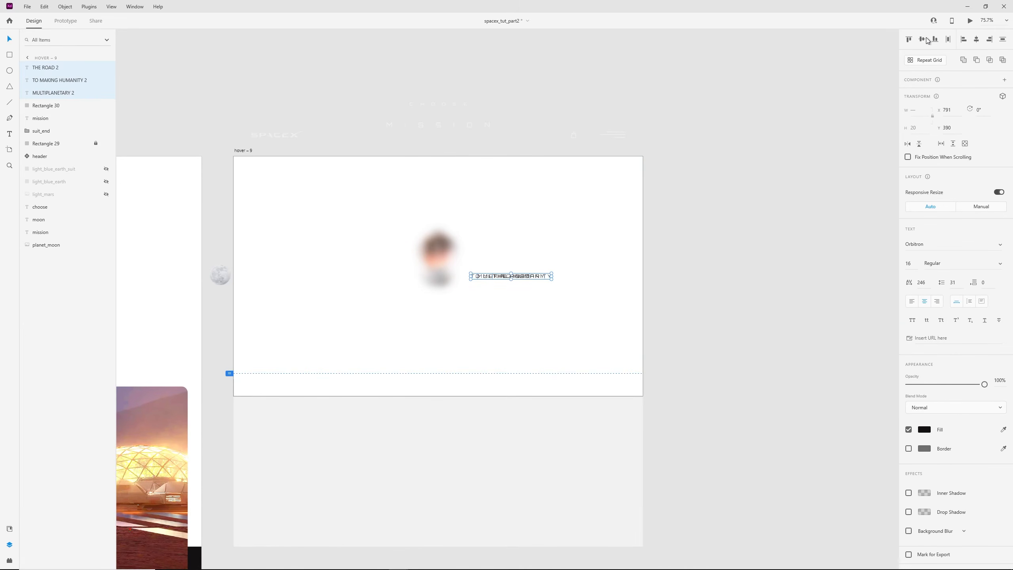
pyautogui.moveTo(521, 276); pyautogui.dragTo(450, 265)
pyautogui.moveTo(363, 290); pyautogui.dragTo(613, 259)
pyautogui.click(362, 91)
# - Copy the THE ROAD text line from hover – 9 into hover – 8 at X 621, Y 352
pyautogui.moveTo(474, 125); pyautogui.dragTo(499, 100)
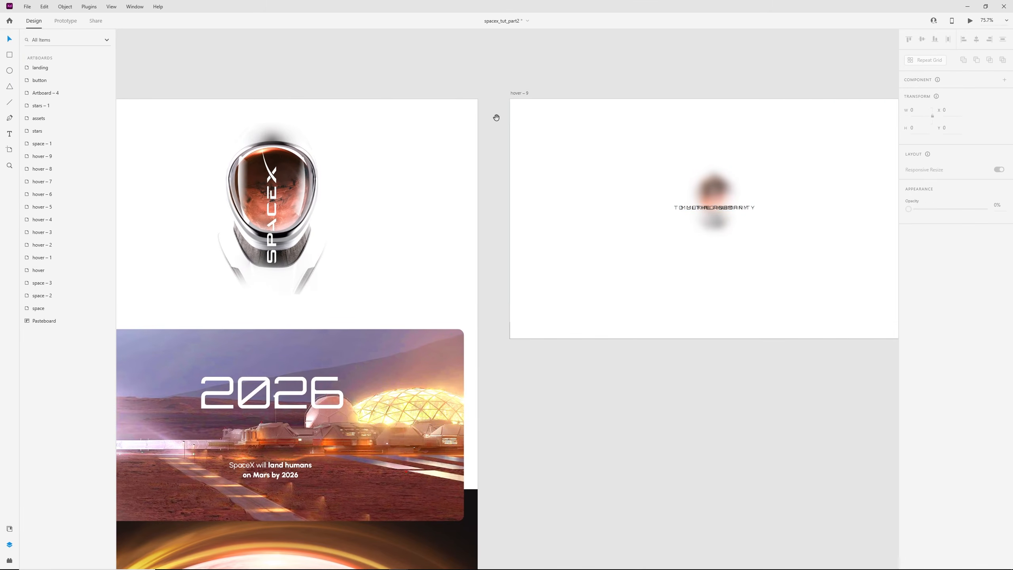
pyautogui.click(722, 209)
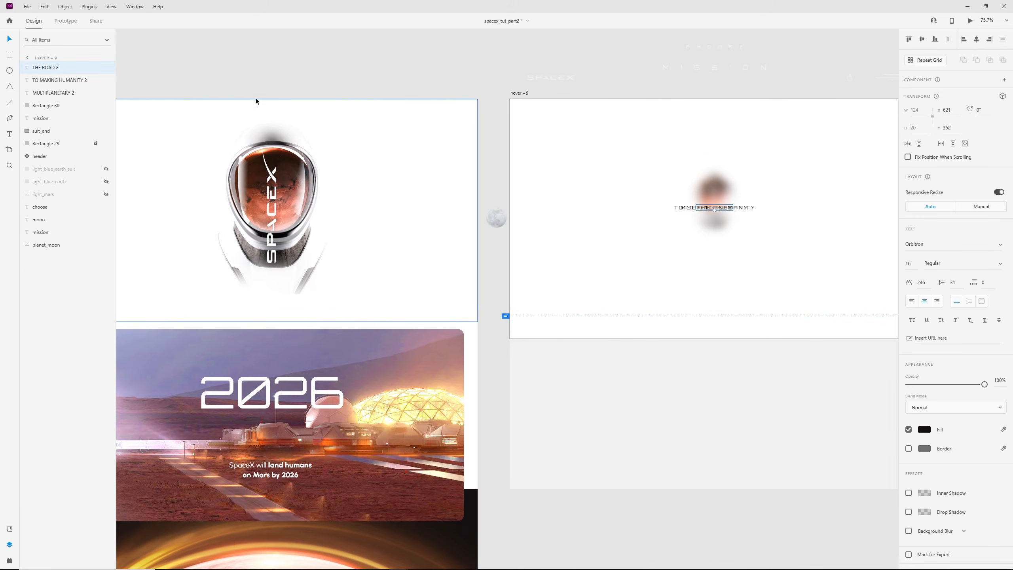
pyautogui.moveTo(199, 59); pyautogui.dragTo(267, 62)
pyautogui.click(152, 96)
pyautogui.hotkey('ctrl', 'v')
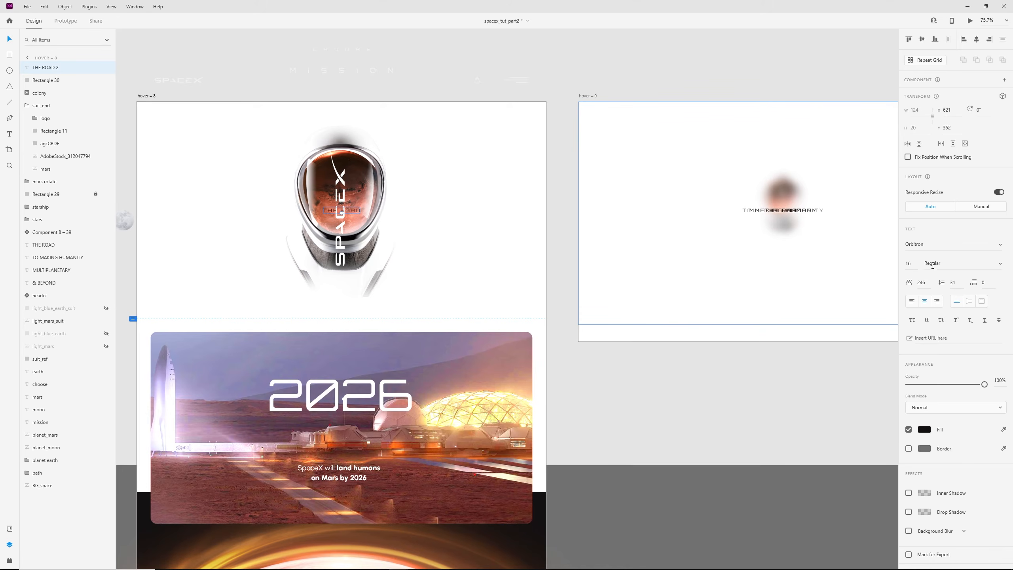
# - Enlarge hover – 8's THE ROAD text to size 91 and set its character spacing to 3000
pyautogui.moveTo(914, 264); pyautogui.dragTo(917, 193)
pyautogui.moveTo(911, 237); pyautogui.dragTo(916, 295)
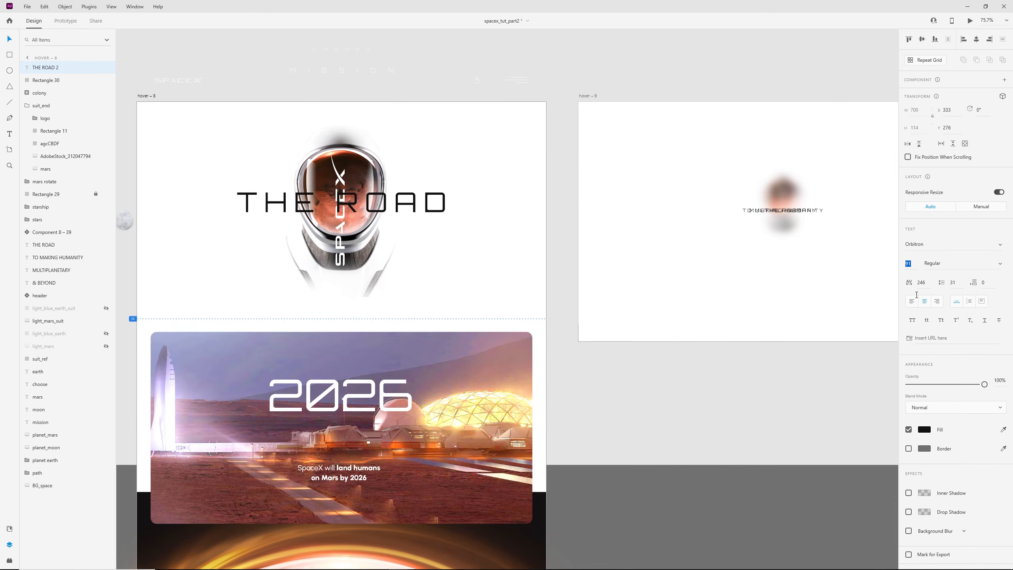
pyautogui.click(929, 285)
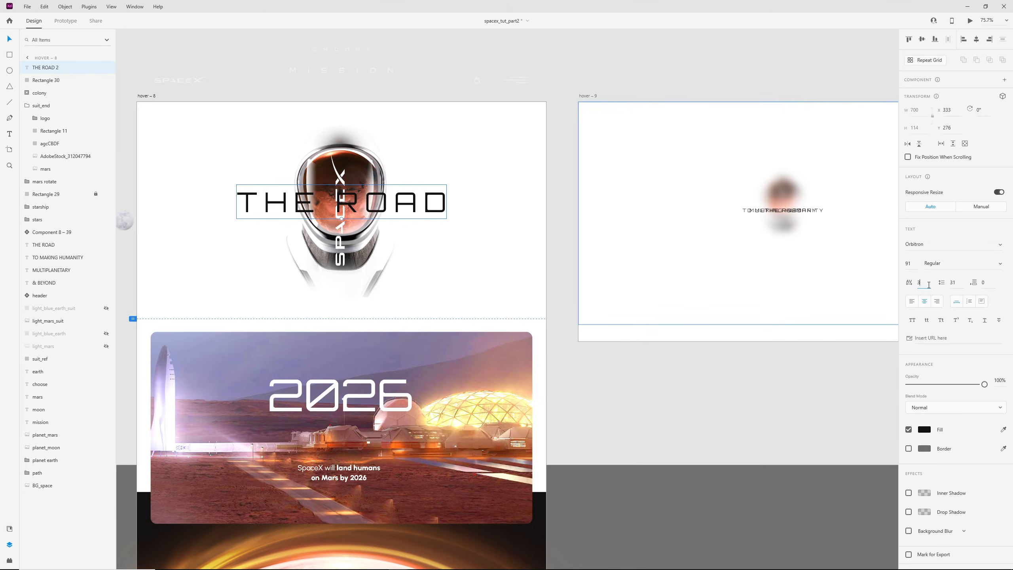
pyautogui.write('3000')
pyautogui.press('Return')
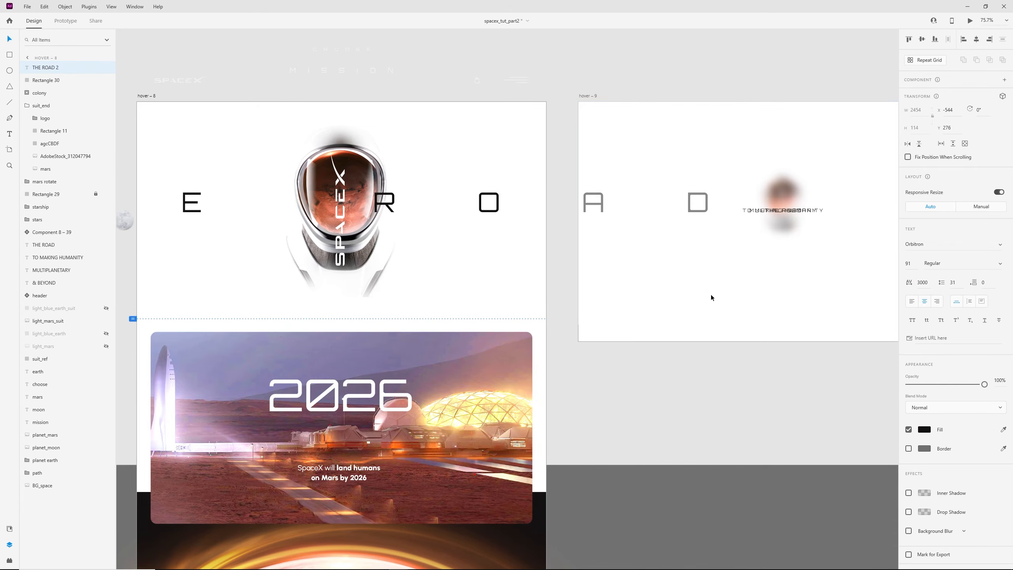
# - Move hover – 8's large THE ROAD text down to Y 297 and set its opacity to 0%
pyautogui.moveTo(484, 208); pyautogui.dragTo(483, 207)
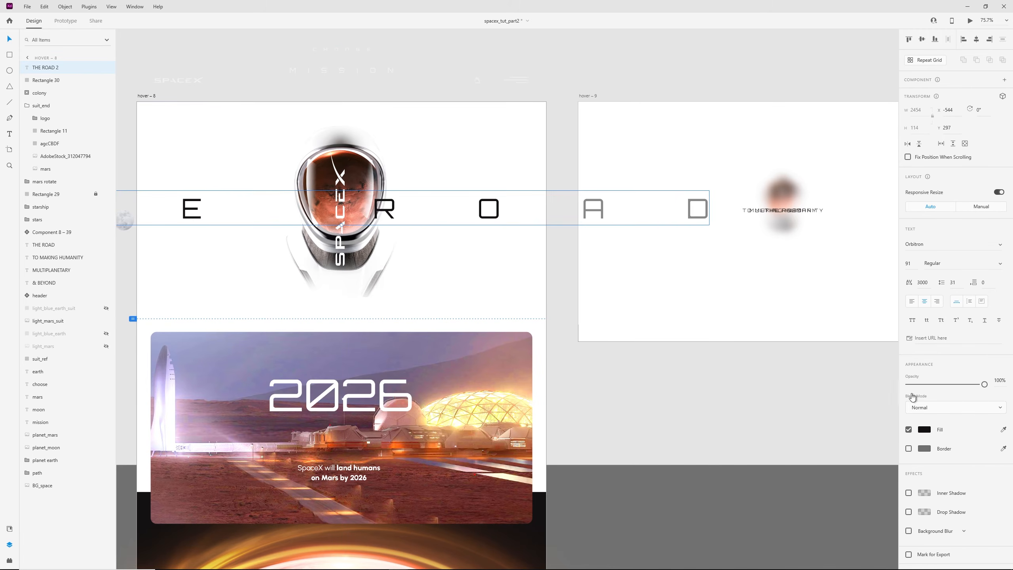
pyautogui.moveTo(966, 386); pyautogui.dragTo(754, 388)
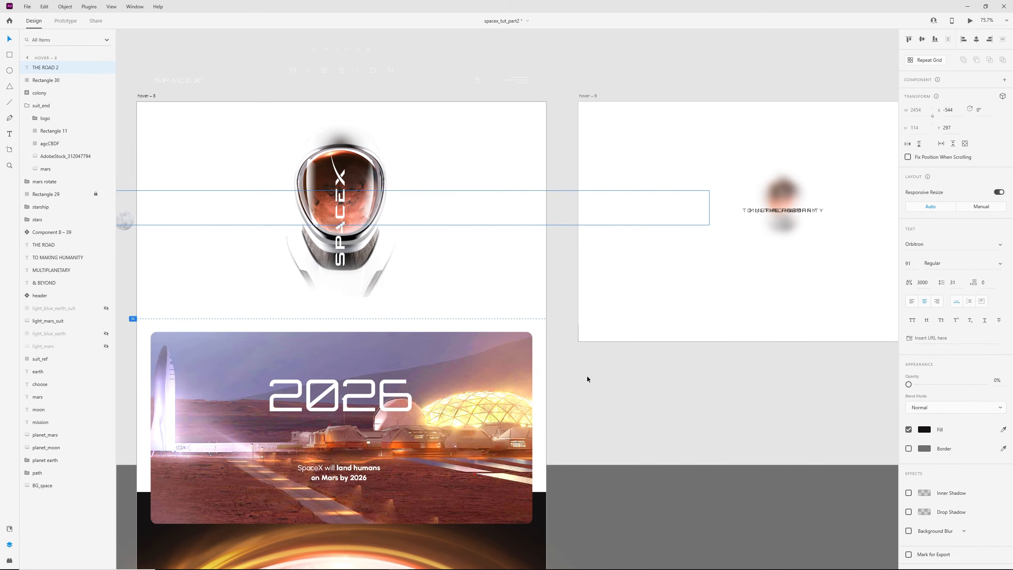
pyautogui.click(588, 378)
# - Move the TO MAKING HUMANITY and MULTIPLANETARY text lines out of hover – 9 onto the pasteboard above its upper right corner
pyautogui.moveTo(588, 378); pyautogui.dragTo(404, 380)
pyautogui.click(638, 213)
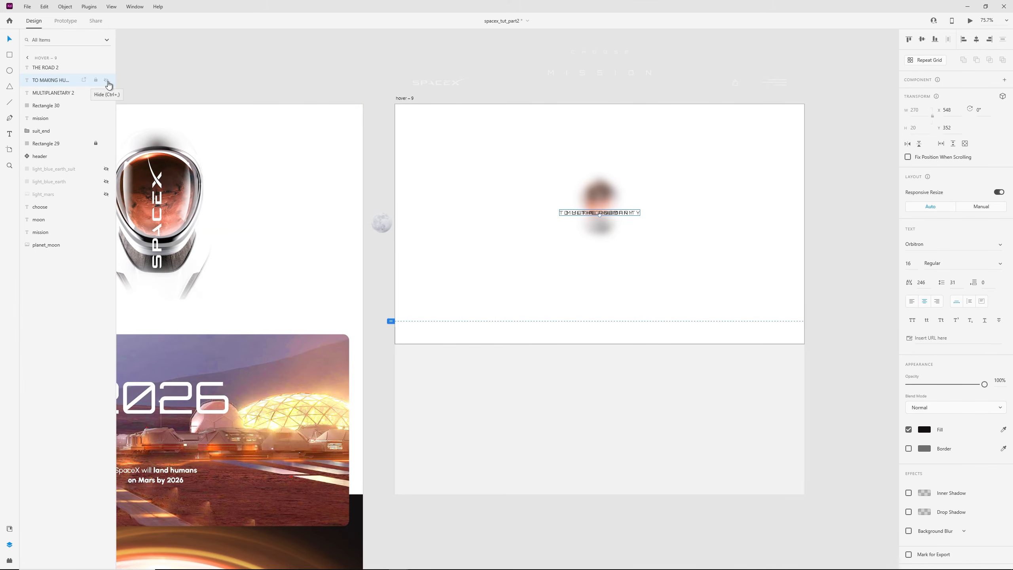
pyautogui.keyDown('shift'); pyautogui.click(56, 93); pyautogui.keyUp('shift')
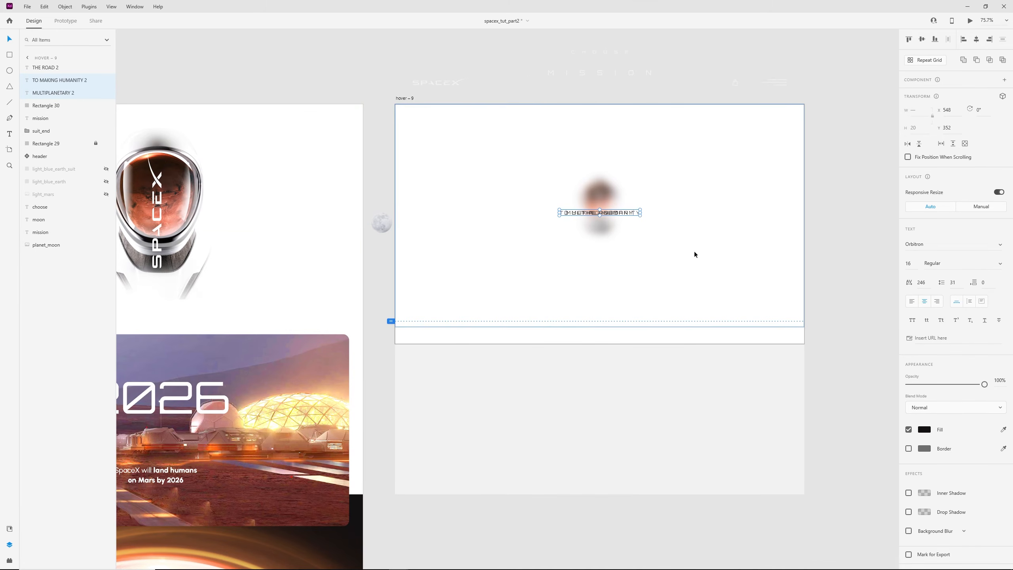
pyautogui.hscroll(-3, 560, 238)
pyautogui.scroll(1, 561, 239)
pyautogui.moveTo(556, 240); pyautogui.dragTo(830, 61)
pyautogui.click(818, 122)
# - Enlarge hover – 9's THE ROAD text to size 24 and widen its character spacing to 574
pyautogui.click(528, 240)
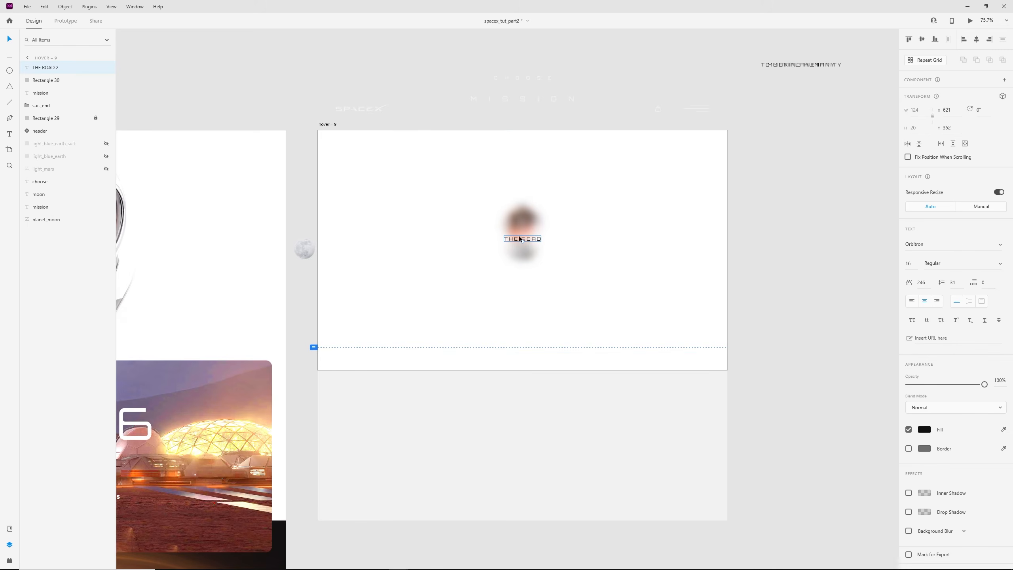
pyautogui.click(912, 264)
pyautogui.press('Up')
pyautogui.press('Up')
pyautogui.press('Up')
pyautogui.press('Up')
pyautogui.press('Down')
pyautogui.press('Down')
pyautogui.press('Up')
pyautogui.press('Up')
pyautogui.press('Up')
pyautogui.press('Up')
pyautogui.moveTo(927, 284); pyautogui.dragTo(929, 231)
pyautogui.click(875, 250)
# - Preview the transition from hover – 8 to hover – 9 and close the preview
pyautogui.hscroll(-6, 422, 260)
pyautogui.click(151, 124)
pyautogui.hotkey('ctrl', 'Return')
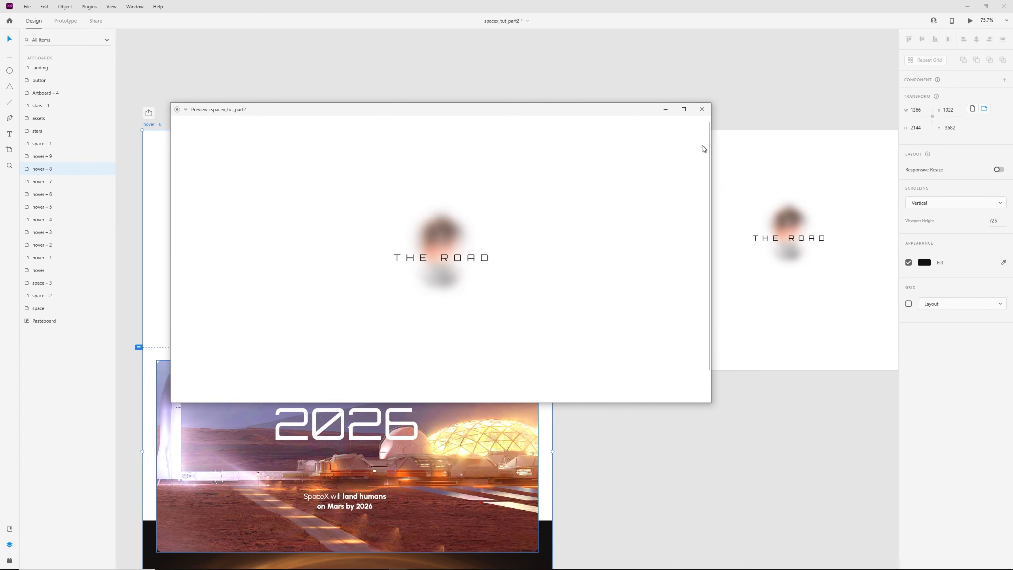
pyautogui.click(702, 110)
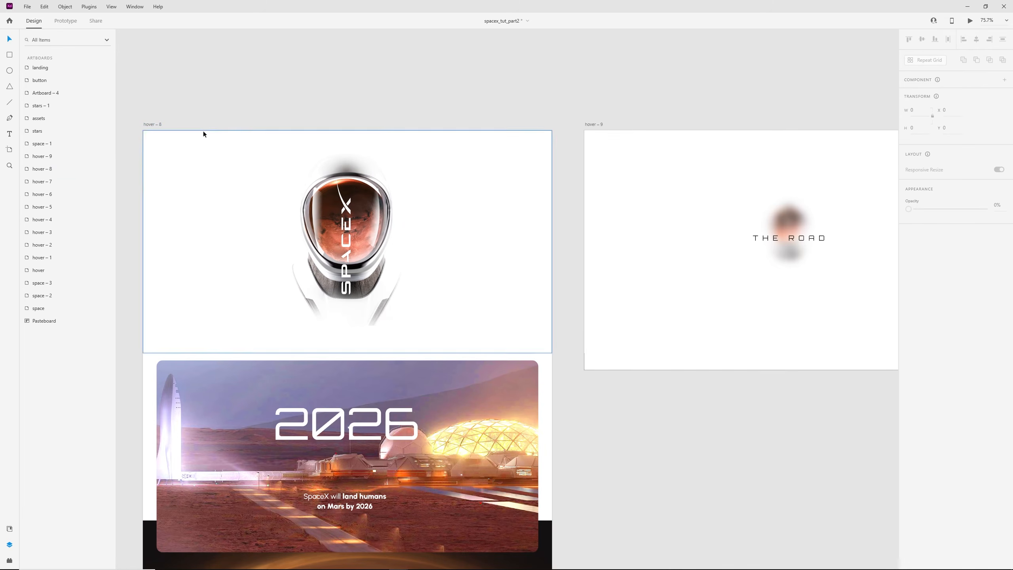
# - Set the duration of hover – 8's Auto-Animate transition to hover – 9 to 2 s
pyautogui.hotkey('ctrl', 'Tab')
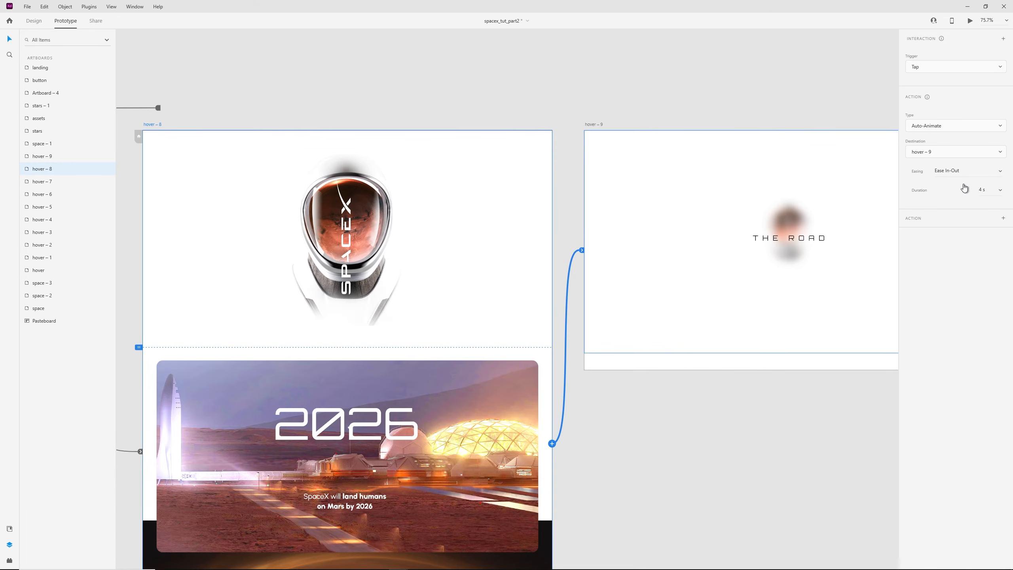
pyautogui.click(337, 84)
pyautogui.click(151, 125)
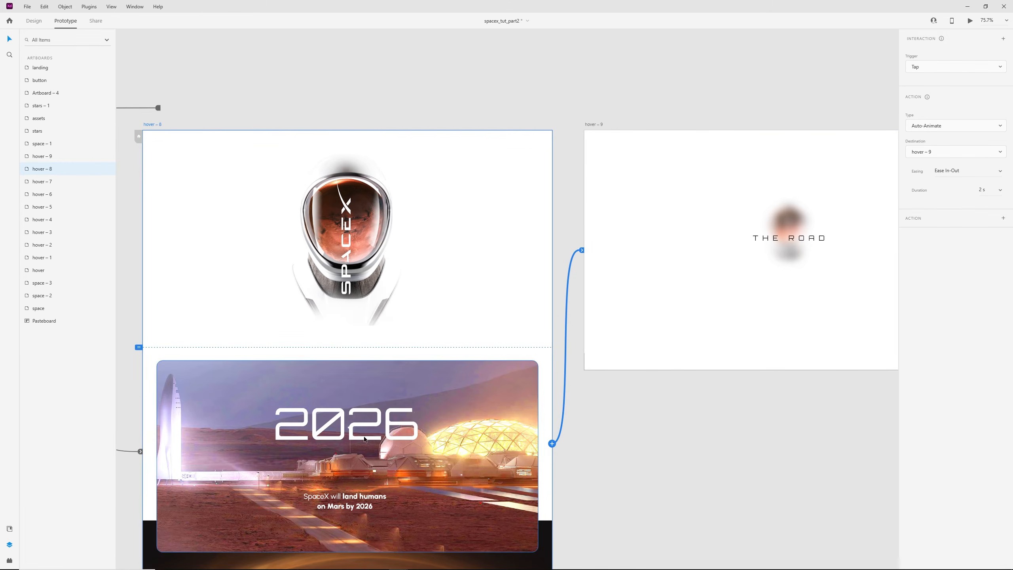
# - Preview the 2 s transition from hover – 8 and close the preview
pyautogui.hotkey('ctrl', 'Return')
pyautogui.click(601, 331)
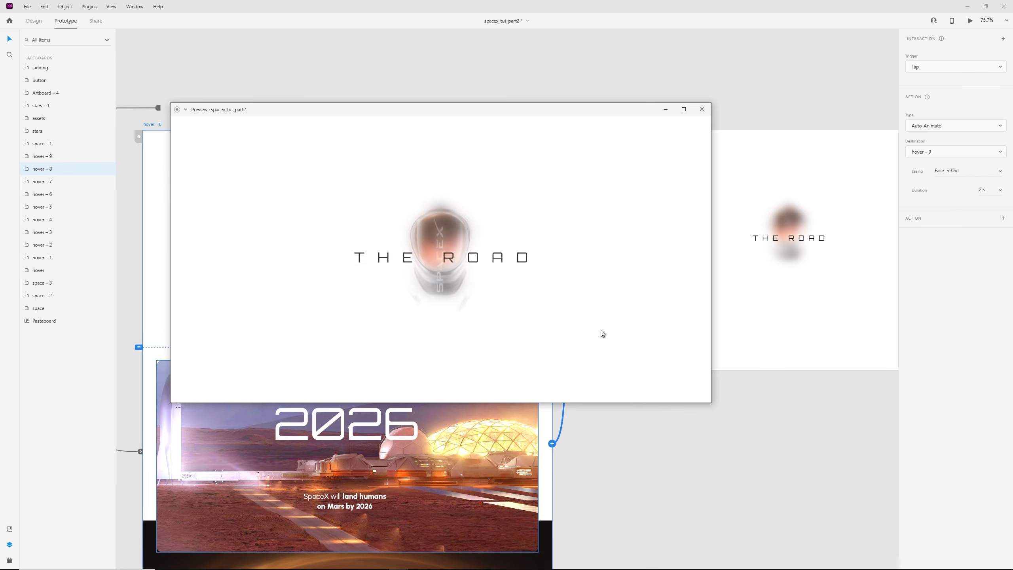
pyautogui.click(702, 109)
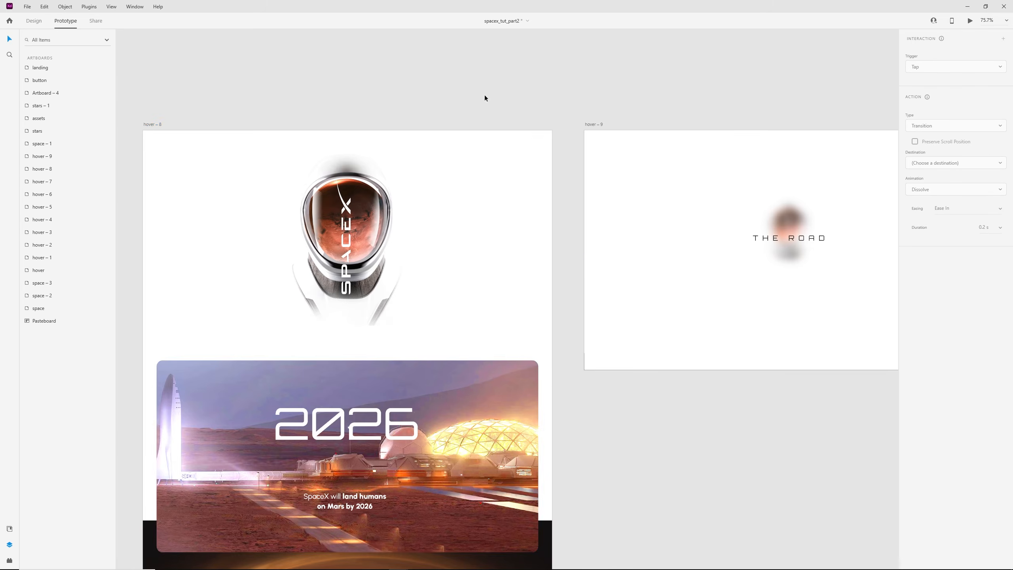
# - Save the file, duplicate hover – 9 to its right as hover – 10, and link hover – 9 to it with a tap Auto-Animate
pyautogui.hscroll(5, 485, 98)
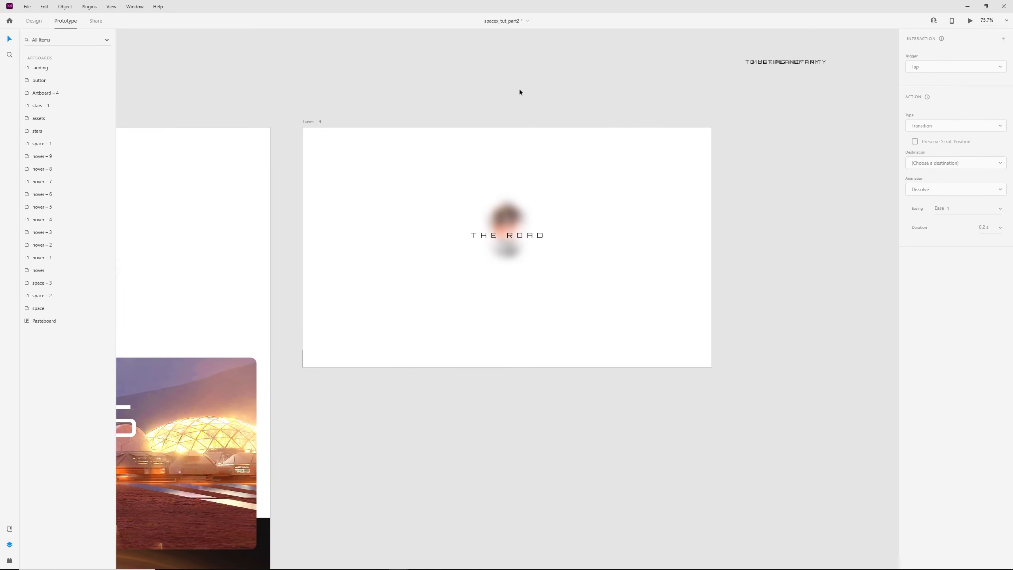
pyautogui.hotkey('ctrl', 's')
pyautogui.moveTo(307, 122); pyautogui.dragTo(749, 123)
pyautogui.scroll(-2, 702, 121)
pyautogui.moveTo(646, 119); pyautogui.dragTo(531, 150)
pyautogui.click(287, 152)
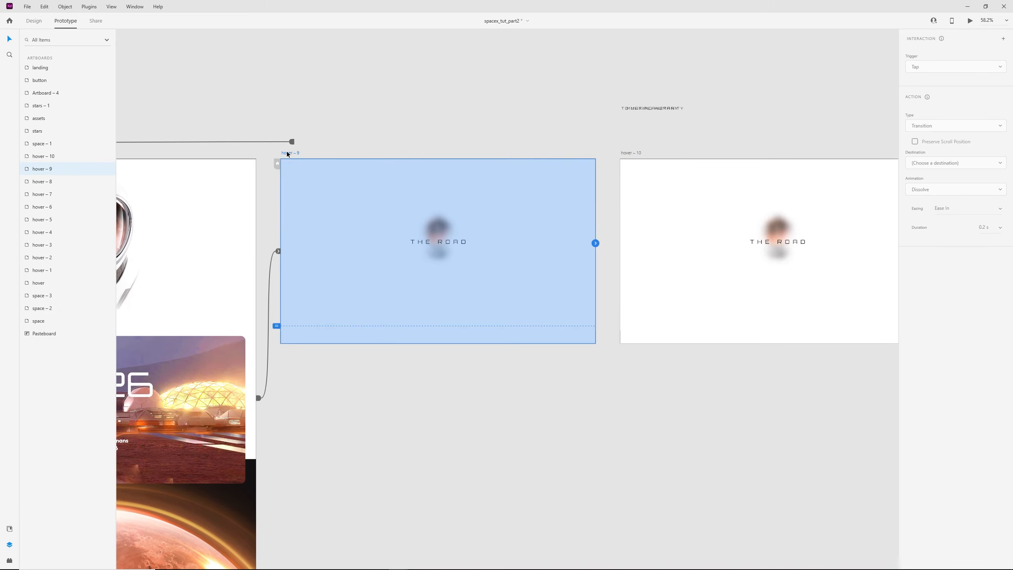
pyautogui.moveTo(598, 244); pyautogui.dragTo(651, 253)
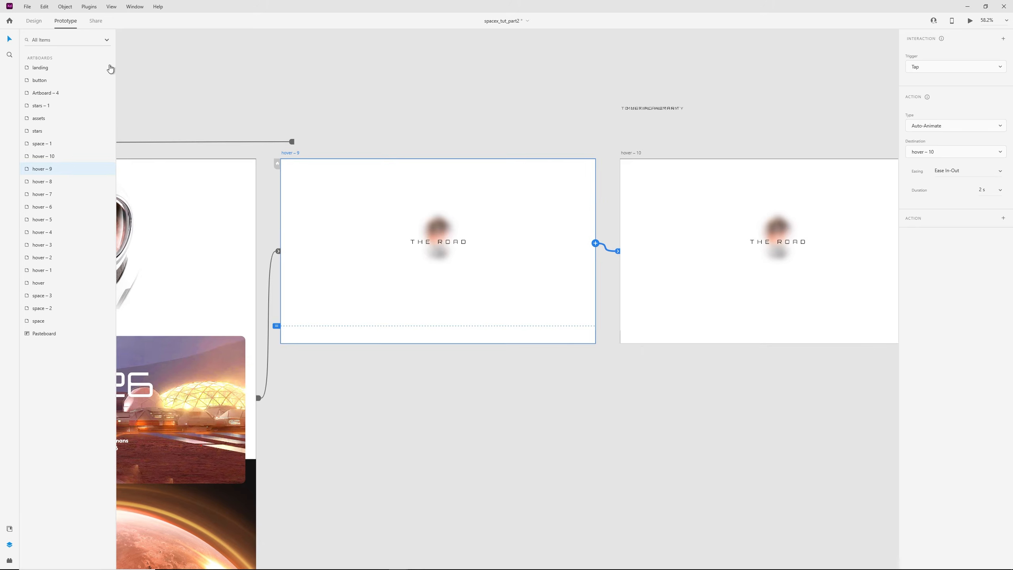
# - Scale down the suit_end group in hover – 10 around its center so the blurred suit becomes smaller
pyautogui.click(38, 25)
pyautogui.click(753, 224)
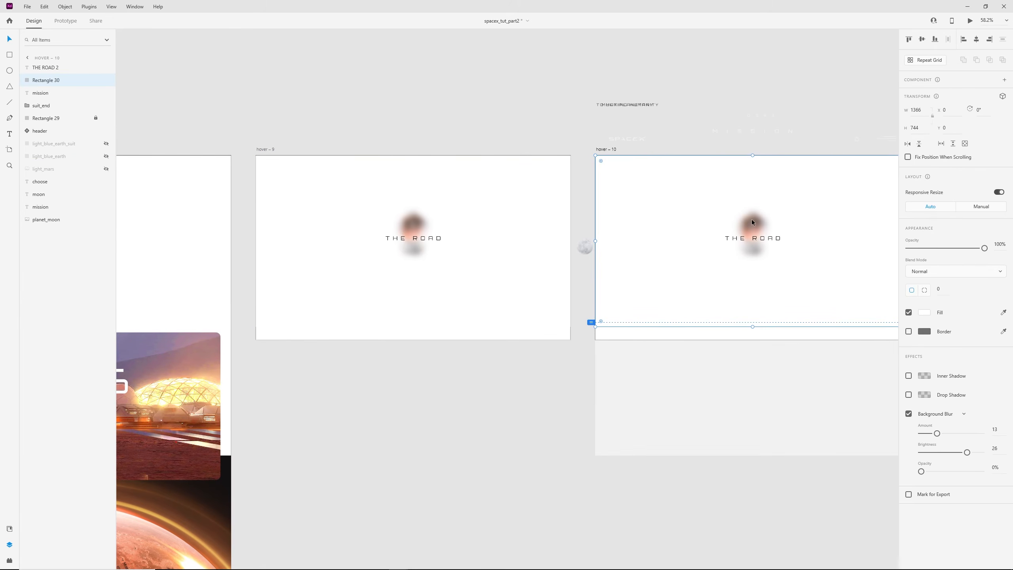
pyautogui.click(44, 105)
pyautogui.hscroll(3, 649, 272)
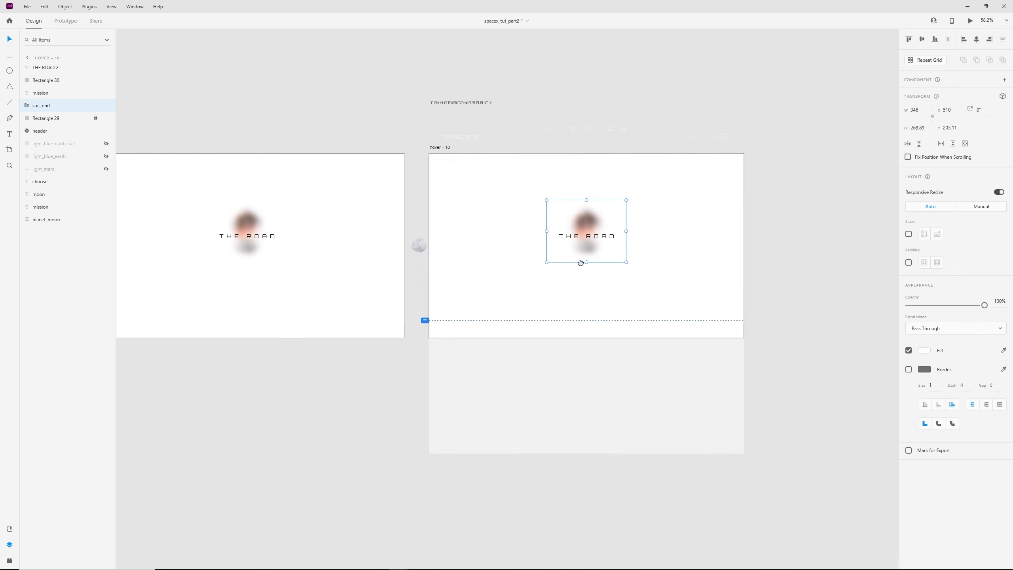
pyautogui.scroll(5, 649, 272)
pyautogui.moveTo(608, 256); pyautogui.dragTo(583, 237)
# - Reduce hover – 10's THE ROAD text to size 15 and set its opacity to 0%
pyautogui.click(565, 211)
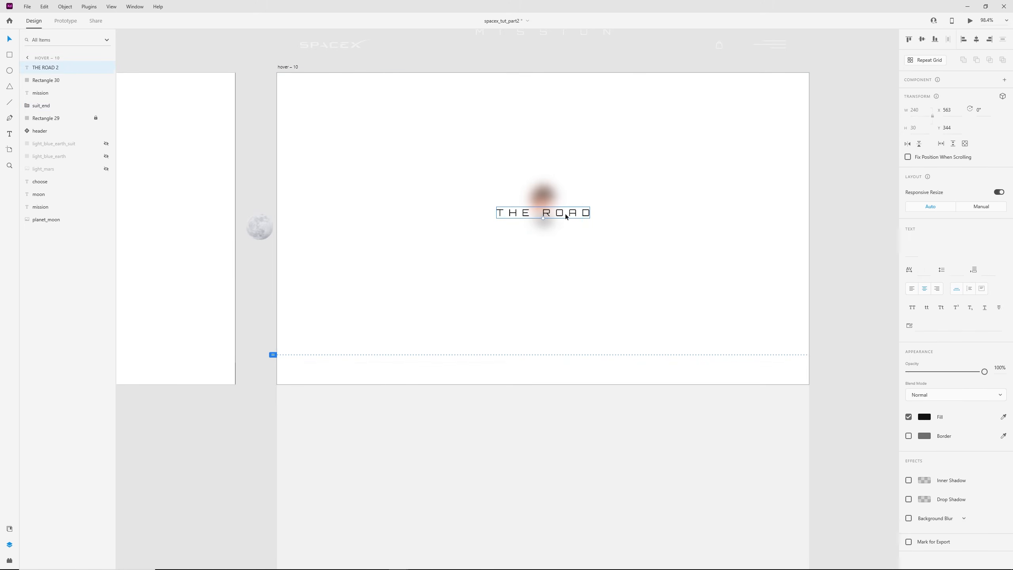
pyautogui.scroll(-4, 558, 220)
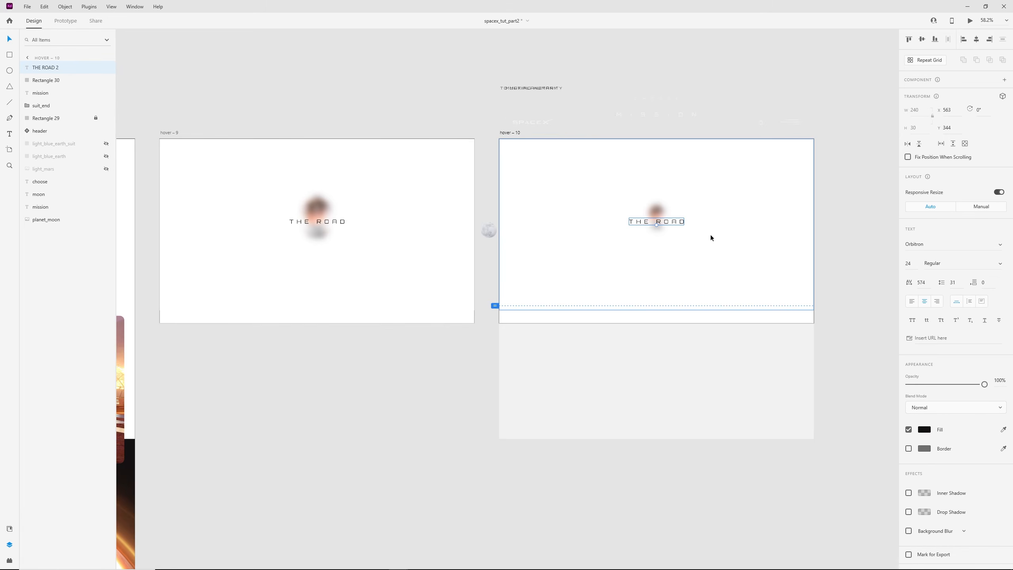
pyautogui.scroll(4, 710, 234)
pyautogui.click(909, 264)
pyautogui.write('14')
pyautogui.press('Return')
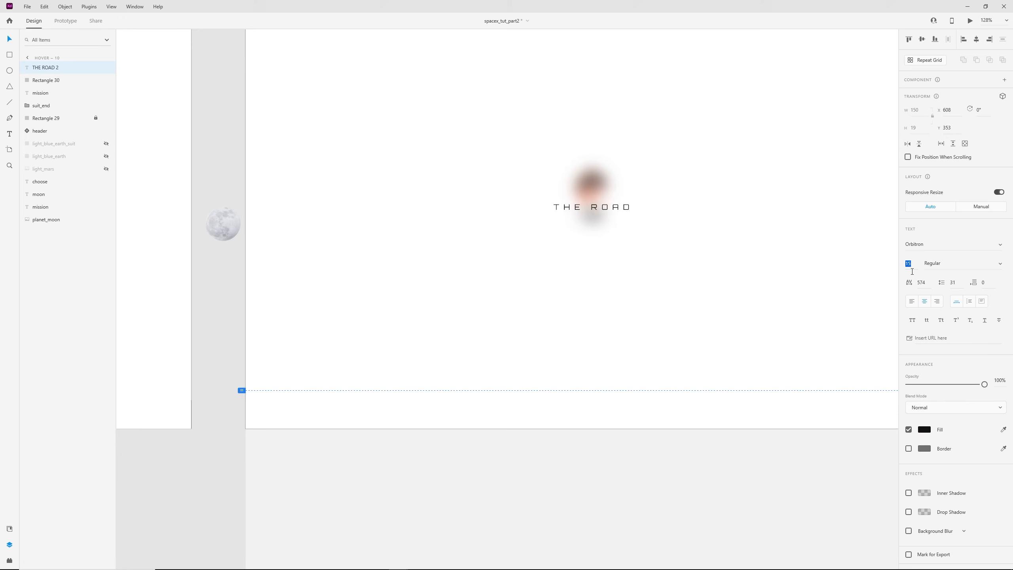
pyautogui.moveTo(983, 385); pyautogui.dragTo(832, 389)
# - Separate the two overlapping pasteboard text lines by moving TO MAKING HUMANITY below MULTIPLANETARY
pyautogui.scroll(-3, 480, 266)
pyautogui.moveTo(449, 215); pyautogui.dragTo(726, 297)
pyautogui.click(541, 153)
pyautogui.moveTo(695, 138); pyautogui.dragTo(694, 158)
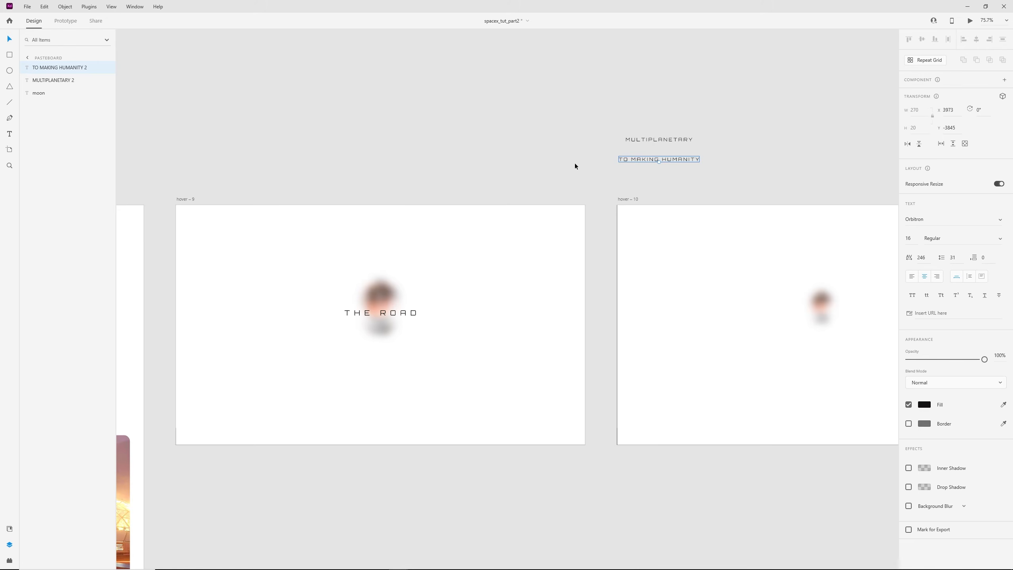
# - Paste a copy of TO MAKING HUMANITY into hover – 9 and place it over THE ROAD at X 548, Y 352
pyautogui.moveTo(341, 192); pyautogui.dragTo(411, 163)
pyautogui.click(261, 171)
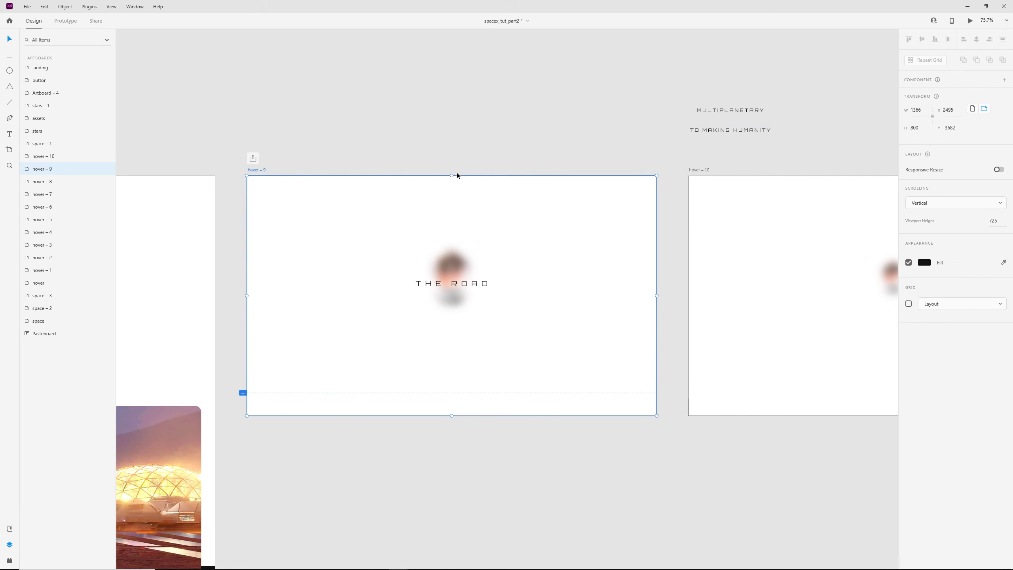
pyautogui.hotkey('ctrl', 'v')
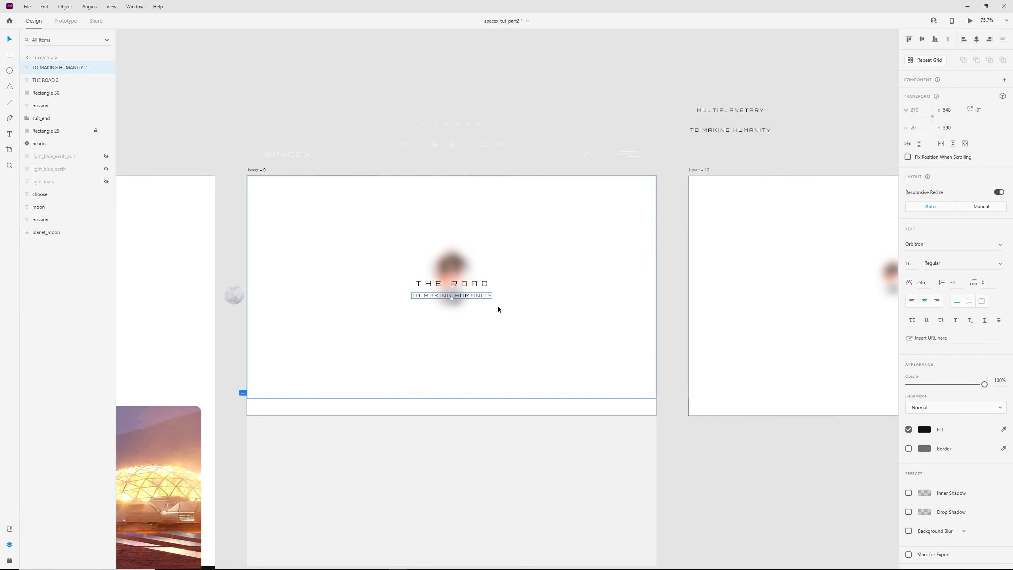
pyautogui.moveTo(478, 296); pyautogui.dragTo(477, 285)
# - Set hover – 9's TO MAKING HUMANITY text to size 181, character spacing 2000 and 0% opacity
pyautogui.scroll(-3, 477, 285)
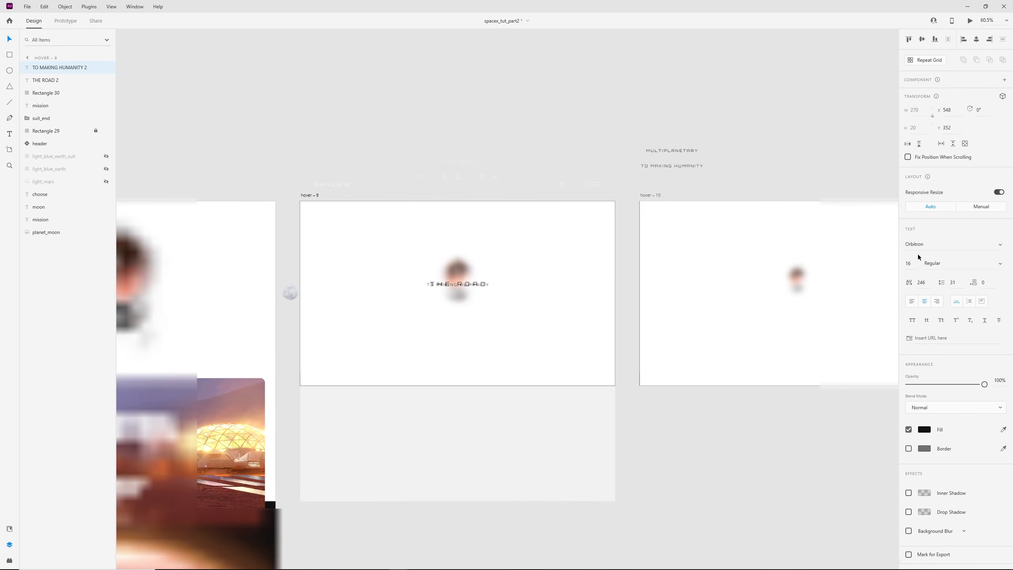
pyautogui.moveTo(912, 237); pyautogui.dragTo(912, 225)
pyautogui.moveTo(584, 279); pyautogui.dragTo(584, 287)
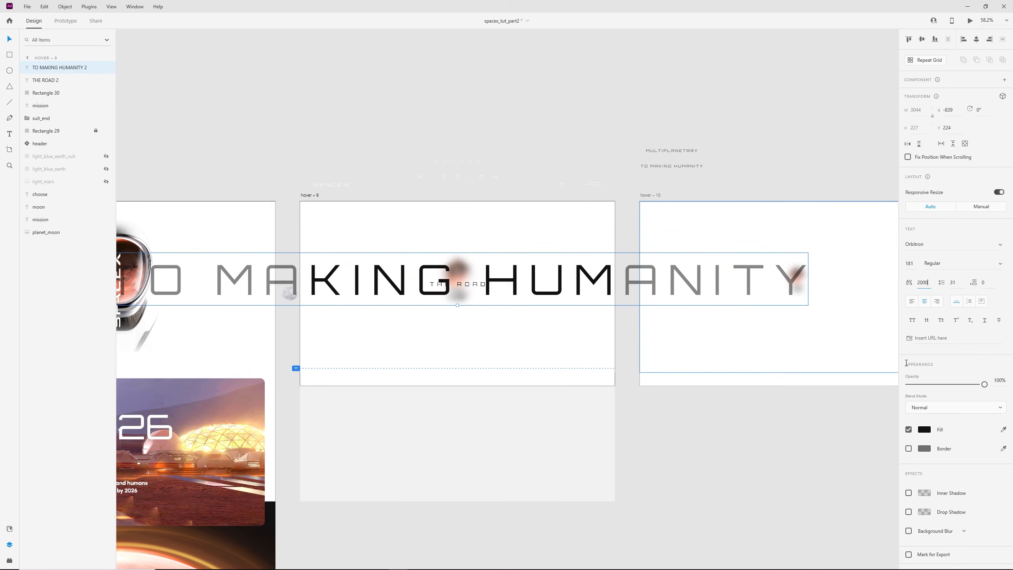
pyautogui.press('Return')
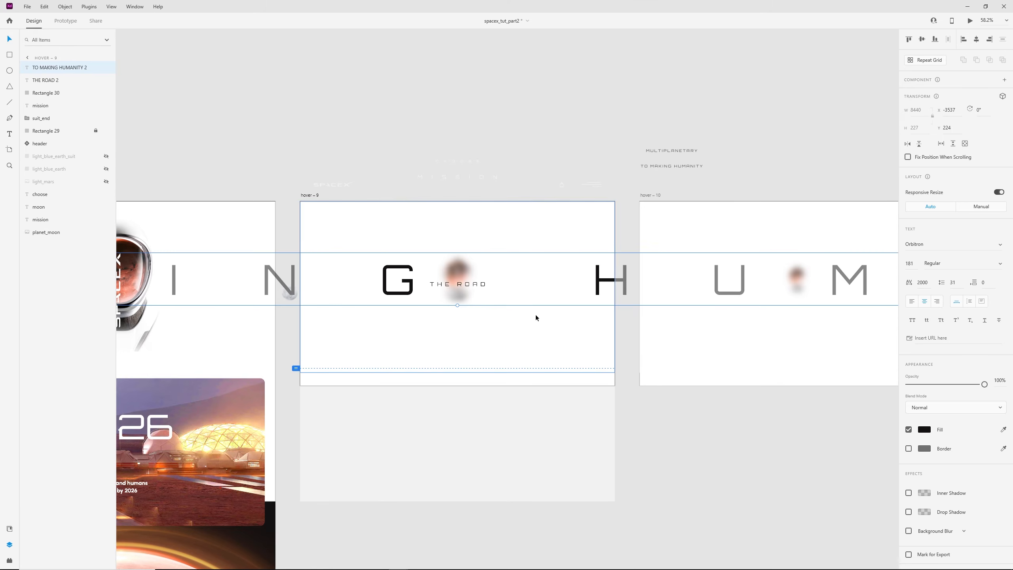
pyautogui.moveTo(912, 384)
pyautogui.mouseDown()
pyautogui.moveTo(953, 387)
pyautogui.moveTo(902, 386)
pyautogui.mouseUp()
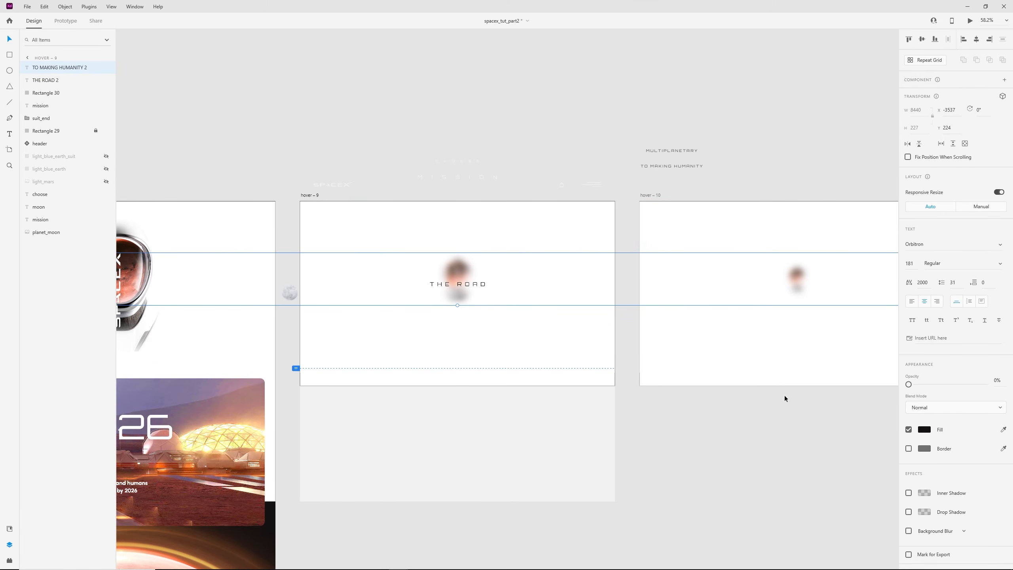
# - Paste the enlarged TO MAKING HUMANITY text into hover – 10 and raise its opacity to 100%
pyautogui.moveTo(747, 208); pyautogui.dragTo(560, 204)
pyautogui.click(558, 205)
pyautogui.click(464, 189)
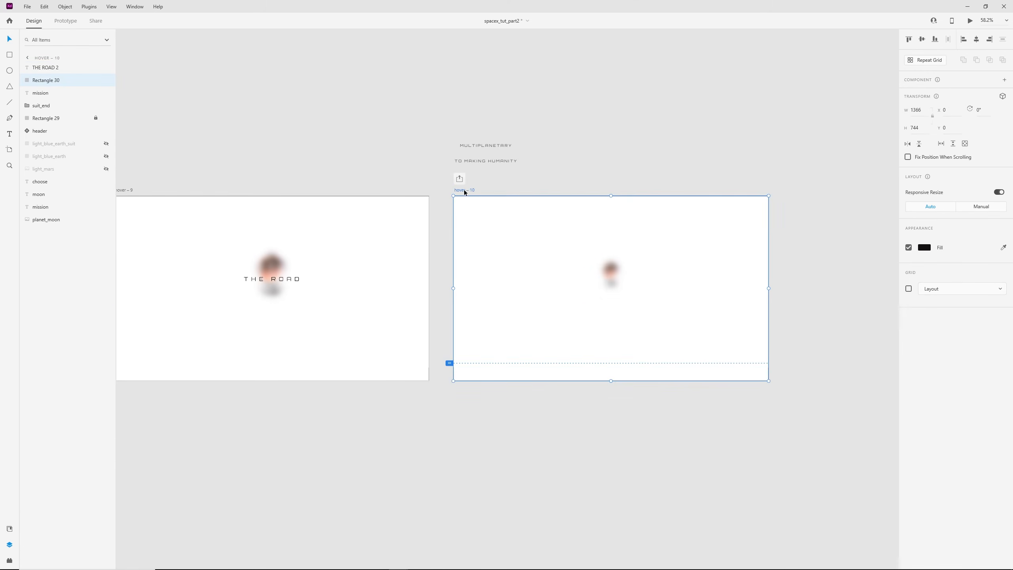
pyautogui.hotkey('ctrl', 'v')
pyautogui.moveTo(701, 285); pyautogui.dragTo(569, 277)
pyautogui.moveTo(917, 383); pyautogui.dragTo(989, 383)
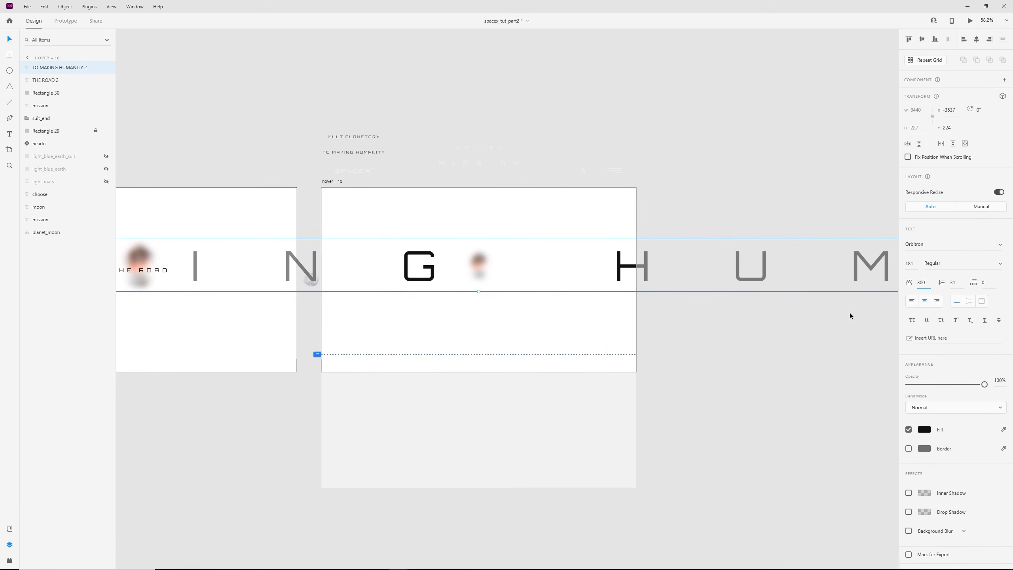
# - Set hover – 10's TO MAKING HUMANITY text to character spacing 300 and size 30, and move it up to Y 344
pyautogui.press('Return')
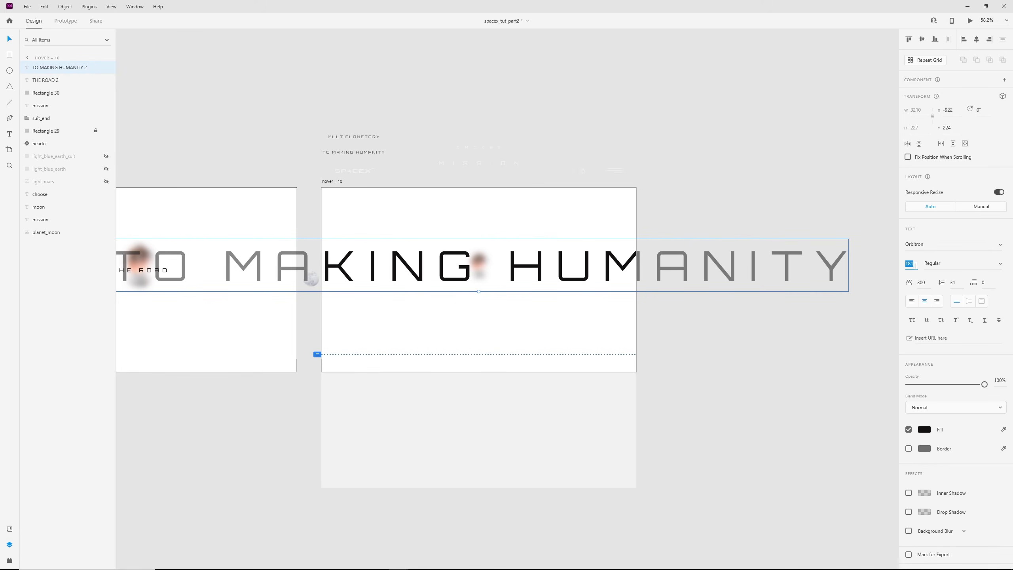
pyautogui.click(913, 265)
pyautogui.write('30')
pyautogui.press('Return')
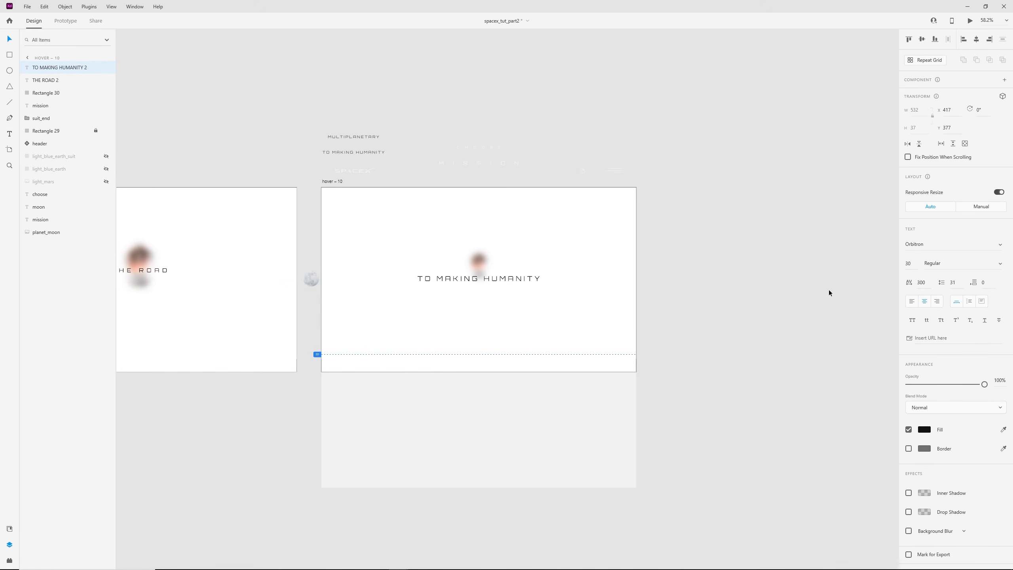
pyautogui.scroll(3, 465, 285)
pyautogui.moveTo(527, 280); pyautogui.dragTo(525, 273)
# - Preview the transition from hover – 9 to hover – 10 and close the preview
pyautogui.scroll(-3, 329, 230)
pyautogui.moveTo(330, 230); pyautogui.dragTo(519, 242)
pyautogui.click(256, 151)
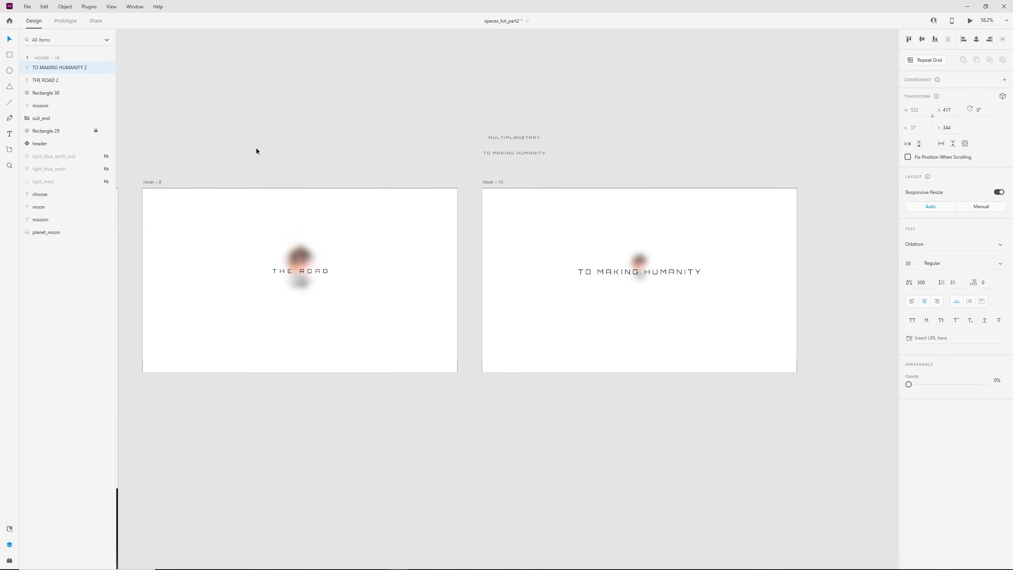
pyautogui.click(157, 182)
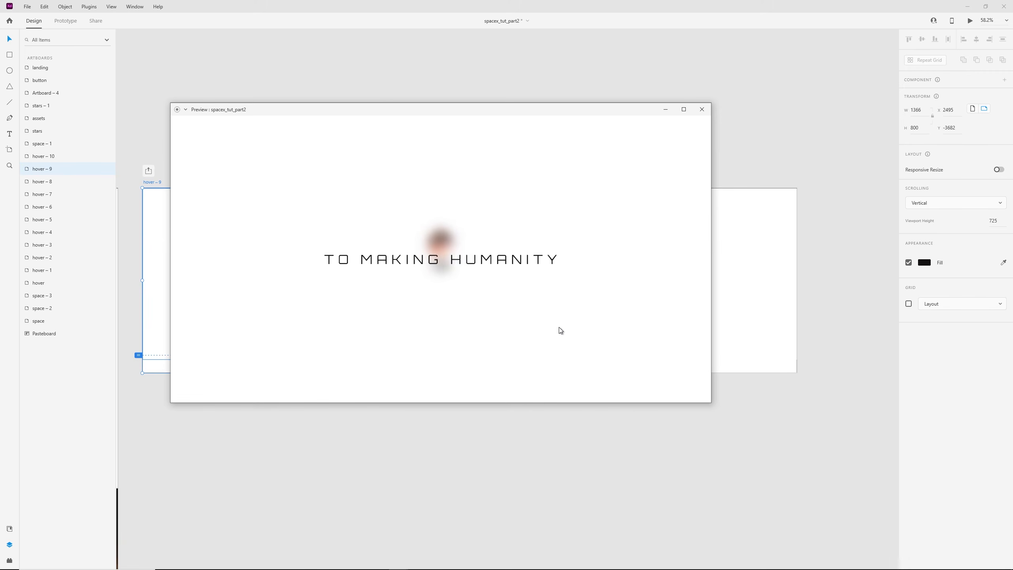
pyautogui.click(703, 112)
# - Duplicate the hover – 10 artboard beside the original and link hover – 10 to the copy with a prototype transition
pyautogui.hscroll(3, 638, 126)
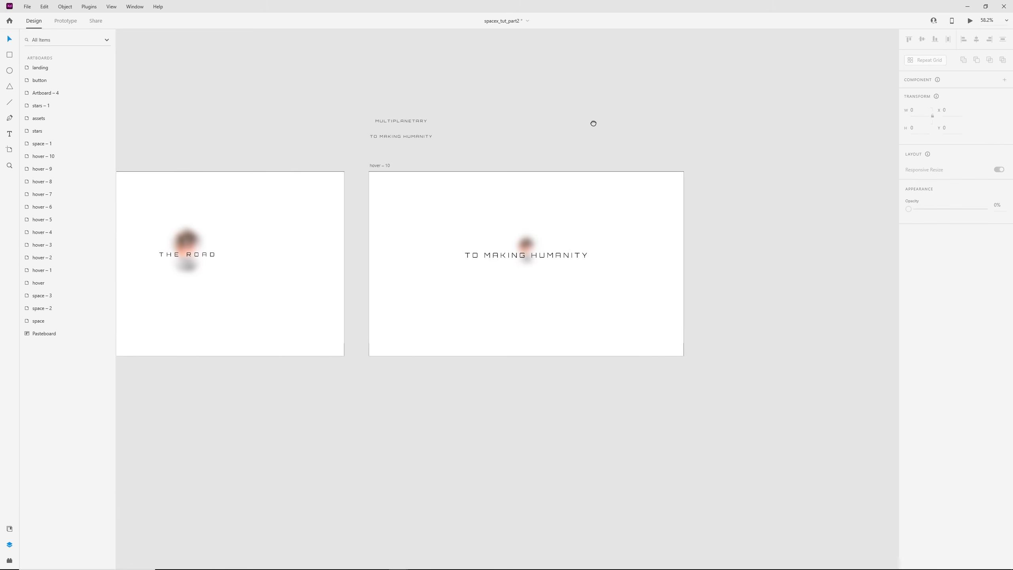
pyautogui.moveTo(363, 168); pyautogui.dragTo(698, 175)
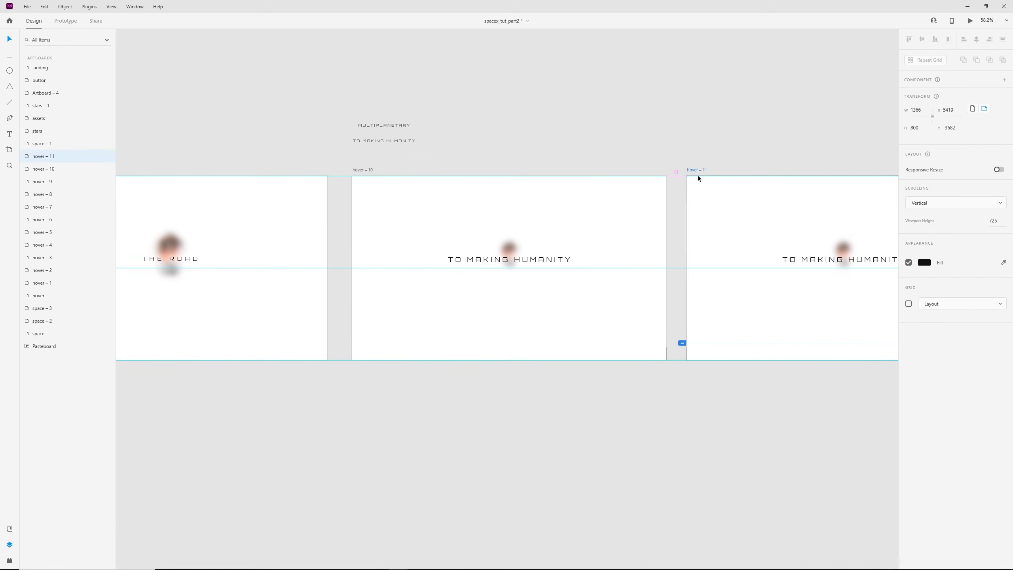
pyautogui.hscroll(3, 520, 122)
pyautogui.click(225, 182)
pyautogui.hotkey('ctrl', 'Tab')
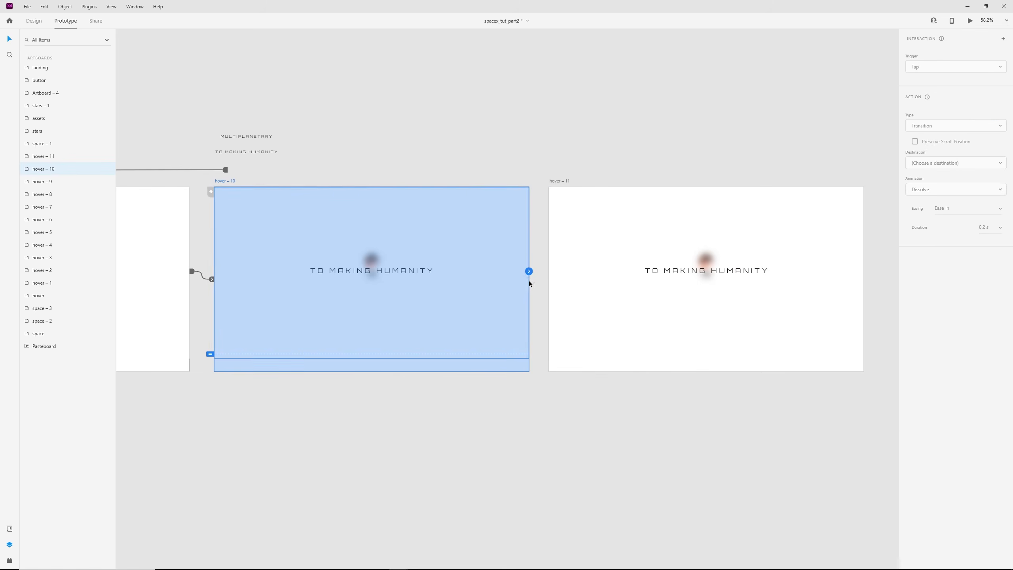
pyautogui.click(543, 275)
# - Copy the pasteboard's MULTIPLANETARY text into hover – 10 and move it up to Y 361 over the TO MAKING HUMANITY line
pyautogui.click(246, 136)
pyautogui.hotkey('ctrl', 'Tab')
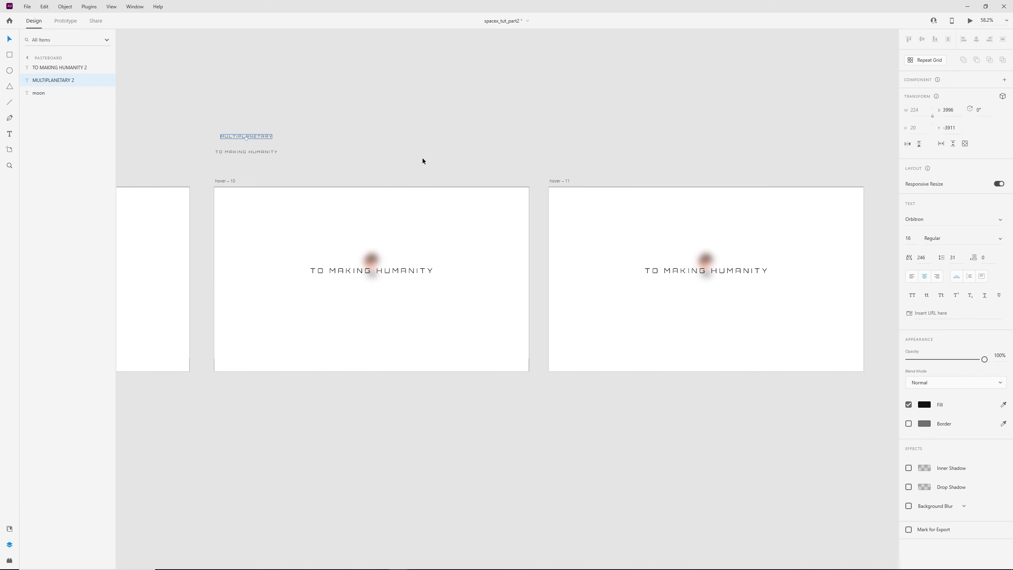
pyautogui.click(230, 183)
pyautogui.hotkey('ctrl', 'v')
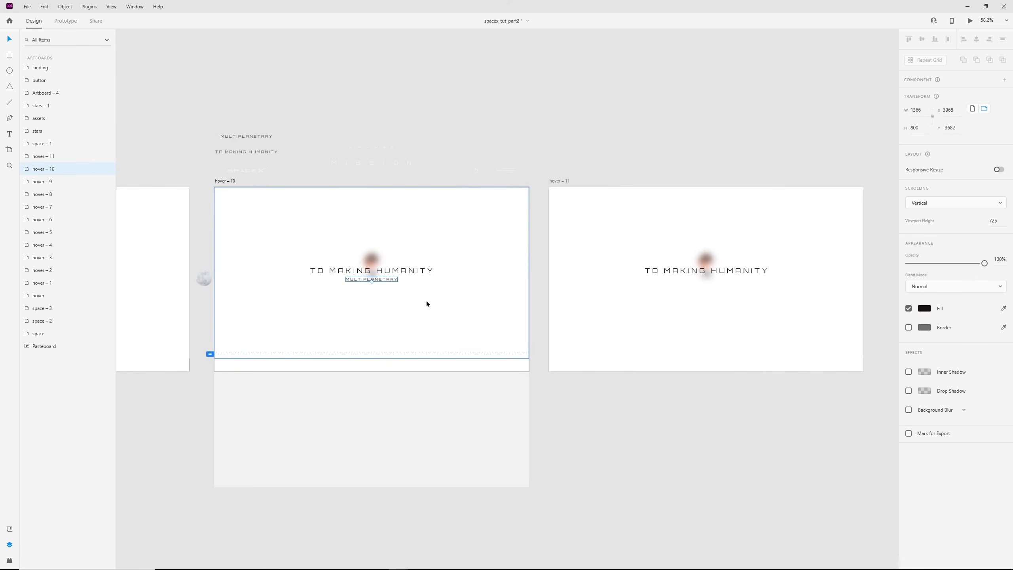
pyautogui.moveTo(393, 281); pyautogui.dragTo(391, 272)
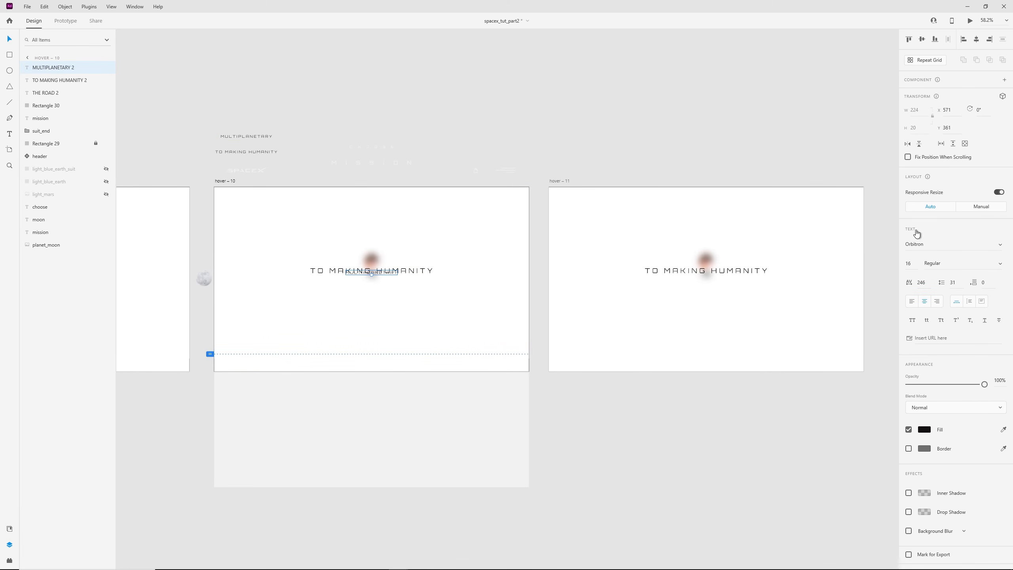
# - Set hover – 10's MULTIPLANETARY text to size 291, Y 162, character spacing 2000 and 0% opacity
pyautogui.moveTo(914, 207)
pyautogui.mouseDown()
pyautogui.moveTo(914, 177)
pyautogui.moveTo(914, 239)
pyautogui.moveTo(913, 226)
pyautogui.mouseUp()
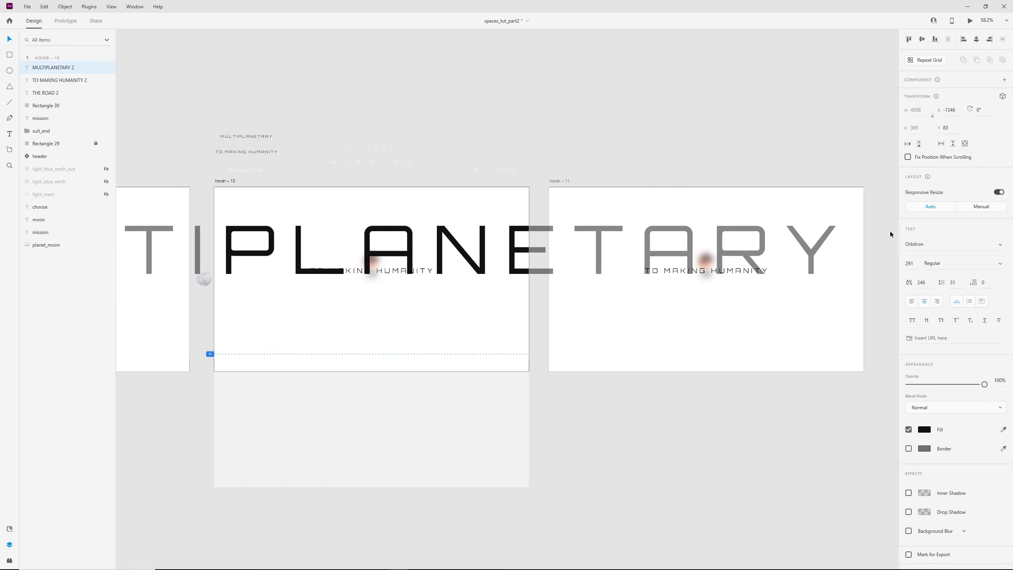
pyautogui.moveTo(492, 253); pyautogui.dragTo(493, 270)
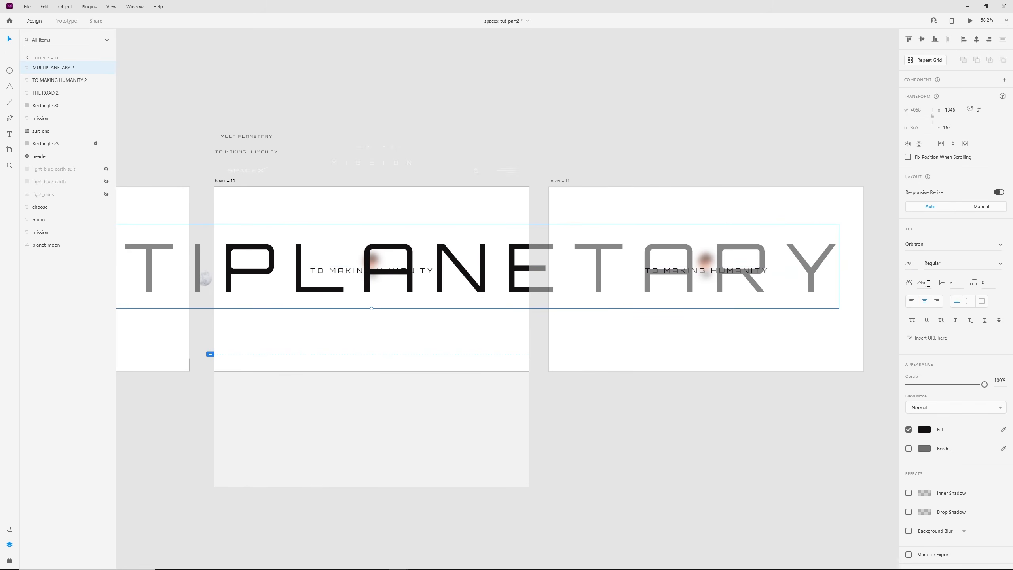
pyautogui.write('200')
pyautogui.press('Return')
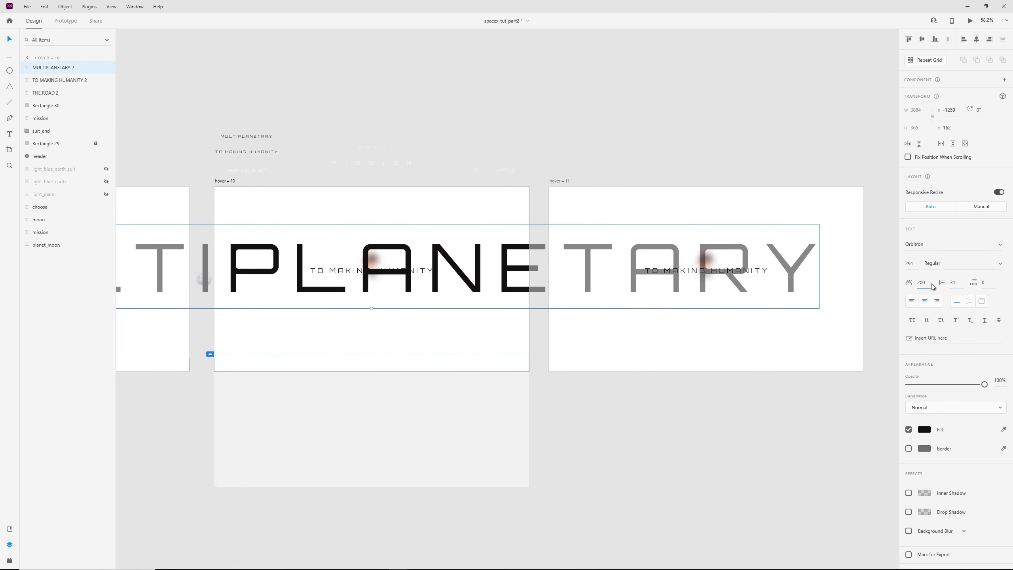
pyautogui.press('Return')
pyautogui.moveTo(951, 386); pyautogui.dragTo(754, 390)
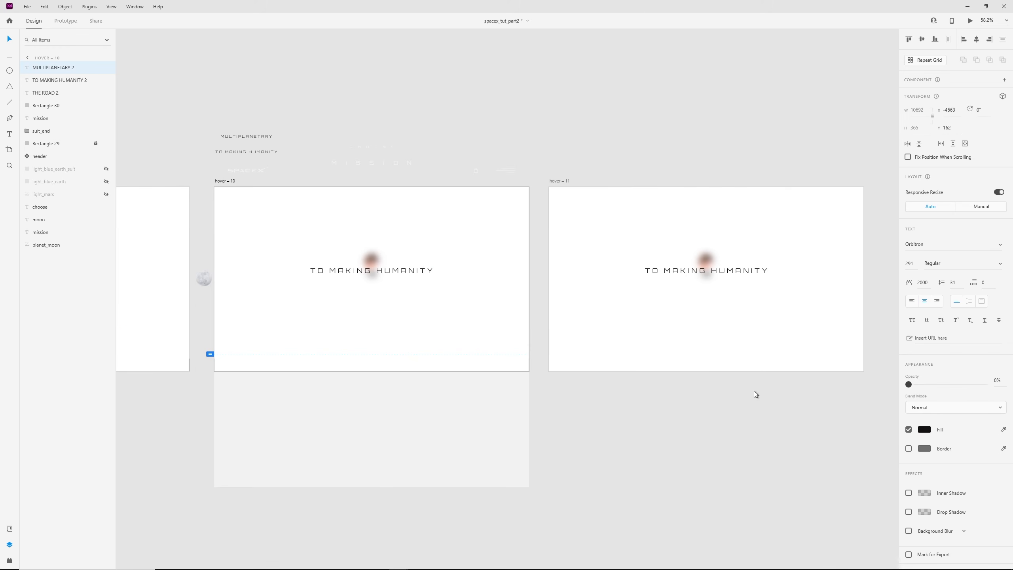
# - Paste the enlarged MULTIPLANETARY text into hover – 11, raise its opacity to 100% and reduce its size to 30
pyautogui.click(565, 182)
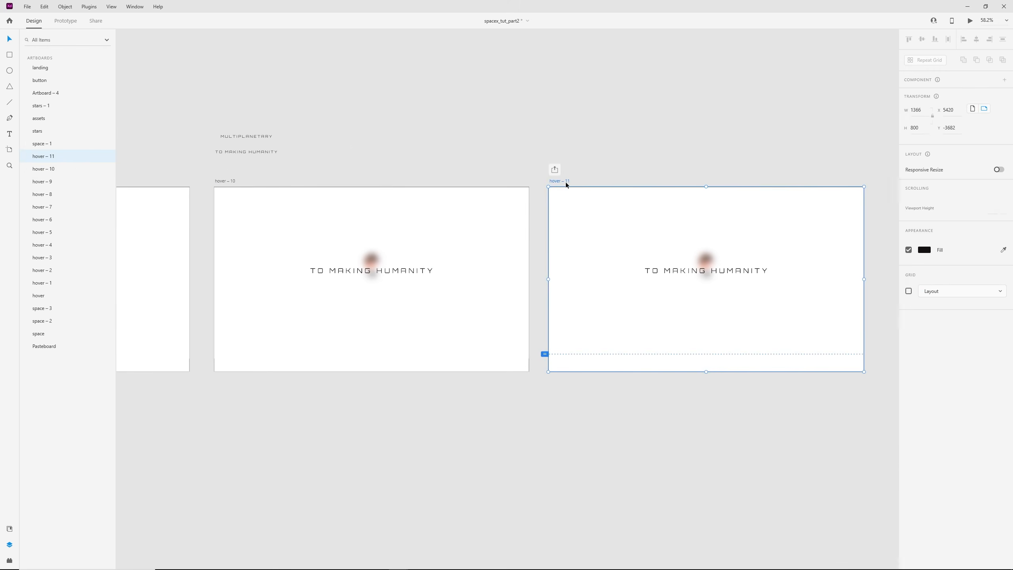
pyautogui.click(735, 241)
pyautogui.moveTo(793, 249); pyautogui.dragTo(636, 252)
pyautogui.click(913, 264)
pyautogui.write('30')
pyautogui.press('Return')
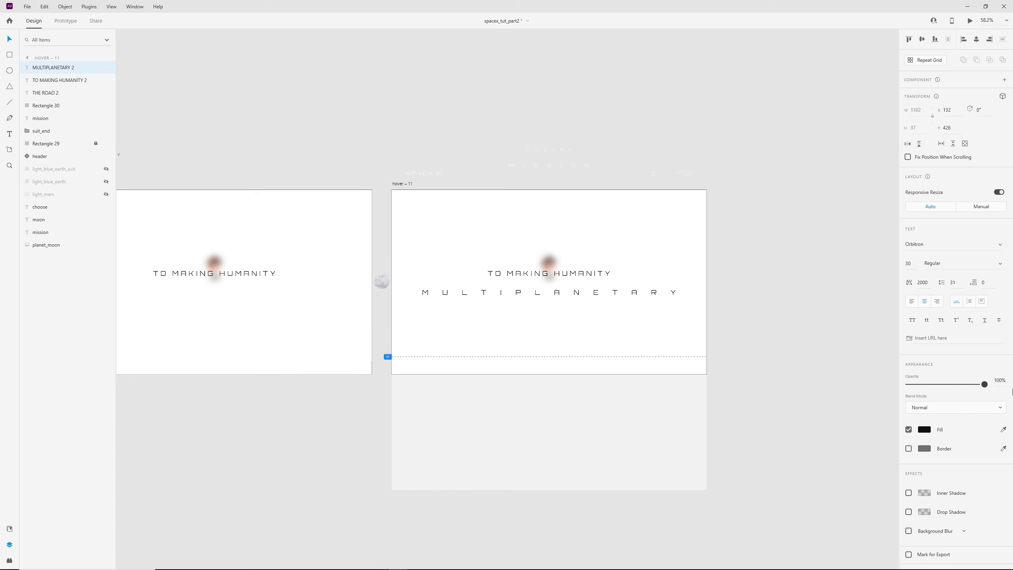
# - Set hover – 11's MULTIPLANETARY text to size 39 and character spacing 300, and move it up to Y 337
pyautogui.click(912, 263)
pyautogui.press('Up')
pyautogui.press('Up')
pyautogui.press('Up')
pyautogui.press('Up')
pyautogui.press('Up')
pyautogui.press('Up')
pyautogui.press('Up')
pyautogui.press('Up')
pyautogui.press('Up')
pyautogui.press('Up')
pyautogui.press('Up')
pyautogui.press('Up')
pyautogui.press('Up')
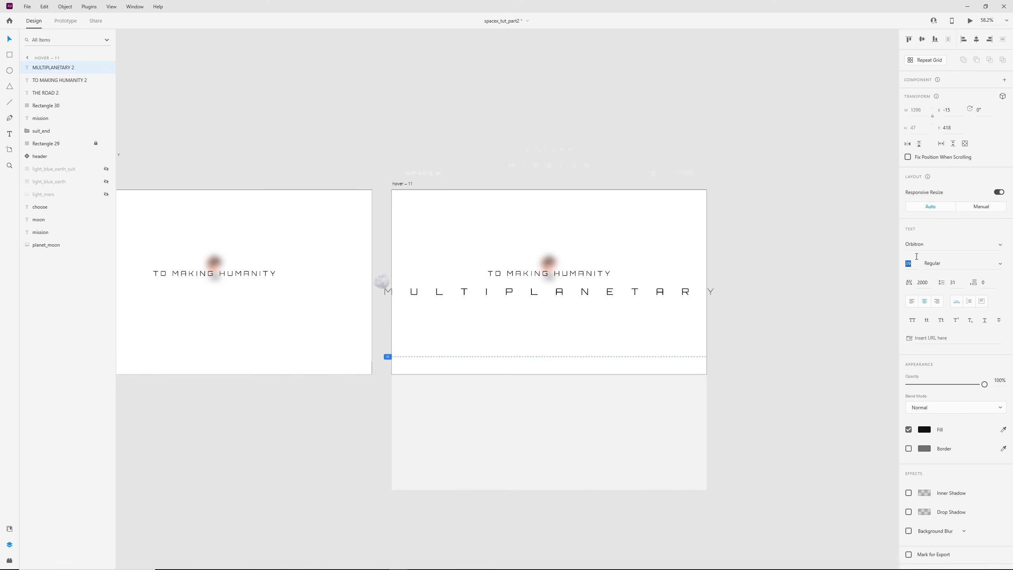
pyautogui.click(928, 283)
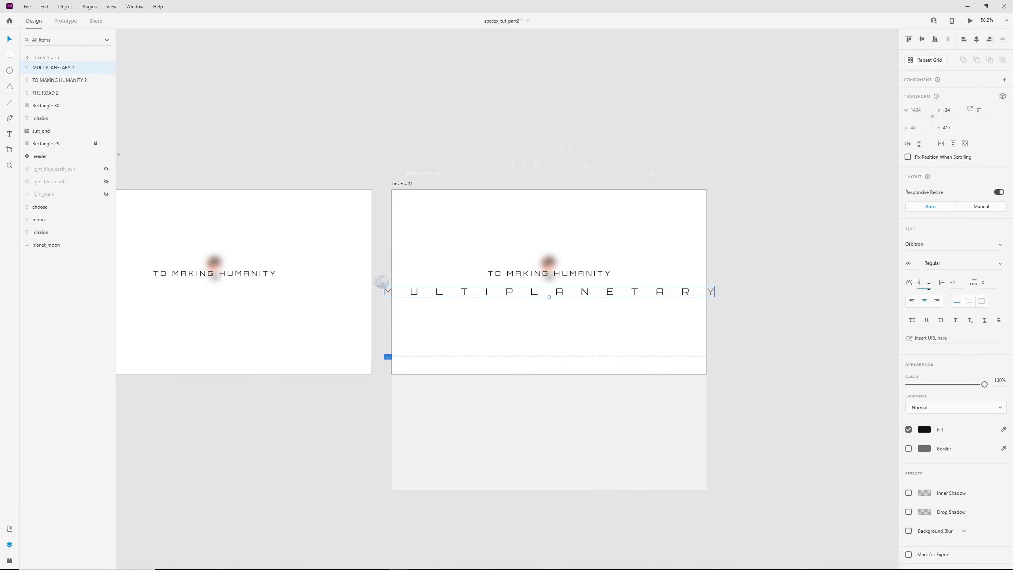
pyautogui.write('300')
pyautogui.press('Return')
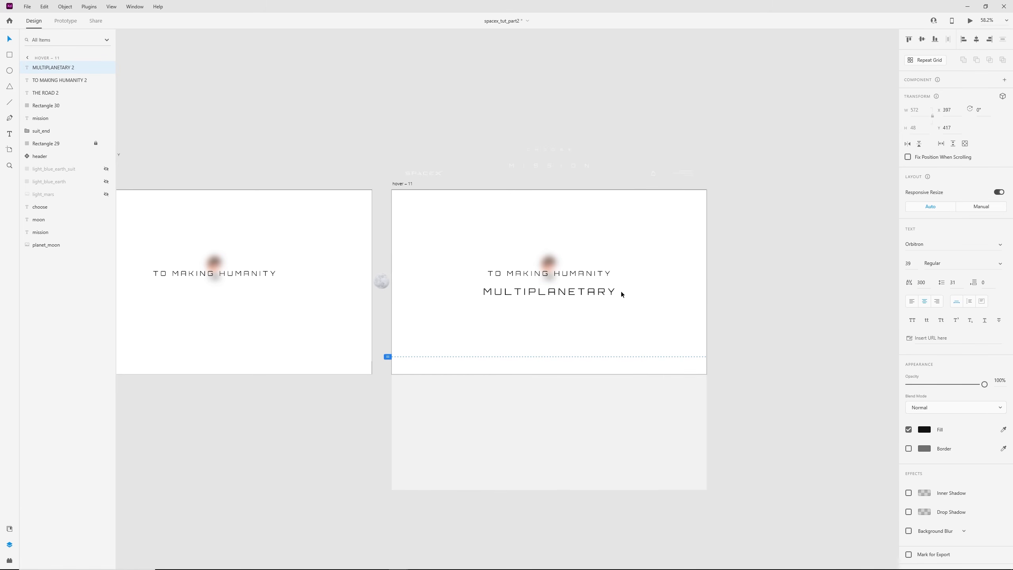
pyautogui.moveTo(612, 288); pyautogui.dragTo(584, 274)
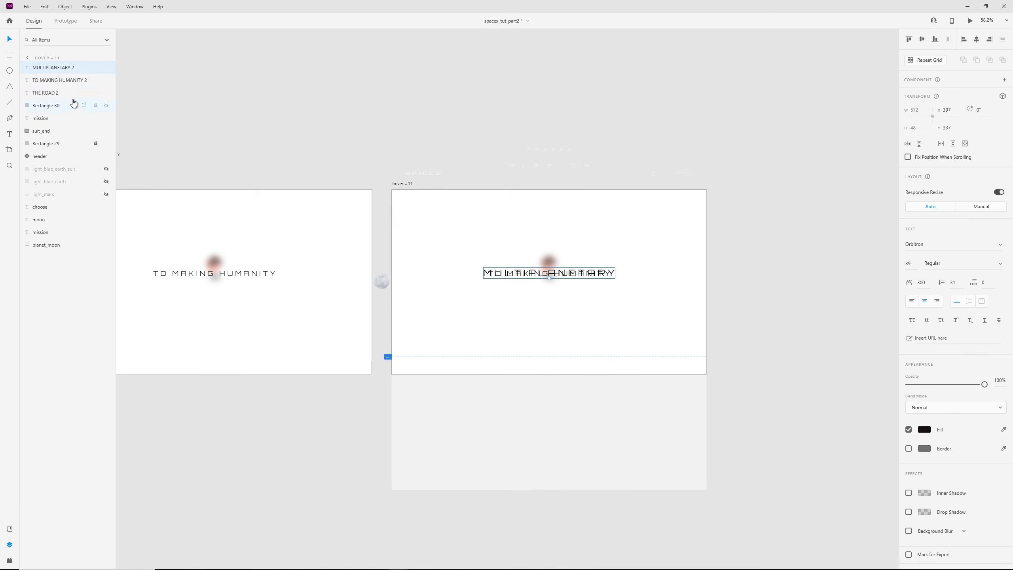
# - Shrink hover – 11's TO MAKING HUMANITY text to size 14, move it to Y 354 and fade it to 0% opacity
pyautogui.click(51, 81)
pyautogui.keyDown('ctrl'); pyautogui.scroll(4, 475, 283); pyautogui.keyUp('ctrl')
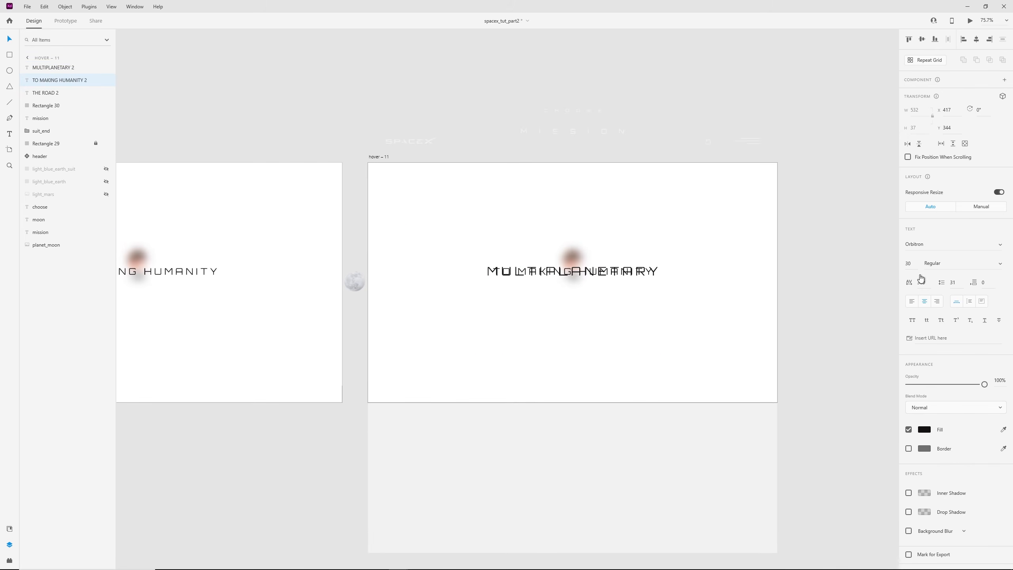
pyautogui.keyDown('ctrl'); pyautogui.scroll(5, 482, 280); pyautogui.keyUp('ctrl')
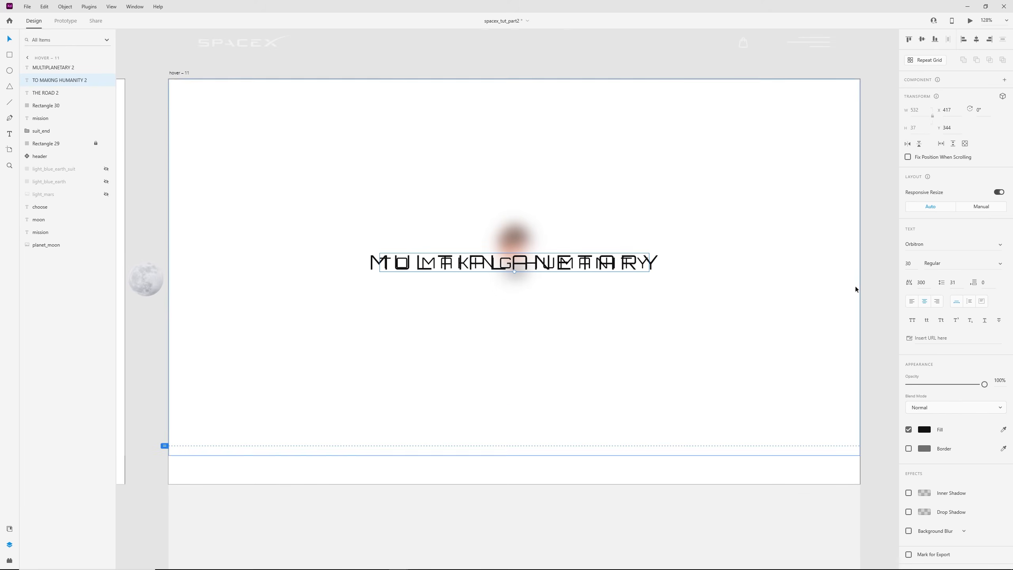
pyautogui.click(911, 265)
pyautogui.write('16')
pyautogui.press('Return')
pyautogui.moveTo(907, 270); pyautogui.dragTo(906, 274)
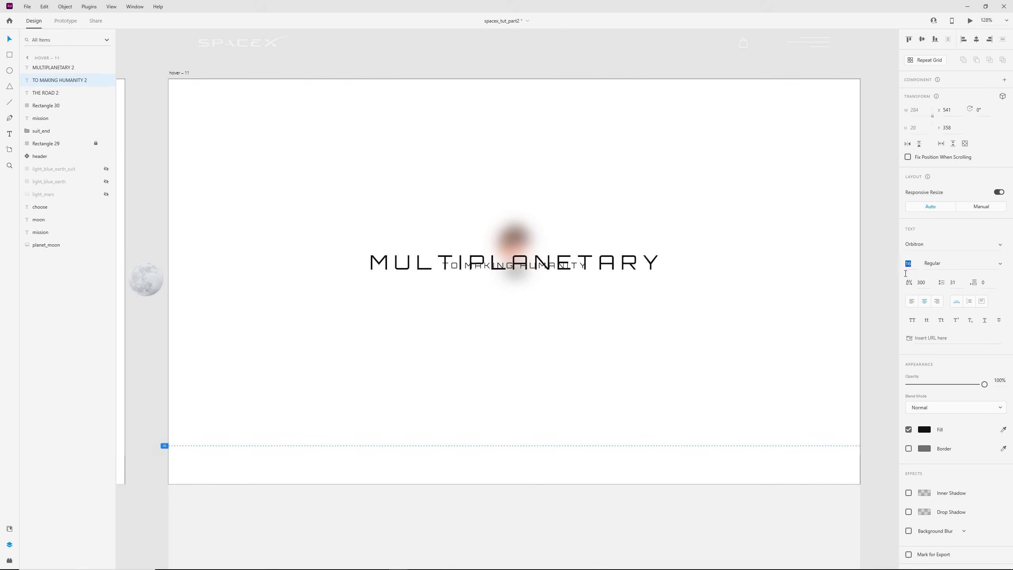
pyautogui.press('Up')
pyautogui.press('Up')
pyautogui.press('Up')
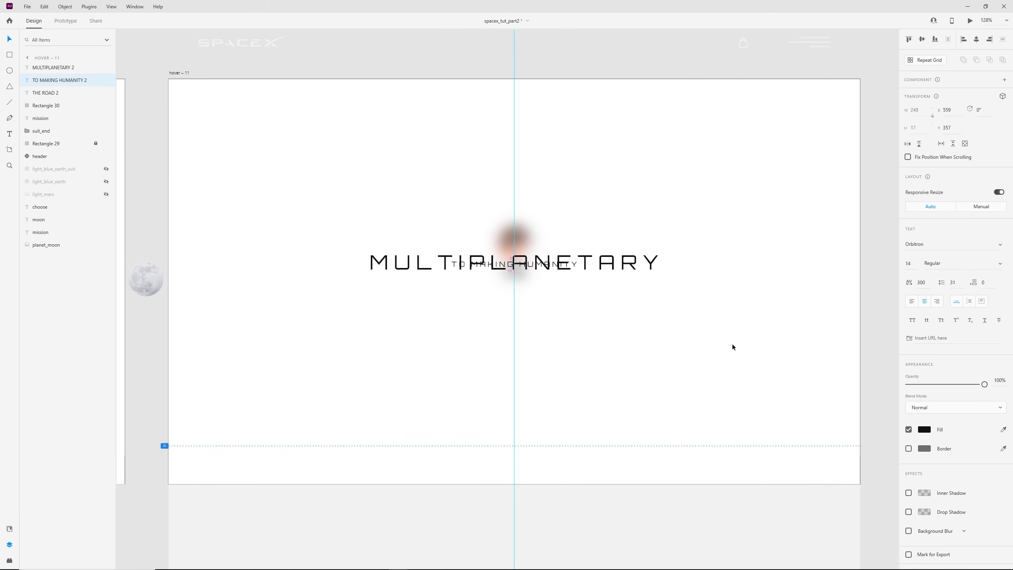
pyautogui.moveTo(959, 387); pyautogui.dragTo(908, 384)
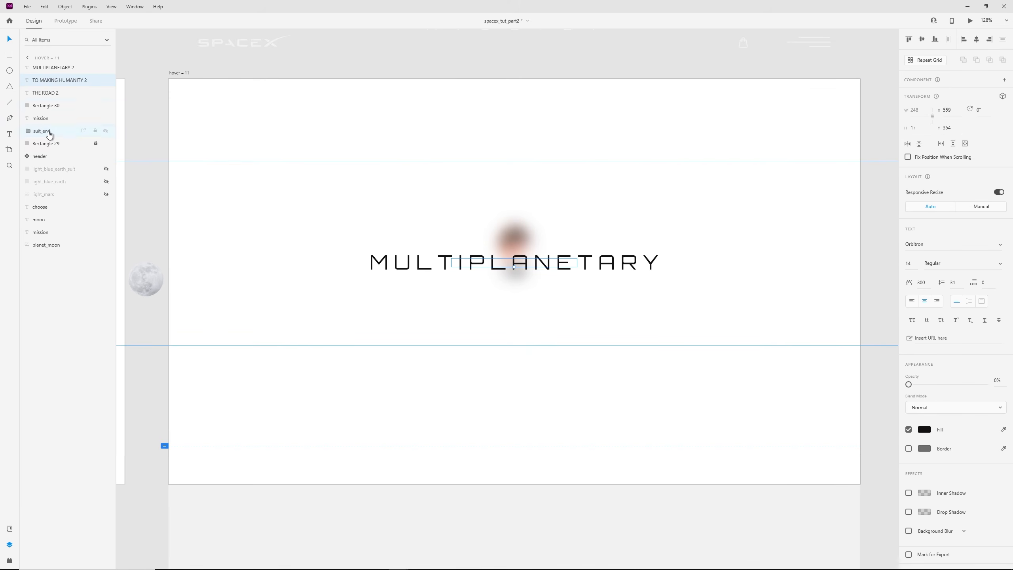
# - Scale hover – 11's suit_end group down to 140 by 108.8 and set its opacity to 0%
pyautogui.click(49, 132)
pyautogui.moveTo(565, 211); pyautogui.dragTo(548, 224)
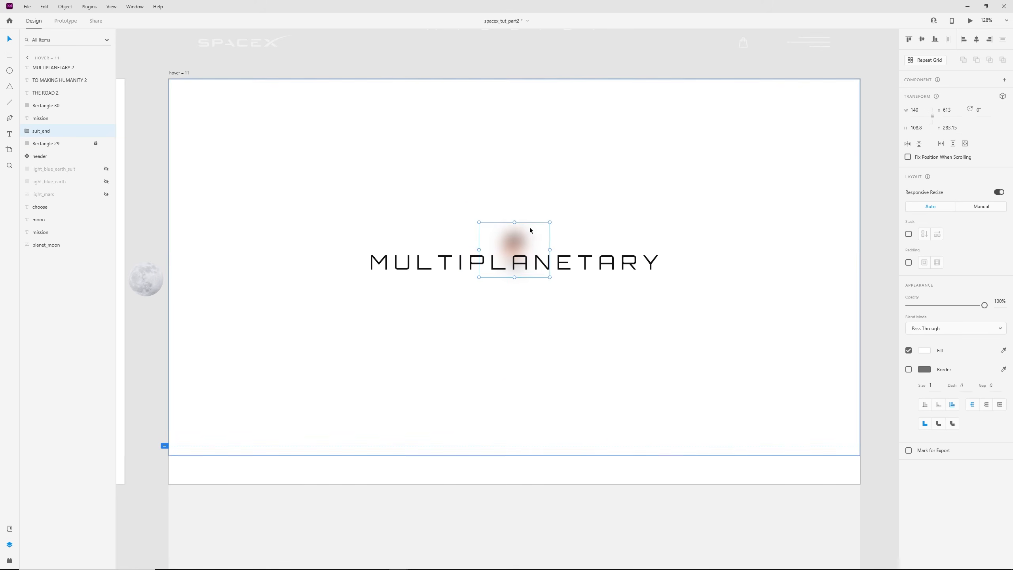
pyautogui.click(535, 228)
pyautogui.click(45, 131)
pyautogui.moveTo(968, 307); pyautogui.dragTo(905, 305)
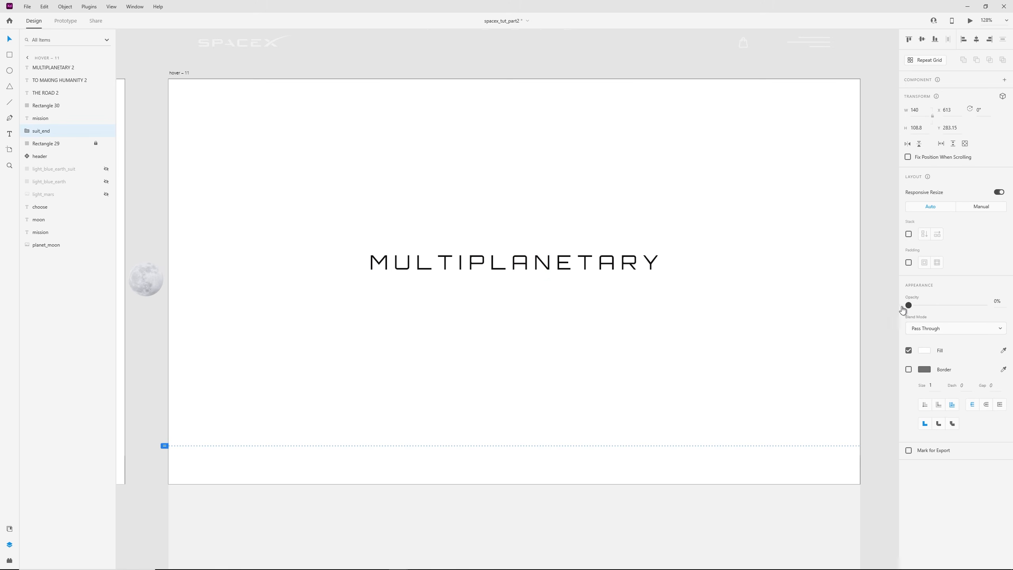
# - Preview the transition from hover – 10 to hover – 11 and close the preview
pyautogui.scroll(-3, 396, 295)
pyautogui.click(351, 268)
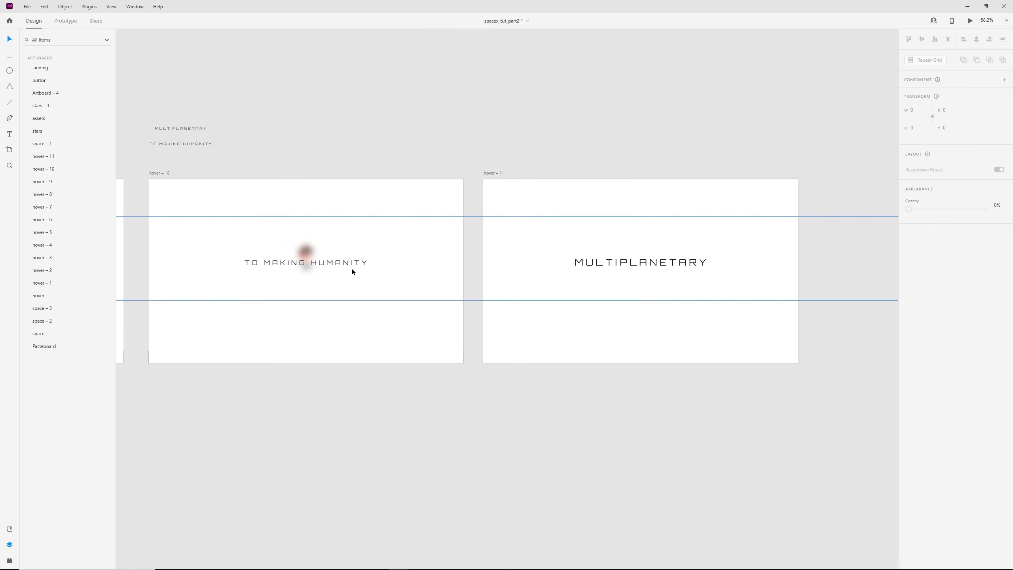
pyautogui.click(618, 263)
pyautogui.moveTo(356, 143); pyautogui.dragTo(468, 145)
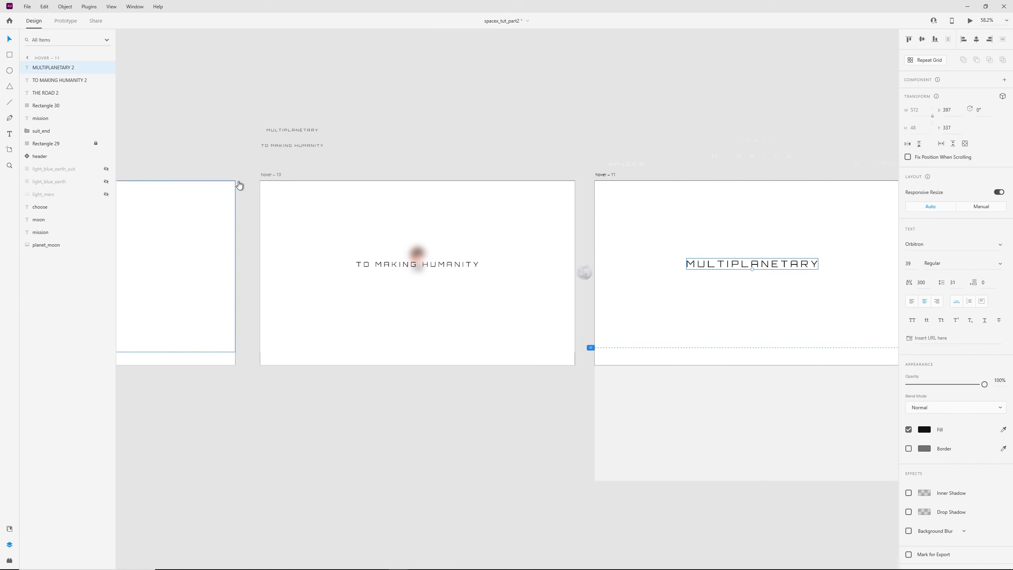
pyautogui.click(267, 176)
pyautogui.click(273, 175)
pyautogui.hotkey('ctrl', 'Return')
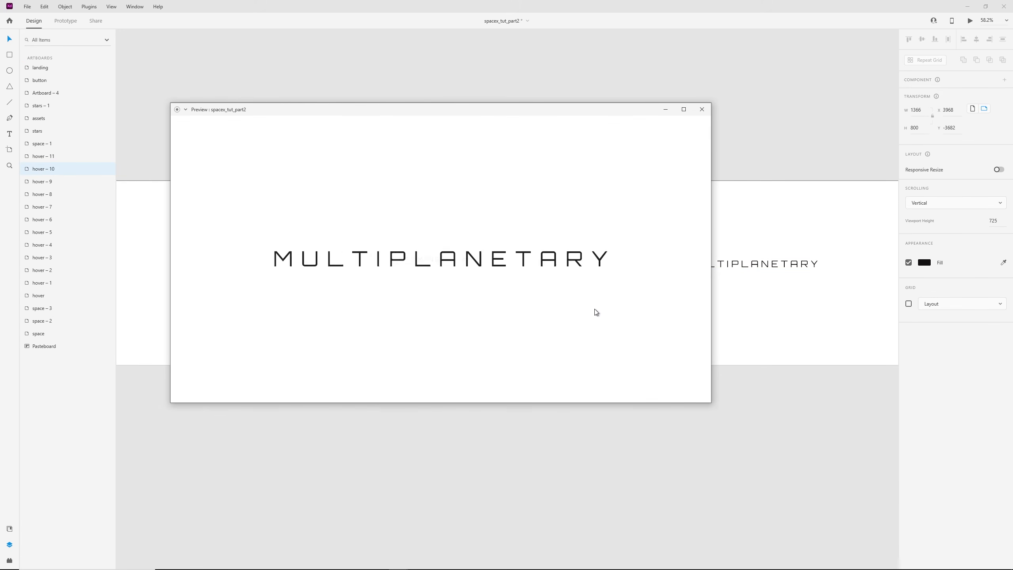
pyautogui.click(704, 114)
# - Preview the whole headline sequence starting from hover – 8 through hover – 11, and close the preview
pyautogui.click(631, 107)
pyautogui.scroll(-3, 632, 107)
pyautogui.moveTo(194, 110); pyautogui.dragTo(291, 125)
pyautogui.click(139, 158)
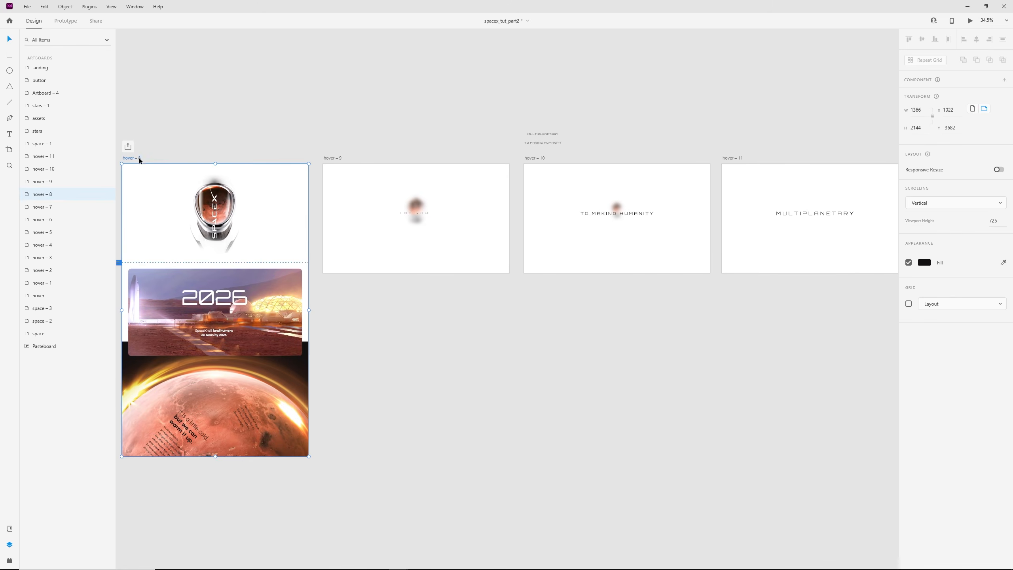
pyautogui.hotkey('ctrl', 'Return')
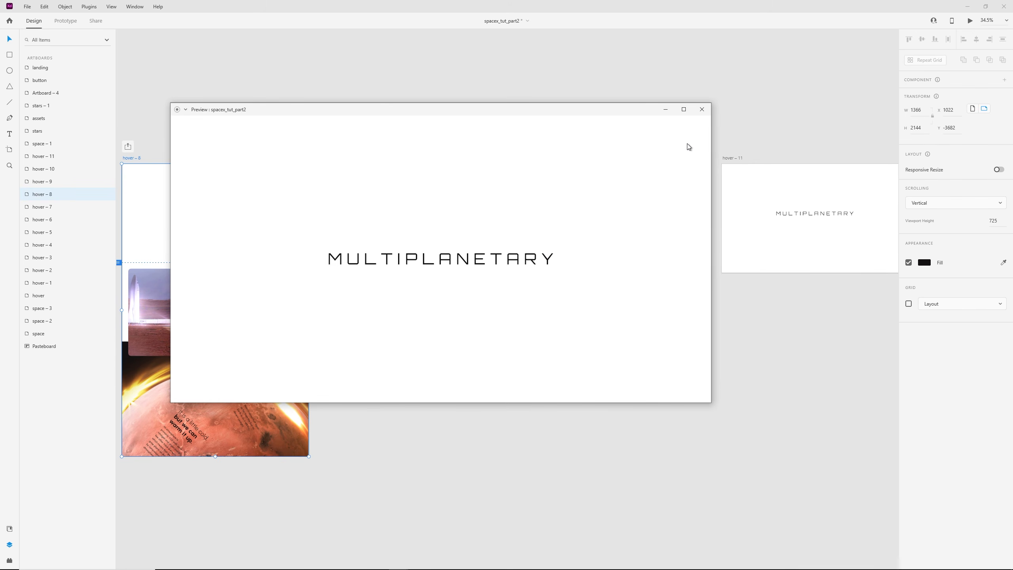
pyautogui.click(702, 109)
# - Duplicate the hover – 11 artboard beside the original and link hover – 11 to the copy with an Auto-Animate transition
pyautogui.moveTo(608, 105); pyautogui.dragTo(402, 115)
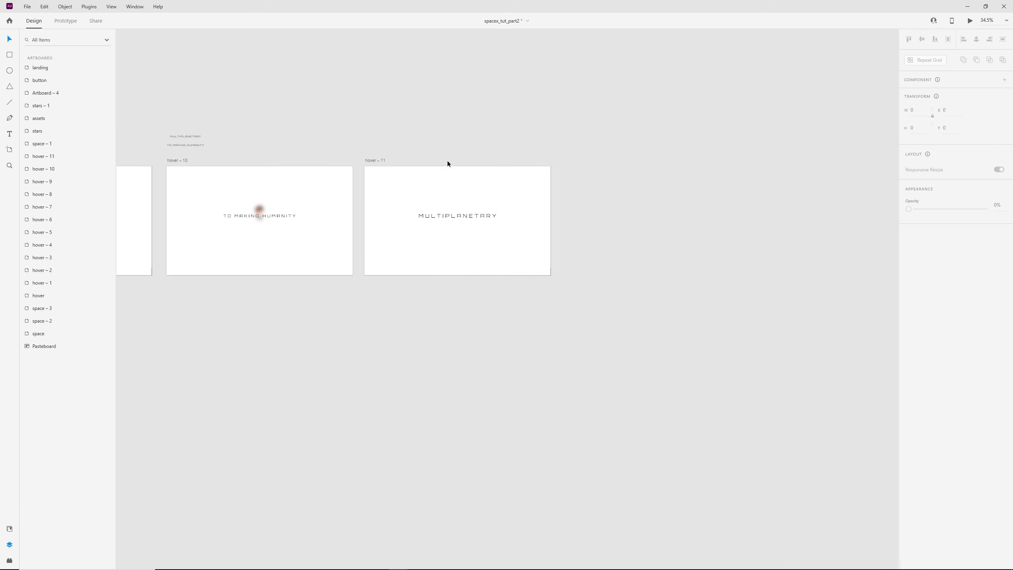
pyautogui.scroll(2, 458, 146)
pyautogui.scroll(2, 444, 157)
pyautogui.keyDown('alt'); pyautogui.moveTo(316, 167); pyautogui.dragTo(648, 174); pyautogui.keyUp('alt')
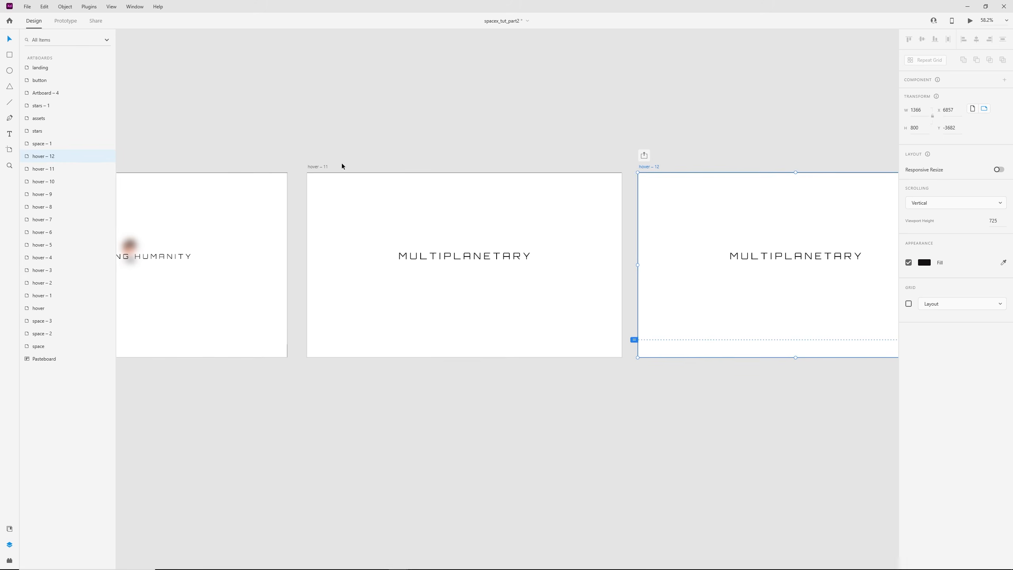
pyautogui.hotkey('ctrl', 'Tab')
pyautogui.click(326, 167)
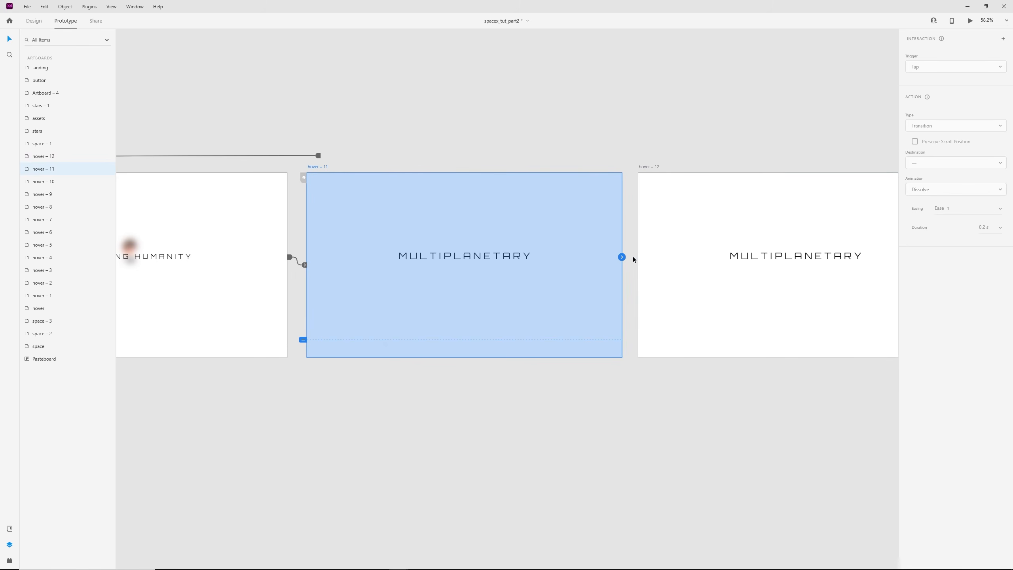
pyautogui.moveTo(660, 265); pyautogui.dragTo(661, 266)
# - Copy the CONTACT US button from the landing artboard into hover – 12 and position it over the MULTIPLANETARY headline at Y 342
pyautogui.scroll(-10, 663, 263)
pyautogui.hscroll(-3, 605, 212)
pyautogui.scroll(5, 362, 225)
pyautogui.hotkey('ctrl', 'Tab')
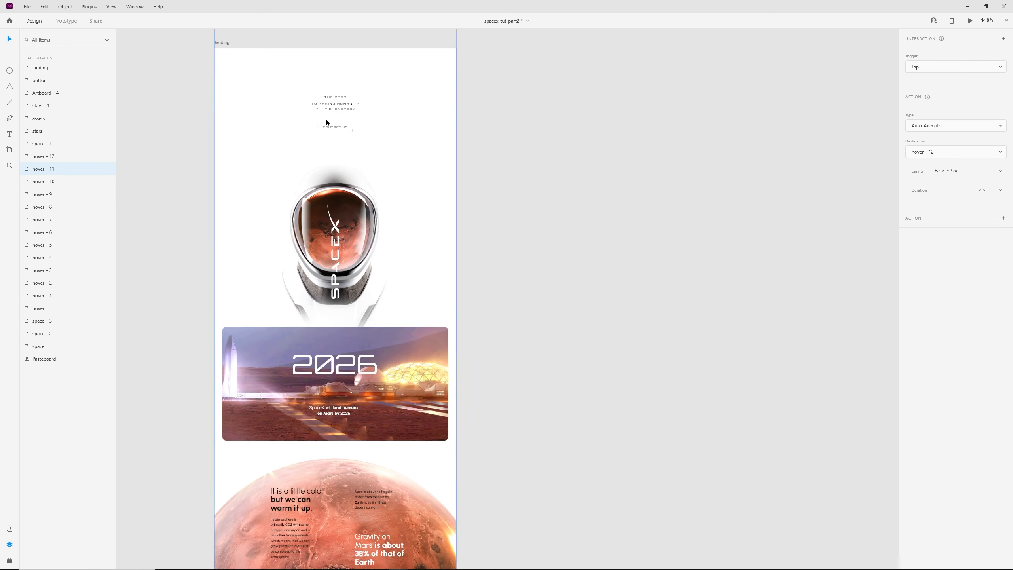
pyautogui.click(334, 127)
pyautogui.scroll(-3, 508, 204)
pyautogui.moveTo(509, 204); pyautogui.dragTo(197, 434)
pyautogui.moveTo(718, 256); pyautogui.dragTo(251, 387)
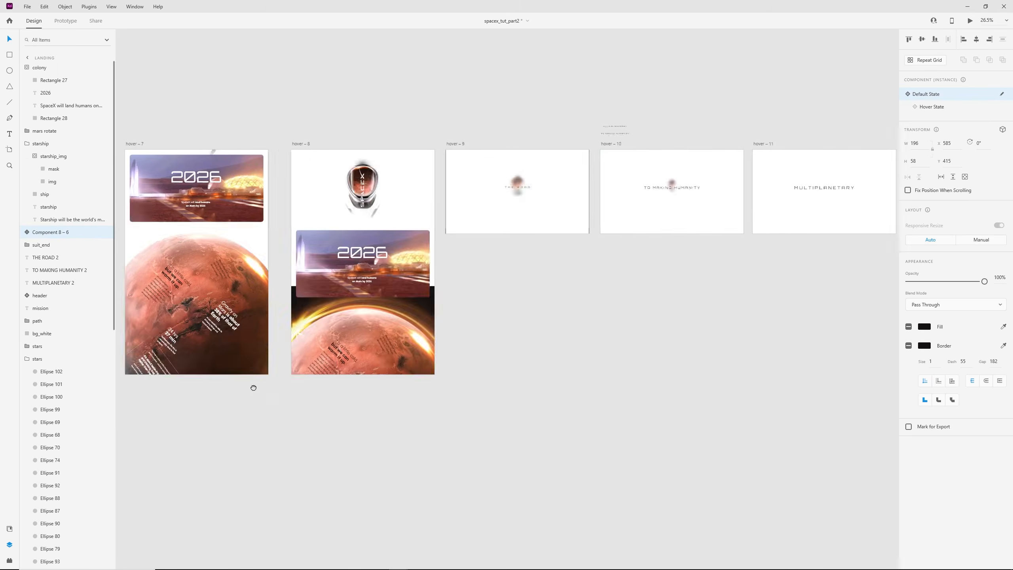
pyautogui.moveTo(826, 319); pyautogui.dragTo(392, 368)
pyautogui.scroll(5, 423, 266)
pyautogui.click(538, 82)
pyautogui.hotkey('ctrl', 'v')
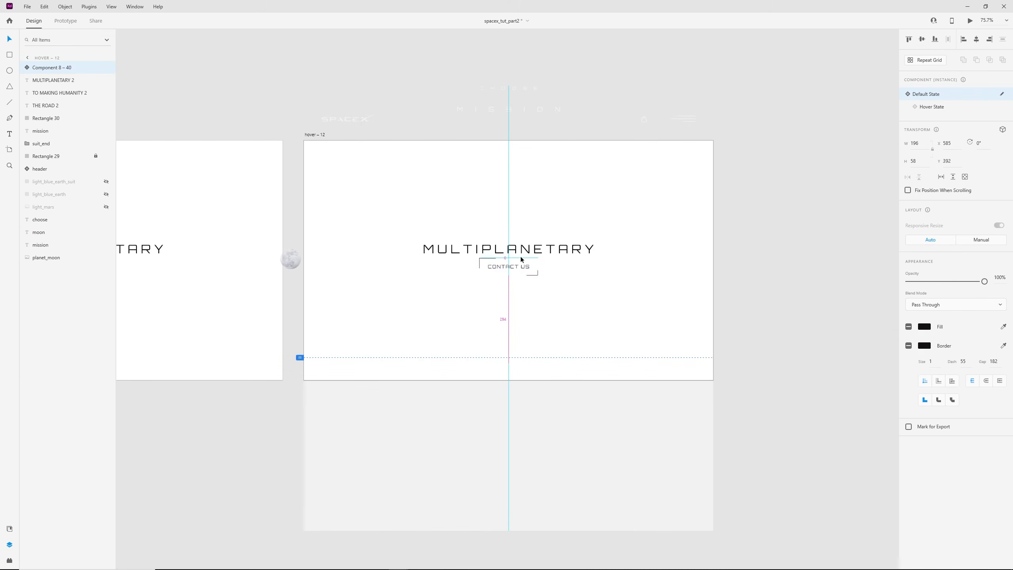
pyautogui.moveTo(519, 250); pyautogui.dragTo(519, 253)
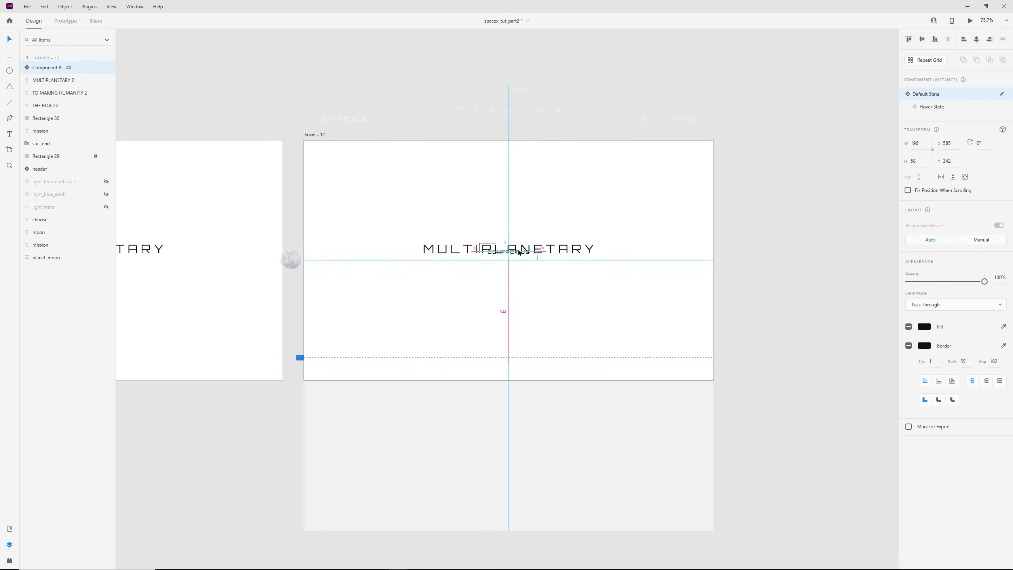
# - Shrink hover – 12's MULTIPLANETARY headline to text size 21 and set its opacity to 0%
pyautogui.click(582, 252)
pyautogui.scroll(3, 582, 252)
pyautogui.press('BackSpace')
pyautogui.press('BackSpace')
pyautogui.write('25')
pyautogui.press('Return')
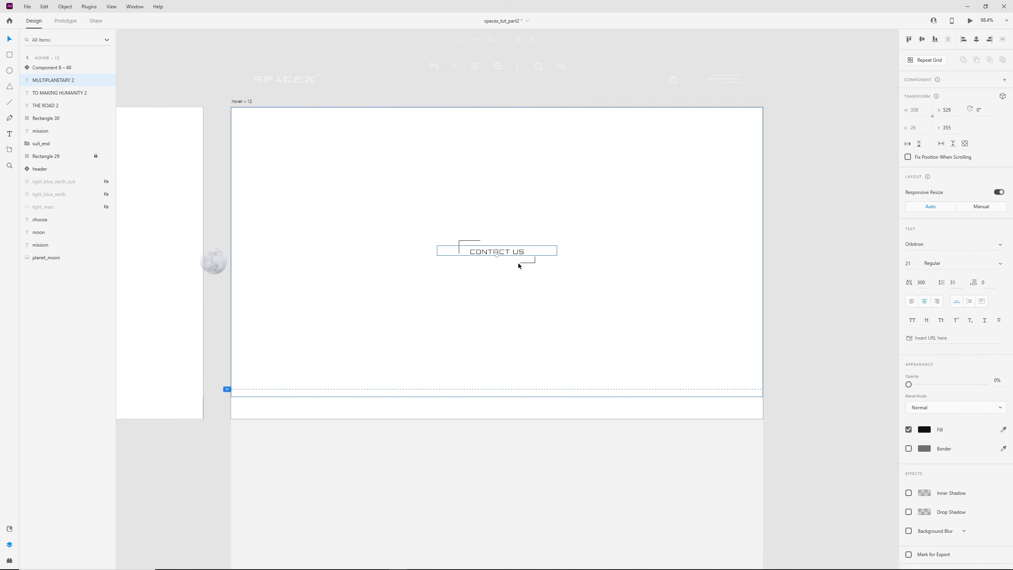
# - Duplicate the hover – 12 artboard beside the original and link hover – 12 to the copy with Auto-Animate
pyautogui.scroll(-3, 560, 274)
pyautogui.click(343, 158)
pyautogui.moveTo(295, 199); pyautogui.dragTo(637, 207)
pyautogui.click(305, 197)
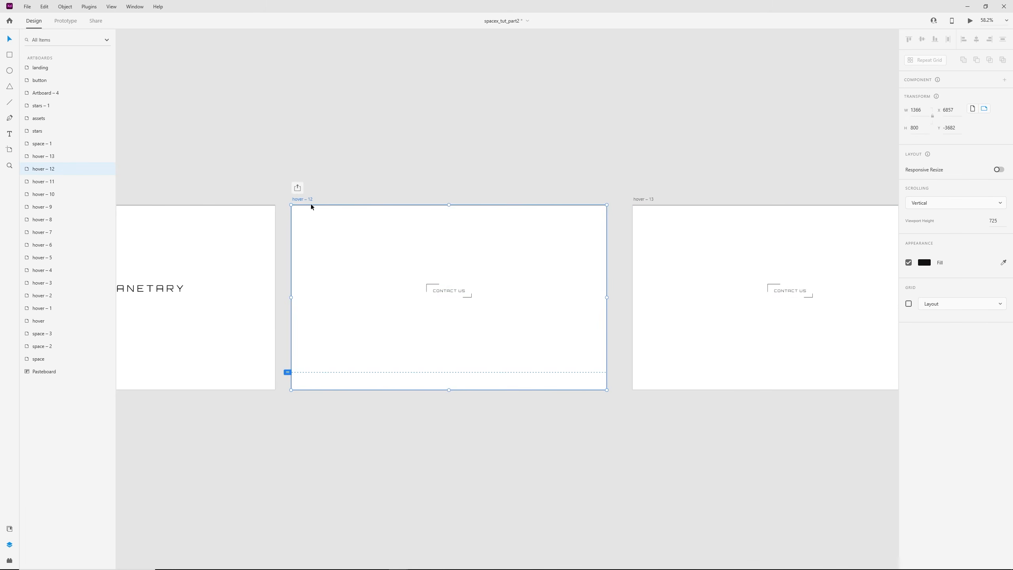
pyautogui.hotkey('ctrl', 'Tab')
pyautogui.moveTo(606, 290); pyautogui.dragTo(642, 311)
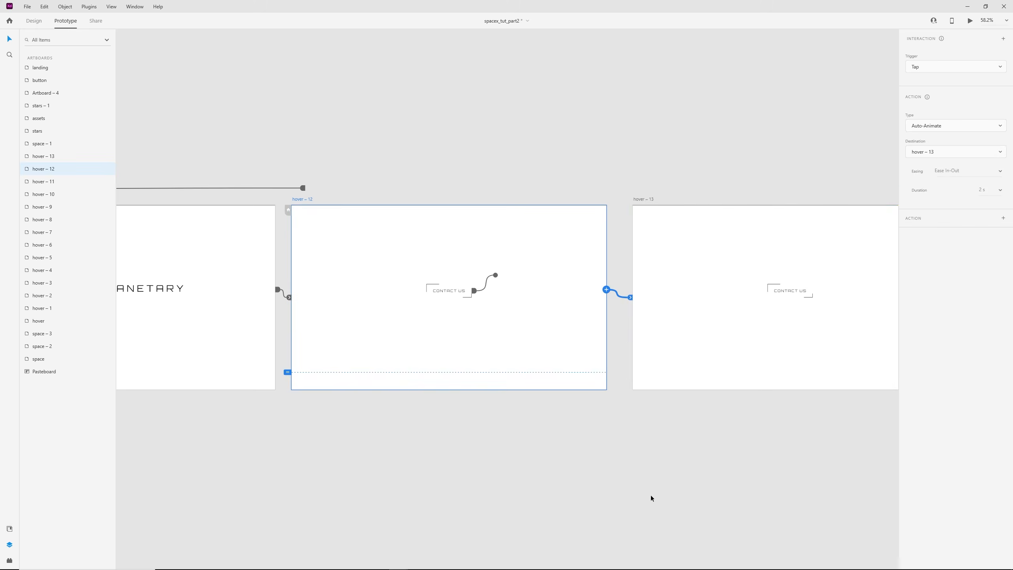
# - Try the Hover State on hover – 12's CONTACT US button, then return it to the Default State
pyautogui.click(34, 20)
pyautogui.click(448, 290)
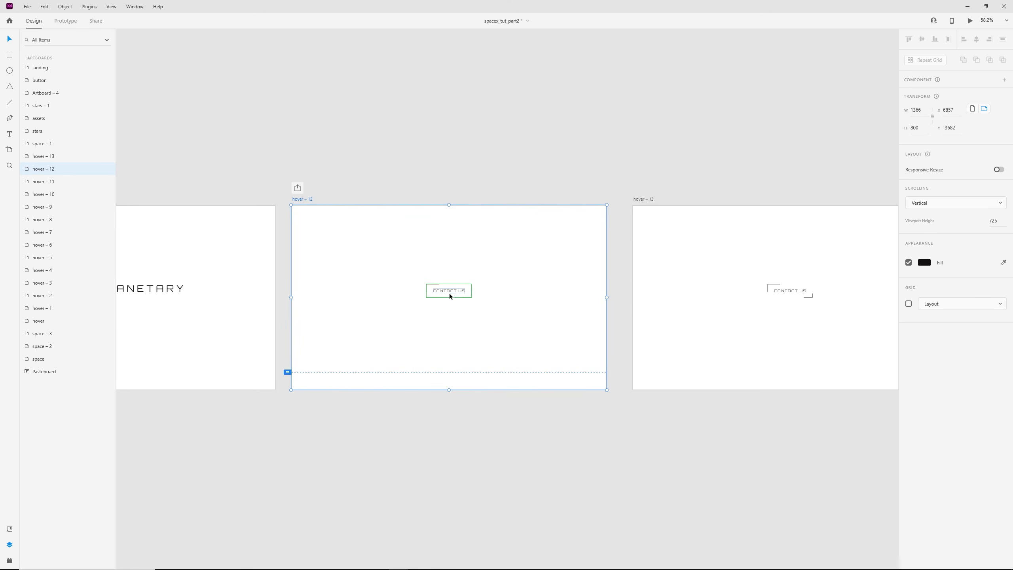
pyautogui.scroll(3, 471, 331)
pyautogui.click(930, 106)
pyautogui.click(936, 99)
pyautogui.click(935, 107)
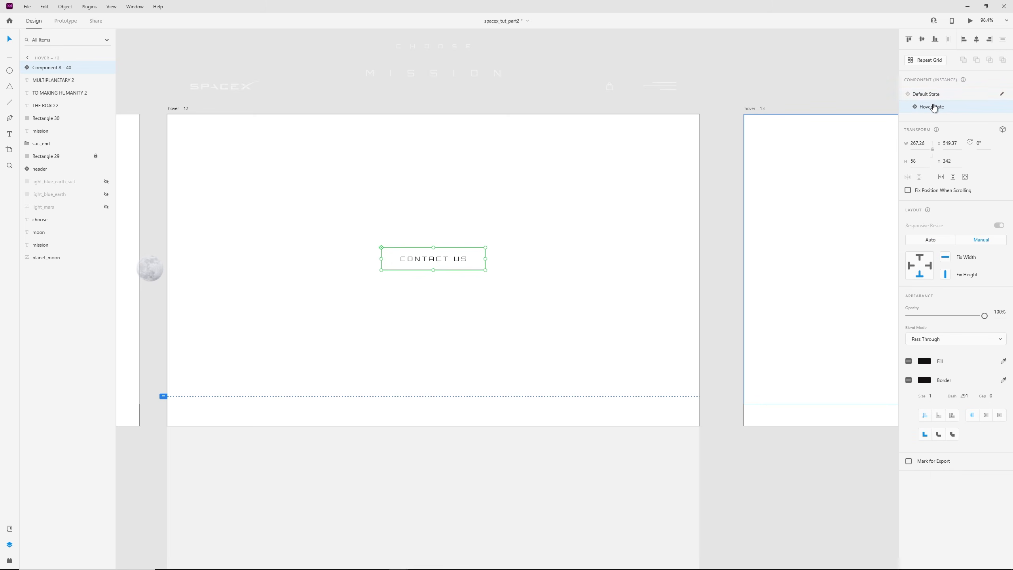
pyautogui.click(923, 95)
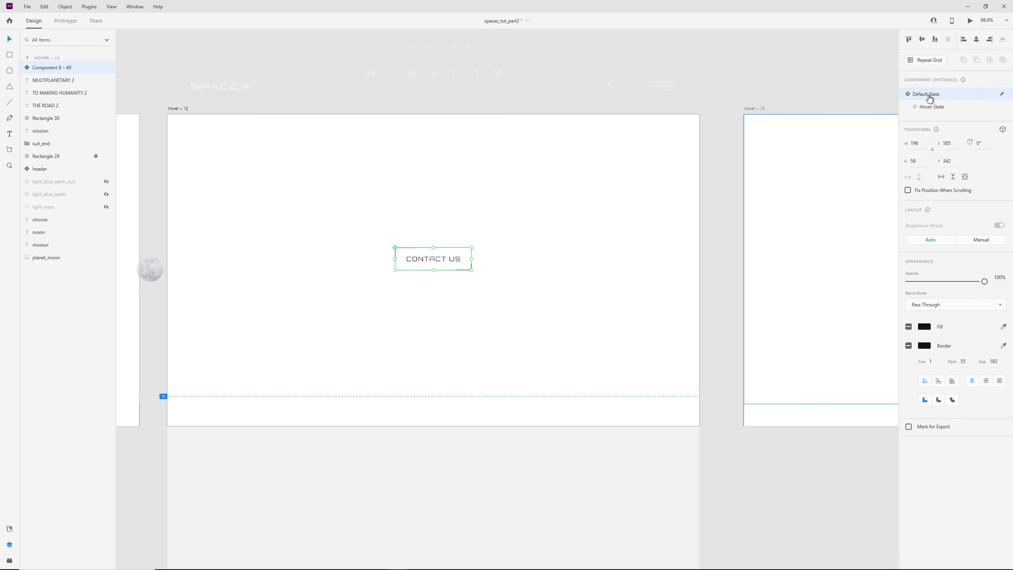
# - Switch the CONTACT US button on the hover – 13 artboard to its Hover State
pyautogui.scroll(-2, 597, 117)
pyautogui.click(598, 118)
pyautogui.click(604, 131)
pyautogui.moveTo(776, 109); pyautogui.dragTo(683, 113)
pyautogui.click(690, 254)
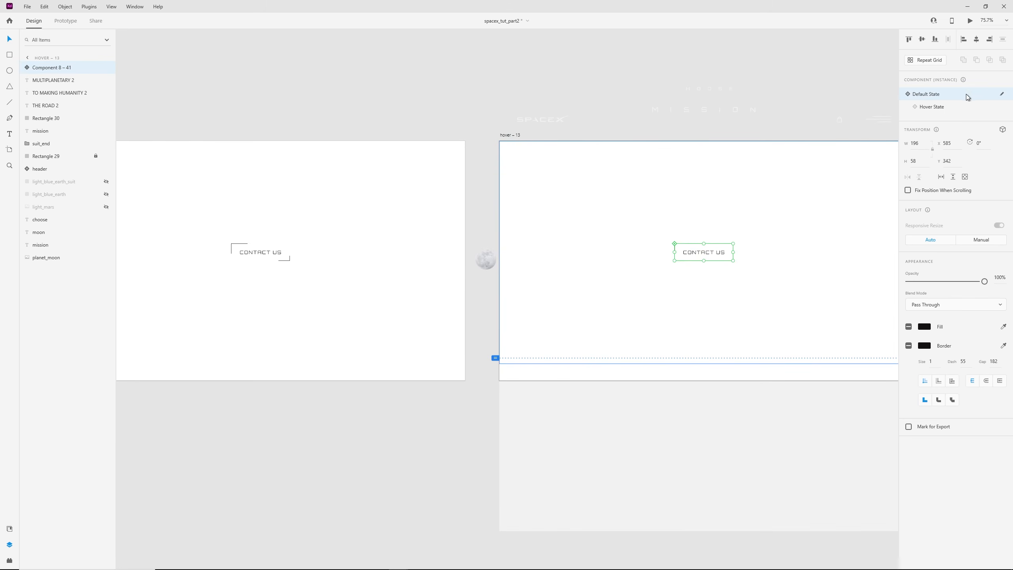
pyautogui.click(945, 108)
# - Copy hover – 12's CONTACT US button into hover – 11, move it up above the headline and make it fully transparent
pyautogui.click(502, 106)
pyautogui.moveTo(307, 98); pyautogui.dragTo(697, 98)
pyautogui.click(649, 254)
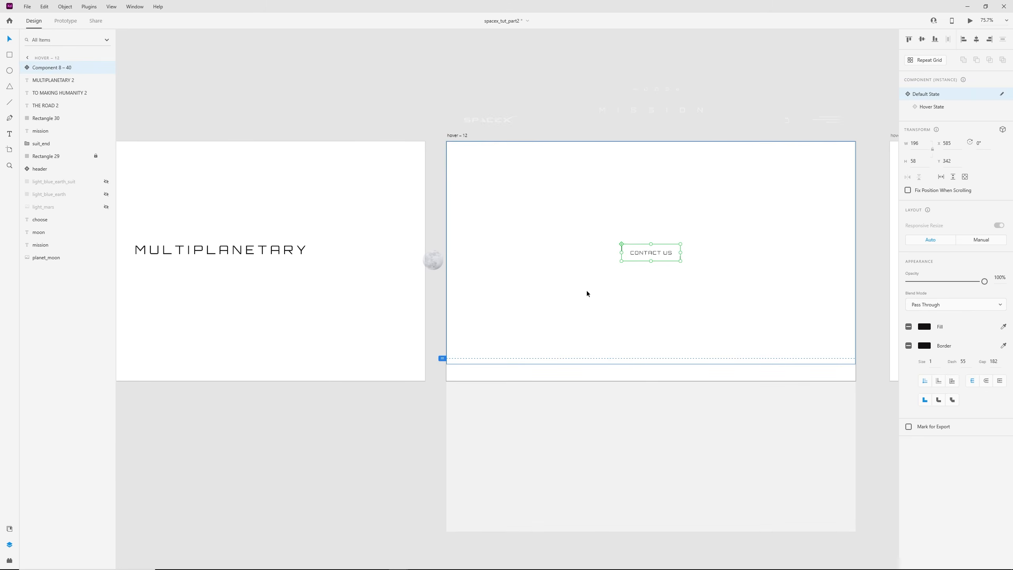
pyautogui.moveTo(306, 157); pyautogui.dragTo(443, 172)
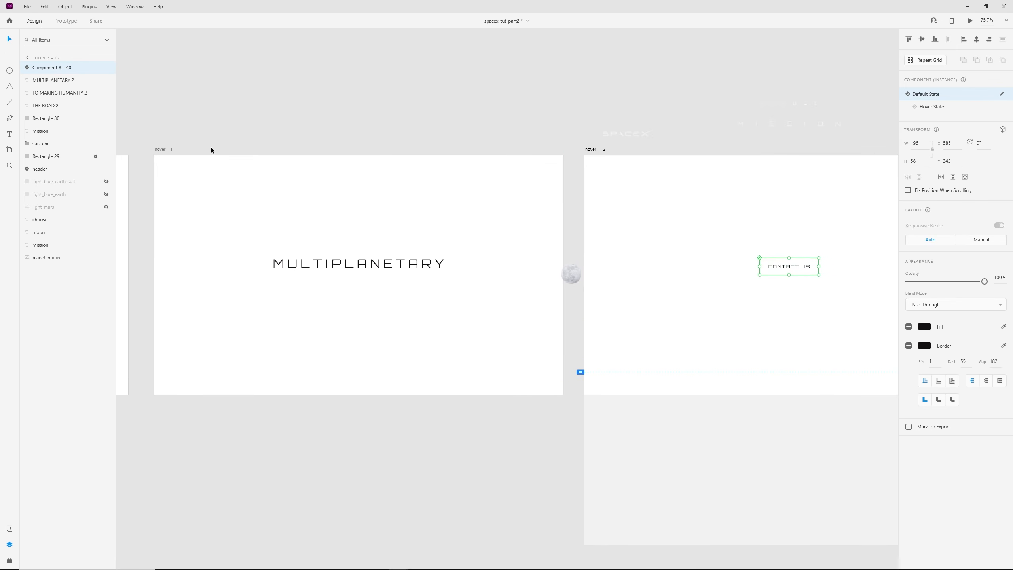
pyautogui.click(163, 149)
pyautogui.hotkey('ctrl', 'v')
pyautogui.click(367, 272)
pyautogui.moveTo(367, 271); pyautogui.dragTo(377, 247)
pyautogui.press('Delete')
# - Preview the transition from hover – 11 to the CONTACT US button and close the preview
pyautogui.click(152, 127)
pyautogui.click(162, 149)
pyautogui.hotkey('ctrl', 'Return')
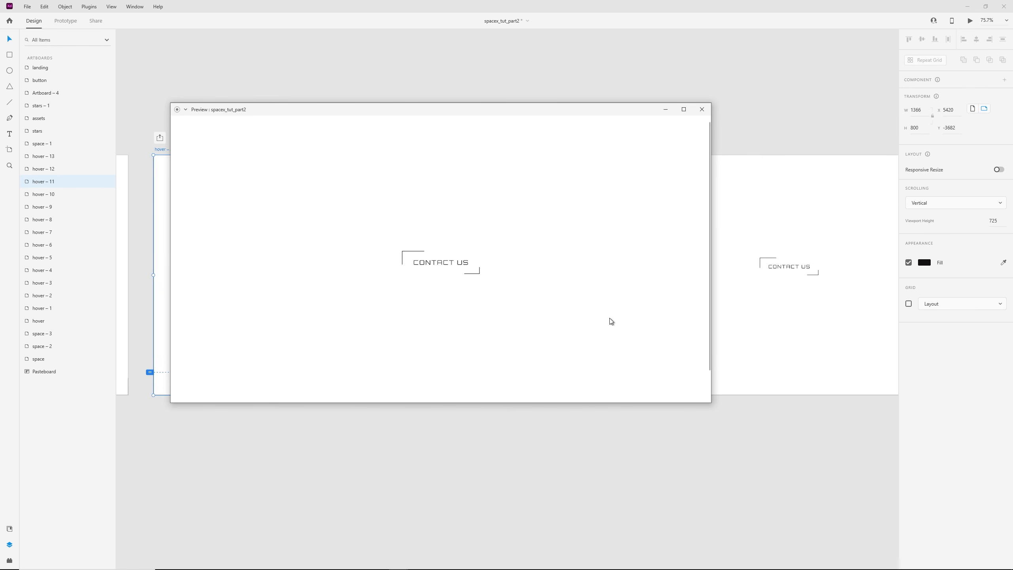
pyautogui.click(703, 115)
# - Duplicate the hover – 13 artboard beside the original and link hover – 13 to the copy with Auto-Animate
pyautogui.click(797, 111)
pyautogui.moveTo(798, 112); pyautogui.dragTo(439, 96)
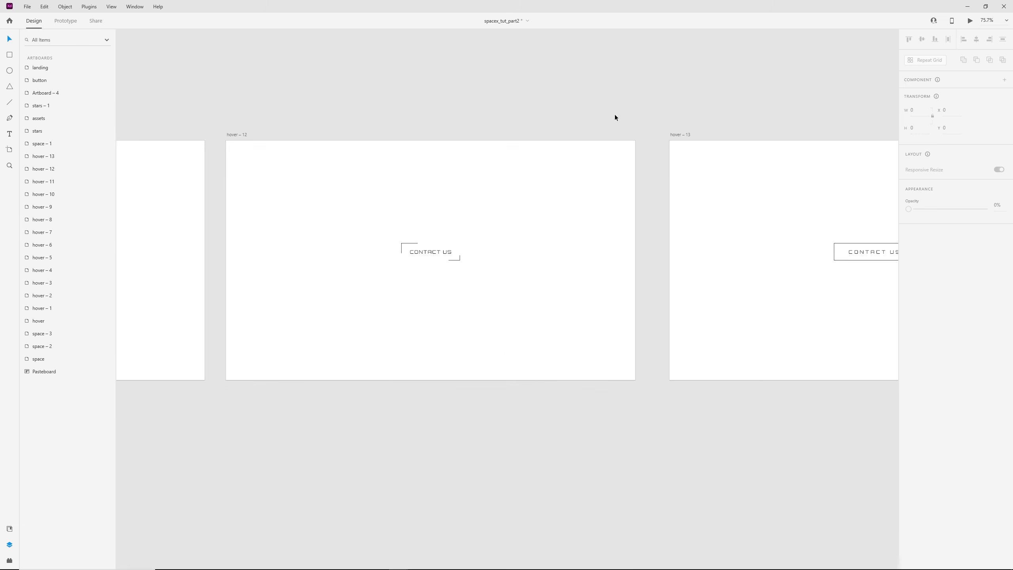
pyautogui.scroll(-3, 613, 112)
pyautogui.moveTo(747, 105); pyautogui.dragTo(420, 172)
pyautogui.scroll(2, 409, 184)
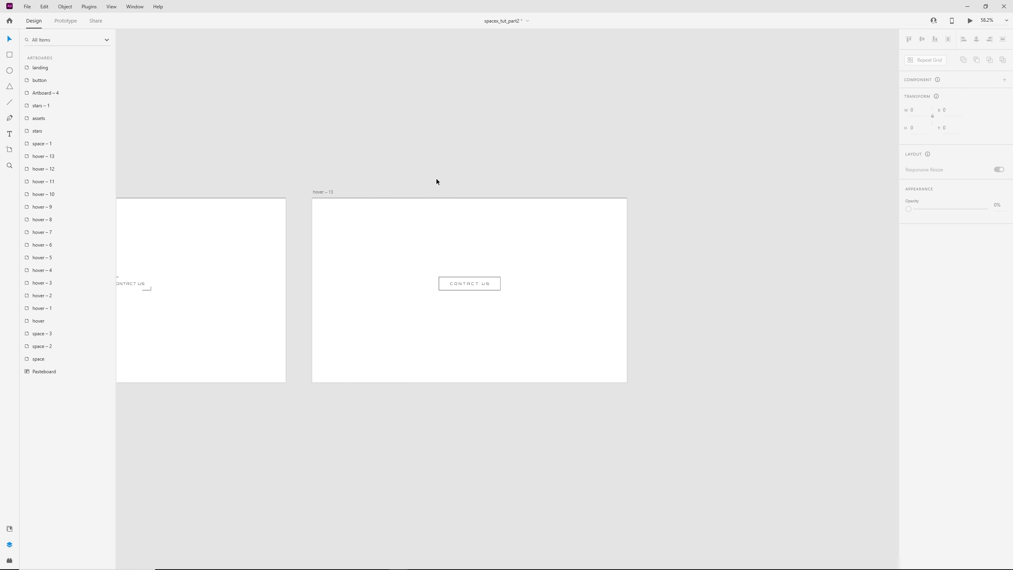
pyautogui.moveTo(321, 191); pyautogui.dragTo(657, 197)
pyautogui.moveTo(575, 161); pyautogui.dragTo(454, 137)
pyautogui.click(199, 167)
pyautogui.hotkey('ctrl', 'Tab')
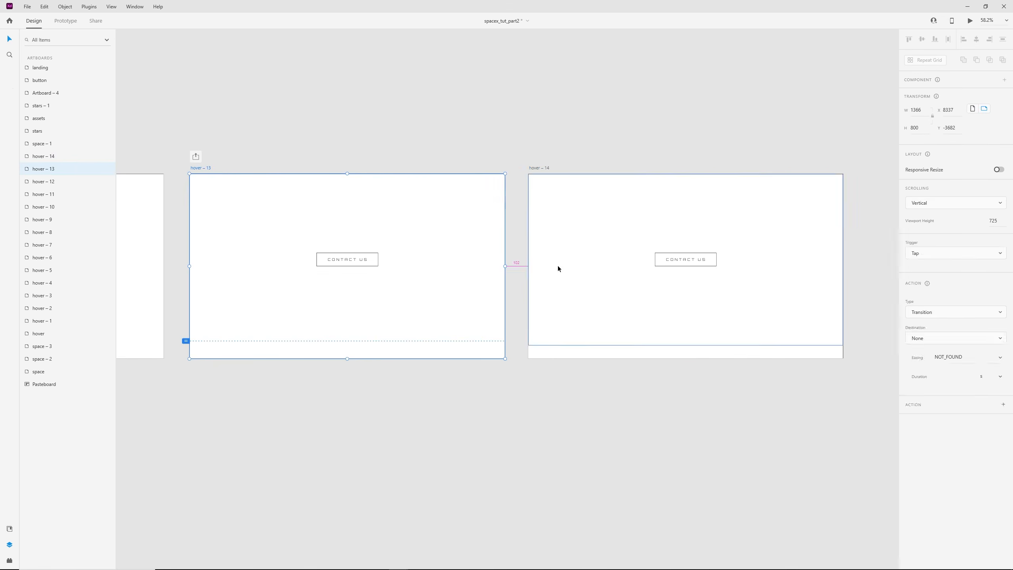
pyautogui.moveTo(505, 258); pyautogui.dragTo(558, 268)
# - Cover hover – 13 with a 1366 by 800 rectangle that has no border and a black #000000 fill
pyautogui.click(34, 22)
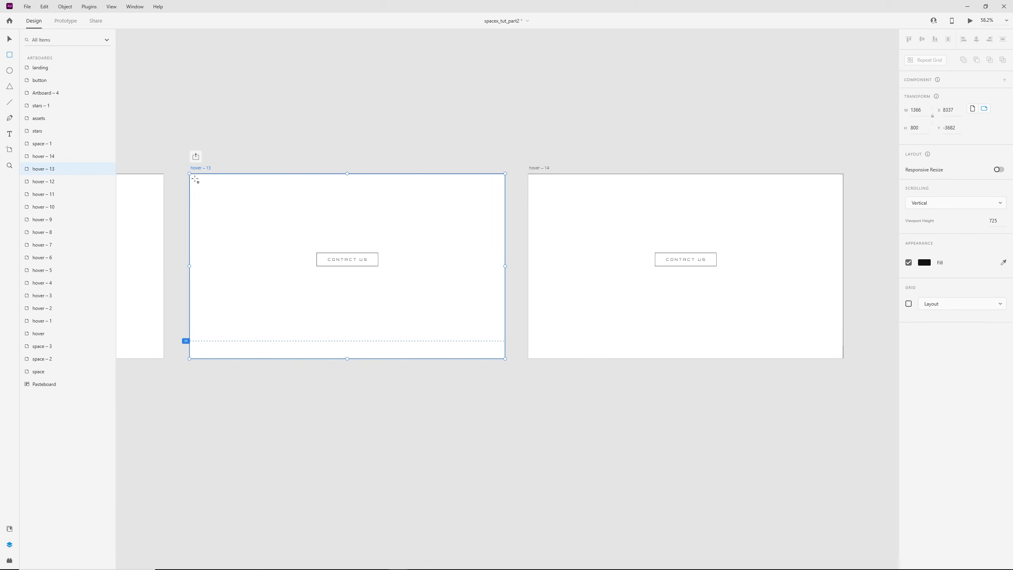
pyautogui.moveTo(475, 330)
pyautogui.mouseDown()
pyautogui.moveTo(328, 210)
pyautogui.moveTo(190, 174)
pyautogui.mouseUp()
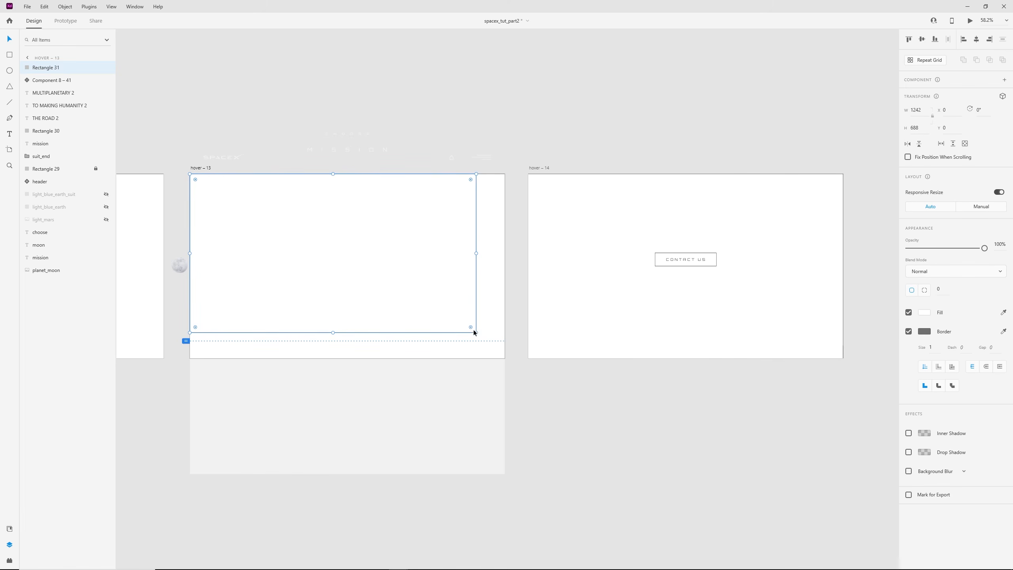
pyautogui.moveTo(476, 332); pyautogui.dragTo(505, 358)
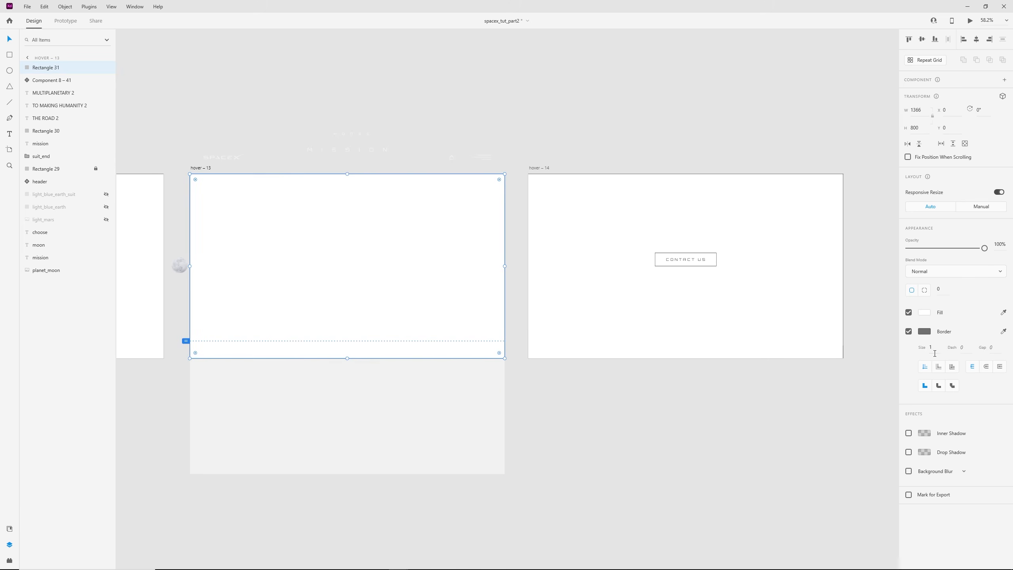
pyautogui.click(908, 332)
pyautogui.click(924, 313)
pyautogui.click(852, 366)
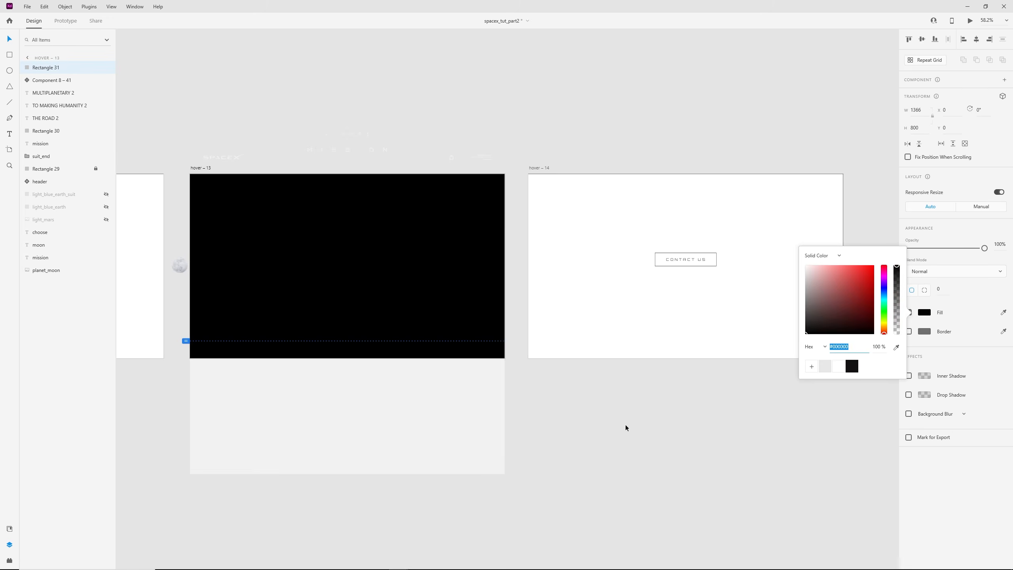
pyautogui.click(625, 426)
# - Copy the black rectangle into hover – 14 and set the opacity of hover – 13's rectangle to 0%
pyautogui.click(399, 269)
pyautogui.hotkey('ctrl', 'c')
pyautogui.click(547, 167)
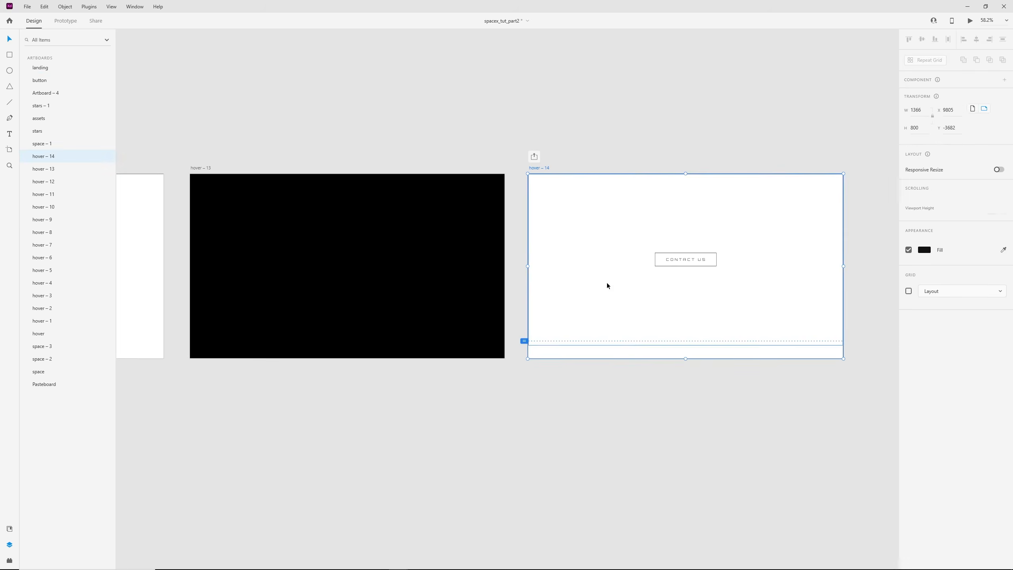
pyautogui.hotkey('ctrl', 'v')
pyautogui.click(485, 280)
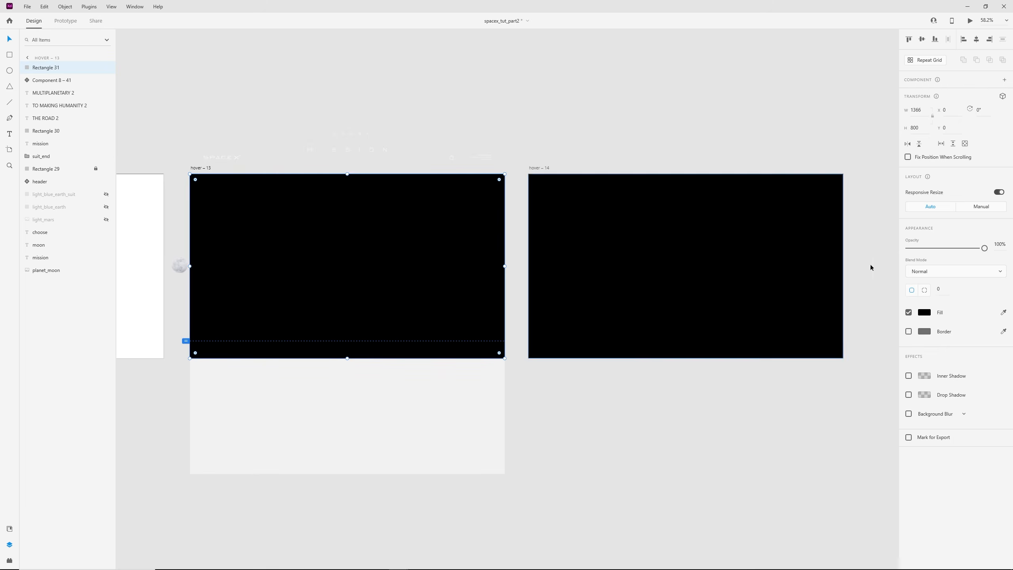
pyautogui.moveTo(957, 251); pyautogui.dragTo(868, 251)
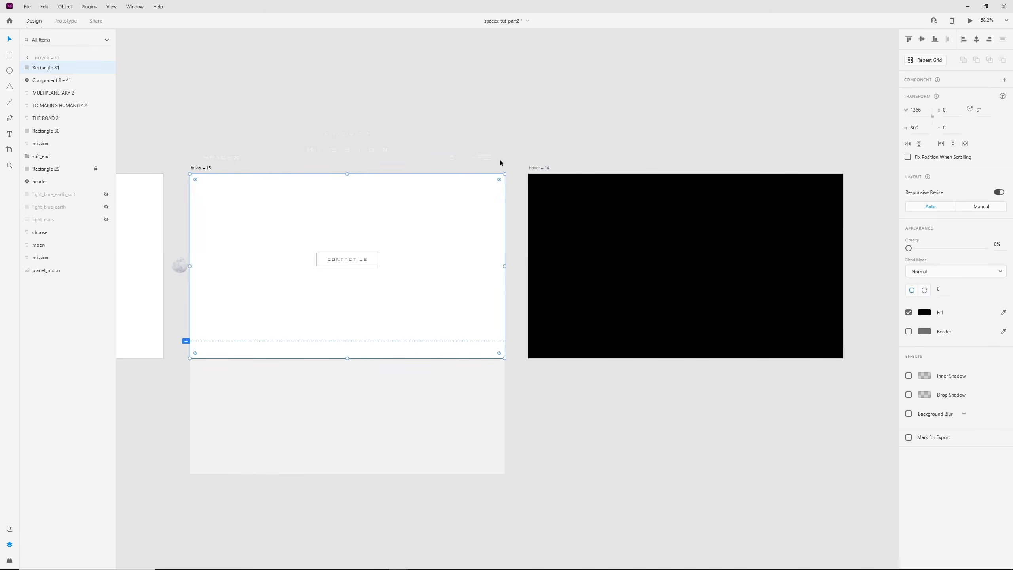
# - Check the prototype link settings of the hover – 13 and hover – 14 artboards
pyautogui.click(203, 167)
pyautogui.hotkey('ctrl', 'Tab')
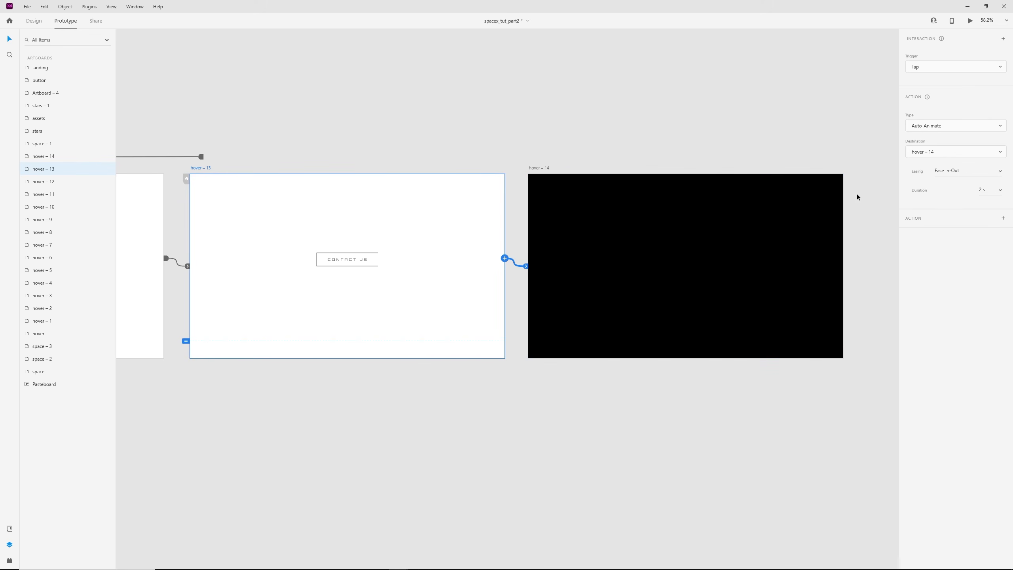
pyautogui.click(541, 168)
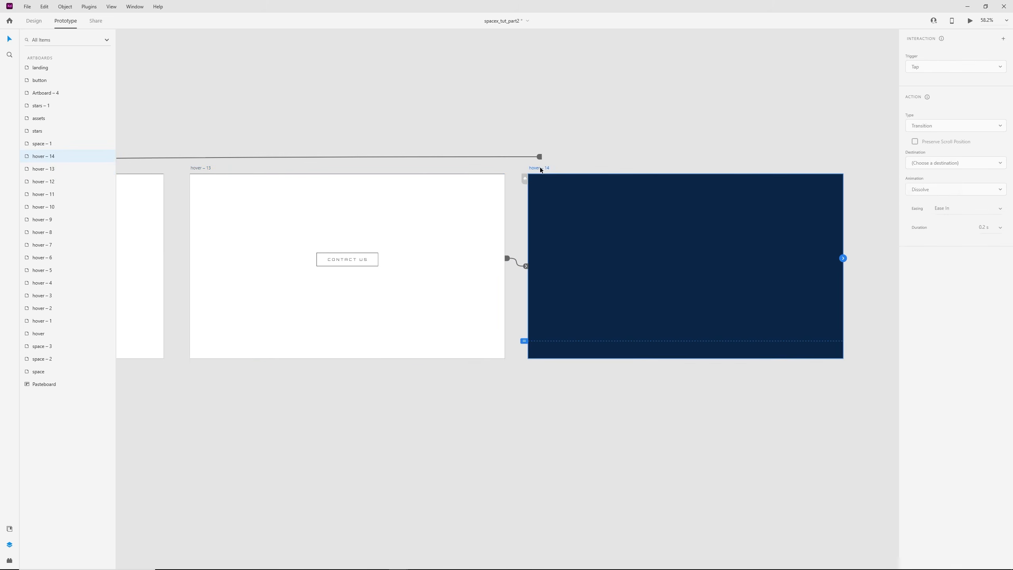
pyautogui.click(606, 231)
# - Copy hover – 14's black rectangle onto the space artboard and set its opacity there to 0%
pyautogui.click(32, 22)
pyautogui.click(592, 96)
pyautogui.click(591, 227)
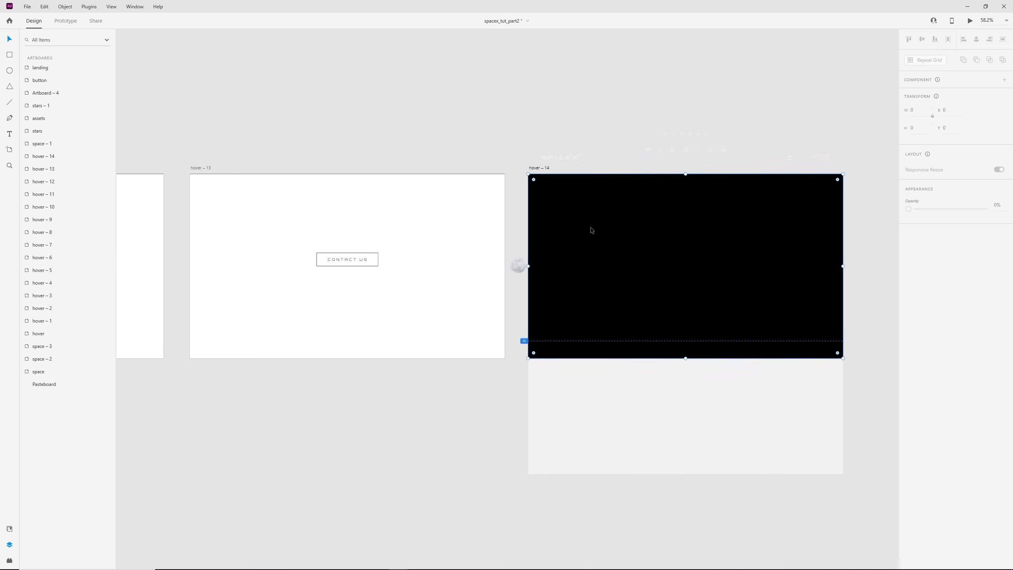
pyautogui.scroll(-10, 609, 249)
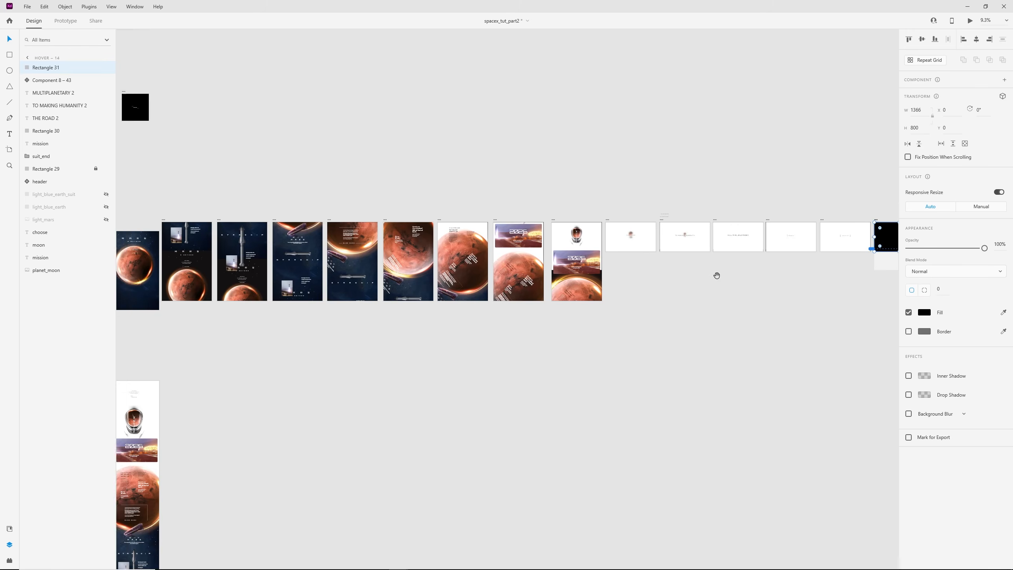
pyautogui.scroll(6, 139, 266)
pyautogui.click(292, 174)
pyautogui.hotkey('ctrl', 'v')
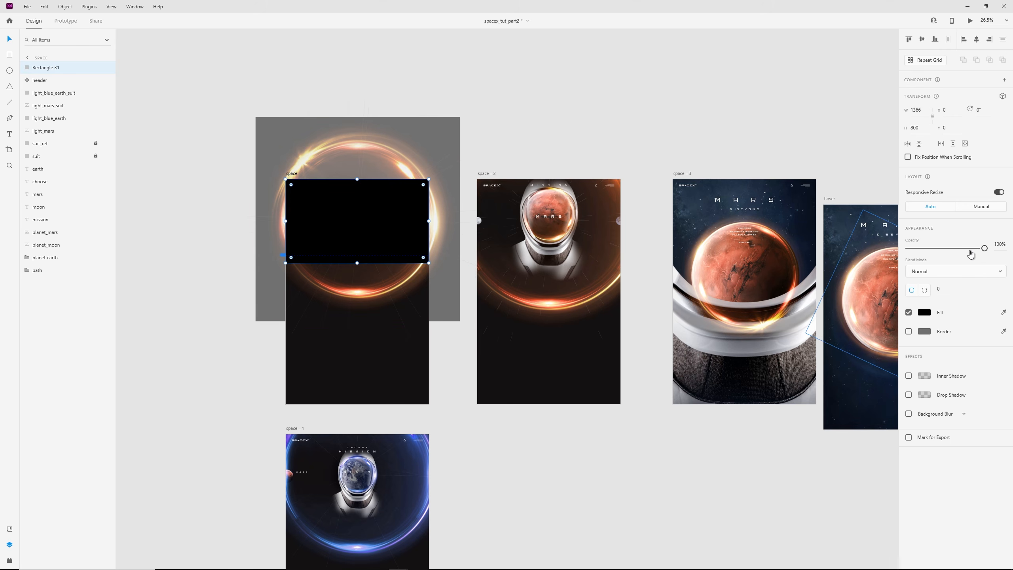
pyautogui.moveTo(970, 251); pyautogui.dragTo(909, 248)
# - Link the black hover – 14 artboard back to the space artboard at the start of the prototype
pyautogui.scroll(-4, 564, 142)
pyautogui.hscroll(10, 694, 158)
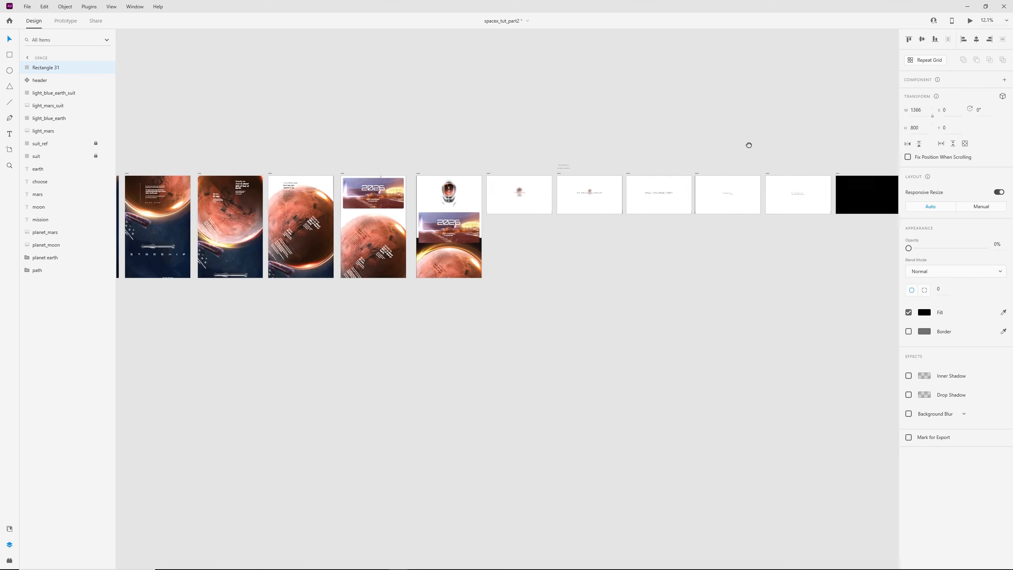
pyautogui.moveTo(749, 146); pyautogui.dragTo(420, 153)
pyautogui.moveTo(584, 164); pyautogui.dragTo(584, 179)
pyautogui.click(526, 171)
pyautogui.click(508, 197)
pyautogui.hotkey('ctrl', '0')
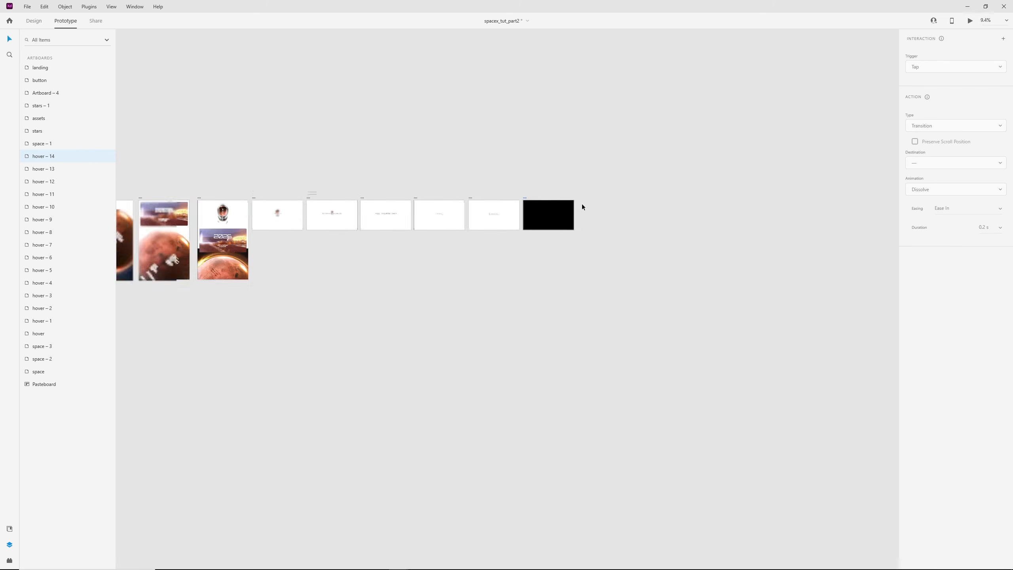
pyautogui.moveTo(806, 222); pyautogui.dragTo(242, 232)
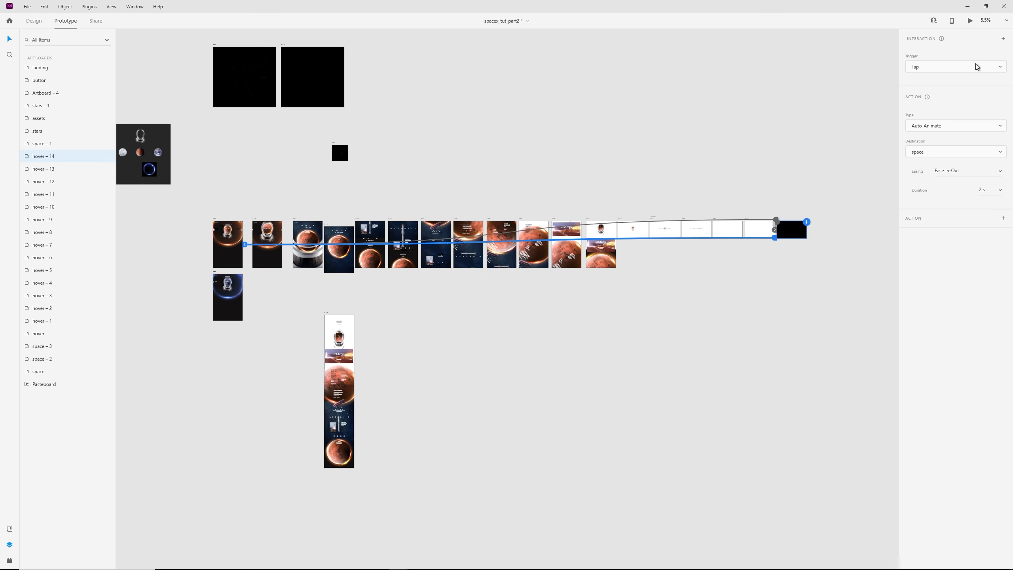
# - Change the link from hover – 14 to space into a Dissolve transition with a duration of 1 s
pyautogui.click(958, 127)
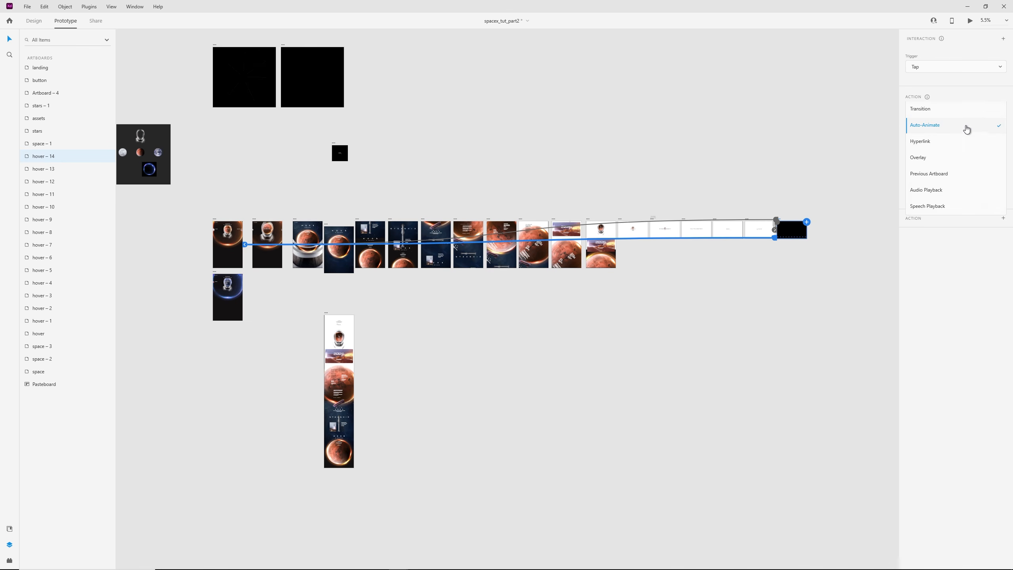
pyautogui.click(952, 115)
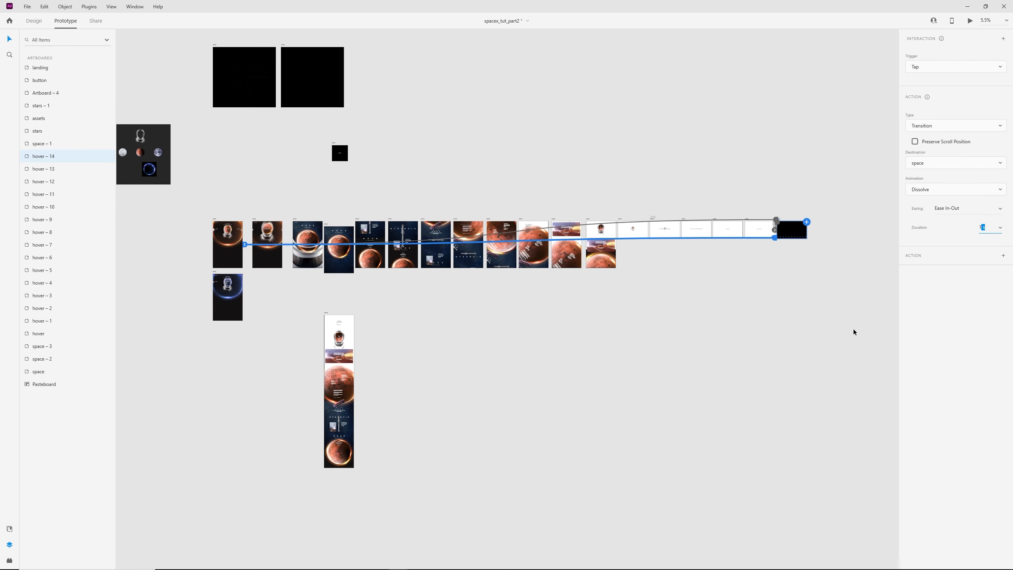
pyautogui.click(822, 241)
# - Preview the ending from hover – 13 through the black screen to the space artboard, and close the preview
pyautogui.scroll(5, 654, 159)
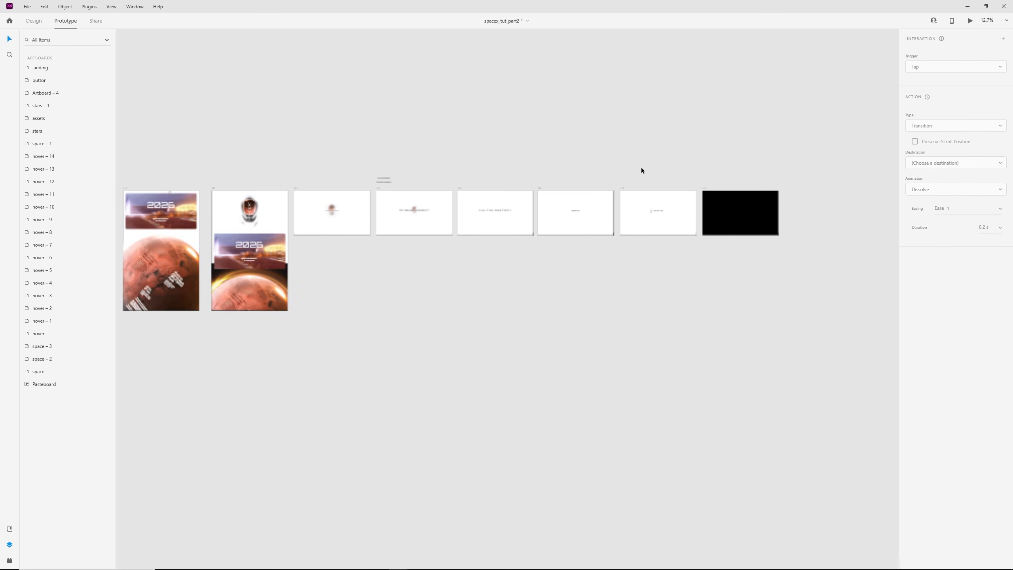
pyautogui.click(600, 183)
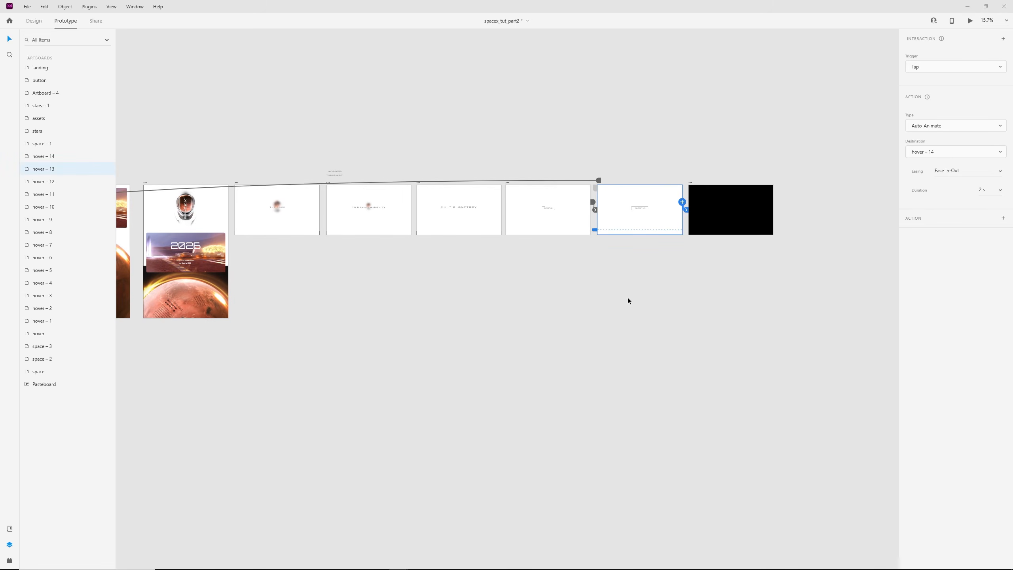
pyautogui.hotkey('ctrl', 'Return')
pyautogui.click(609, 296)
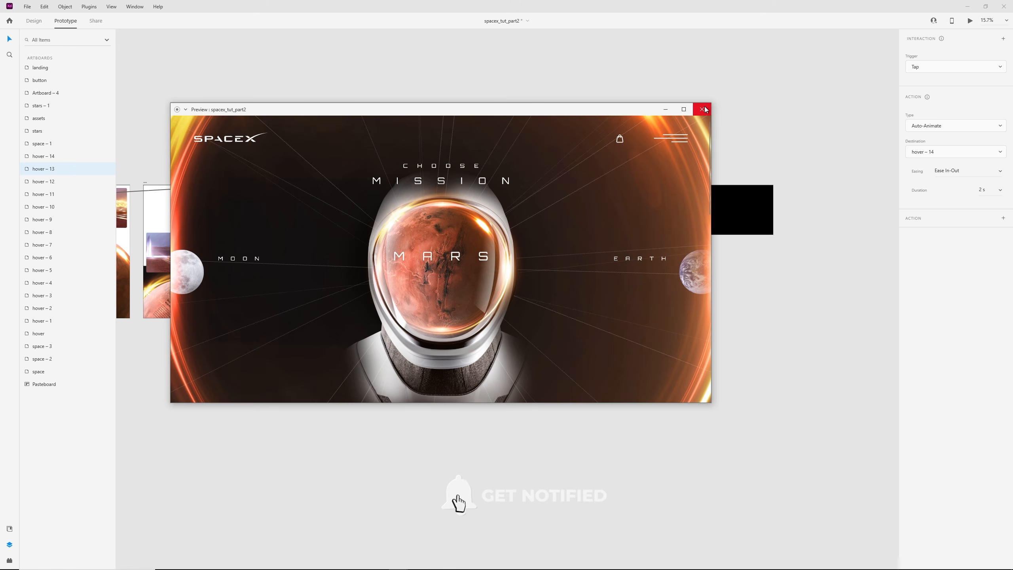
# - Play the prototype preview through the MULTIPLANETARY headline, the CONTACT US button and the fade to black
pyautogui.click(691, 278)
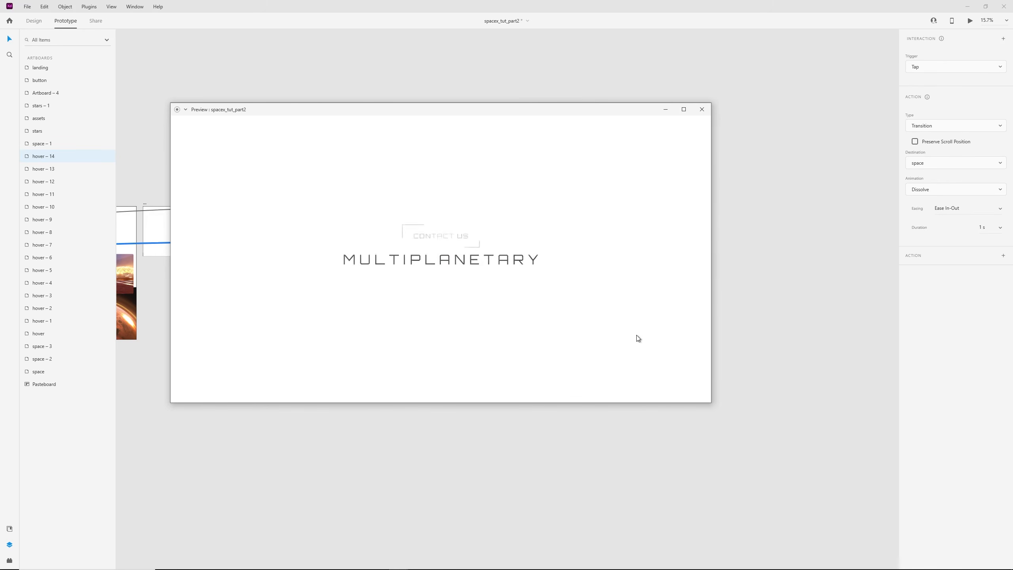
pyautogui.click(637, 338)
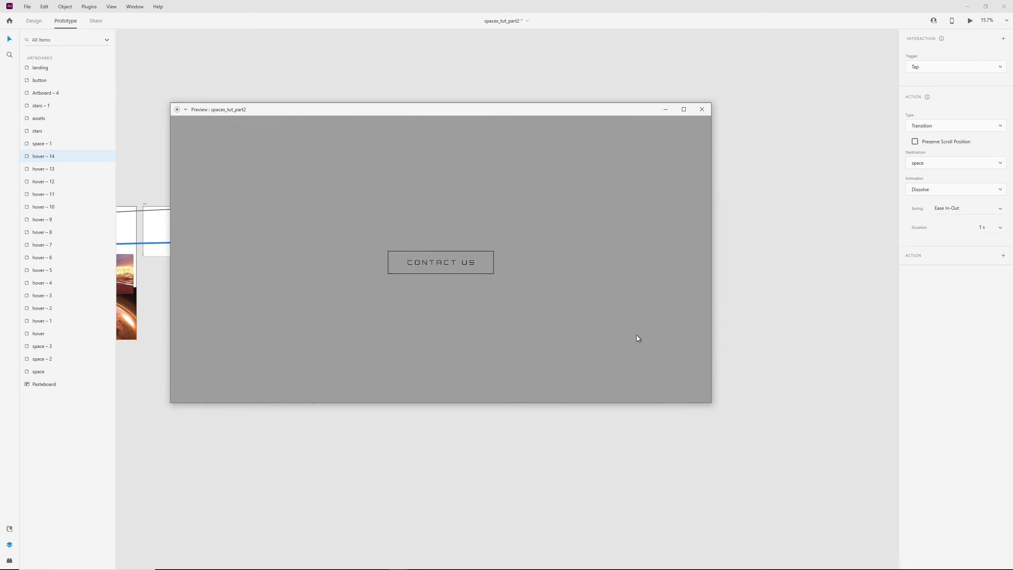